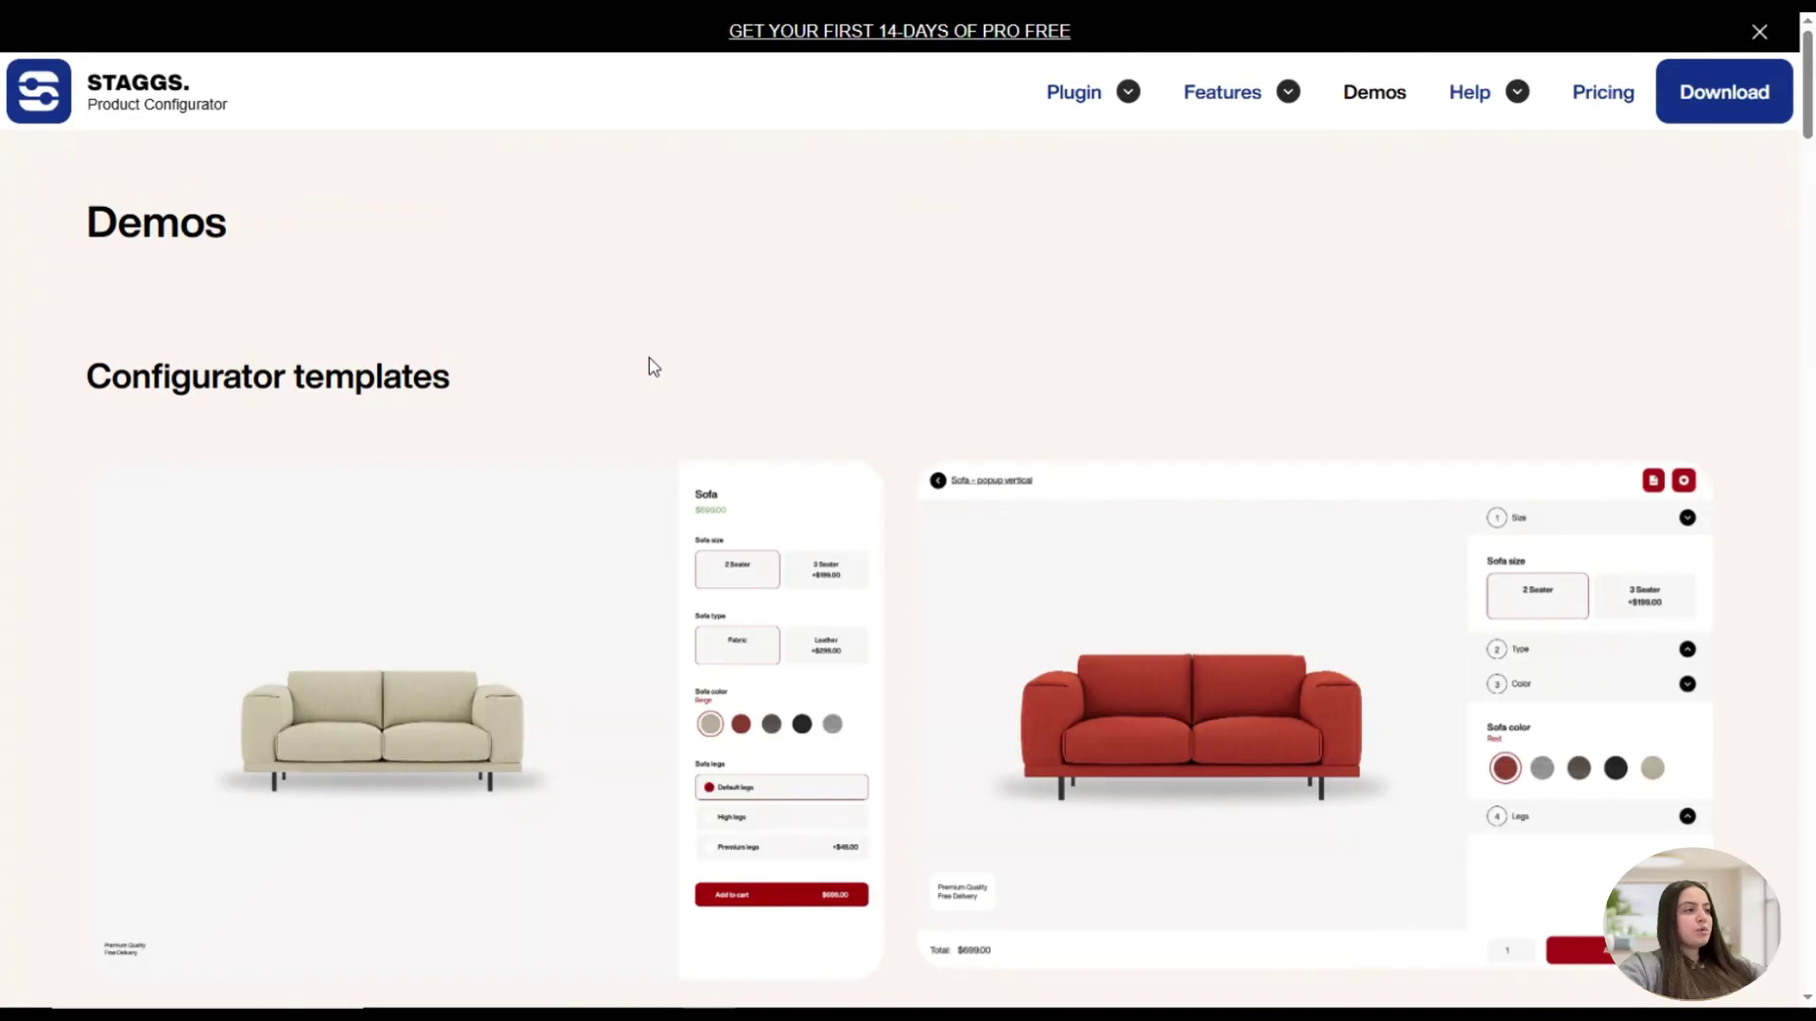
Scroll the Demos page down to the 3D product configurators showing the Shoe and Bag demos
{"action": "scroll", "coordinate": [458, 243], "scroll_direction": "down", "scroll_amount": 7}
{"action": "scroll", "coordinate": [483, 274], "scroll_direction": "down", "scroll_amount": 19}
{"action": "scroll", "coordinate": [506, 322], "scroll_direction": "down", "scroll_amount": 17}
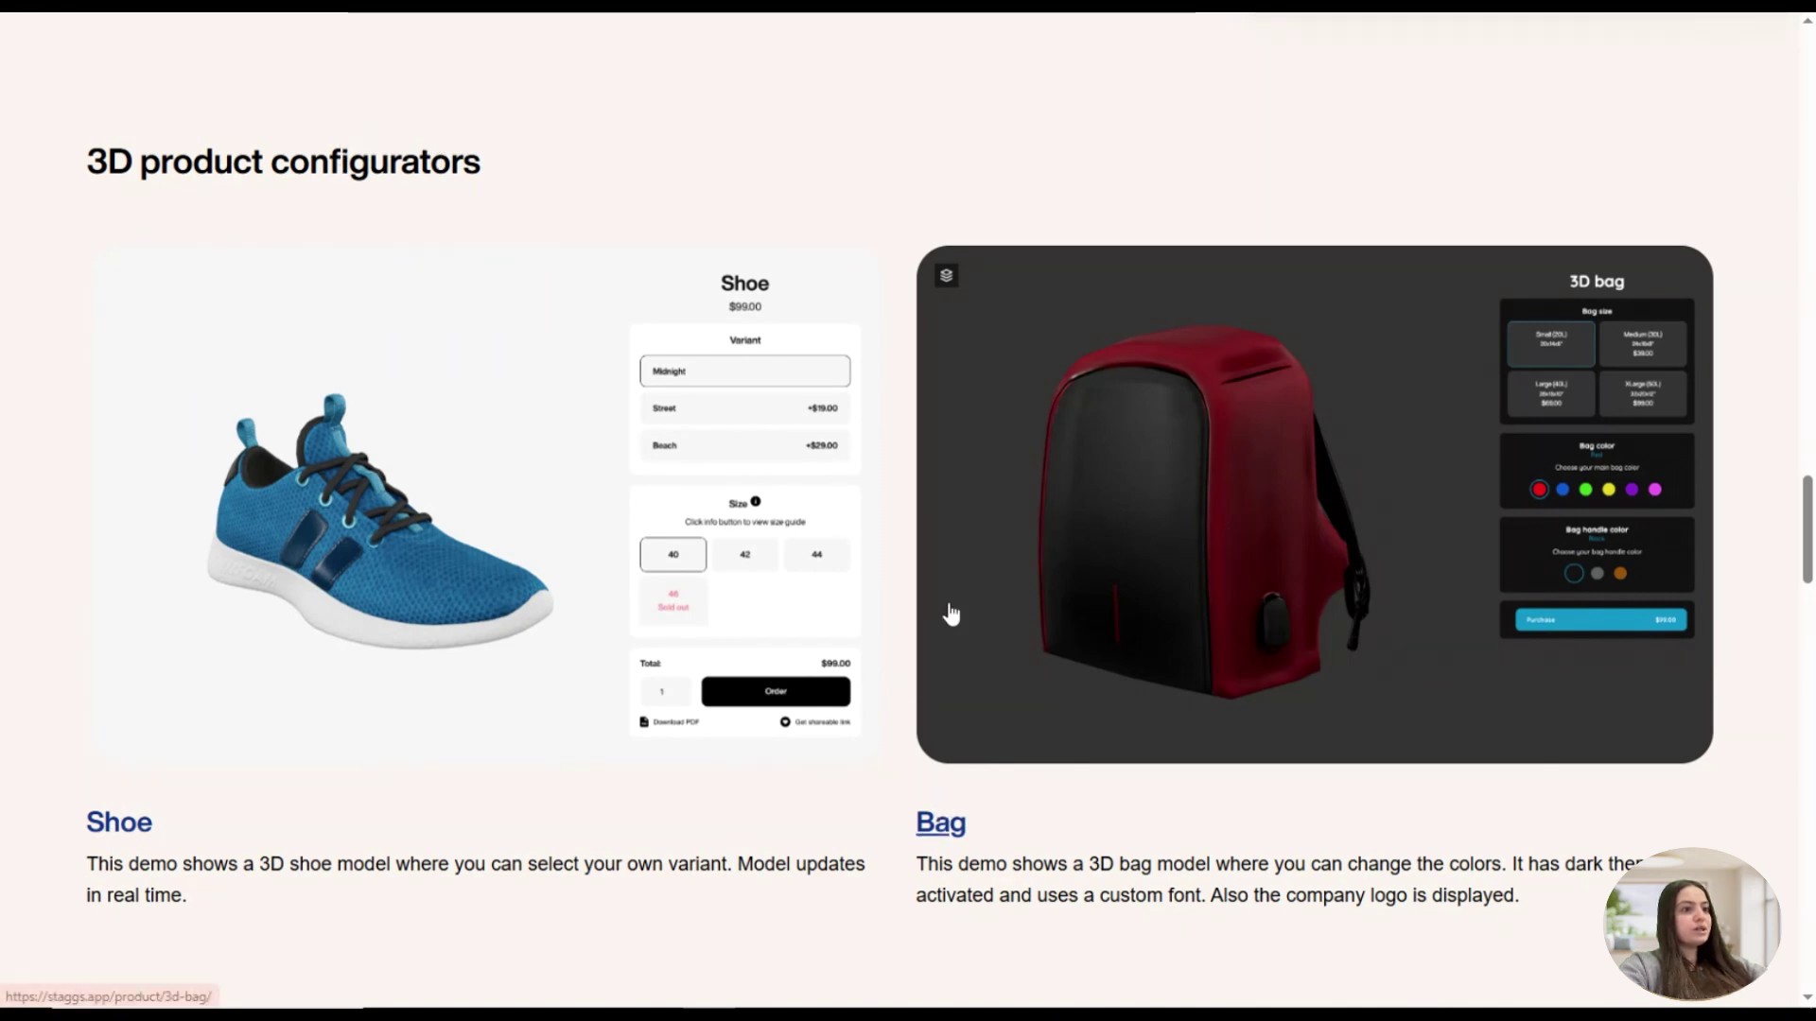
In the Bag demo, choose Large (40L) and try green, yellow, purple and pink bag colours
{"action": "left_click", "coordinate": [950, 832]}
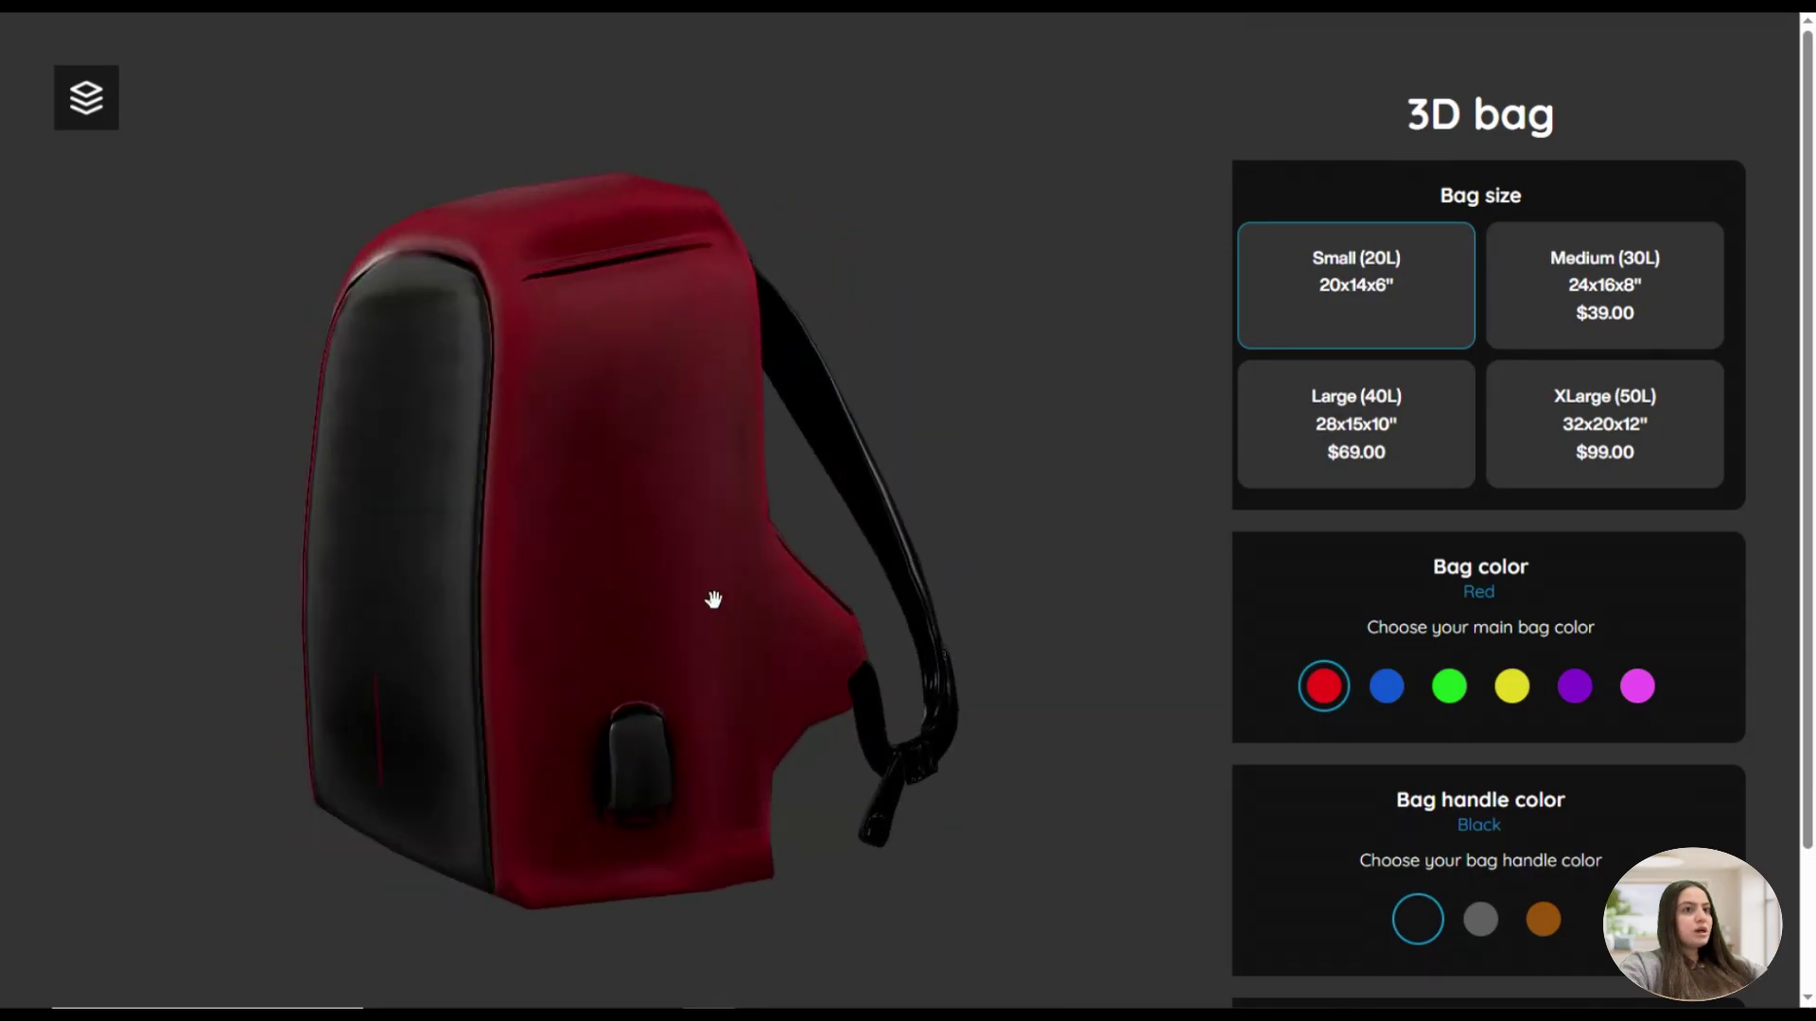
{"action": "left_click", "coordinate": [1428, 422]}
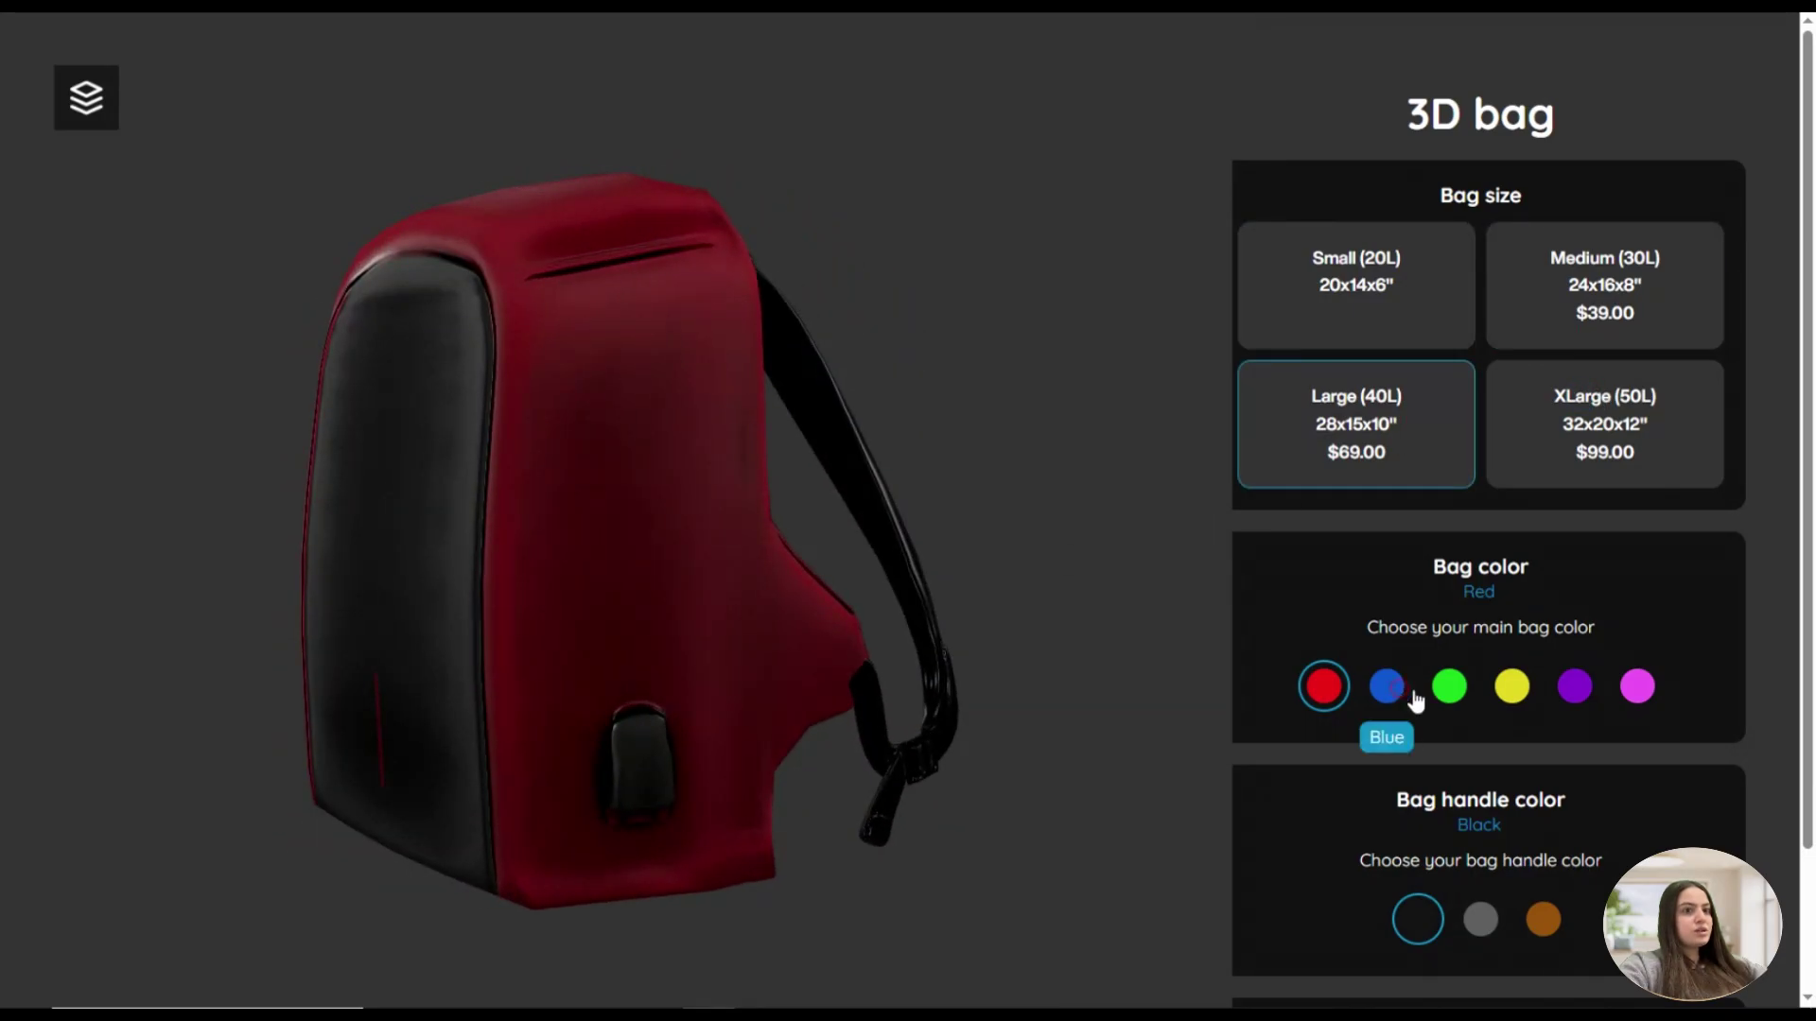
{"action": "left_click", "coordinate": [1448, 687]}
{"action": "left_click", "coordinate": [1512, 688]}
{"action": "left_click", "coordinate": [1574, 687]}
{"action": "left_click", "coordinate": [1629, 691]}
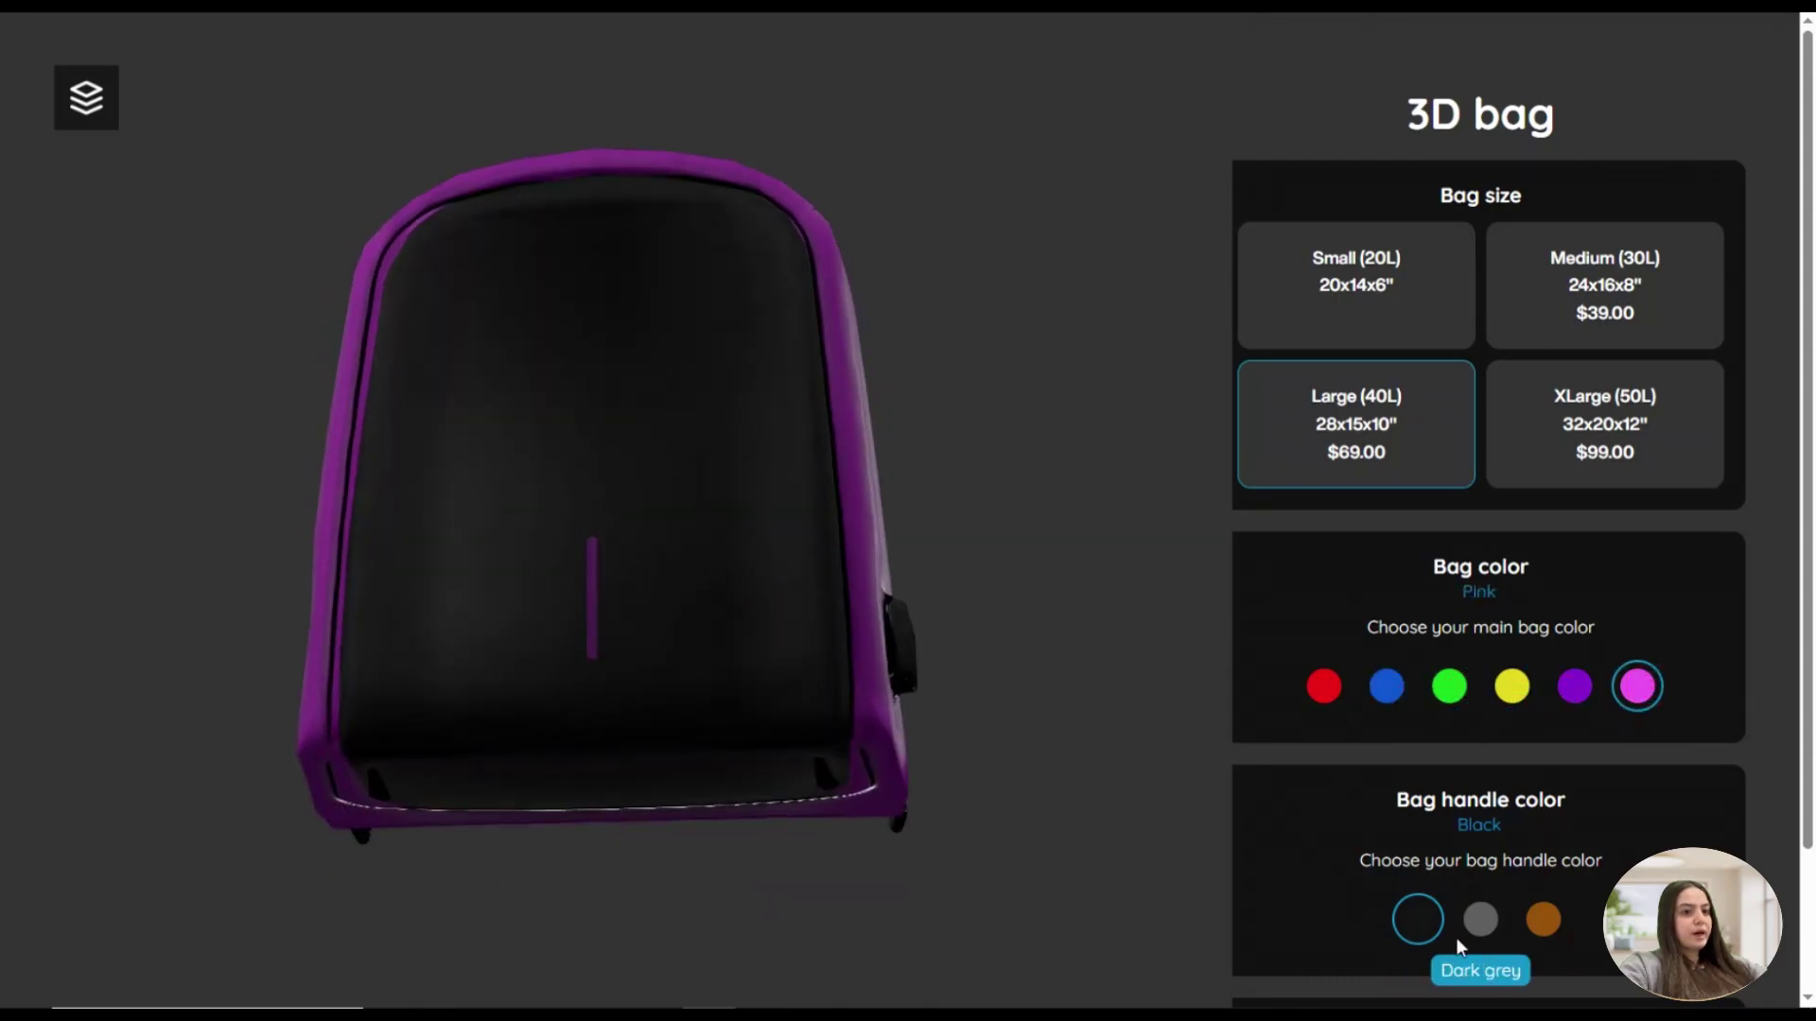
Try dark grey and brown handle colours, settle on black, then go to the Staggs overview
{"action": "left_click", "coordinate": [1485, 935]}
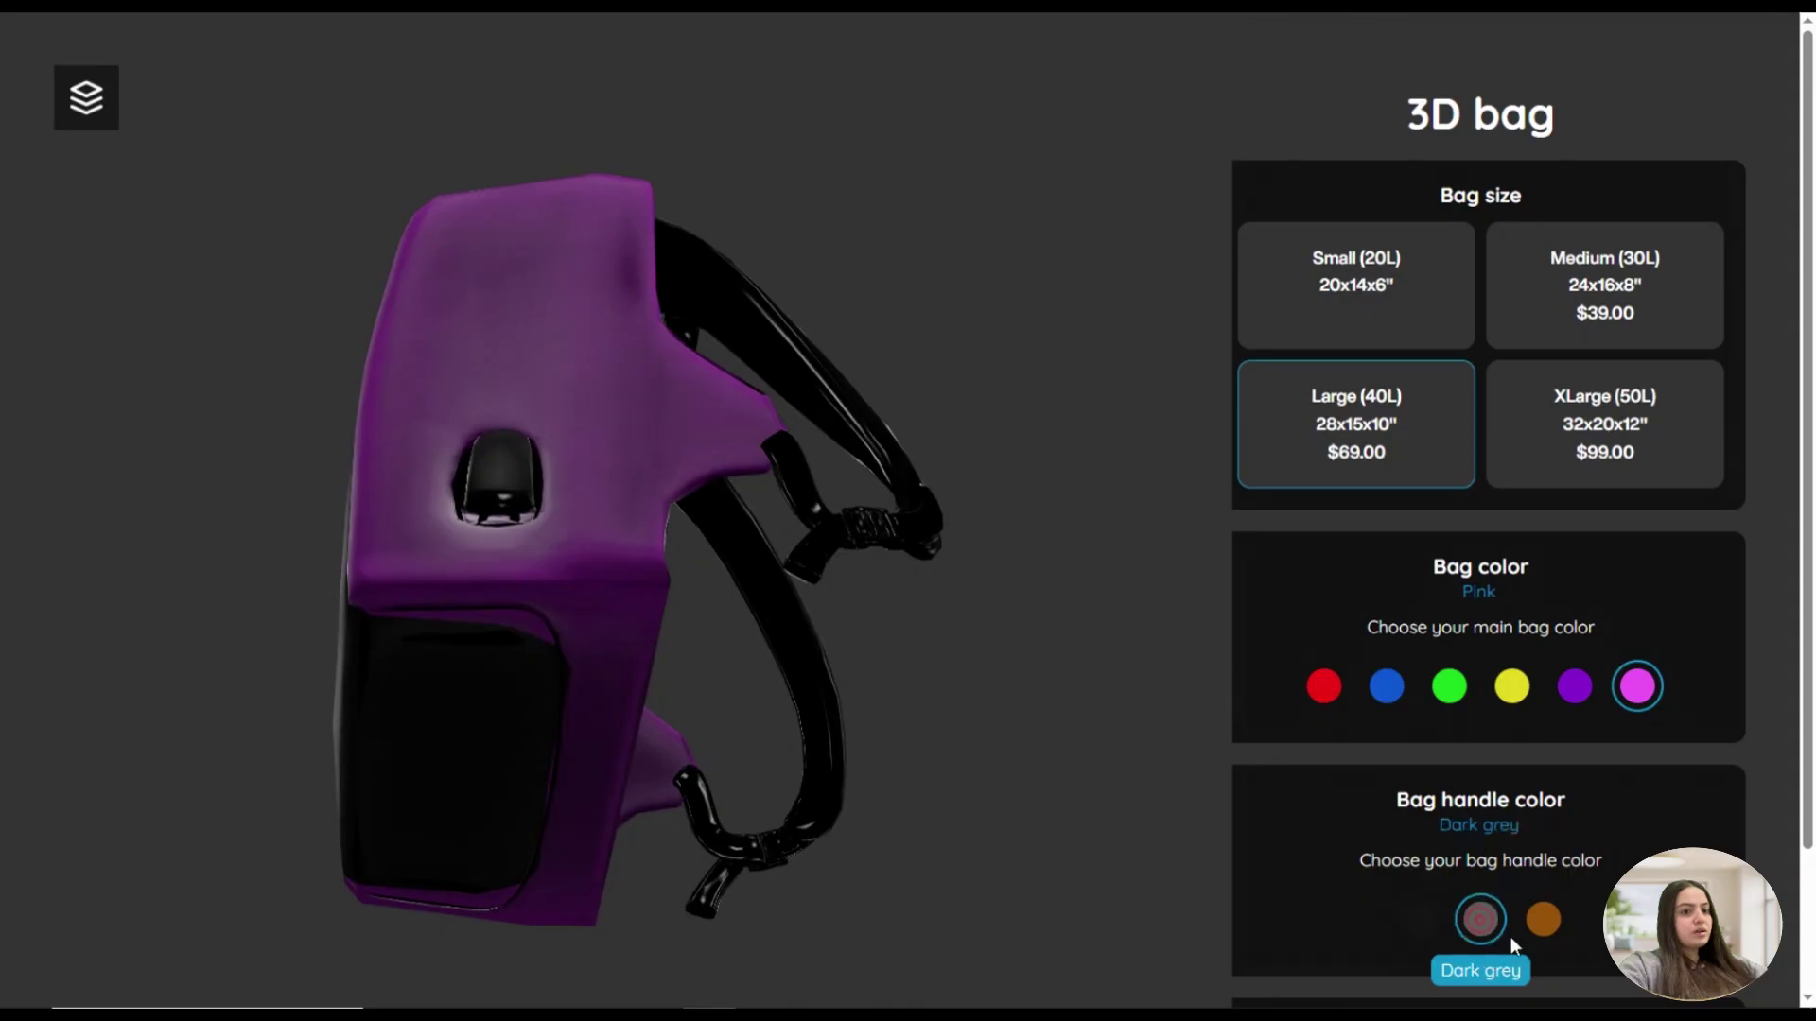
{"action": "left_click", "coordinate": [1541, 922]}
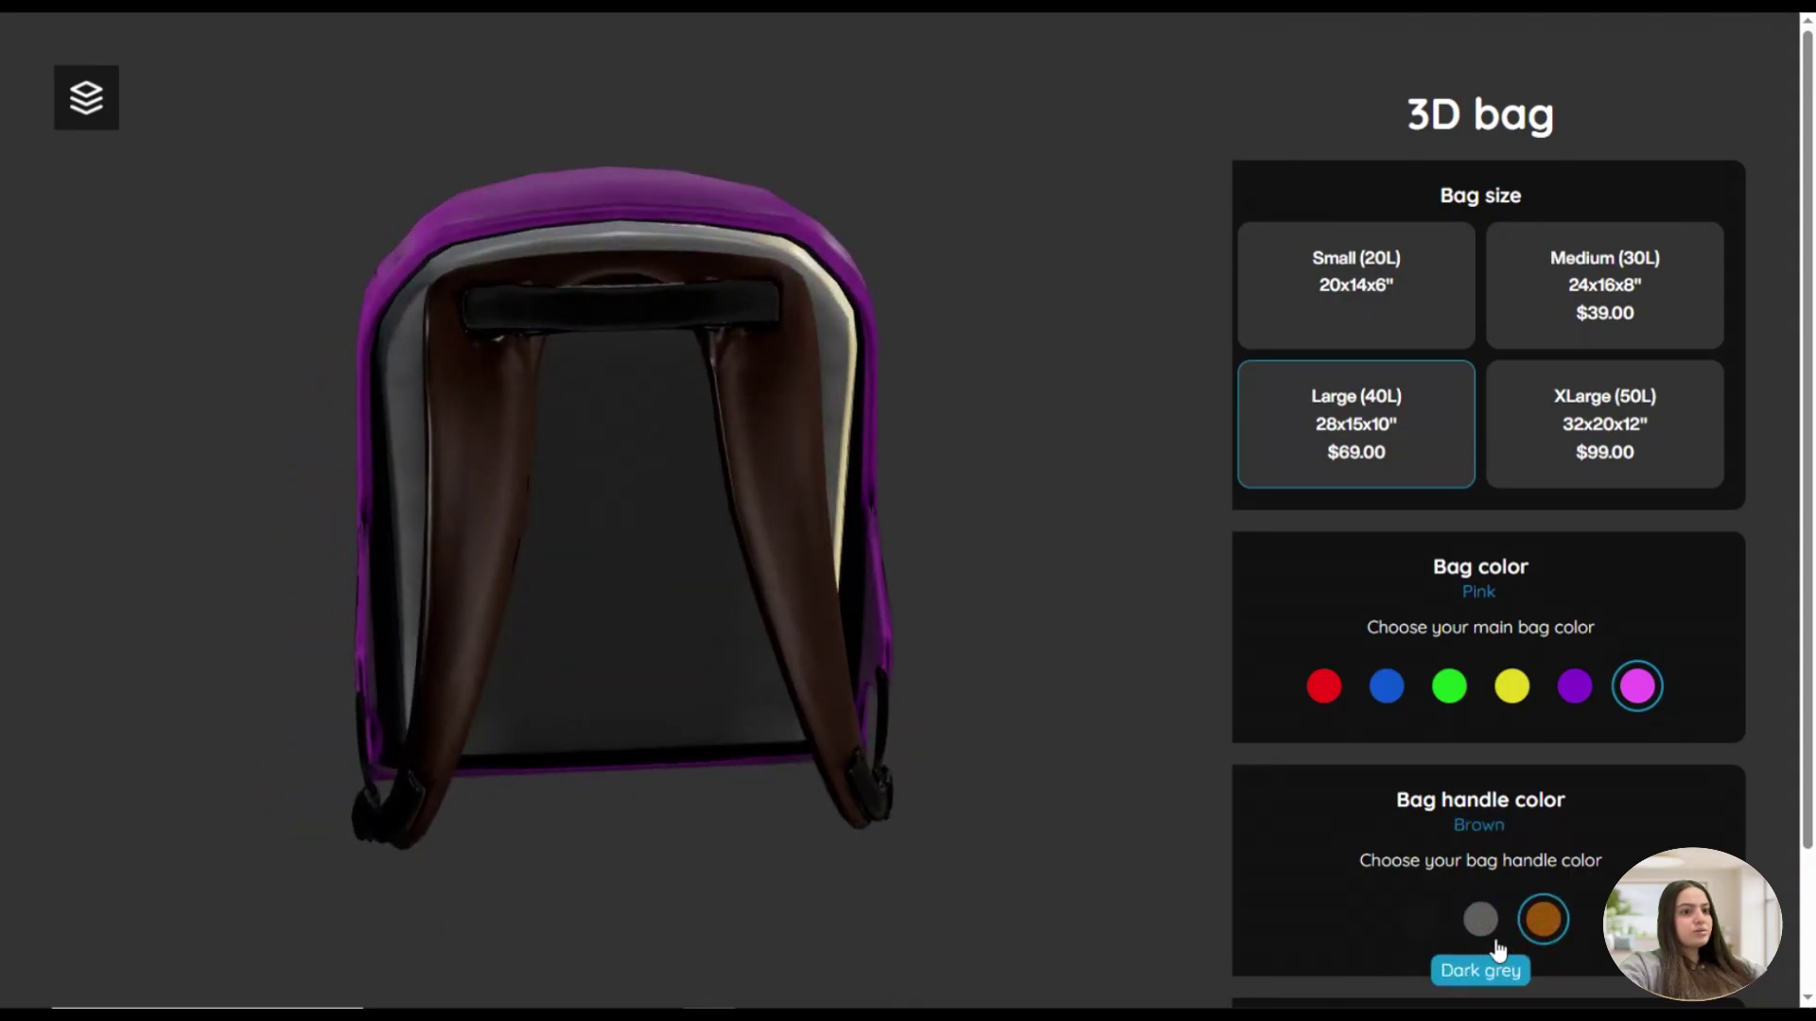
{"action": "left_click", "coordinate": [1487, 931]}
{"action": "left_click", "coordinate": [1417, 920]}
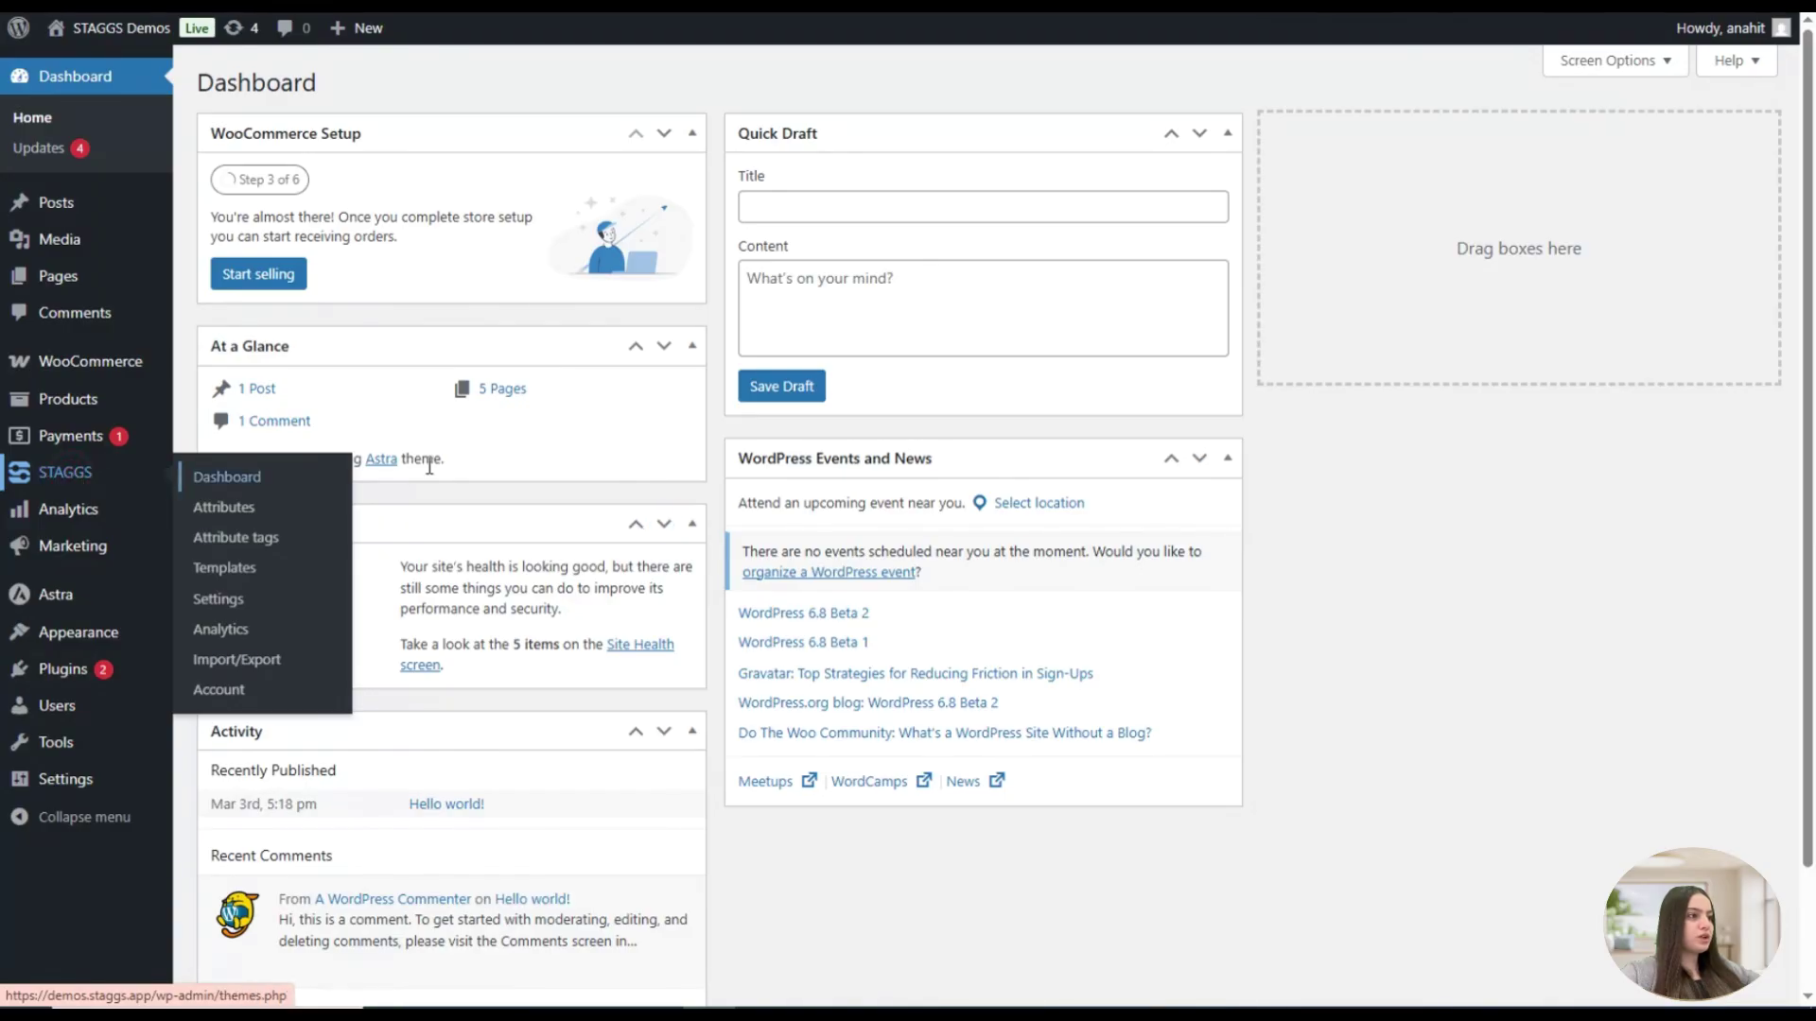
{"action": "left_click", "coordinate": [222, 475]}
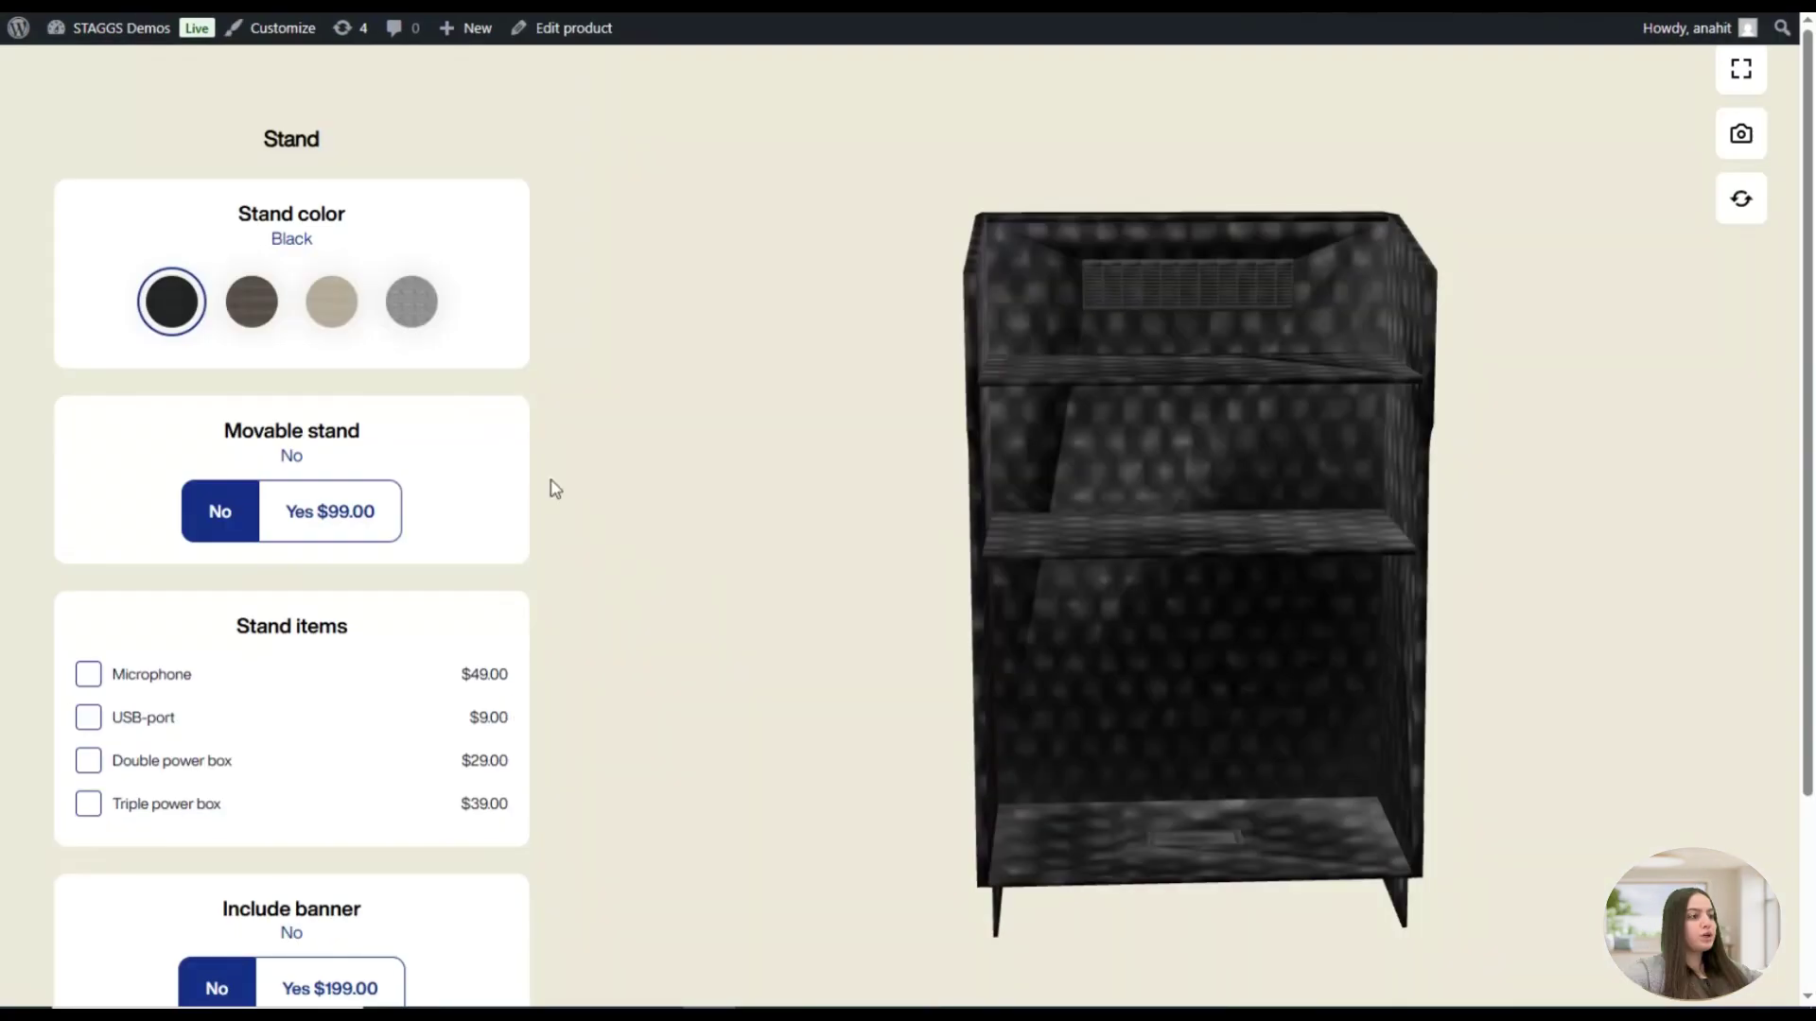
Set the stand colour to Grey and toggle Movable stand ($99.00) on and back off
{"action": "left_click", "coordinate": [331, 301]}
{"action": "left_click", "coordinate": [411, 301]}
{"action": "left_click", "coordinate": [283, 509]}
{"action": "left_click", "coordinate": [220, 511]}
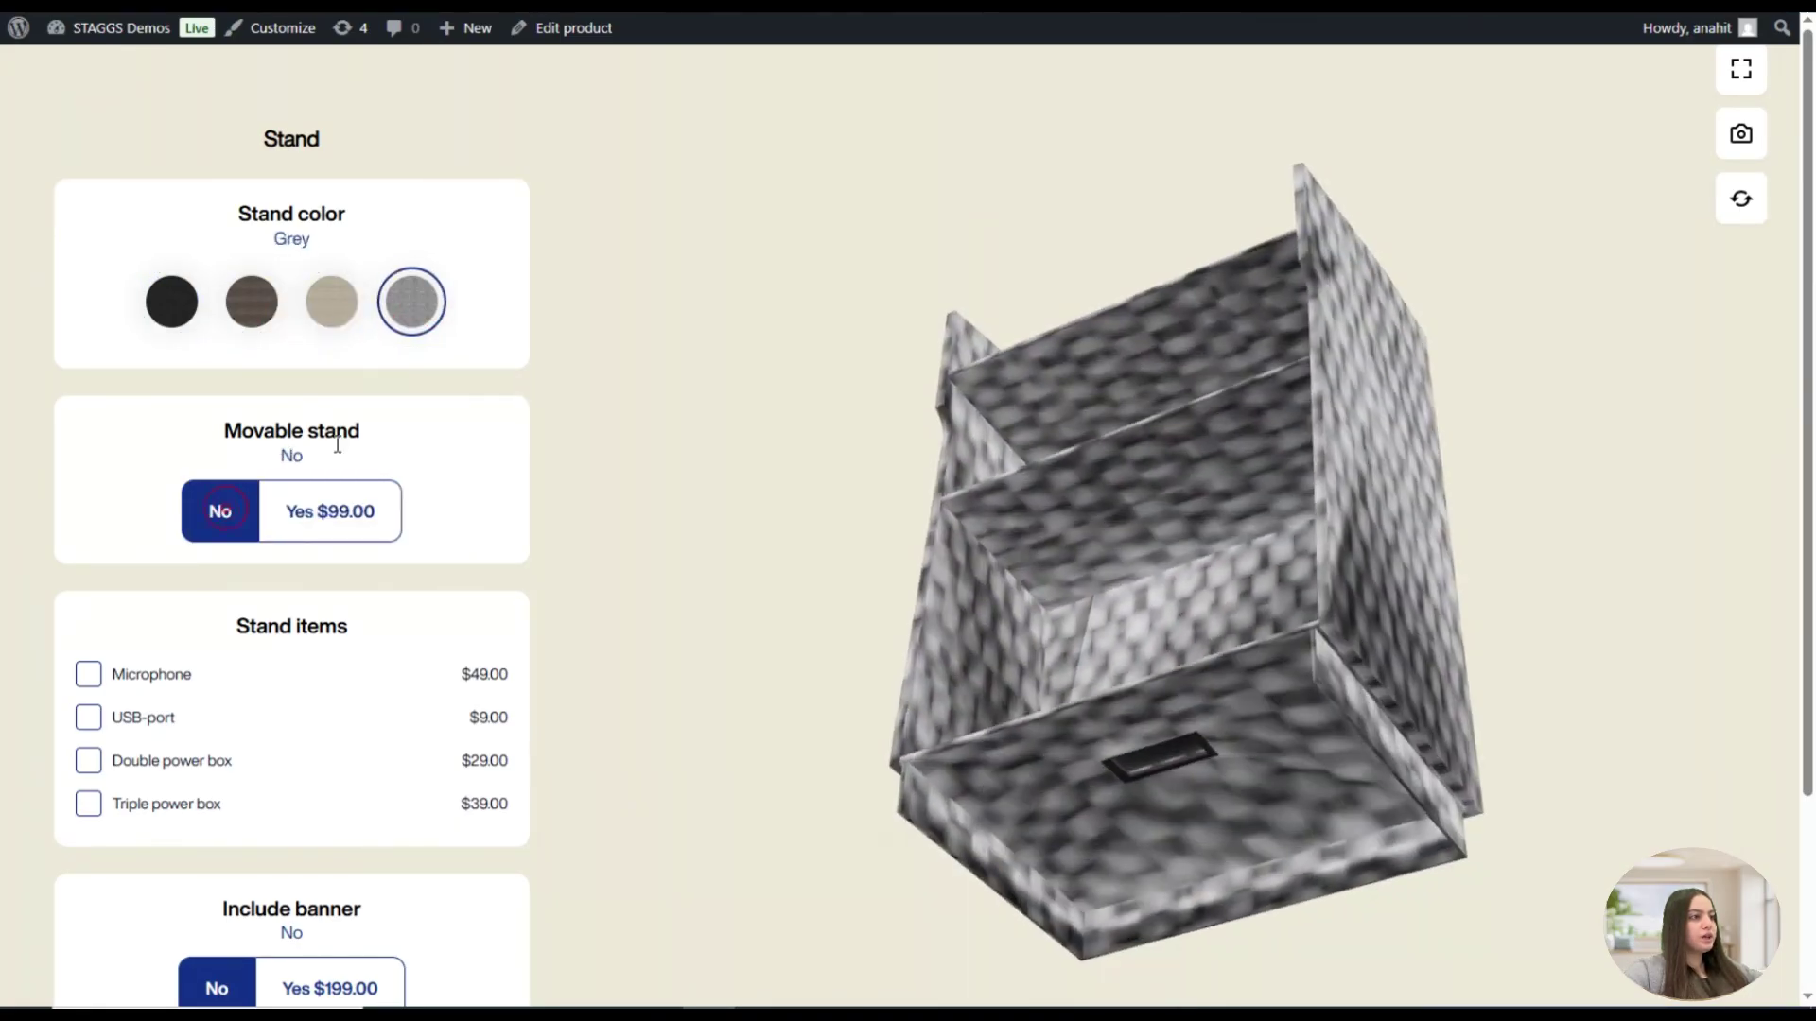
Add microphone, USB-port, triple and double power boxes, then orbit the stand model to a low angle
{"action": "left_click", "coordinate": [150, 673]}
{"action": "left_click", "coordinate": [155, 717]}
{"action": "left_click", "coordinate": [120, 802]}
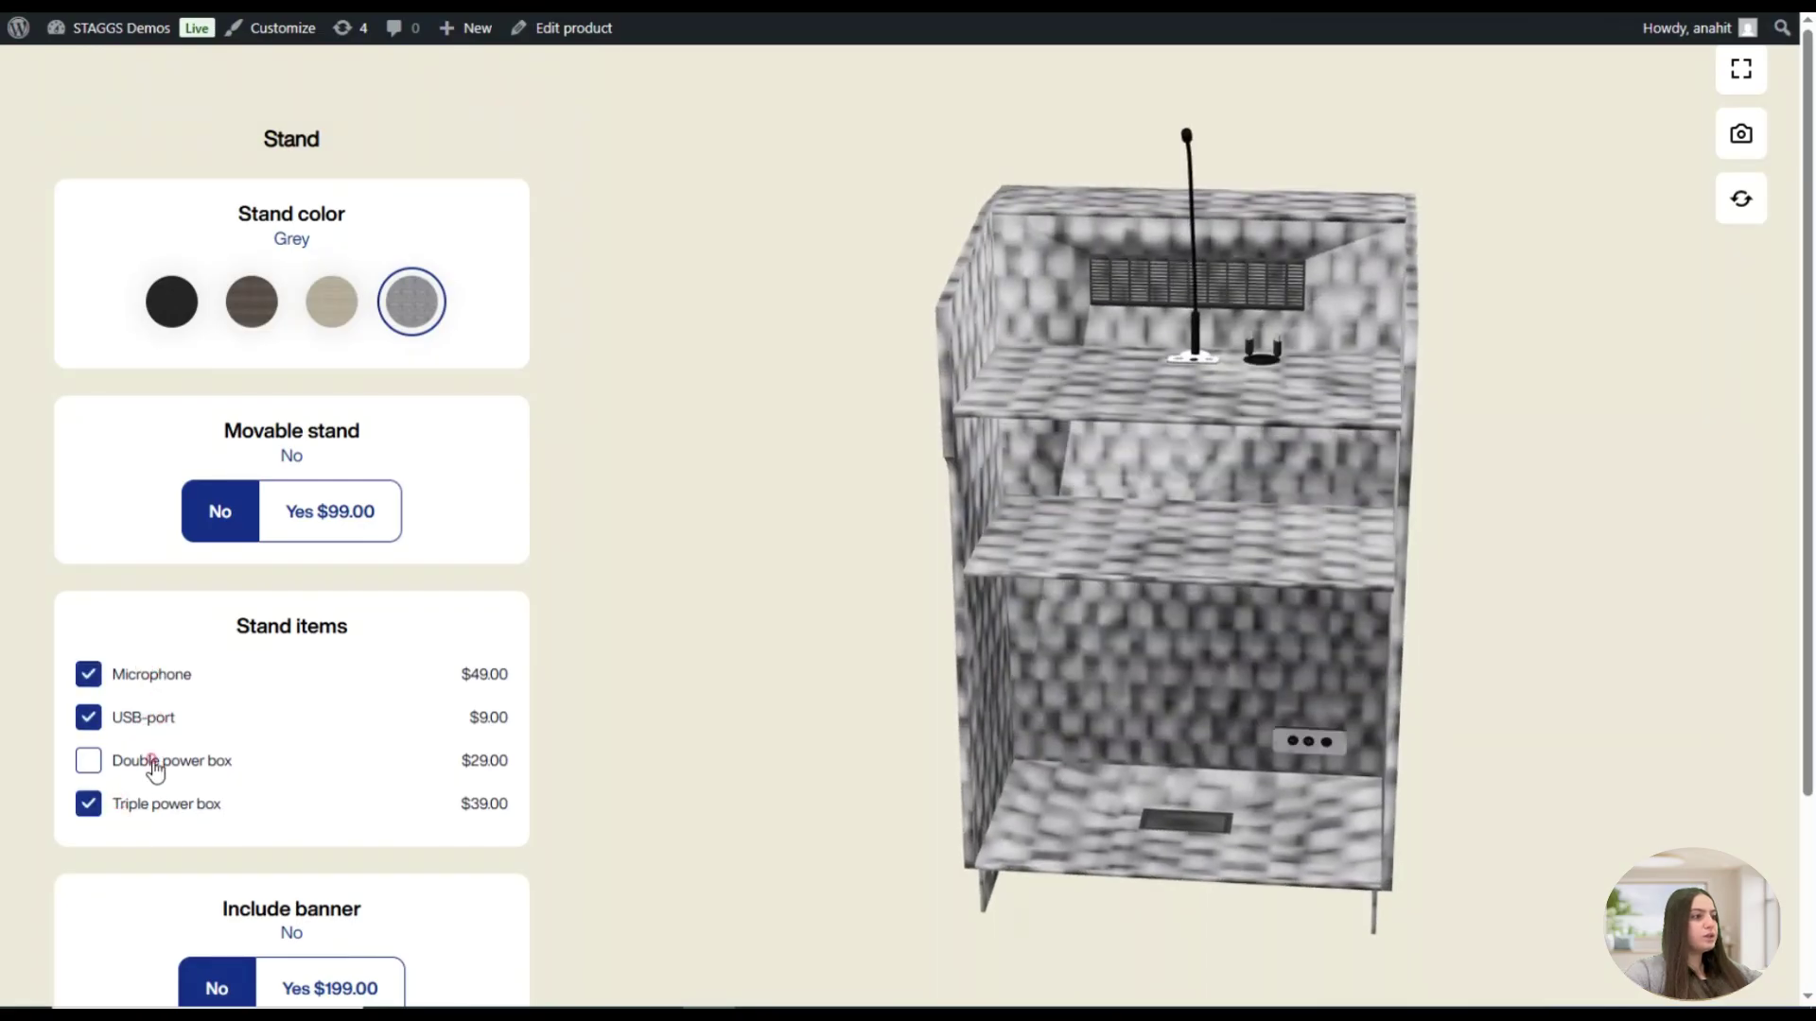
{"action": "left_click", "coordinate": [151, 762]}
{"action": "scroll", "coordinate": [565, 631], "scroll_direction": "down", "scroll_amount": 3}
{"action": "scroll", "coordinate": [754, 672], "scroll_direction": "up", "scroll_amount": 3}
{"action": "scroll", "coordinate": [855, 620], "scroll_direction": "down", "scroll_amount": 2}
{"action": "left_click_drag", "start_coordinate": [969, 591], "coordinate": [975, 530]}
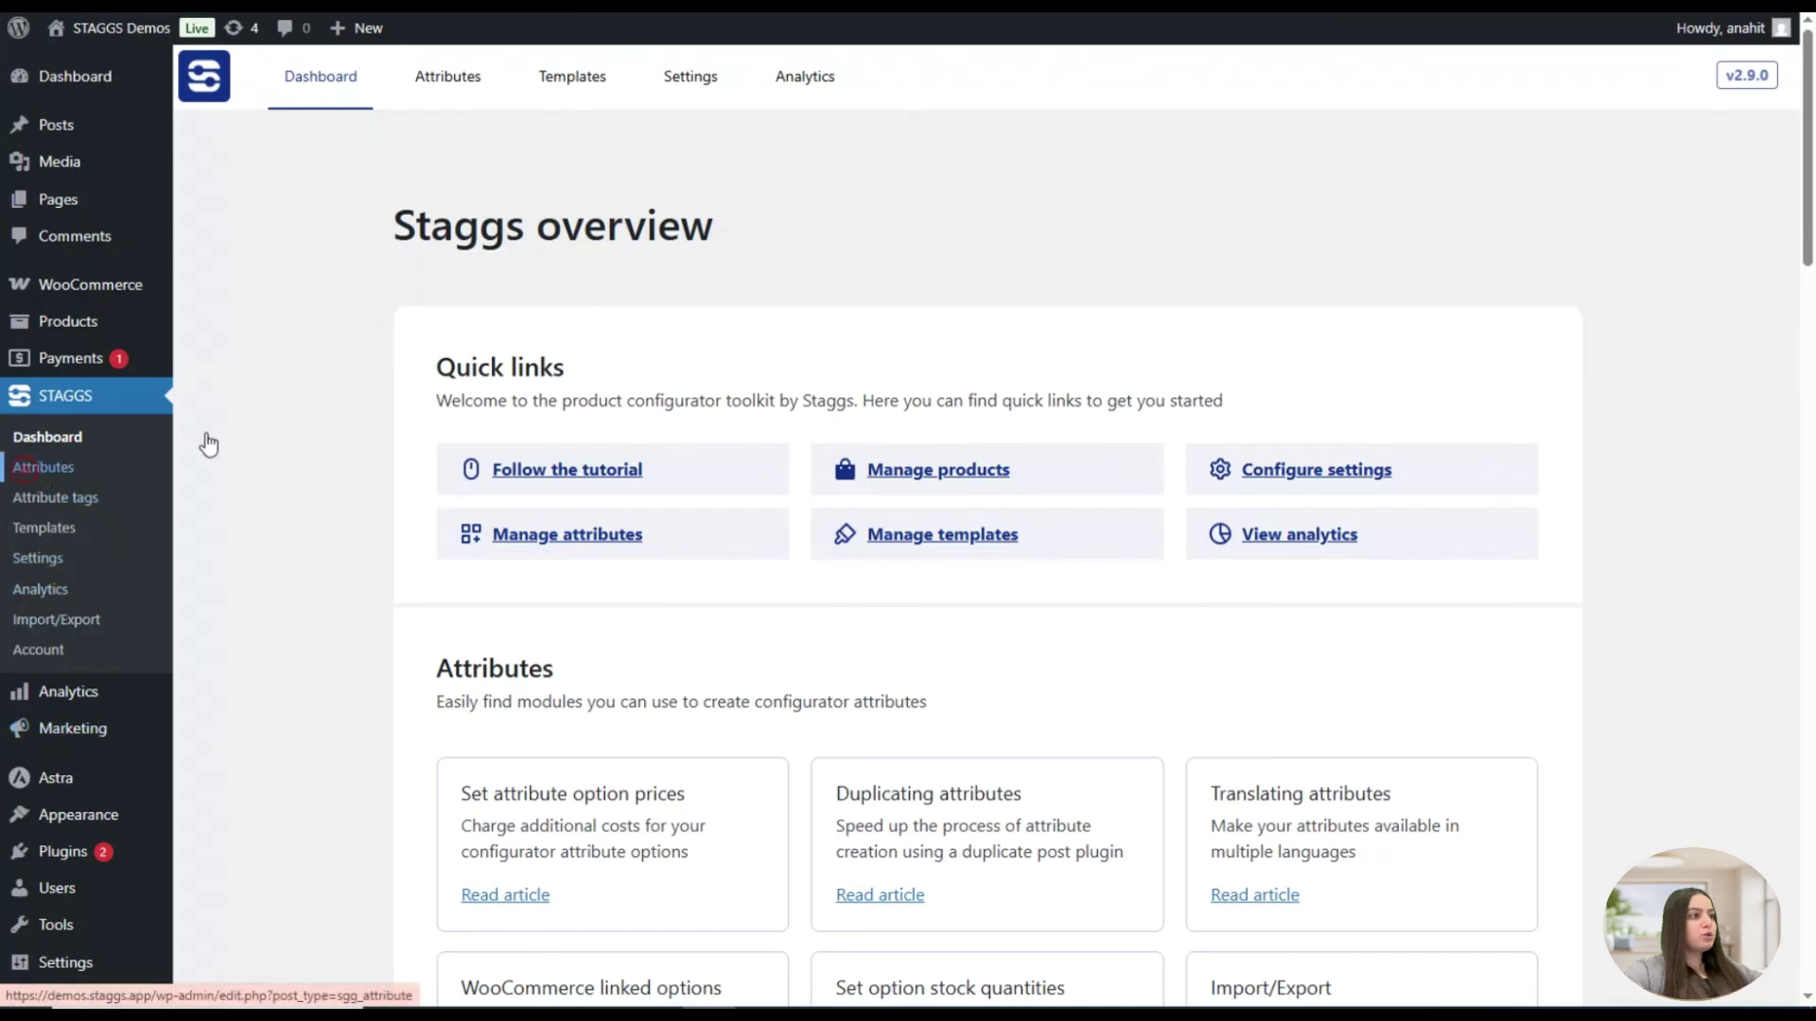
Go to STAGGS Attributes and start a new attribute
{"action": "left_click", "coordinate": [44, 468]}
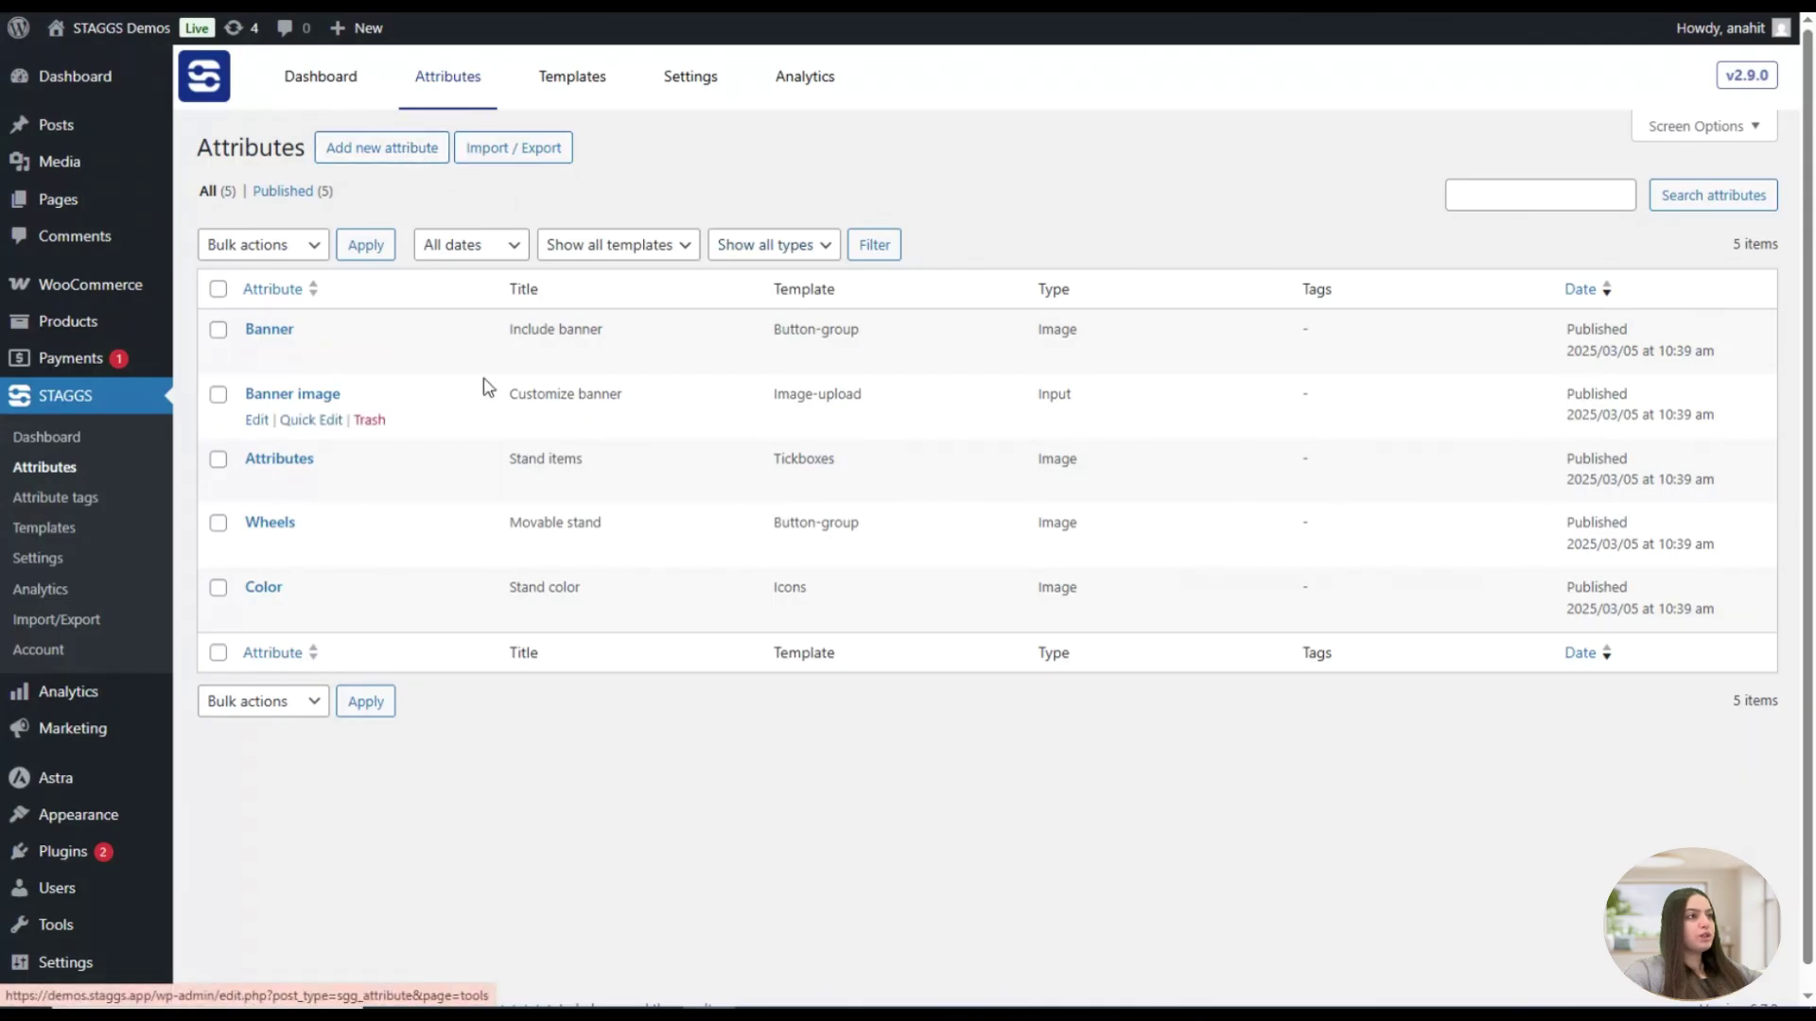
{"action": "left_click", "coordinate": [391, 147]}
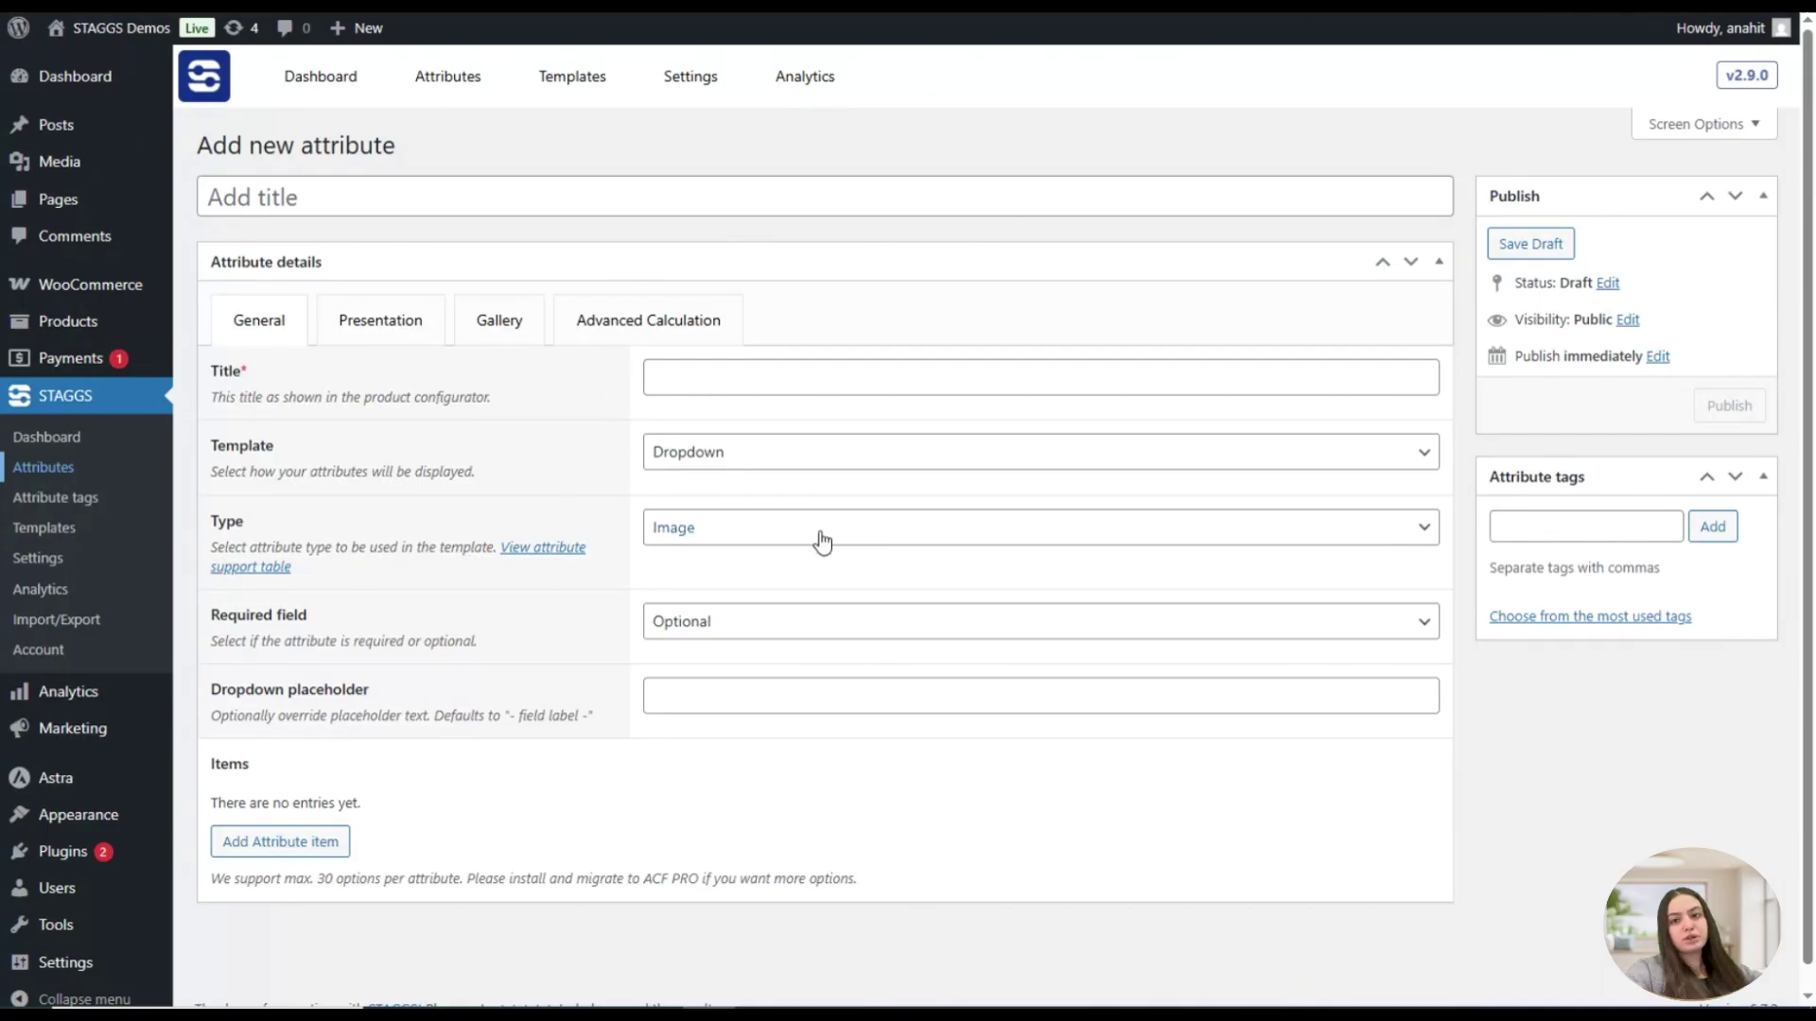
Name the attribute 'Stand Color' and paste the same name into the Title field
{"action": "left_click", "coordinate": [240, 196]}
{"action": "type", "text": "Stand C"}
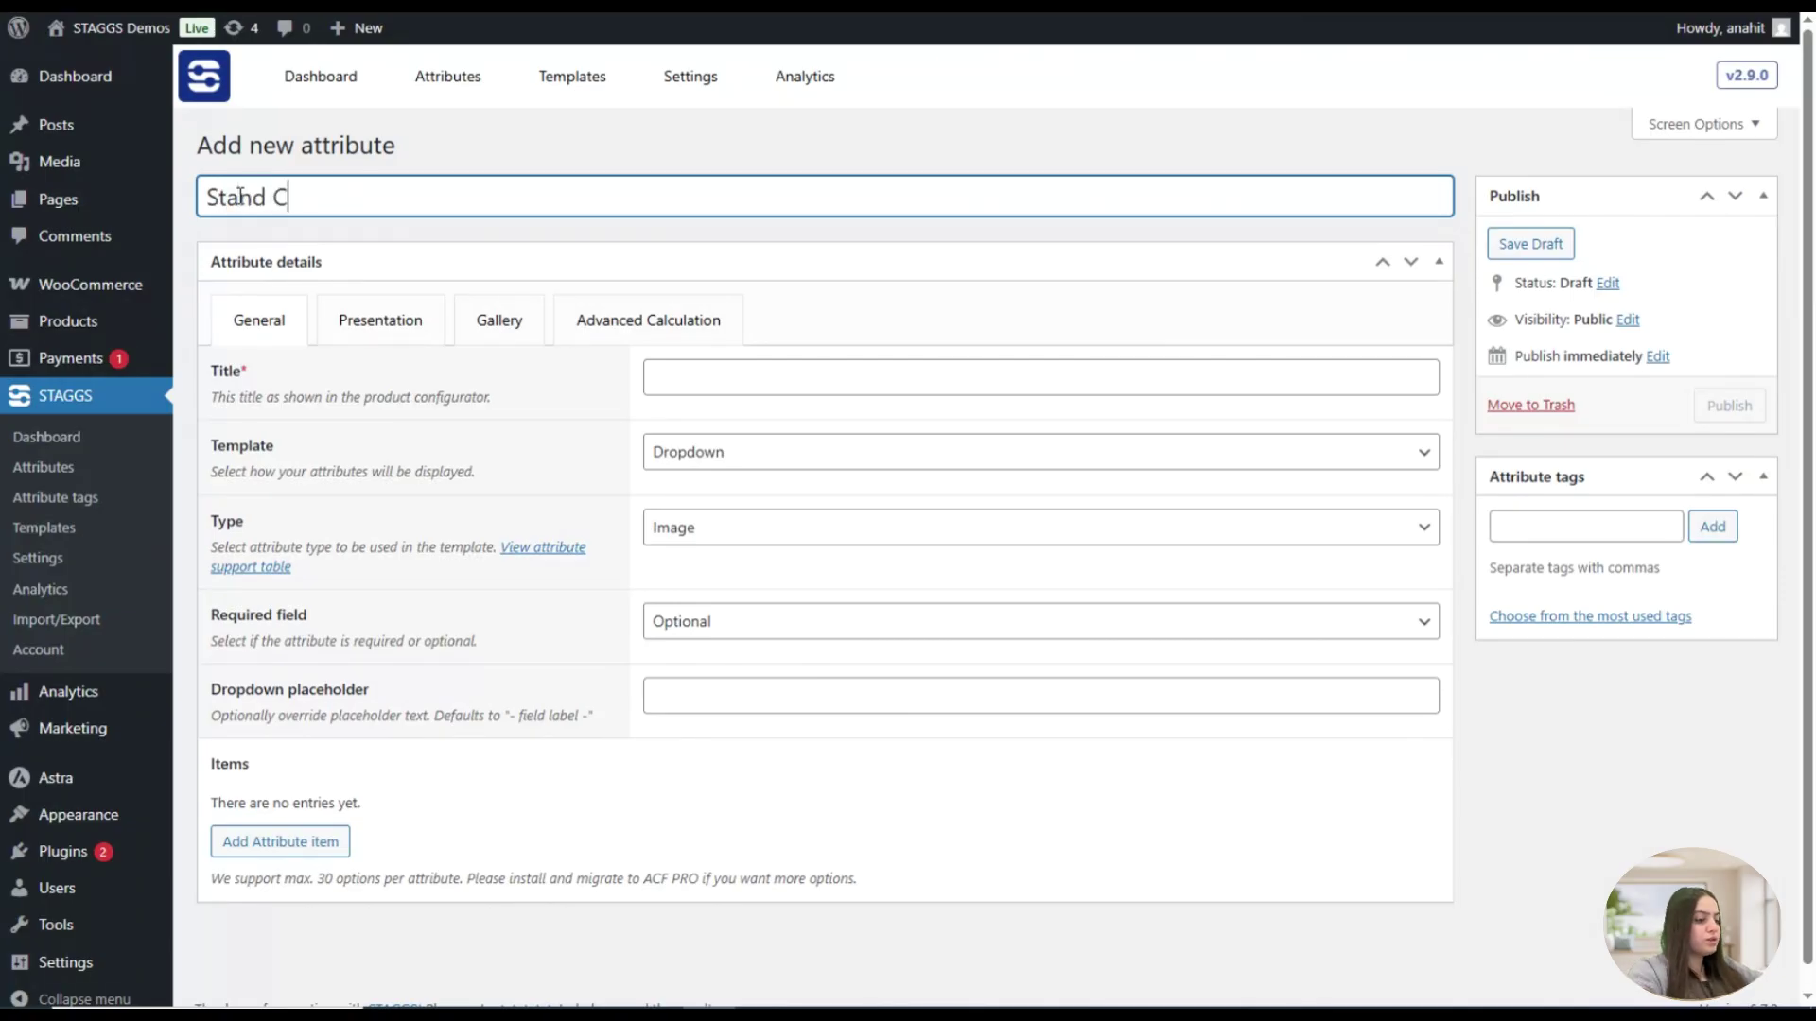
{"action": "type", "text": "olor"}
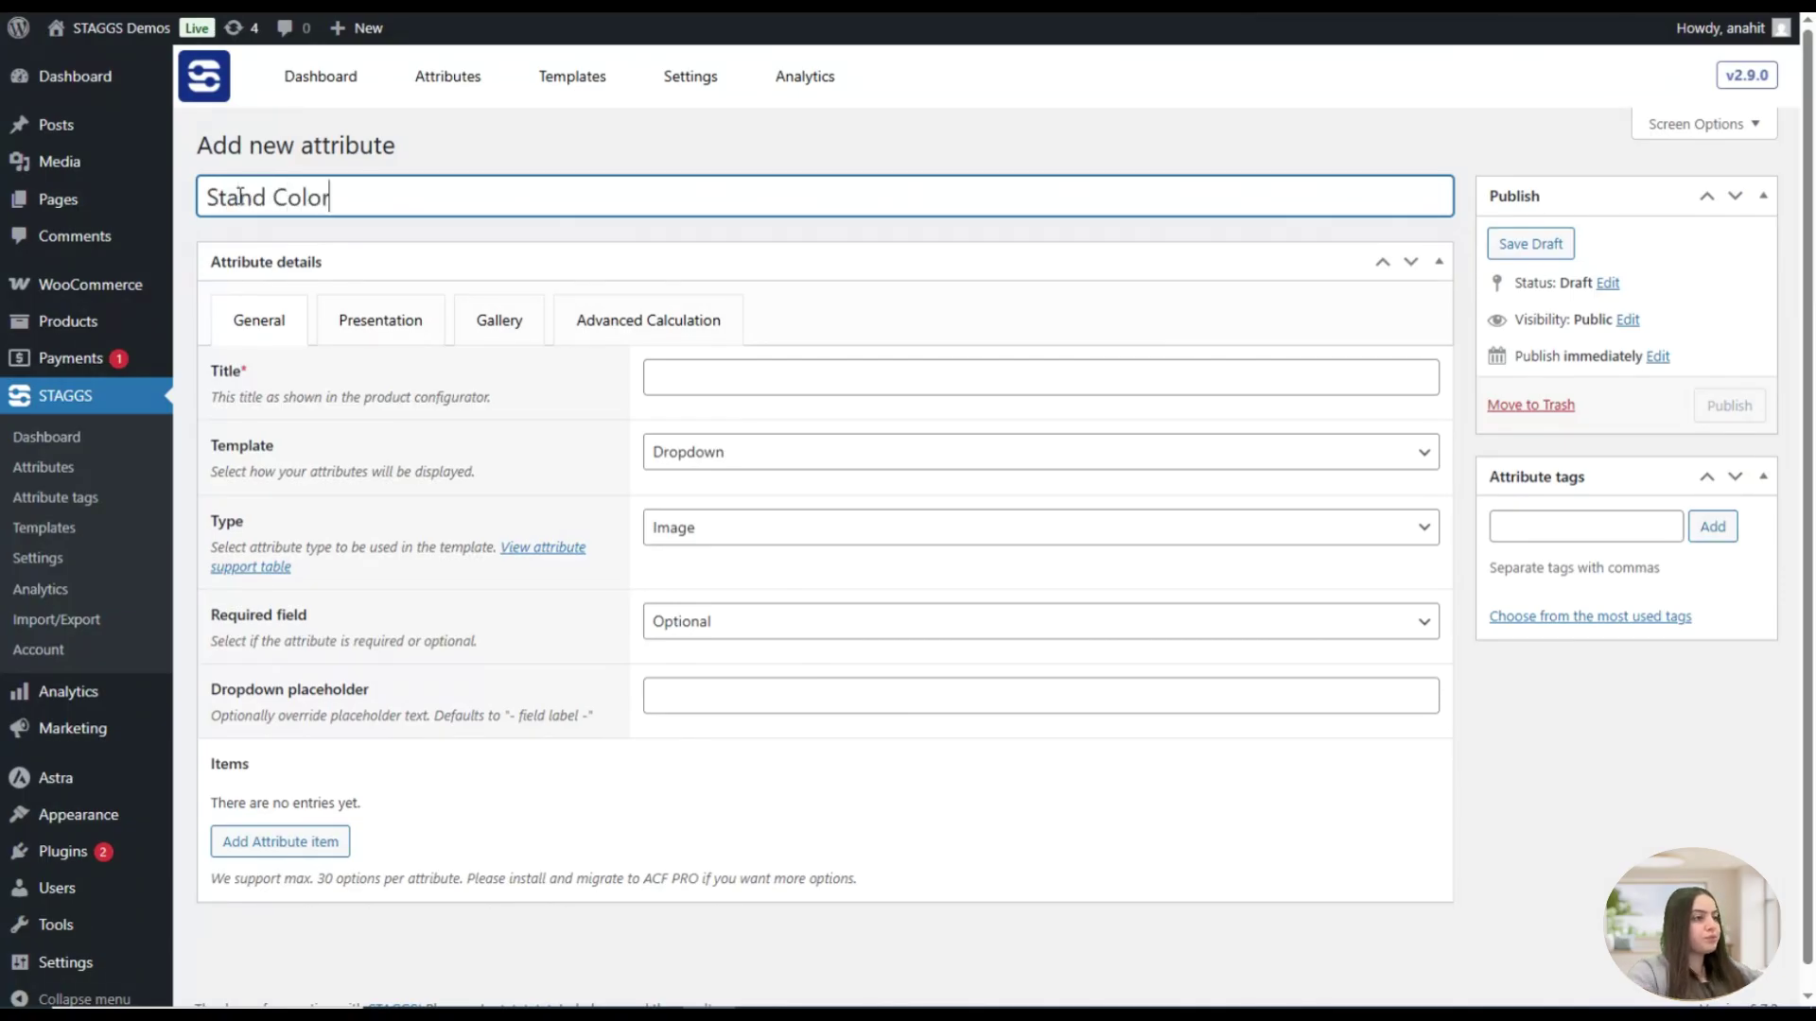
{"action": "key", "text": "ctrl+a"}
{"action": "key", "text": "ctrl+c"}
{"action": "left_click", "coordinate": [662, 378]}
{"action": "key", "text": "ctrl+v"}
{"action": "left_click", "coordinate": [598, 394]}
Set the attribute's template to Image swatches
{"action": "scroll", "coordinate": [602, 397], "scroll_direction": "down", "scroll_amount": 1}
{"action": "key", "text": "Tab"}
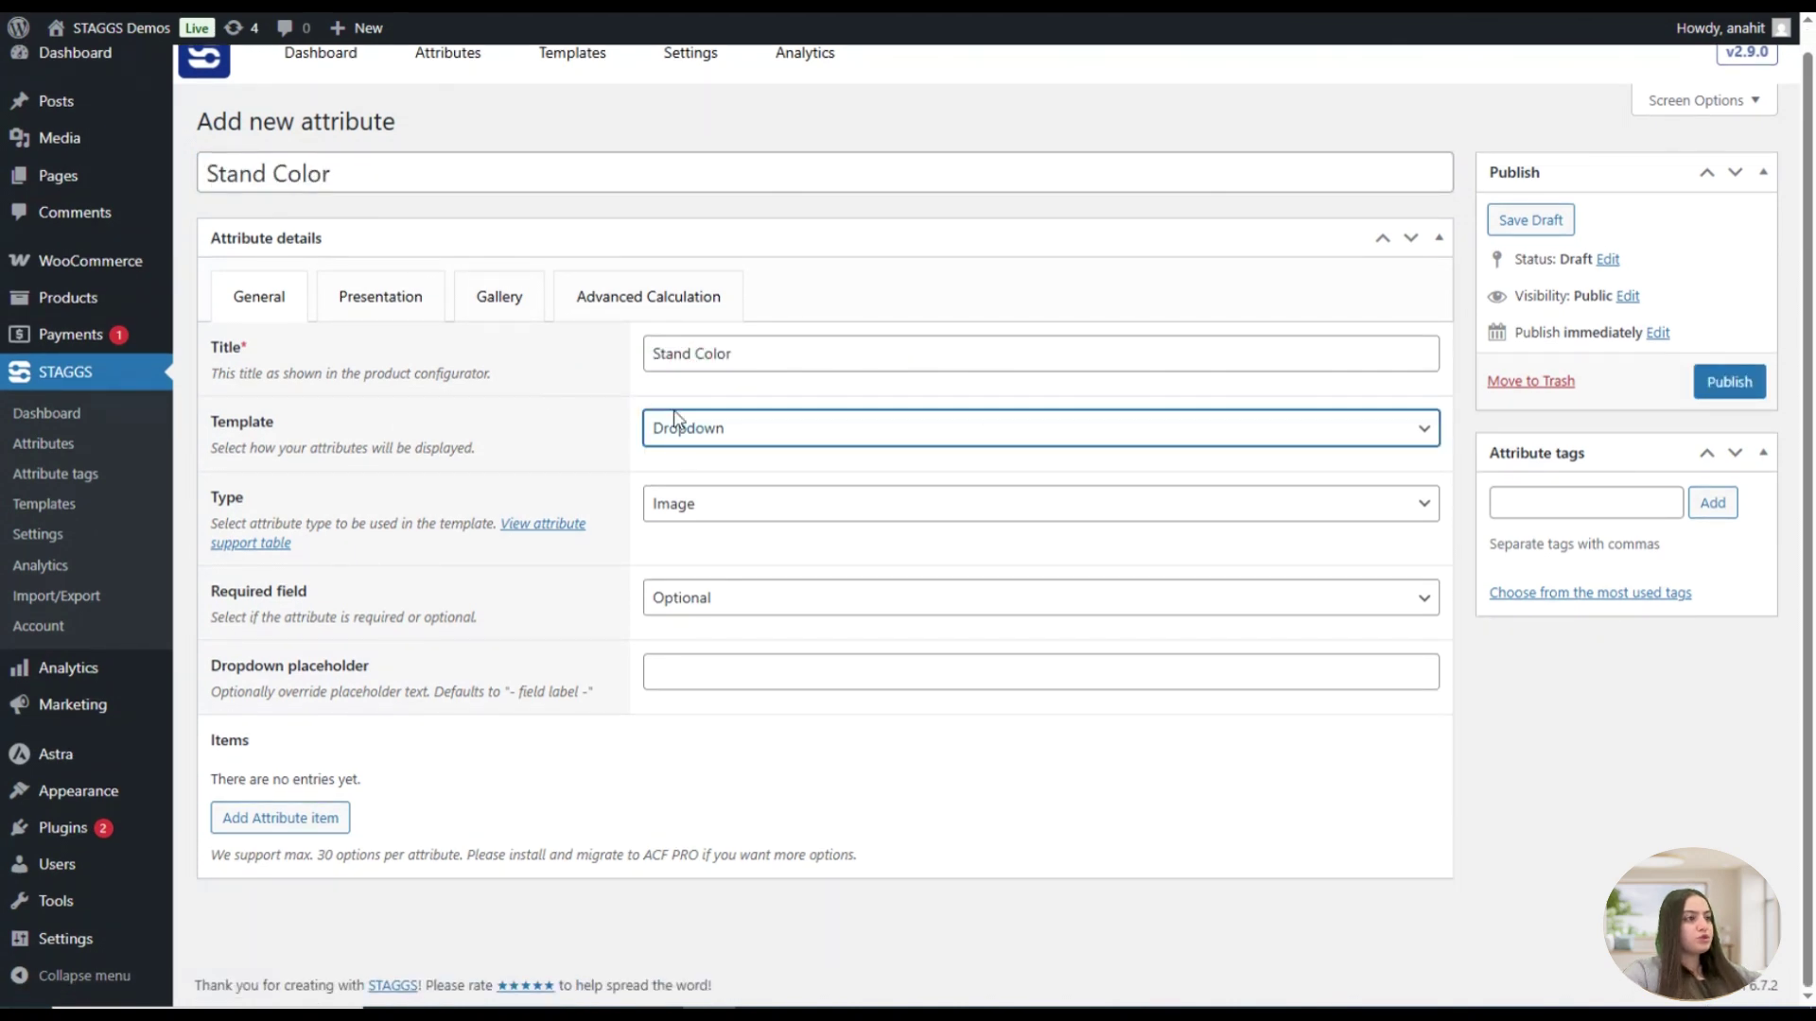
{"action": "left_click", "coordinate": [840, 422]}
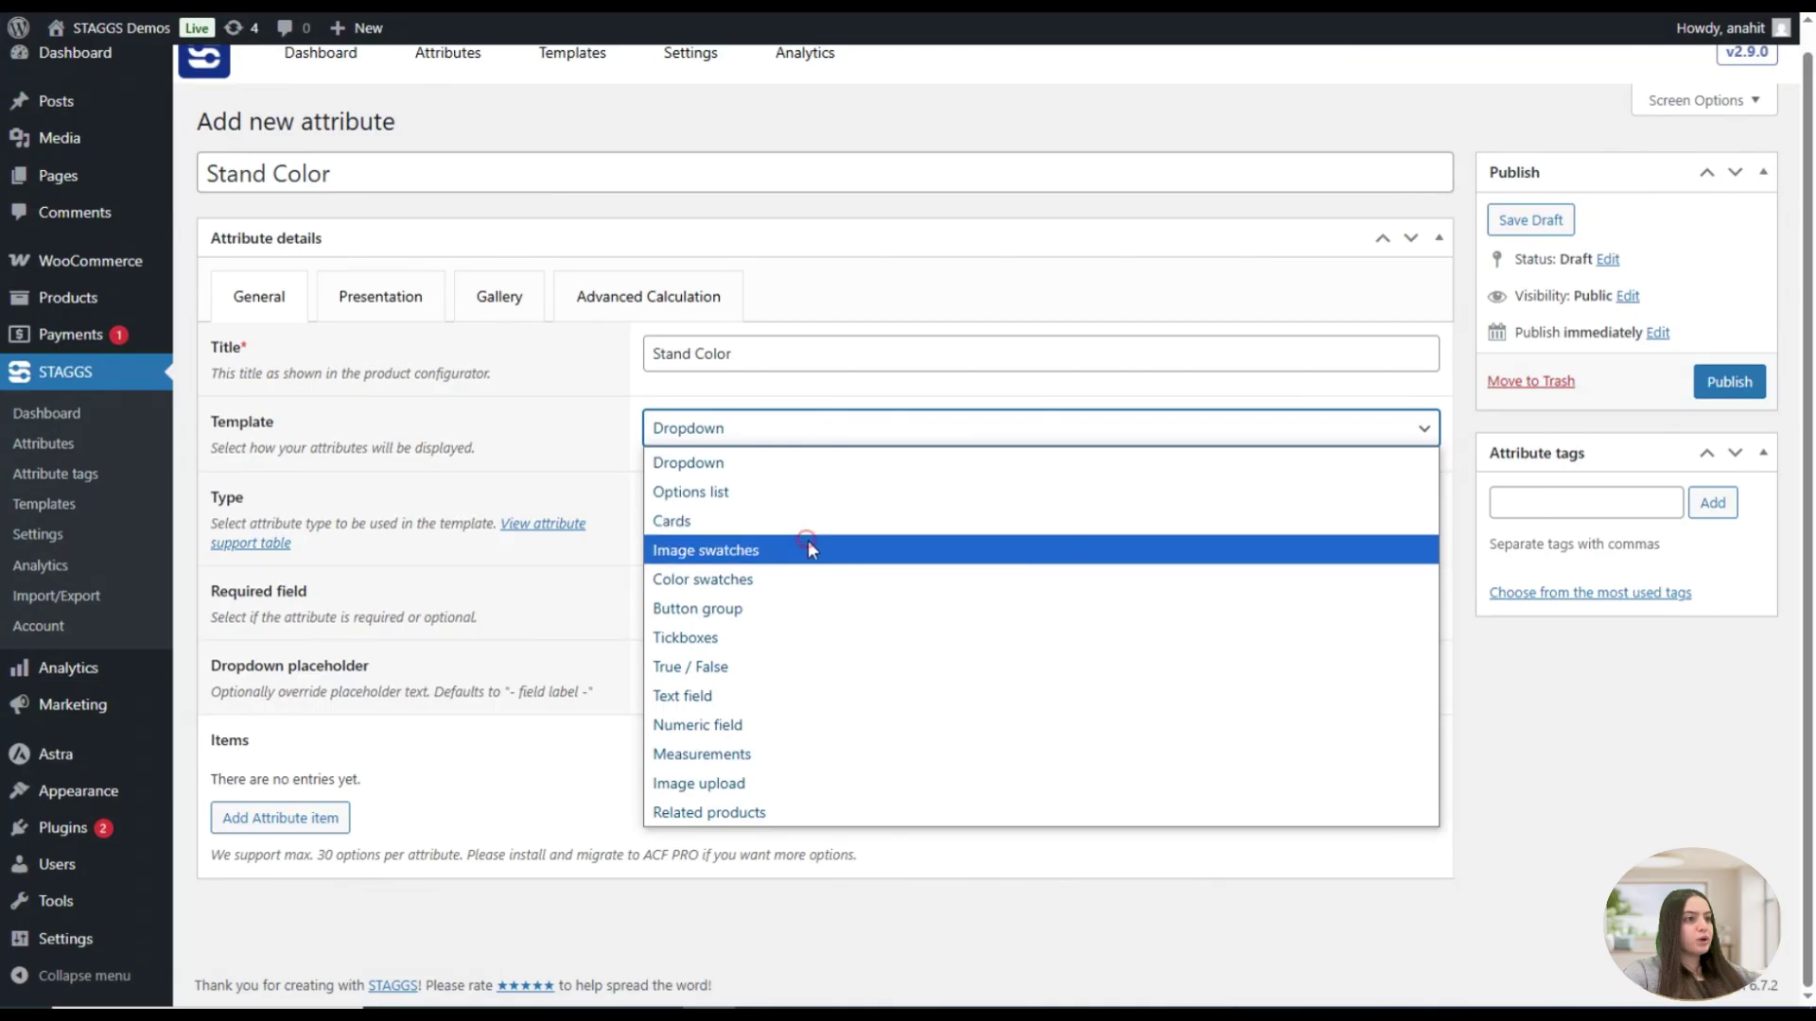
{"action": "left_click", "coordinate": [808, 545]}
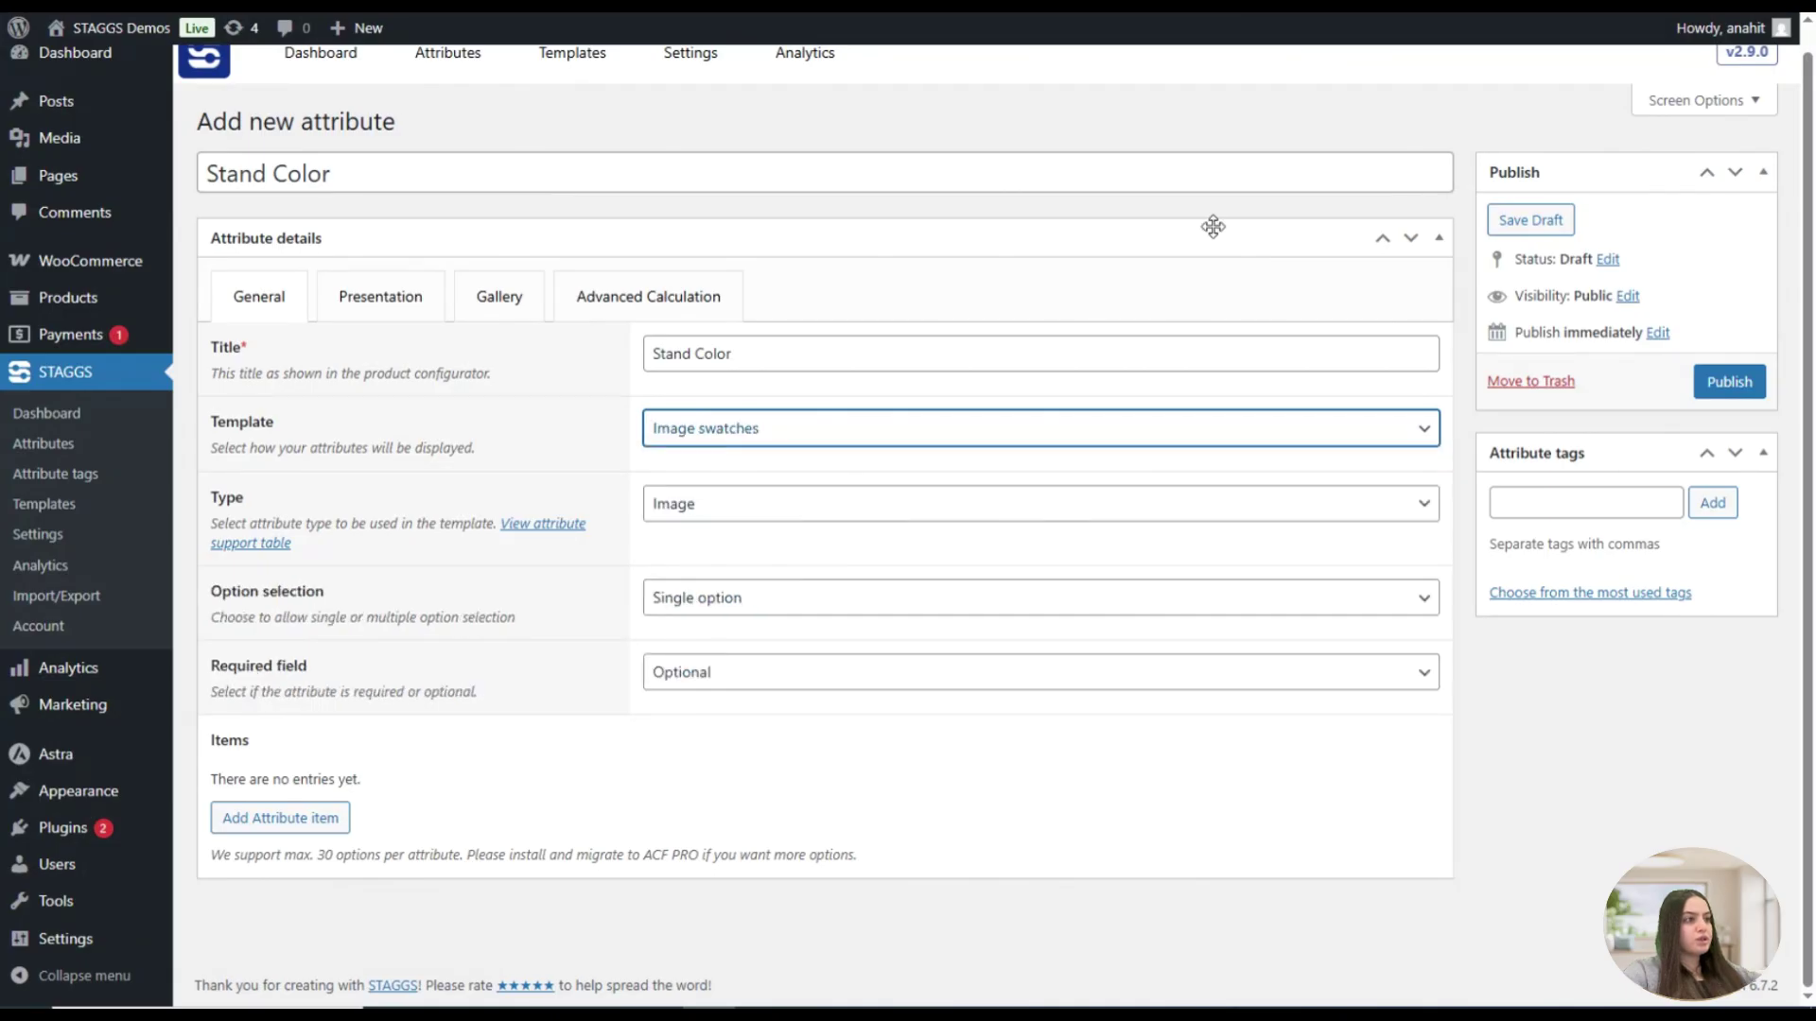
{"action": "left_click", "coordinate": [767, 437]}
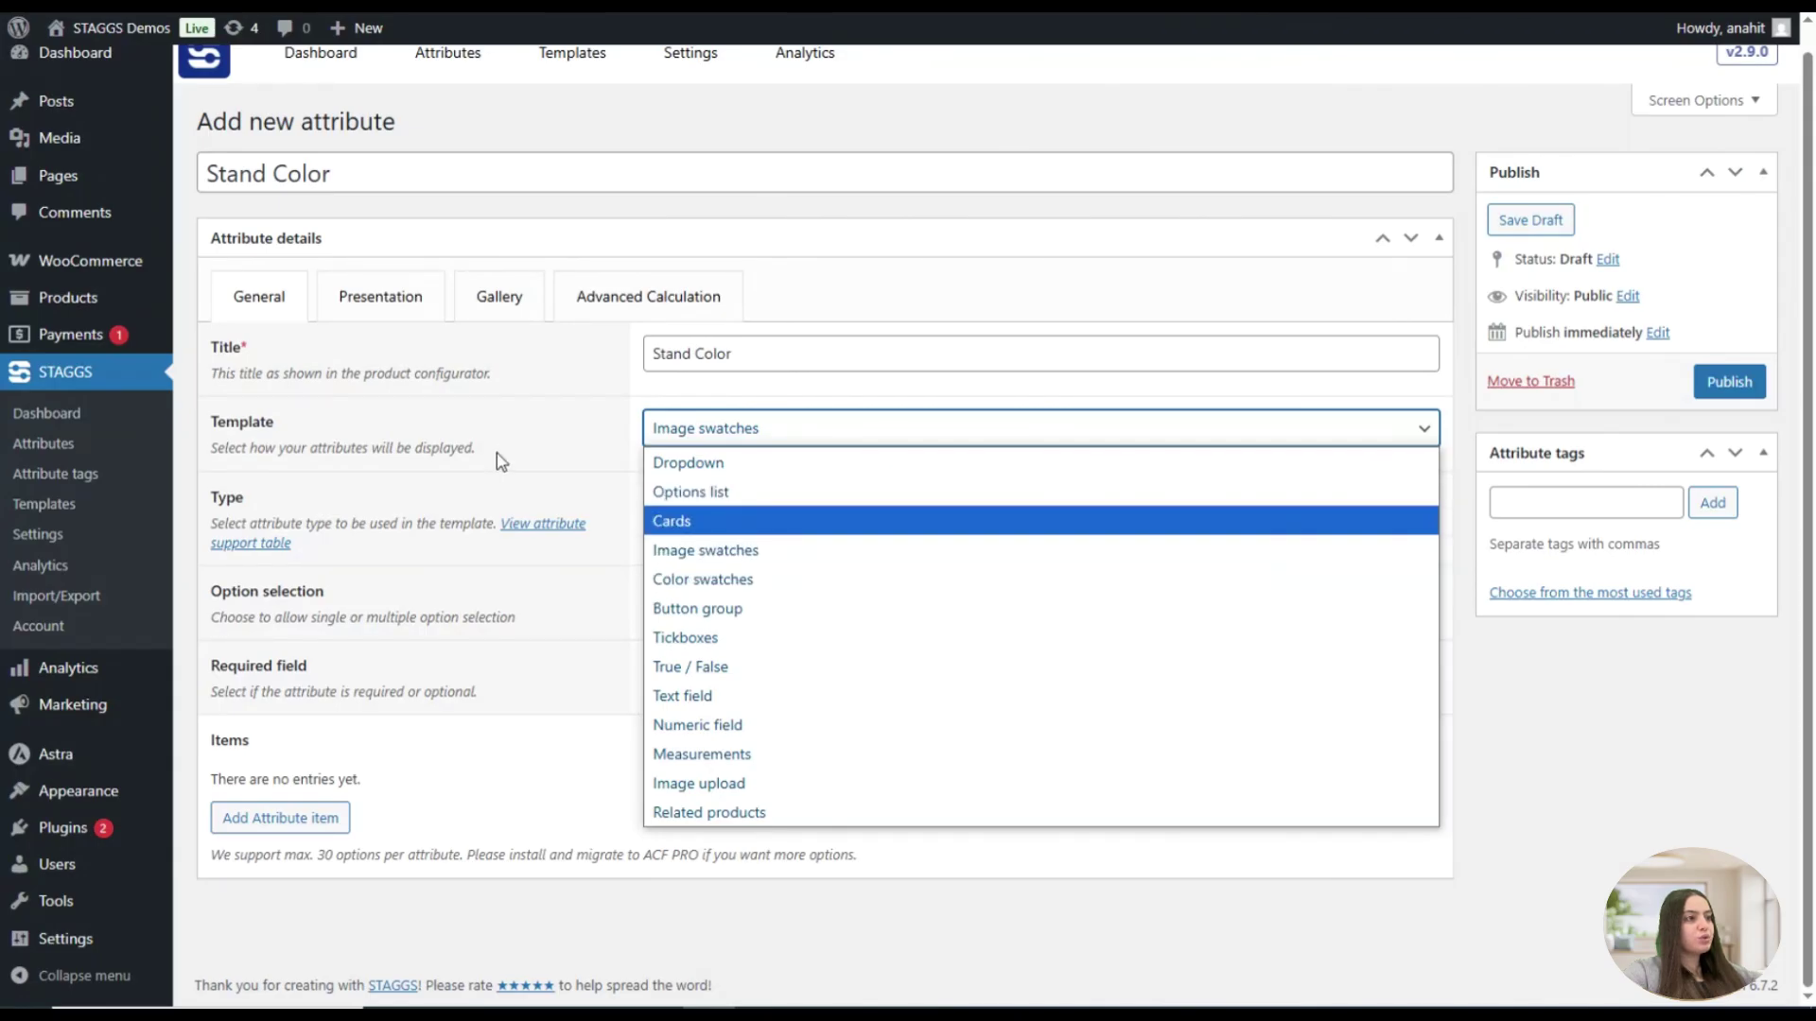
{"action": "left_click", "coordinate": [673, 549]}
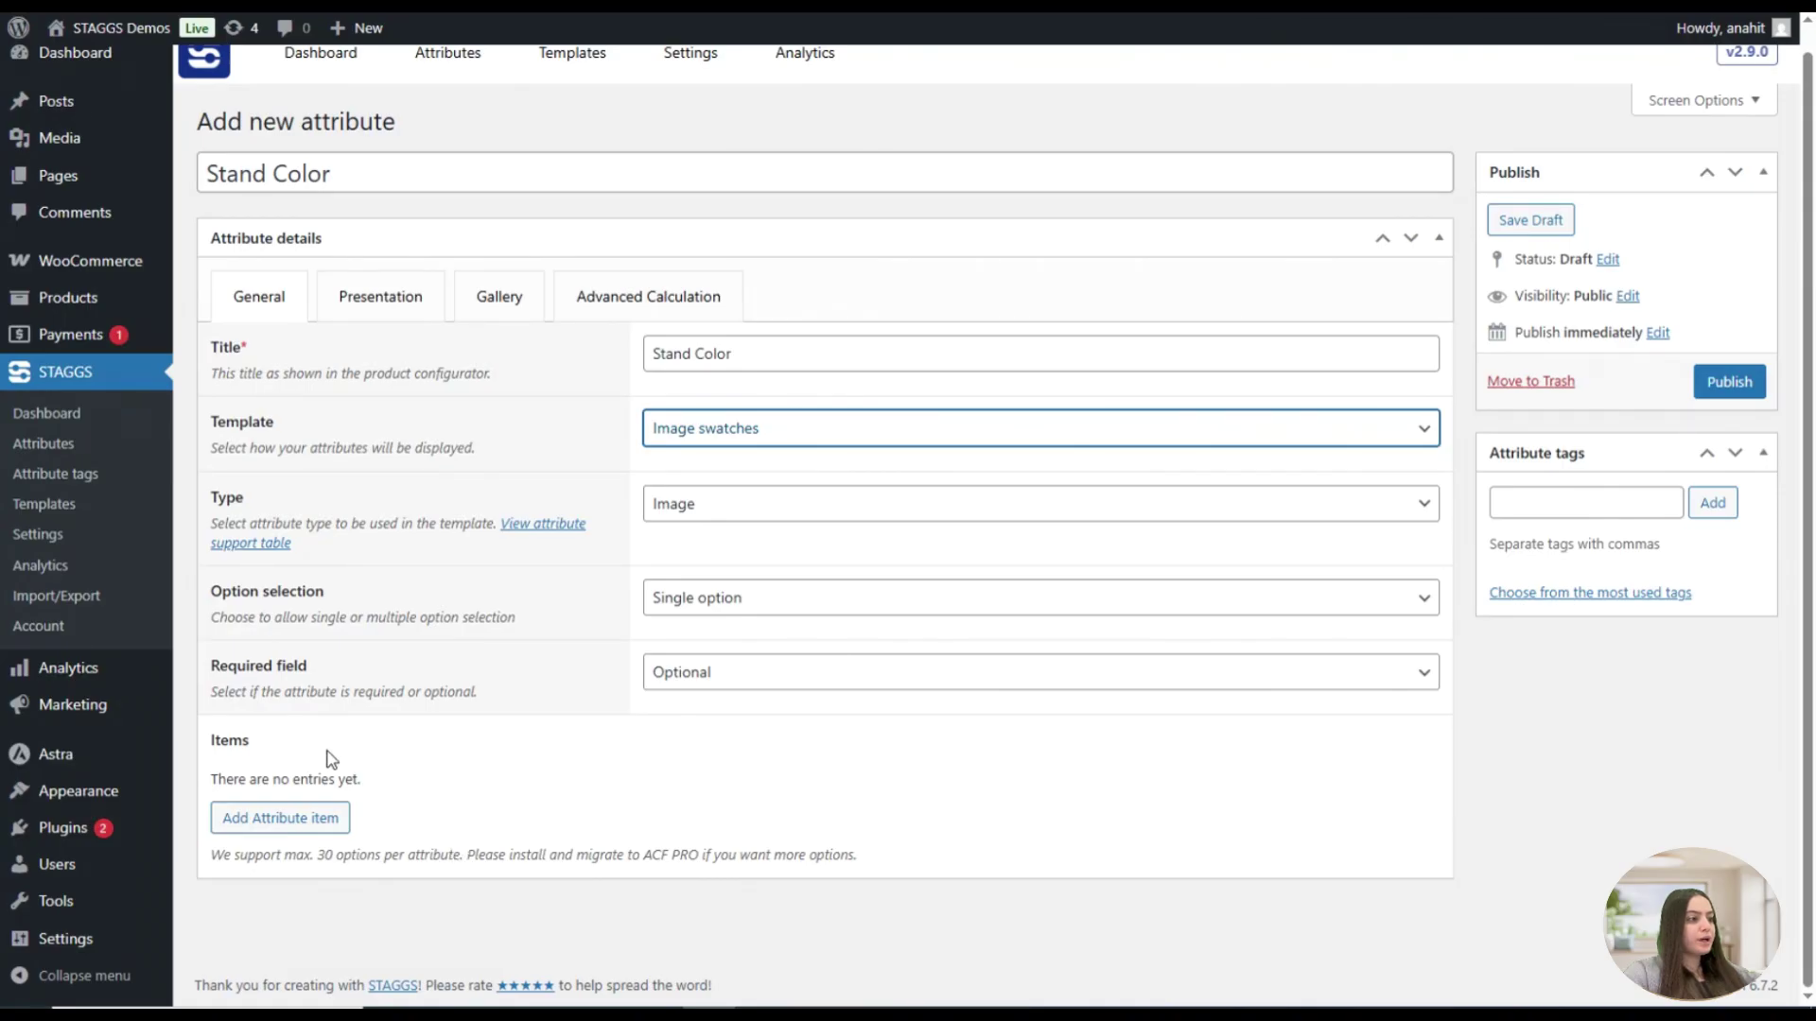
Add the first attribute item labelled 'Black'
{"action": "left_click", "coordinate": [280, 817]}
{"action": "scroll", "coordinate": [398, 567], "scroll_direction": "down", "scroll_amount": 3}
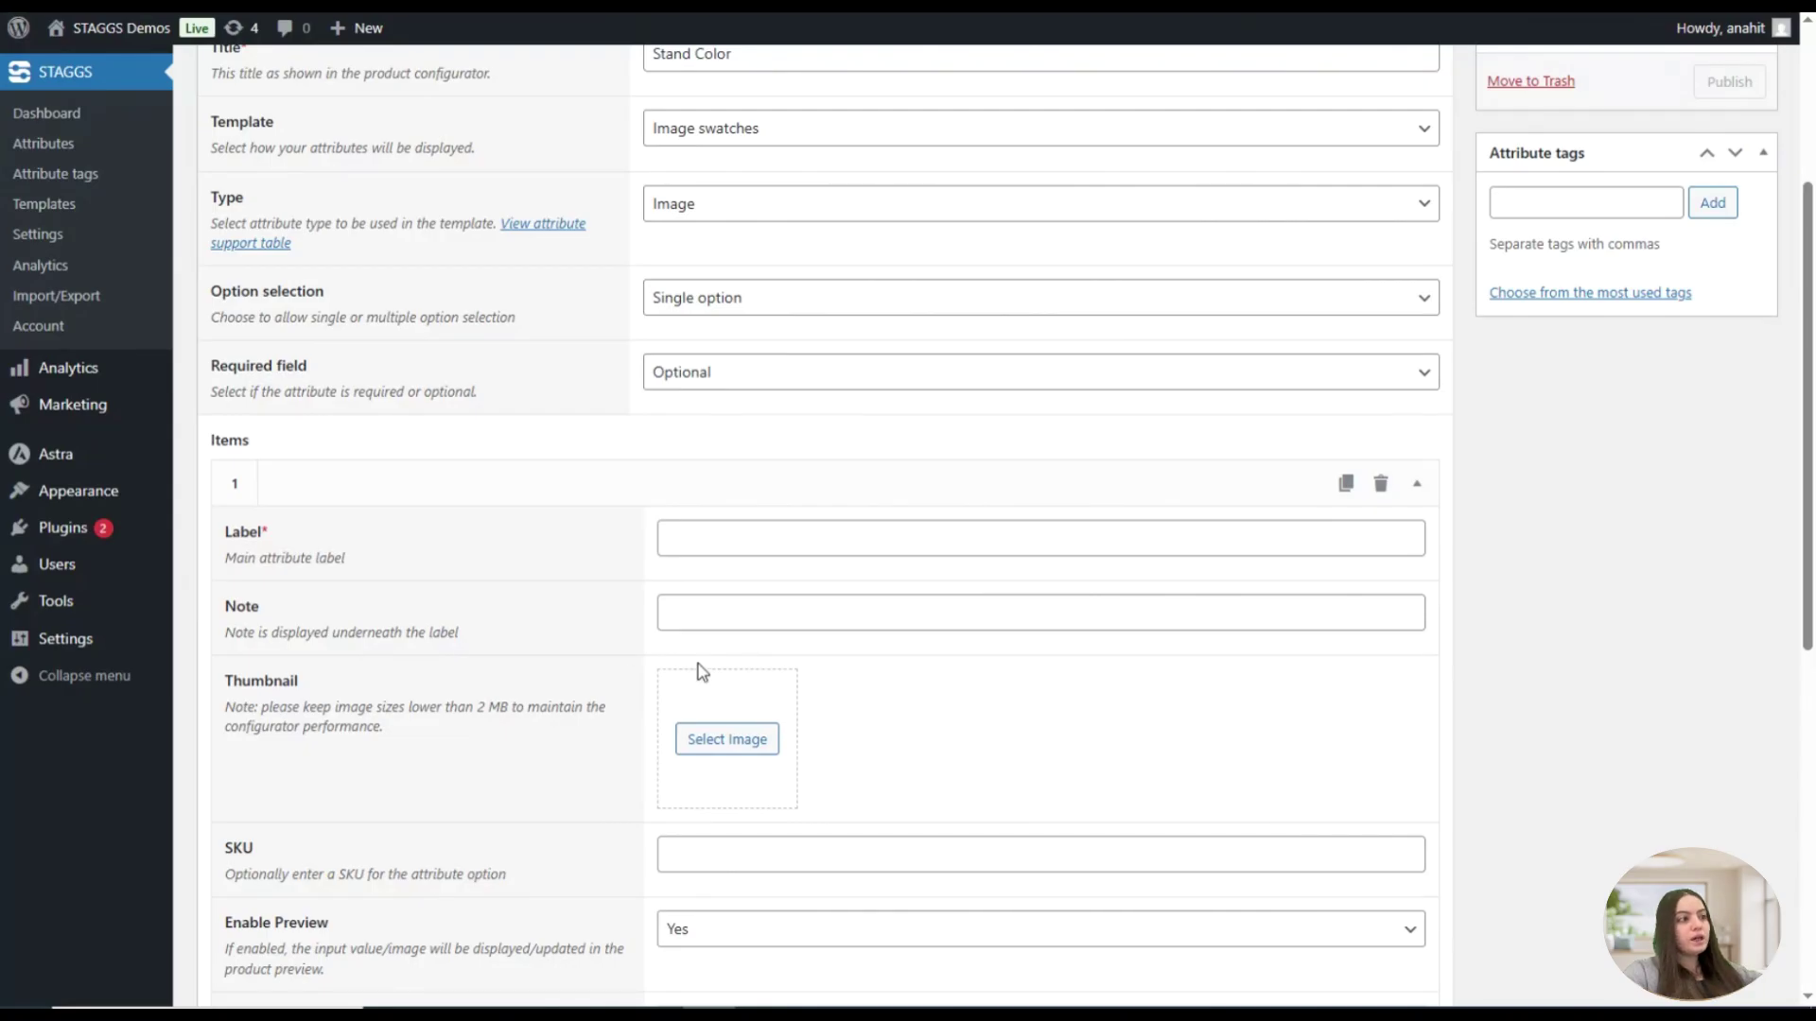
{"action": "left_click", "coordinate": [711, 538]}
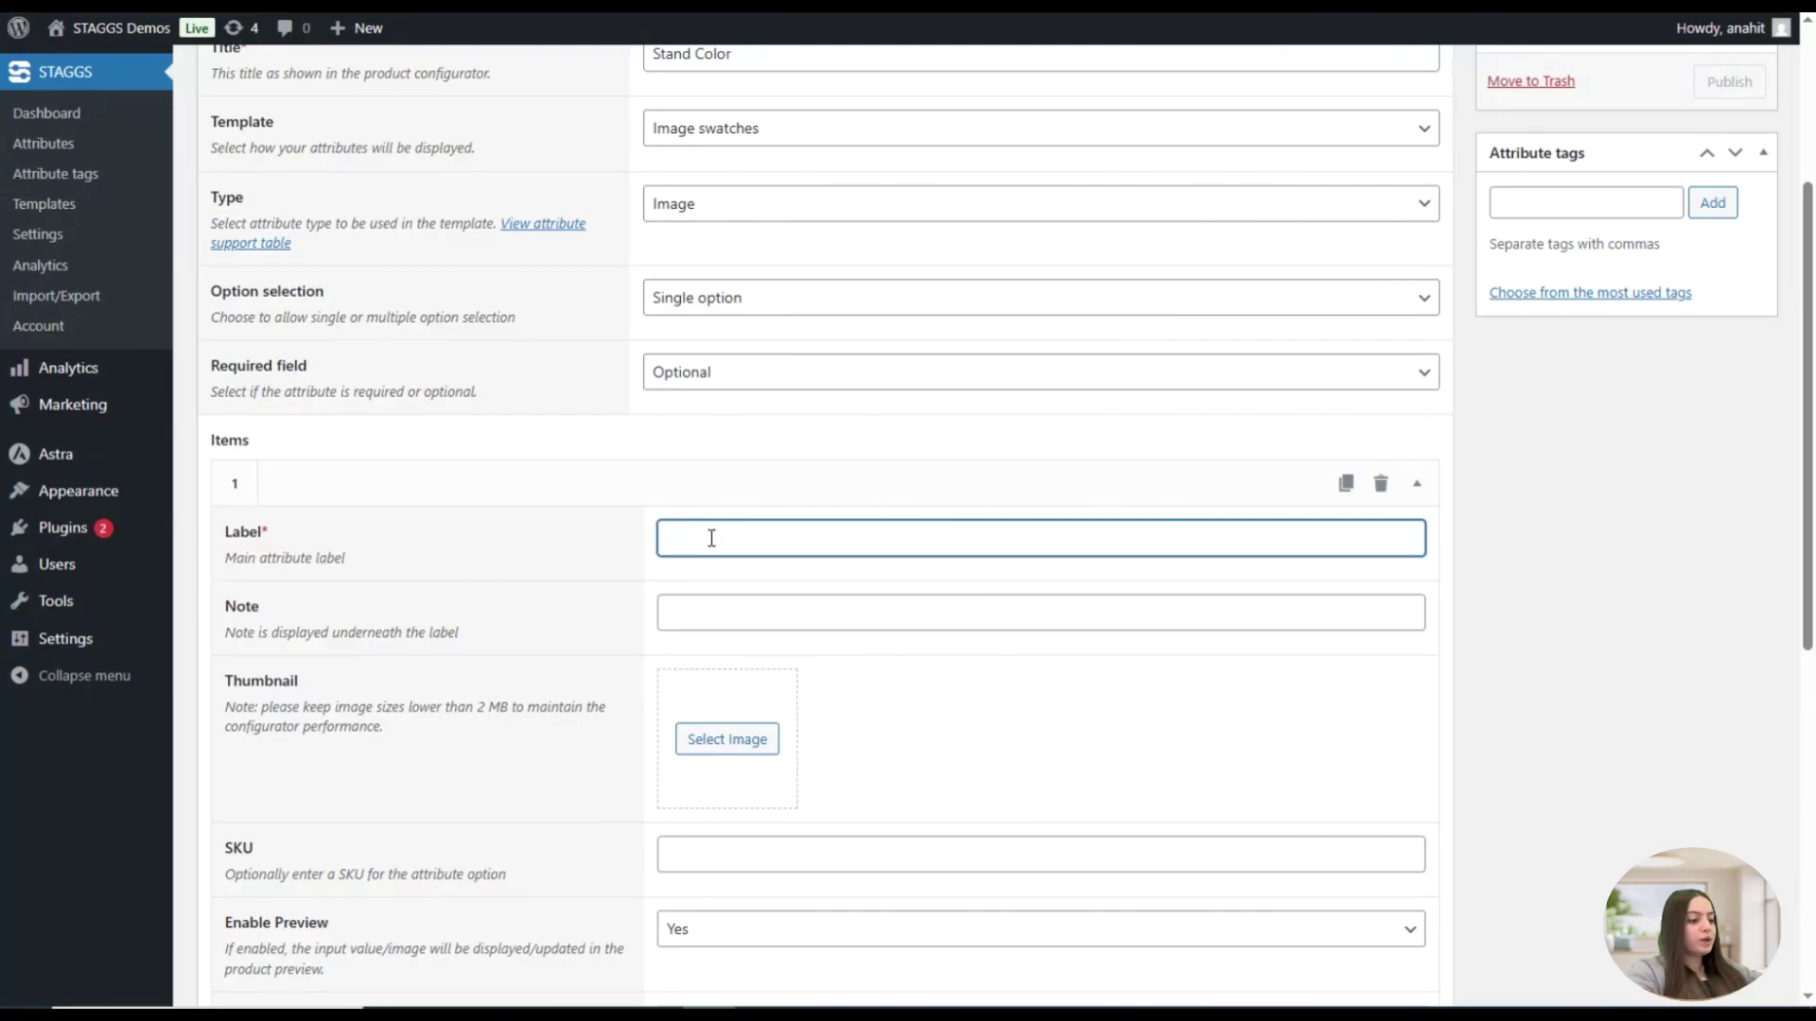
{"action": "type", "text": "B"}
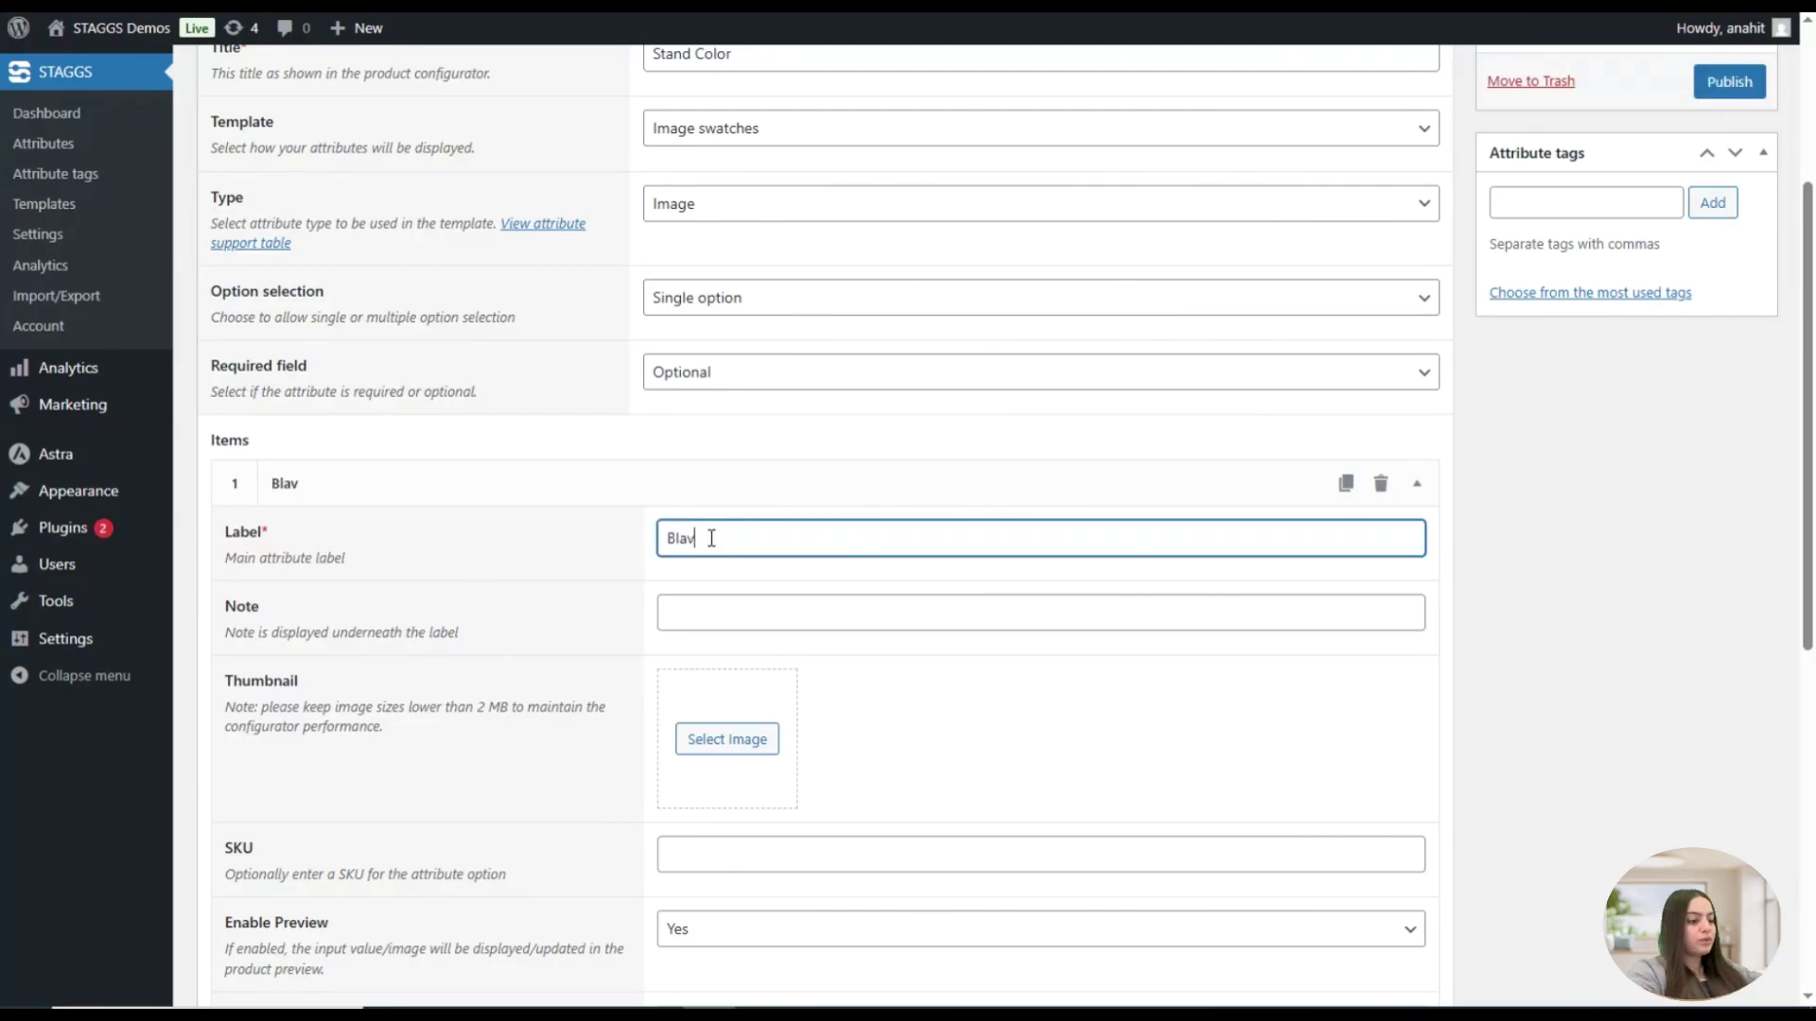
{"action": "type", "text": "lack"}
{"action": "left_click", "coordinate": [604, 564]}
Use the black texture (black.png) as the Black item's thumbnail and main image
{"action": "scroll", "coordinate": [608, 571], "scroll_direction": "down", "scroll_amount": 1}
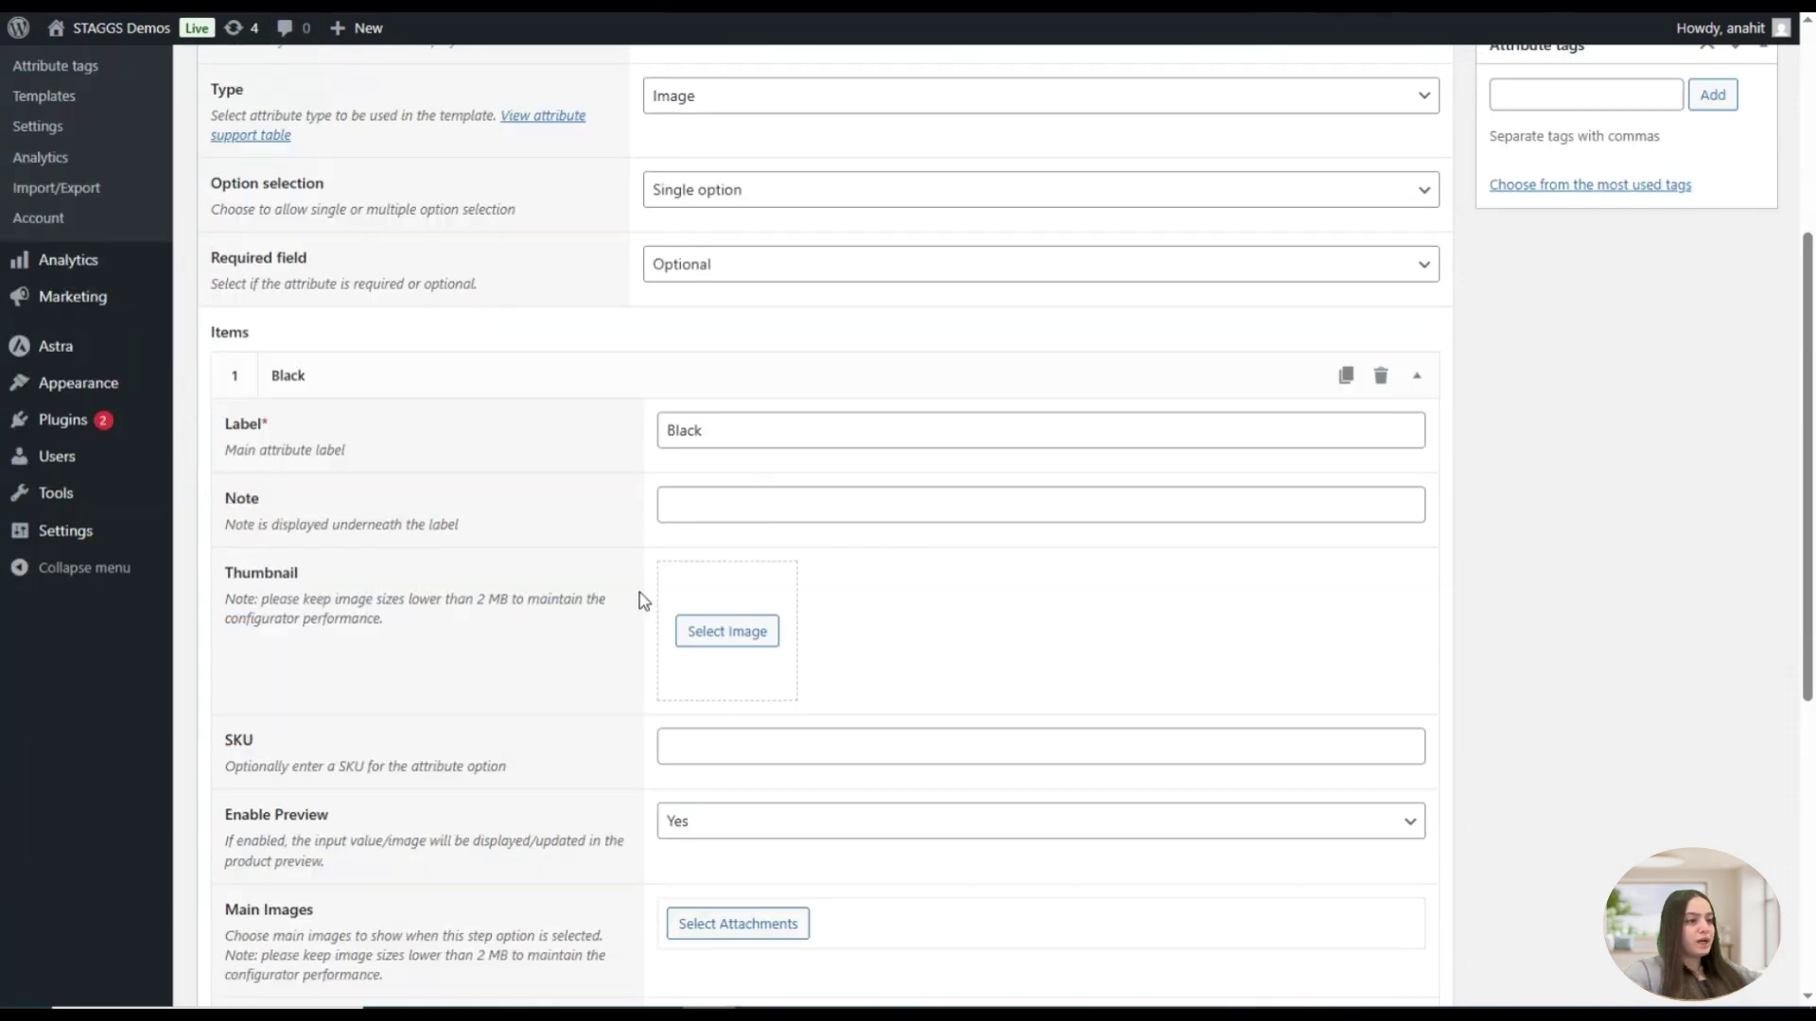
{"action": "left_click", "coordinate": [733, 634]}
{"action": "left_click", "coordinate": [237, 111]}
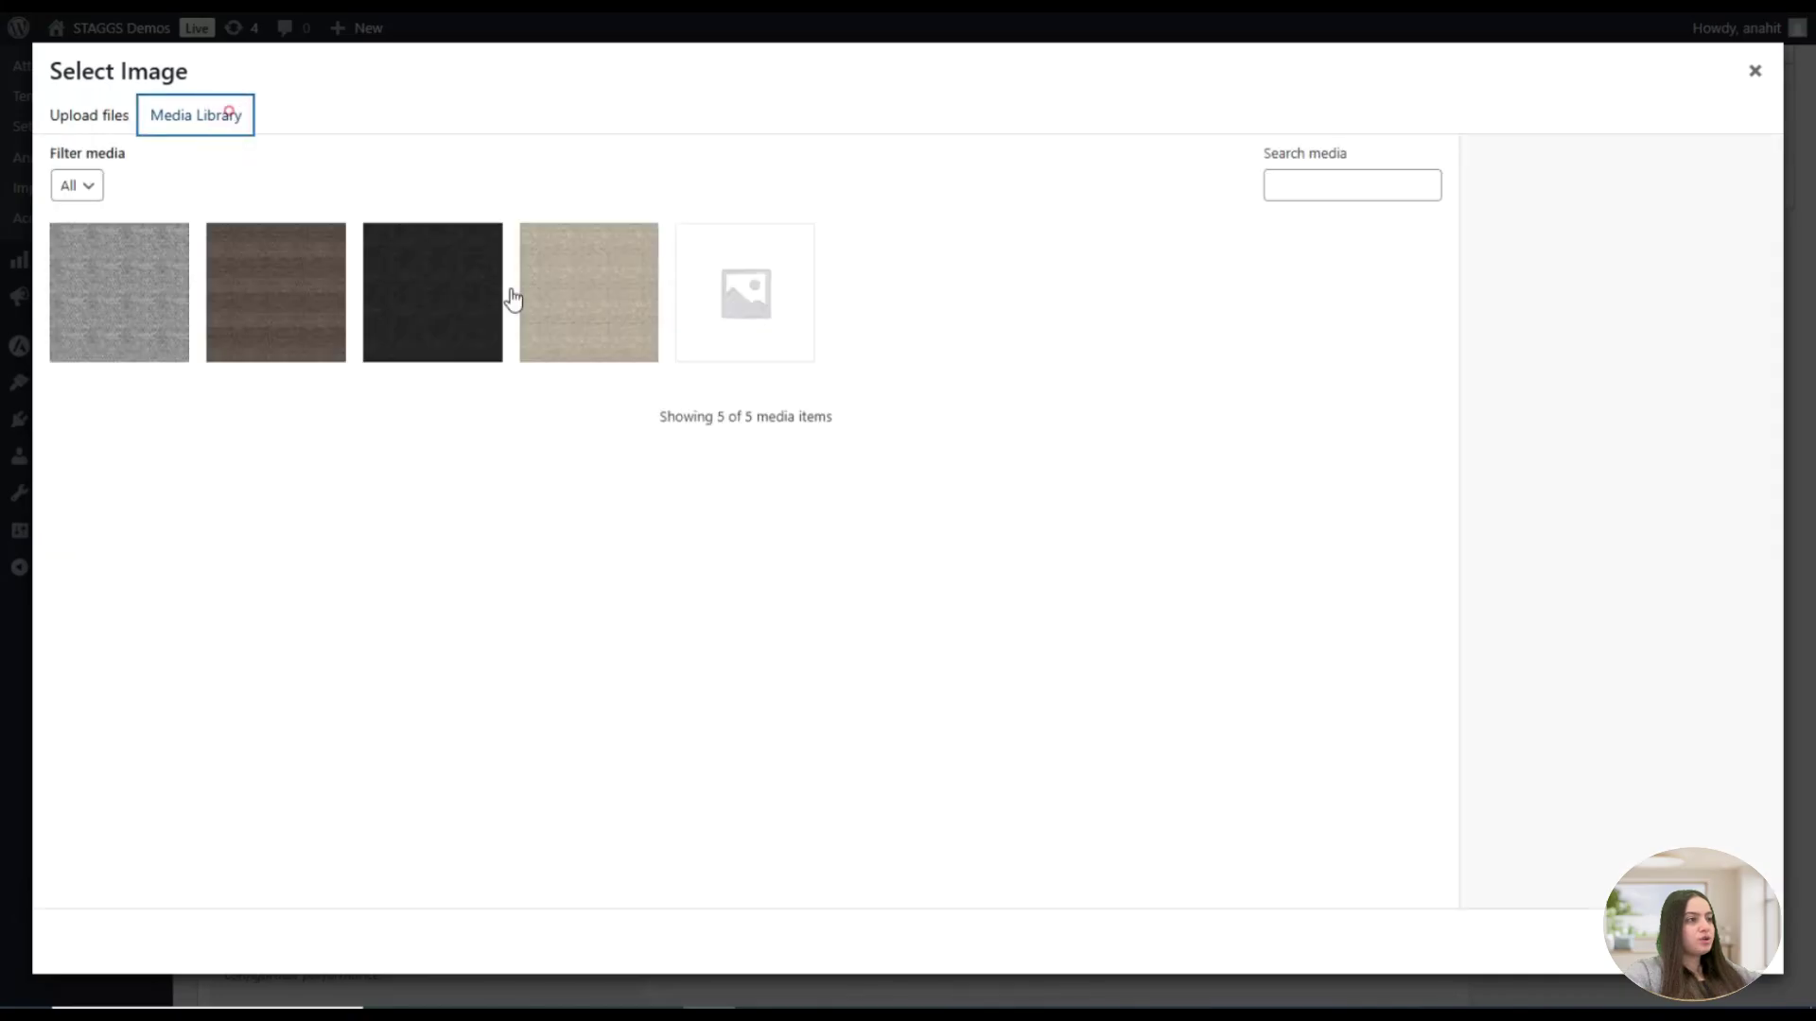
{"action": "left_click", "coordinate": [458, 340]}
{"action": "left_click", "coordinate": [1702, 941]}
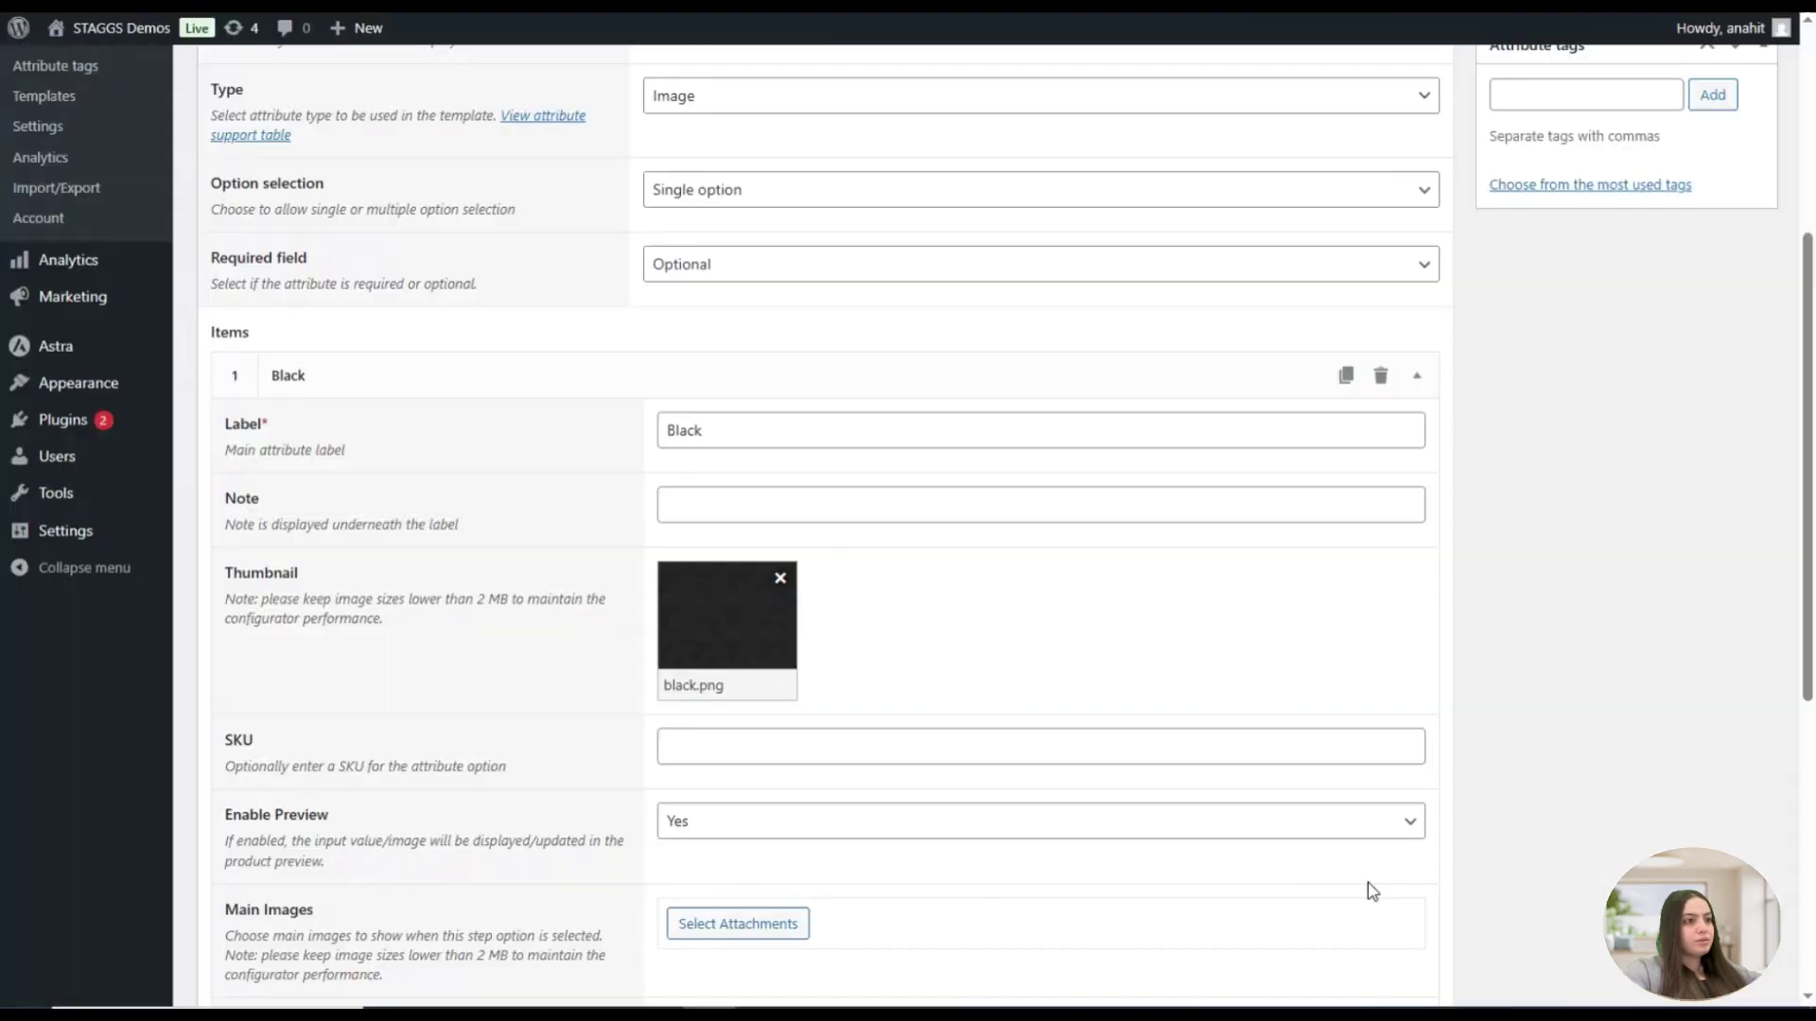
{"action": "scroll", "coordinate": [936, 733], "scroll_direction": "down", "scroll_amount": 1}
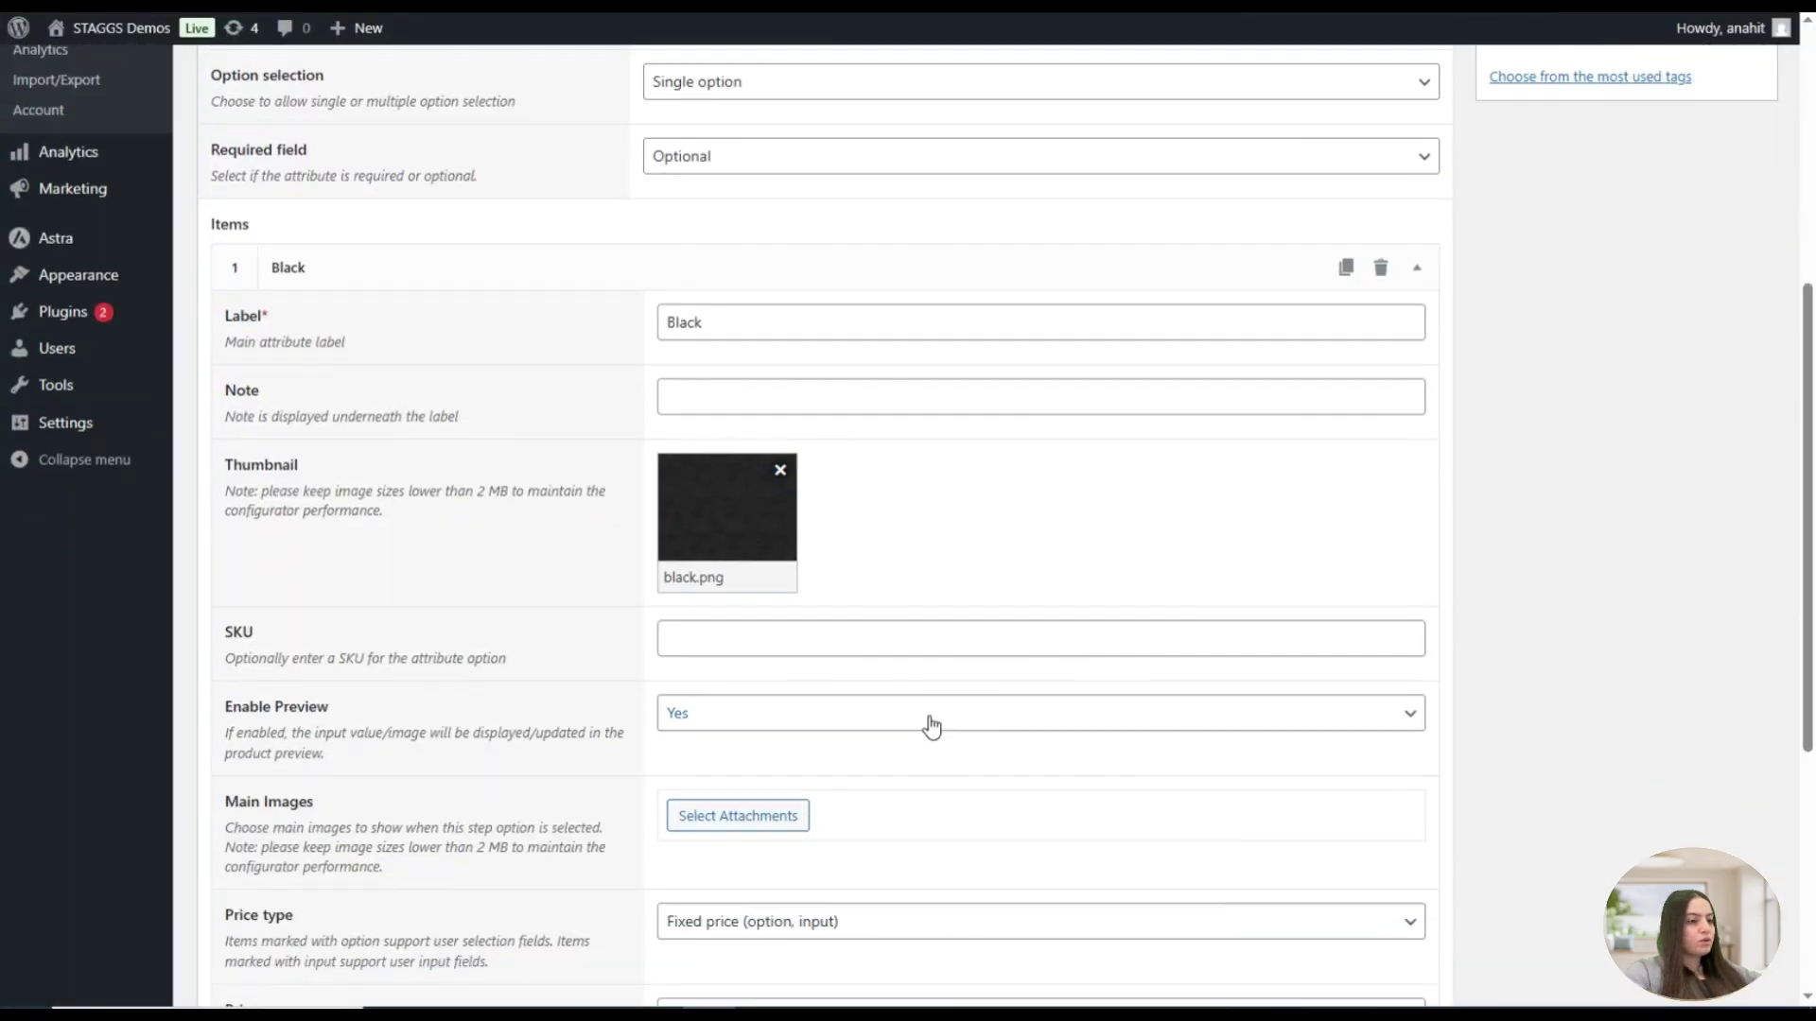
{"action": "scroll", "coordinate": [931, 726], "scroll_direction": "down", "scroll_amount": 1}
{"action": "left_click", "coordinate": [679, 702]}
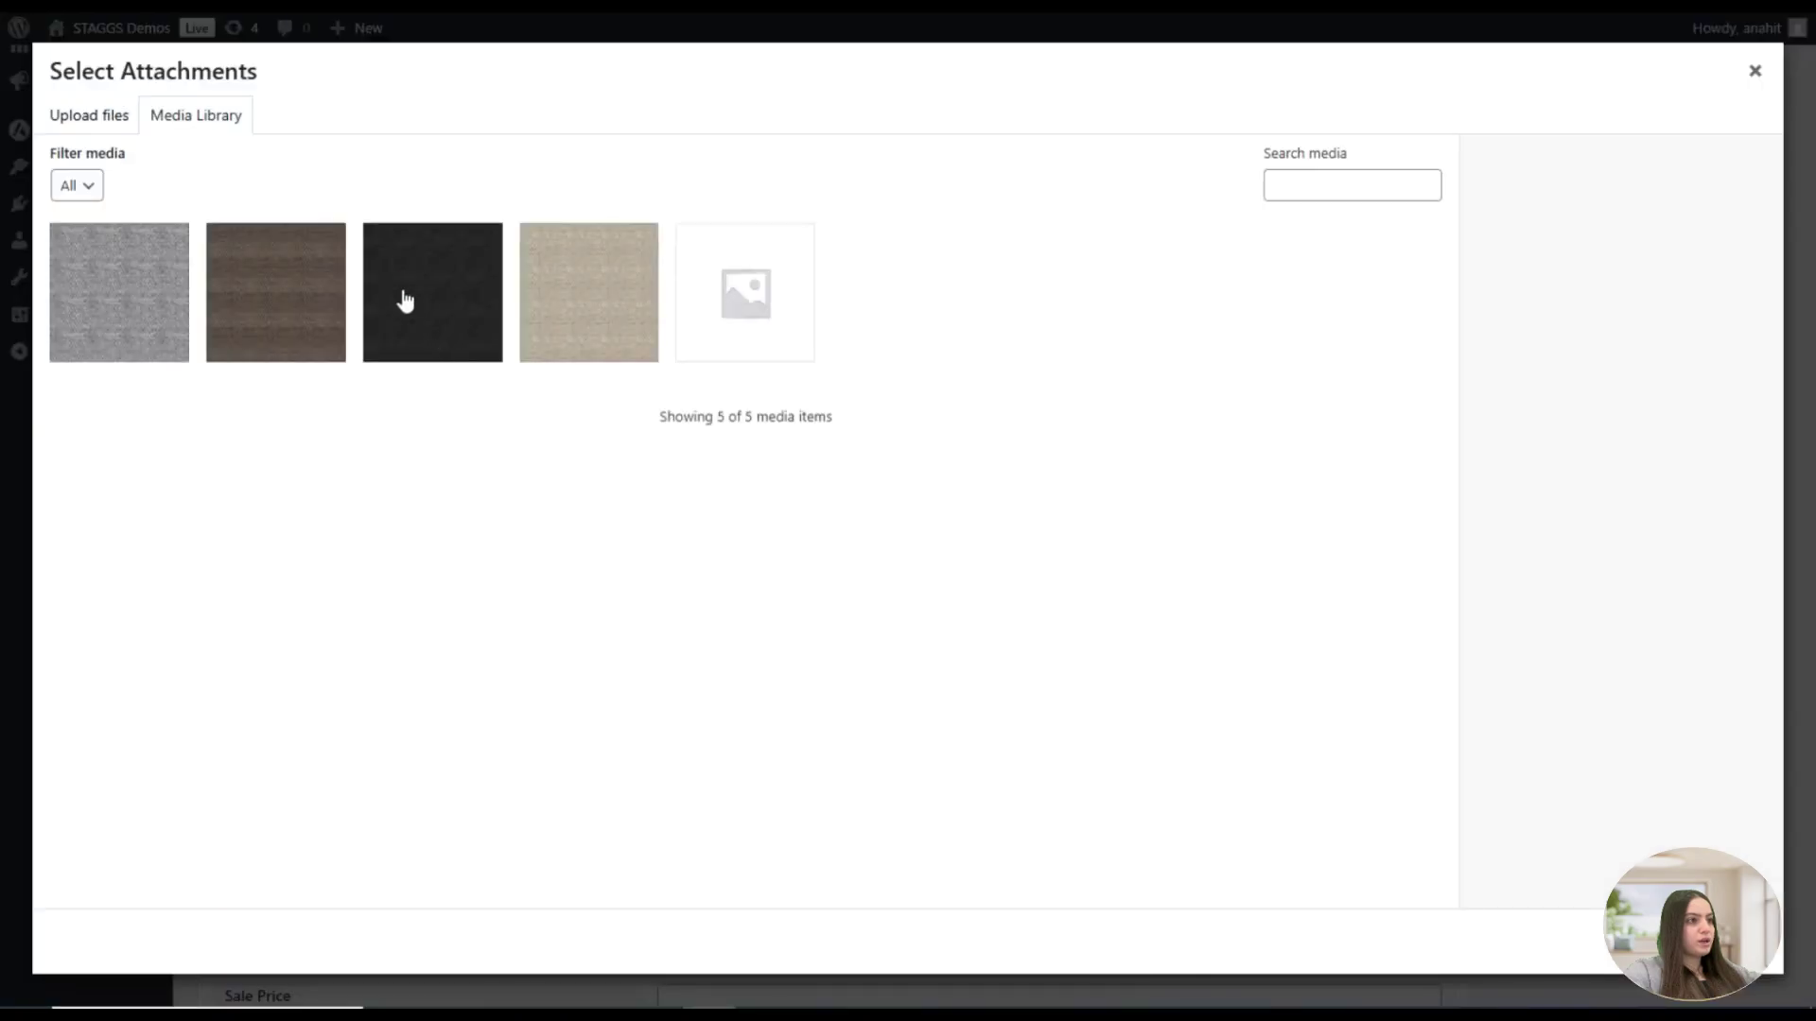
{"action": "left_click", "coordinate": [431, 331]}
{"action": "left_click", "coordinate": [1702, 941]}
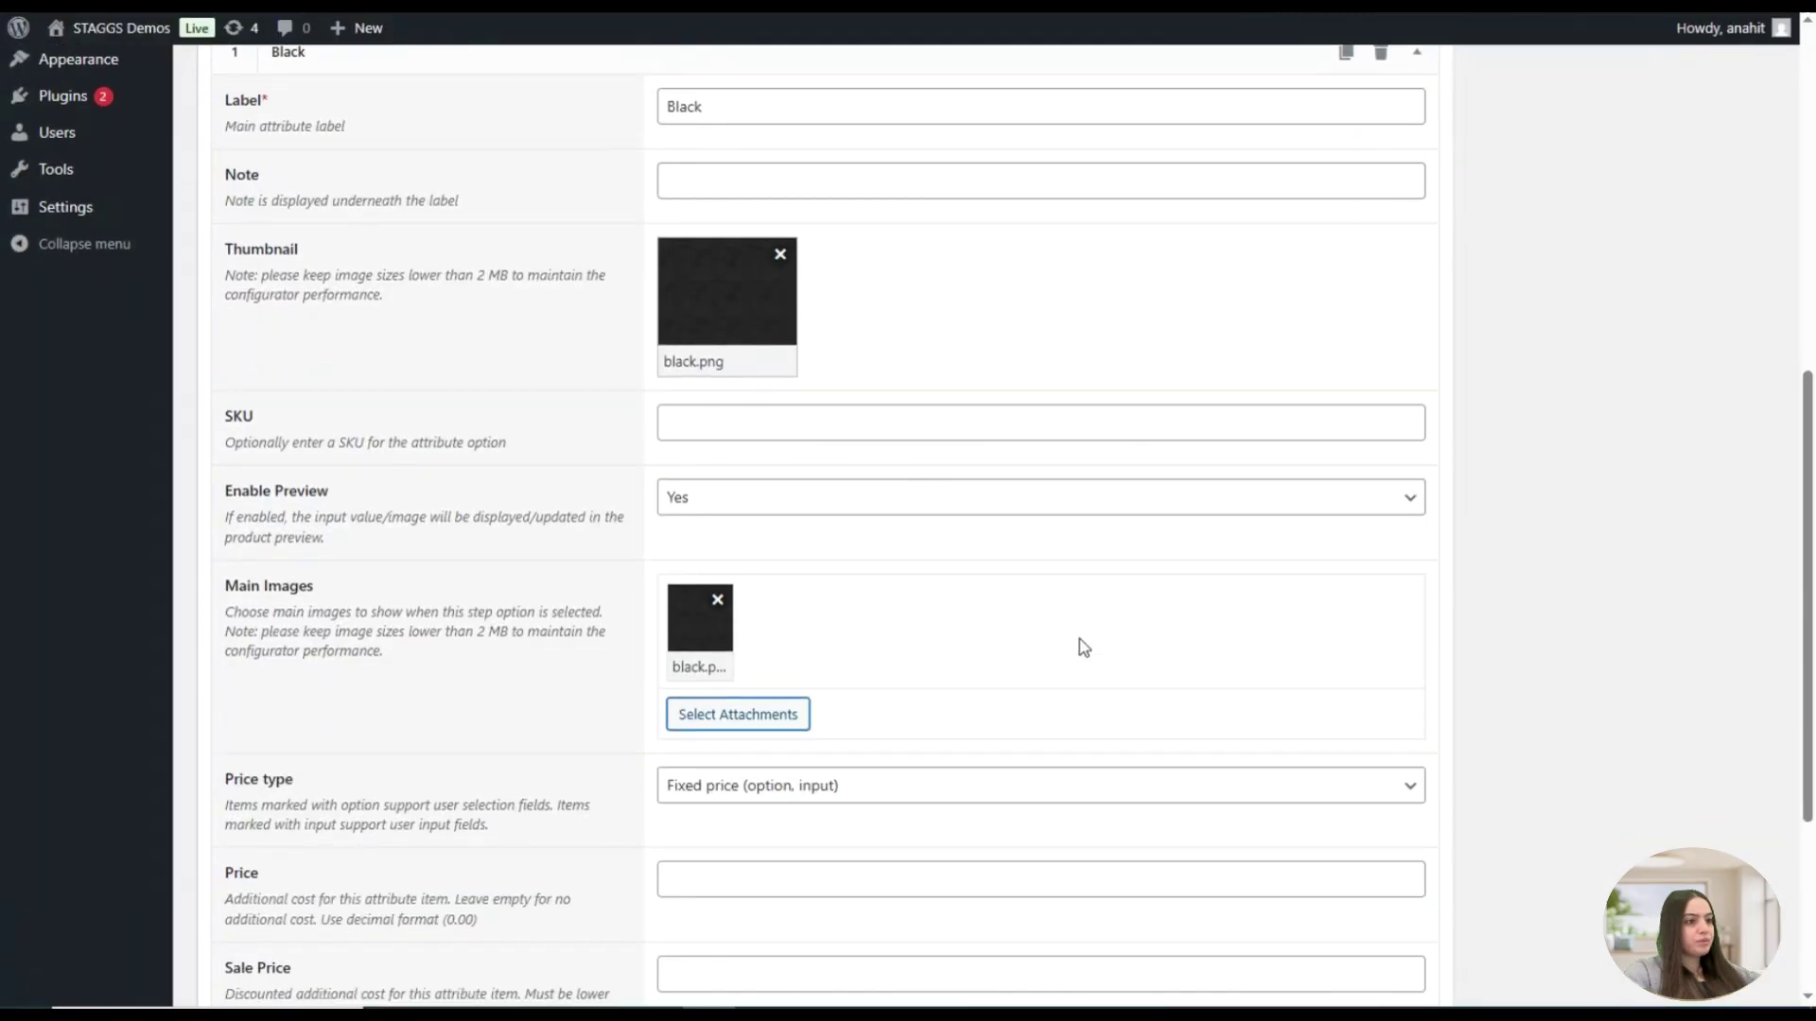
Give the Black item a Percentage price (option) of 0
{"action": "scroll", "coordinate": [1084, 647], "scroll_direction": "down", "scroll_amount": 1}
{"action": "left_click", "coordinate": [689, 679]}
{"action": "left_click", "coordinate": [750, 739]}
{"action": "left_click", "coordinate": [554, 626]}
{"action": "scroll", "coordinate": [556, 632], "scroll_direction": "down", "scroll_amount": 1}
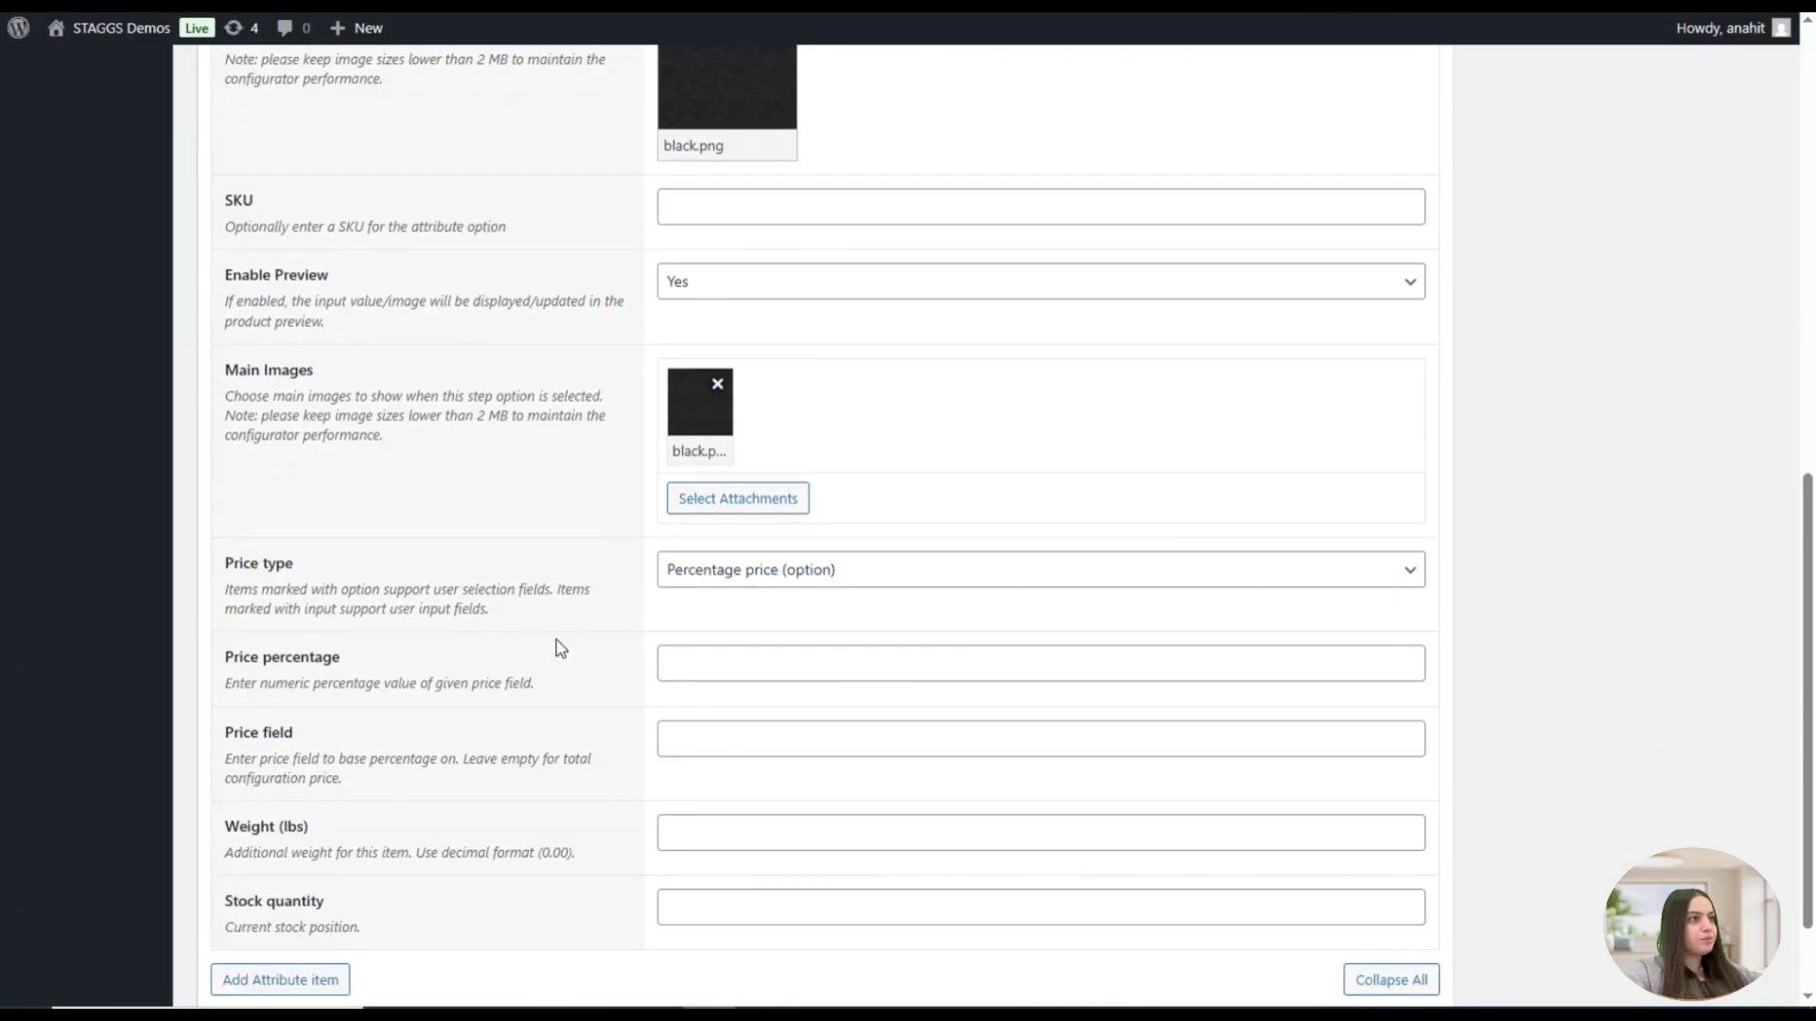
{"action": "left_click", "coordinate": [697, 638]}
{"action": "type", "text": "0"}
{"action": "left_click", "coordinate": [677, 590]}
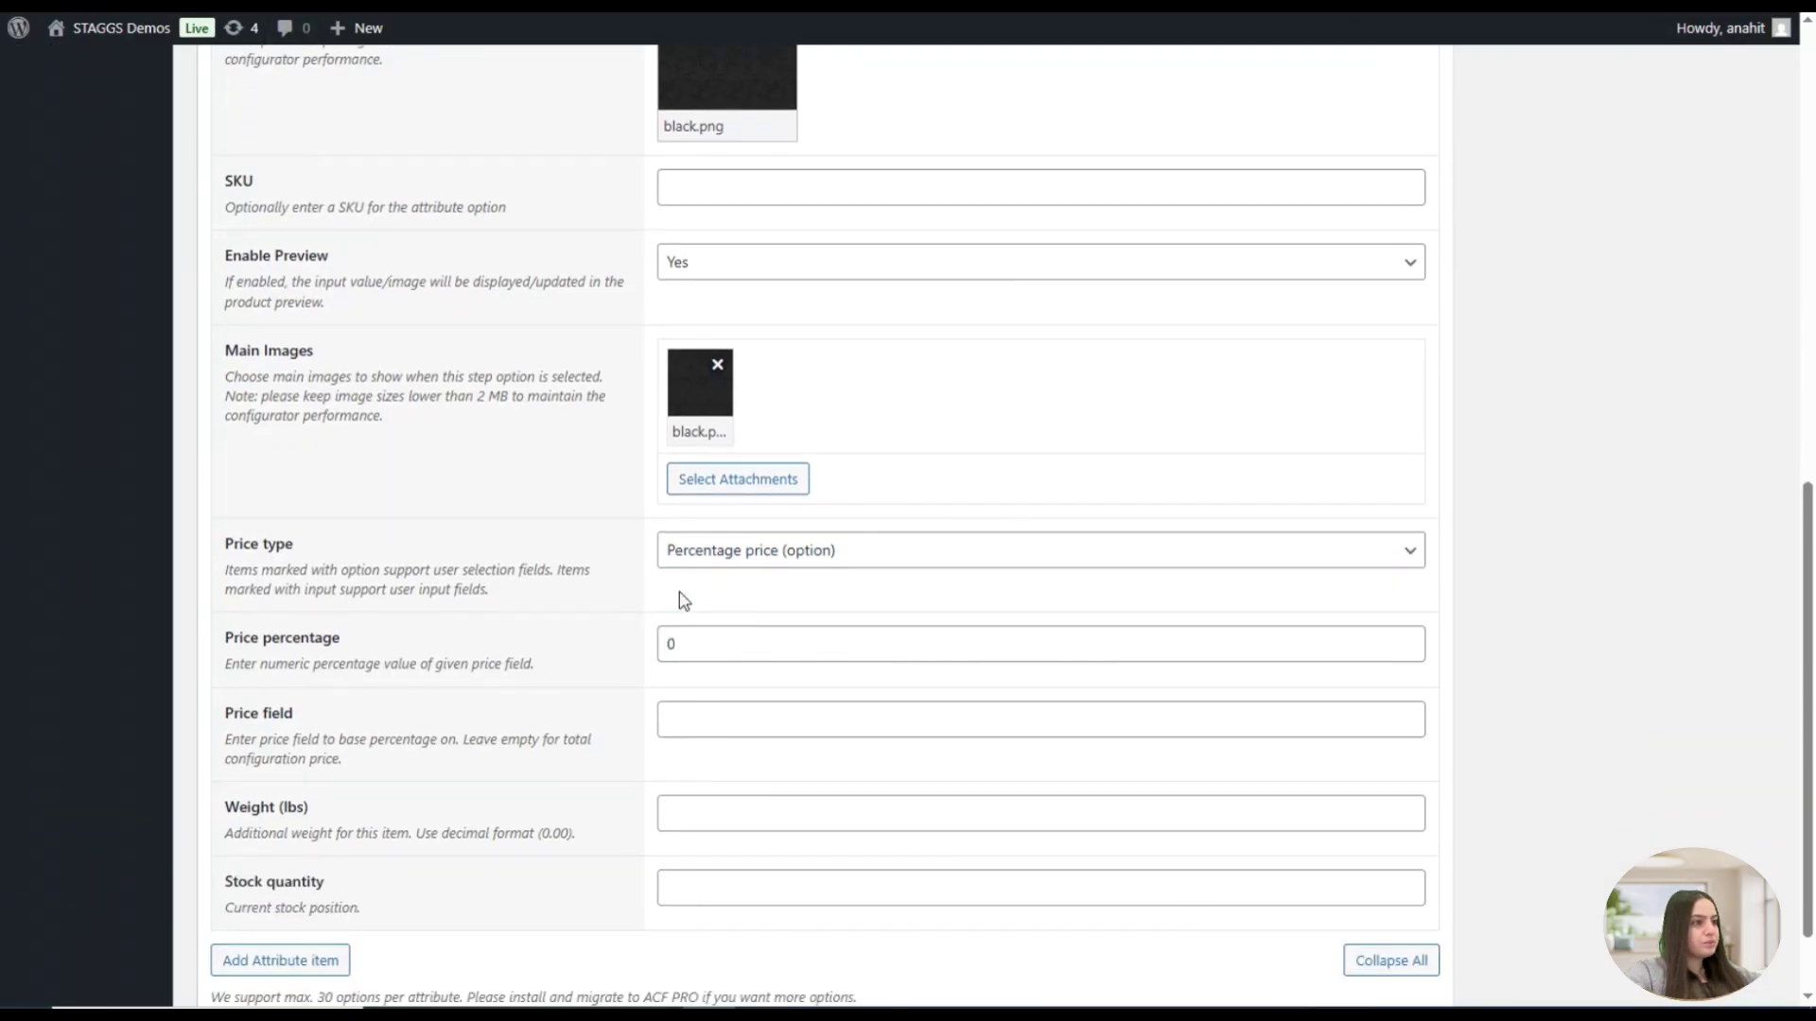
{"action": "scroll", "coordinate": [683, 601], "scroll_direction": "up", "scroll_amount": 9}
{"action": "scroll", "coordinate": [547, 568], "scroll_direction": "down", "scroll_amount": 10}
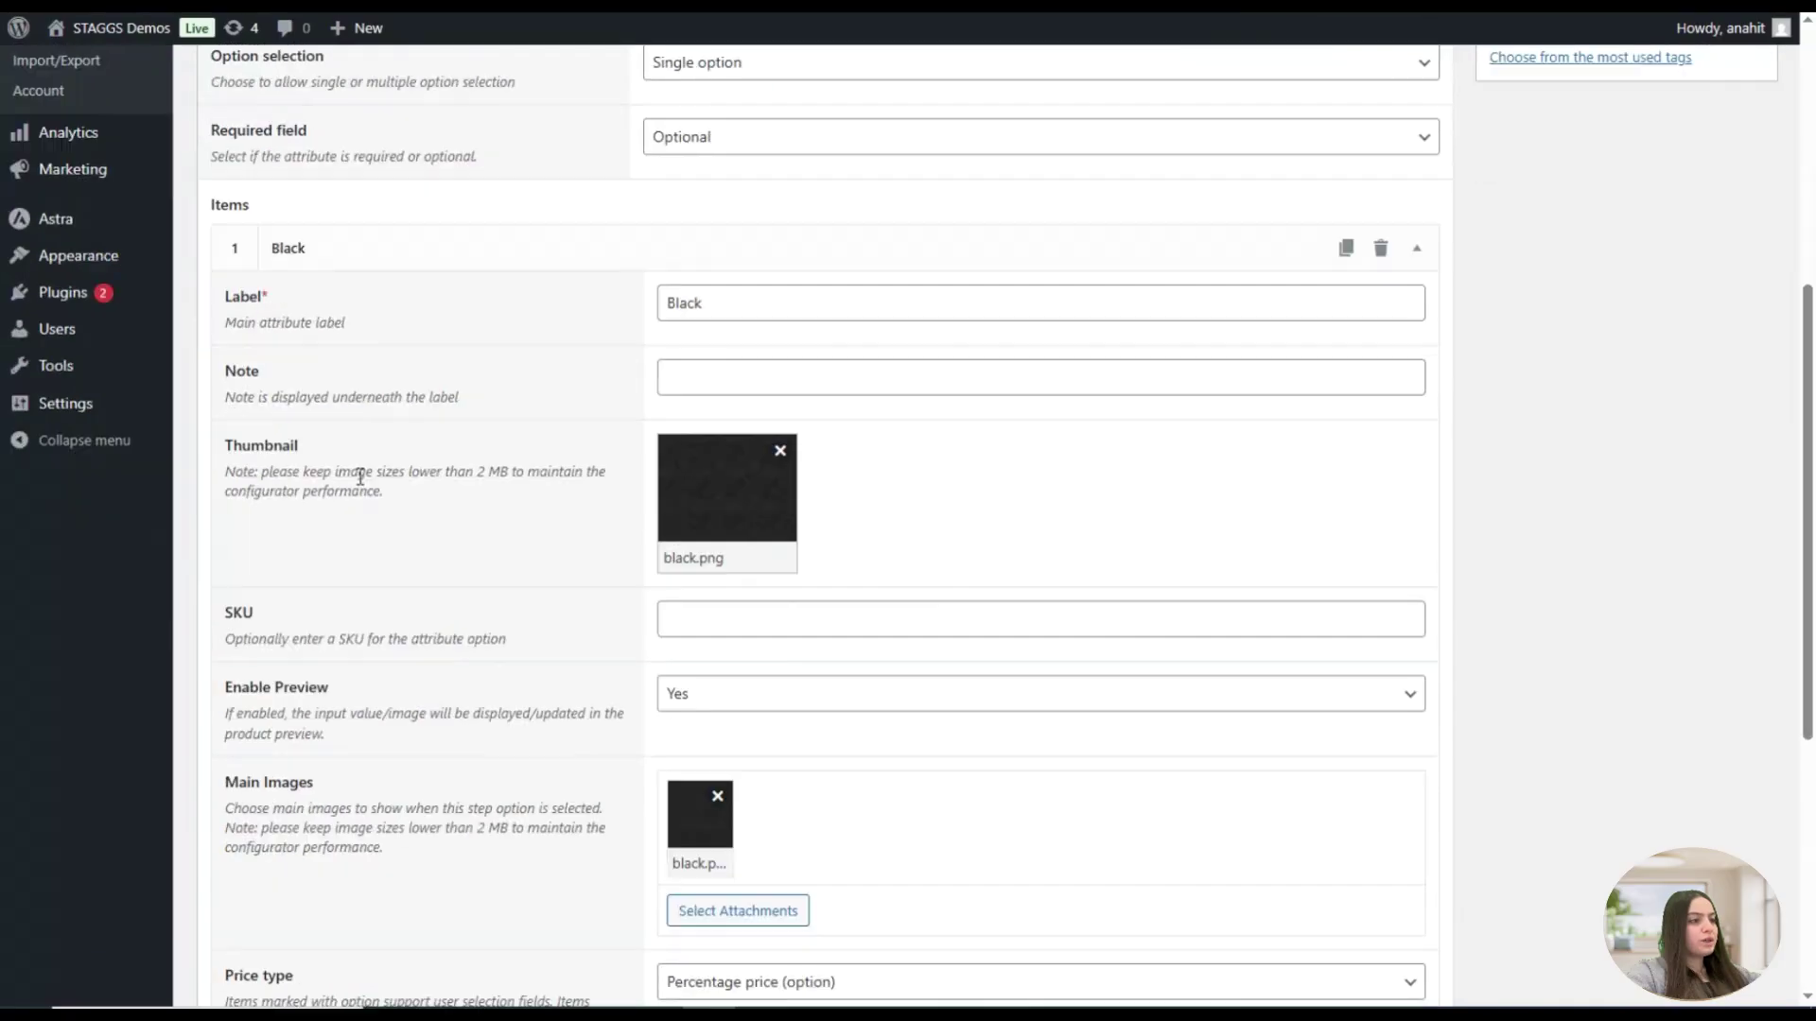
Add a second colour item labelled 'Brown'
{"action": "left_click", "coordinate": [234, 854]}
{"action": "scroll", "coordinate": [567, 756], "scroll_direction": "down", "scroll_amount": 3}
{"action": "scroll", "coordinate": [652, 643], "scroll_direction": "down", "scroll_amount": 1}
{"action": "left_click", "coordinate": [732, 599]}
{"action": "type", "text": "Brown"}
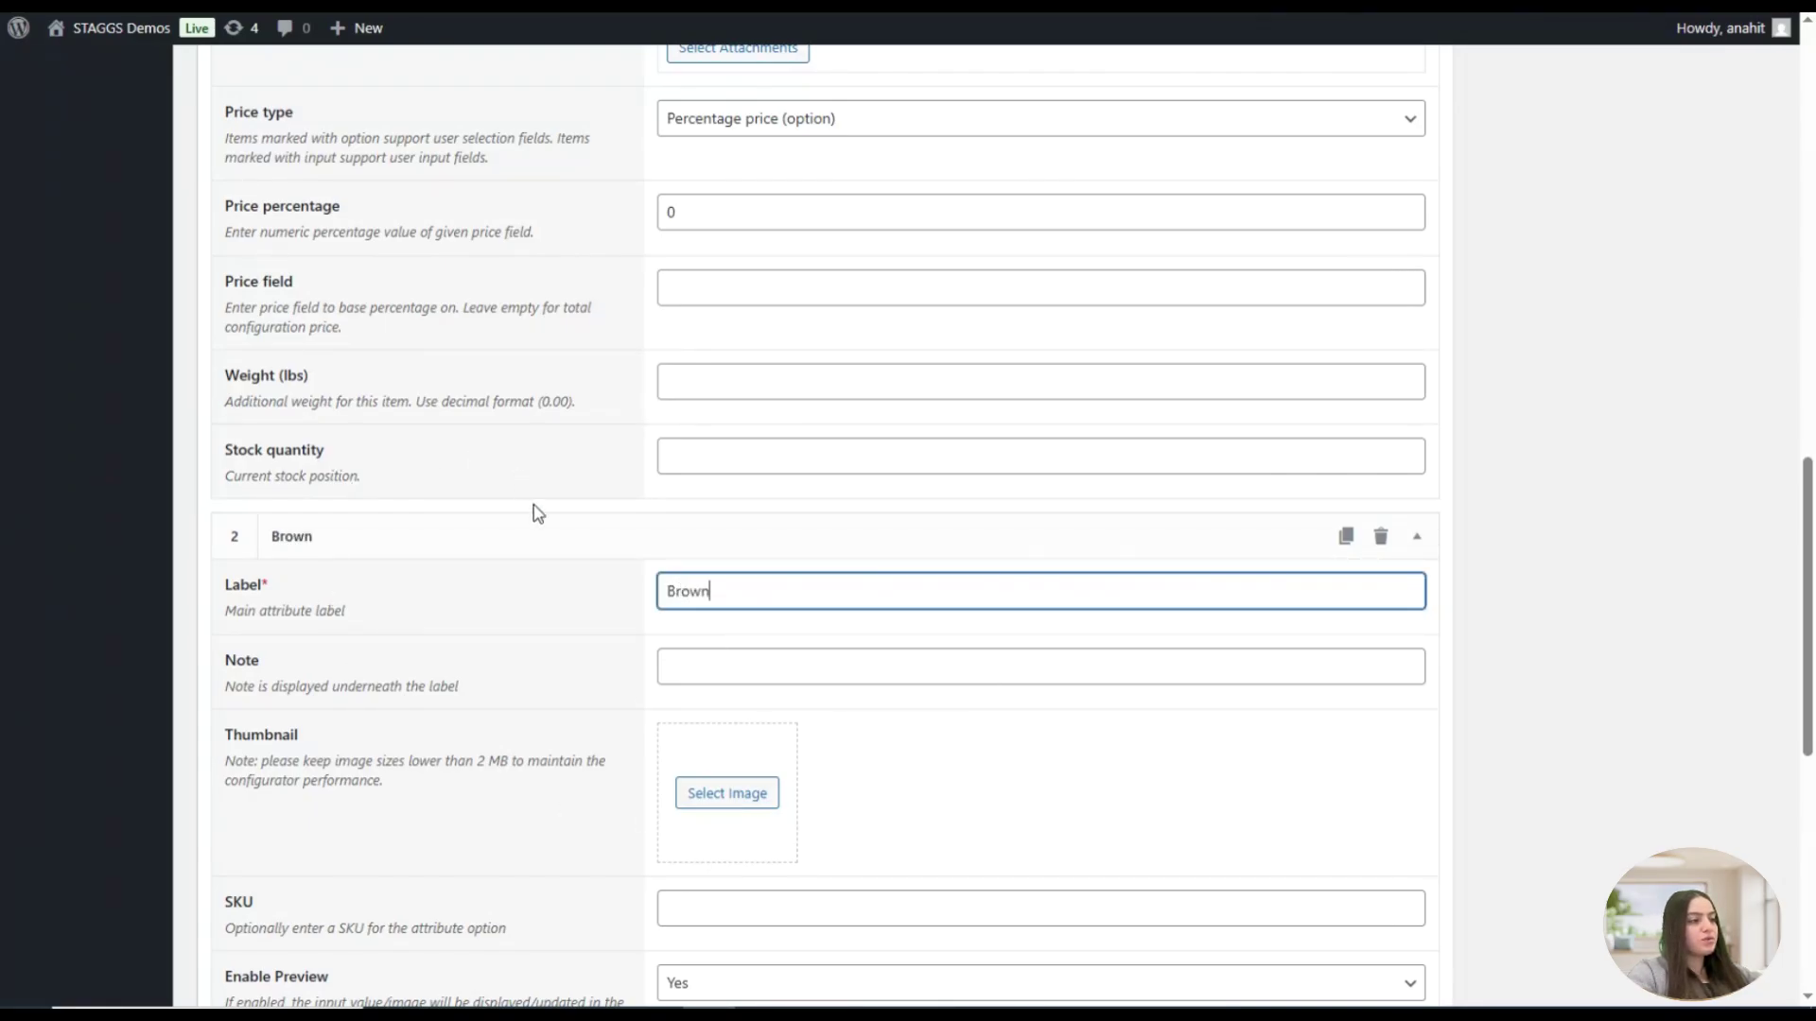
Set brown.png as the Brown item's thumbnail
{"action": "scroll", "coordinate": [479, 566], "scroll_direction": "down", "scroll_amount": 3}
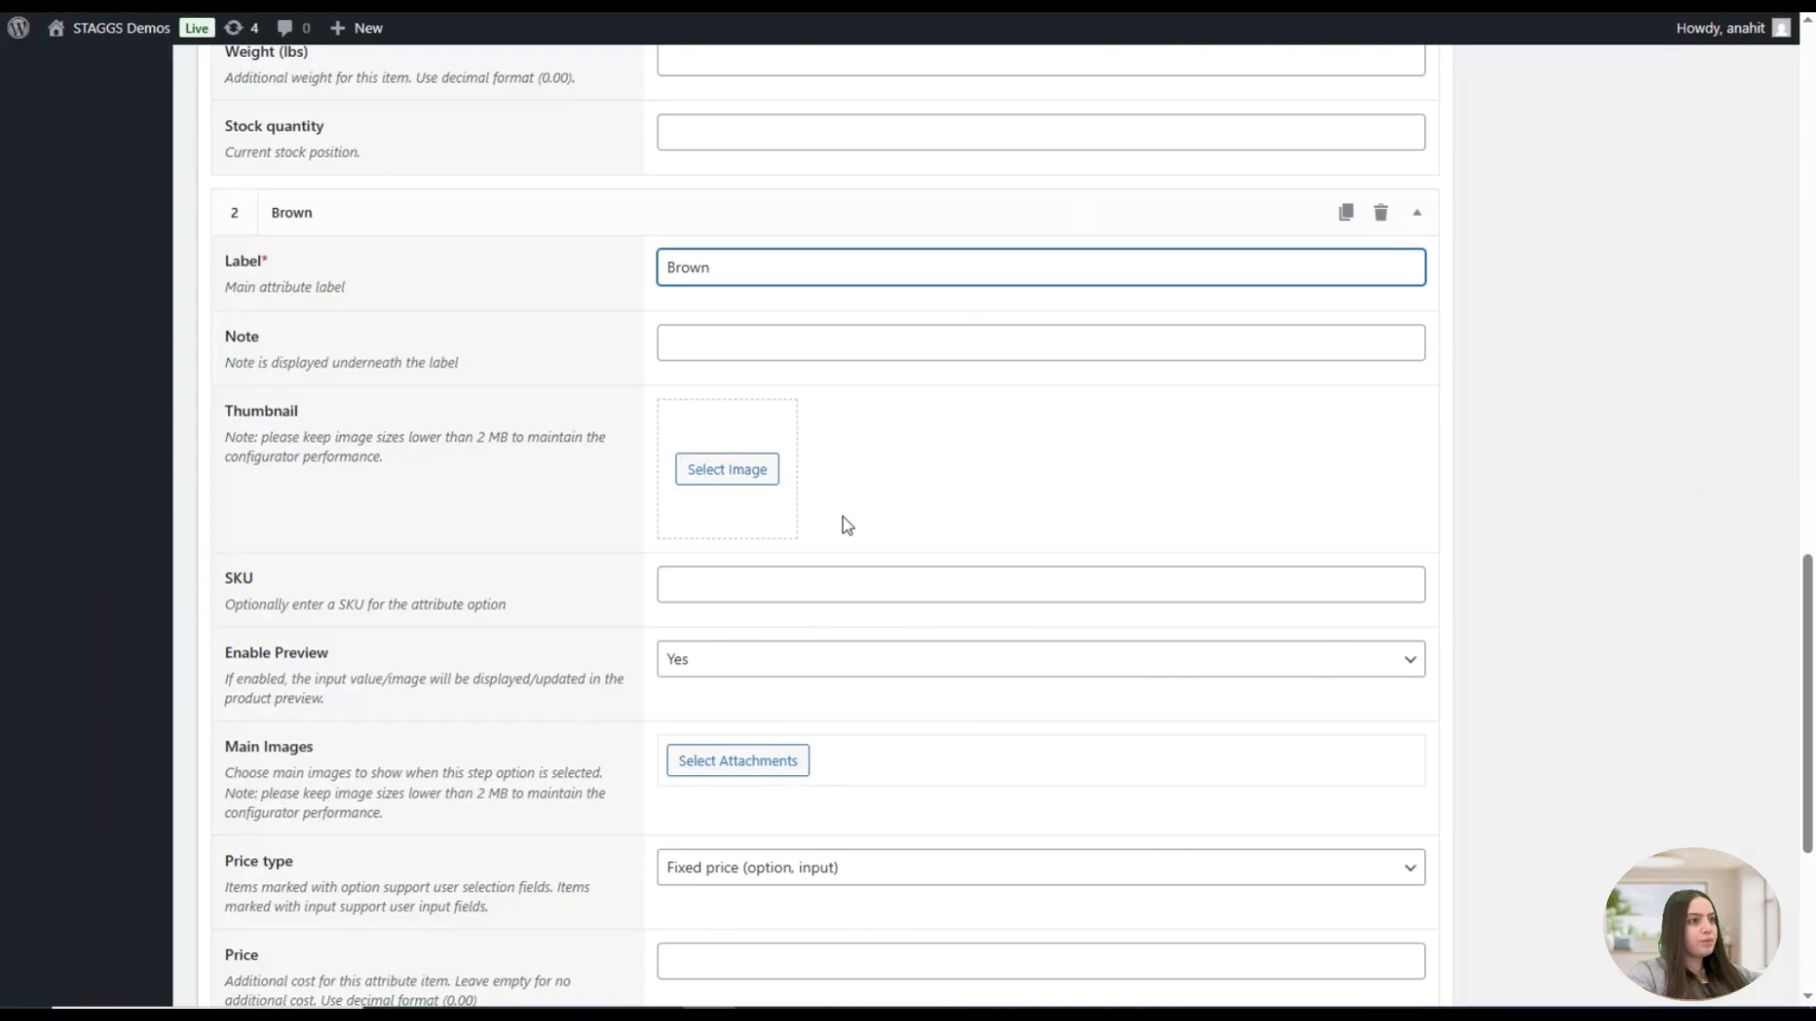
{"action": "left_click", "coordinate": [702, 472]}
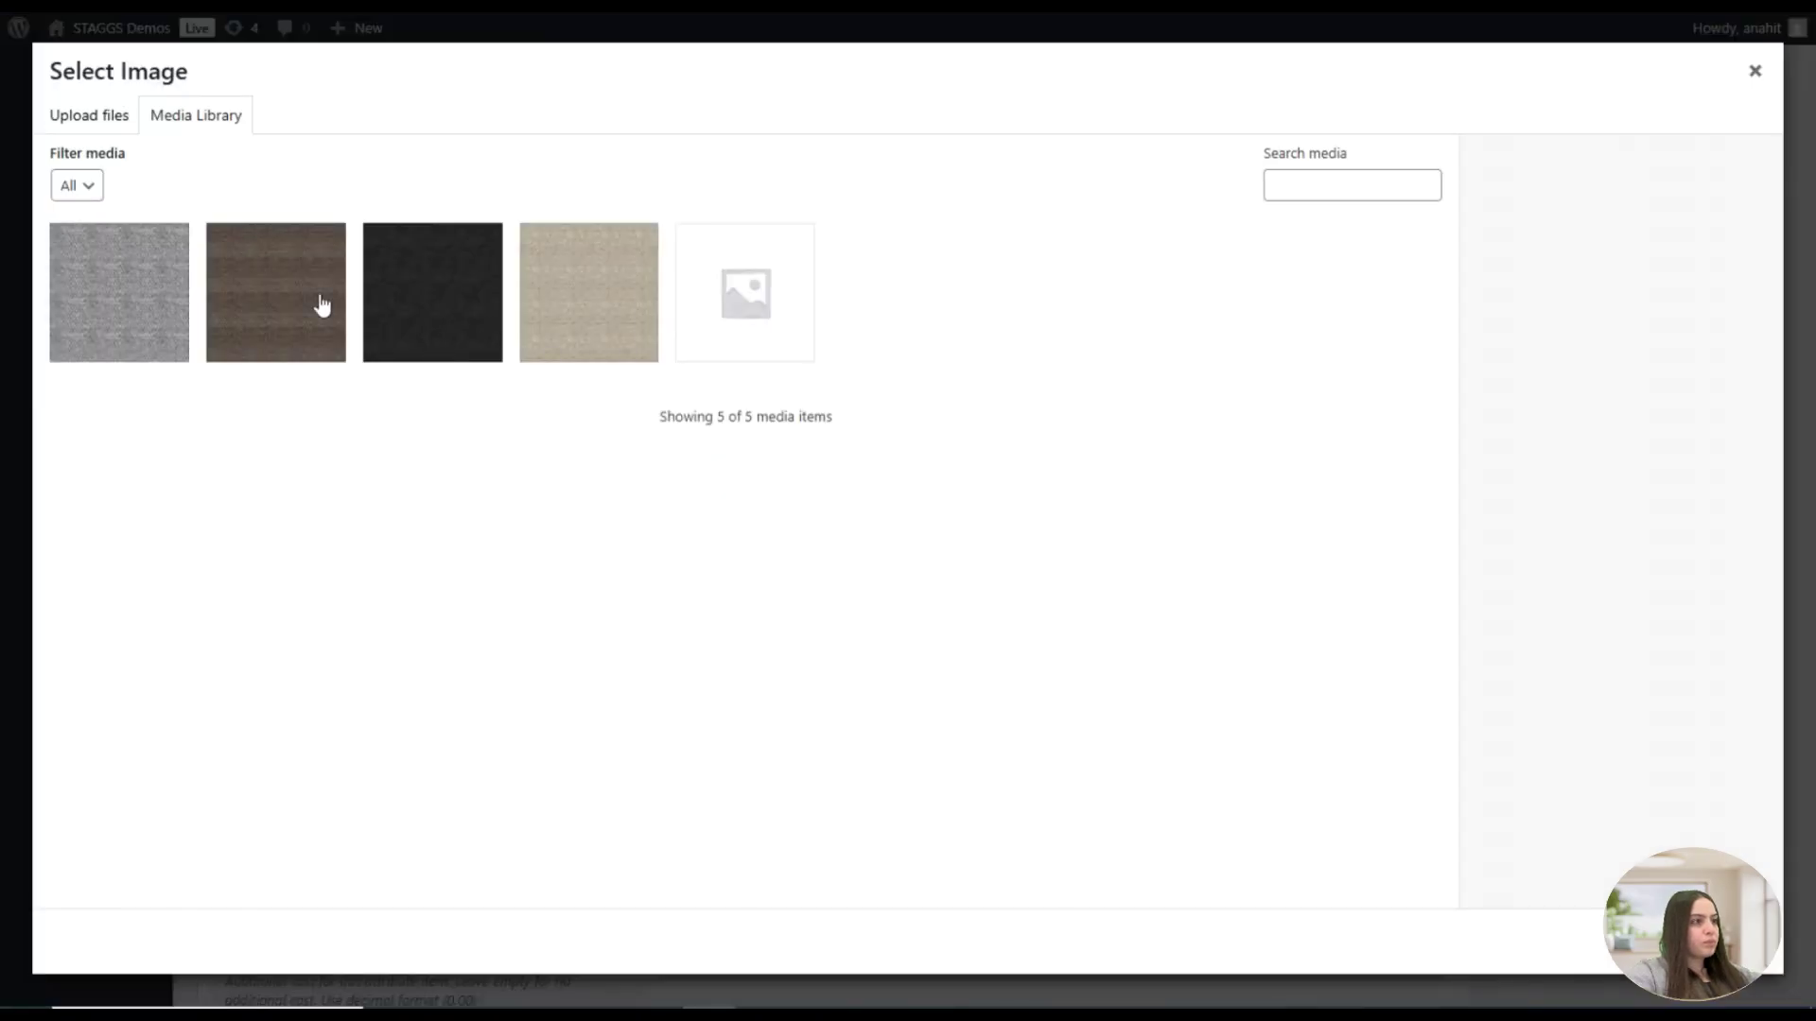
{"action": "left_click", "coordinate": [326, 317]}
{"action": "left_click", "coordinate": [1712, 941]}
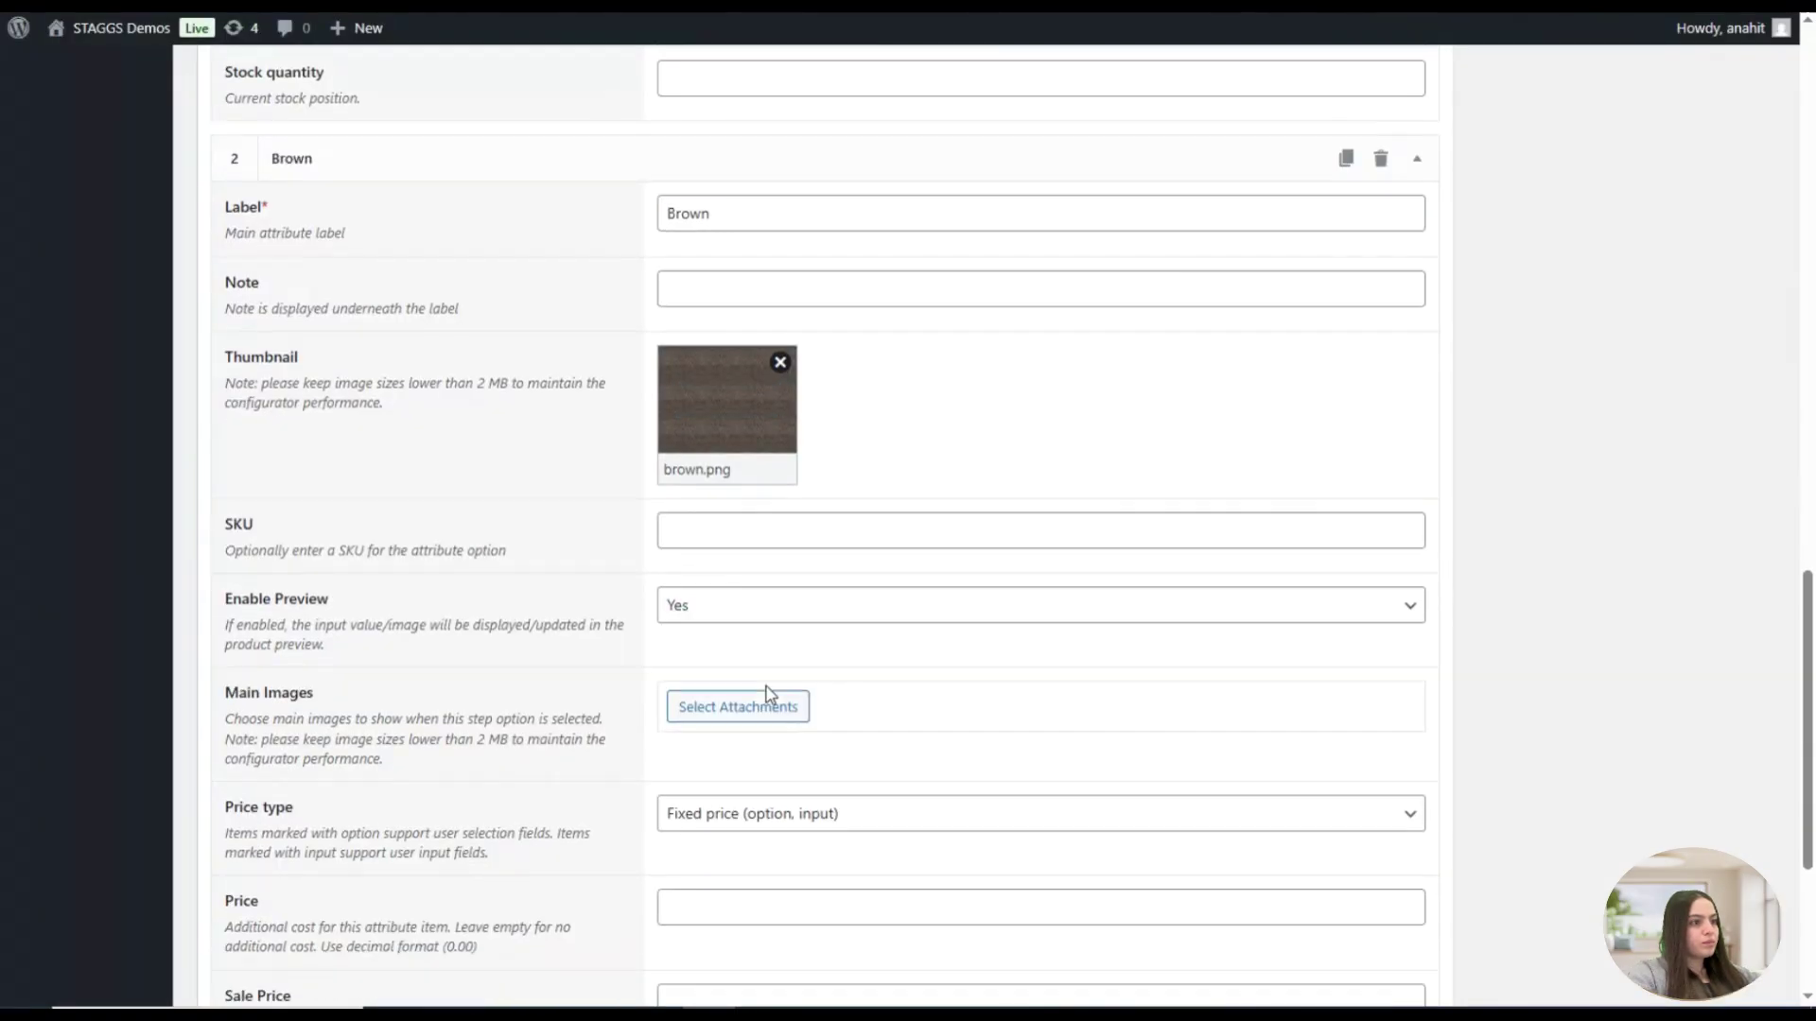
Give Brown a Percentage price (option) of 10
{"action": "scroll", "coordinate": [762, 694], "scroll_direction": "down", "scroll_amount": 4}
{"action": "left_click", "coordinate": [719, 549]}
{"action": "left_click", "coordinate": [750, 608]}
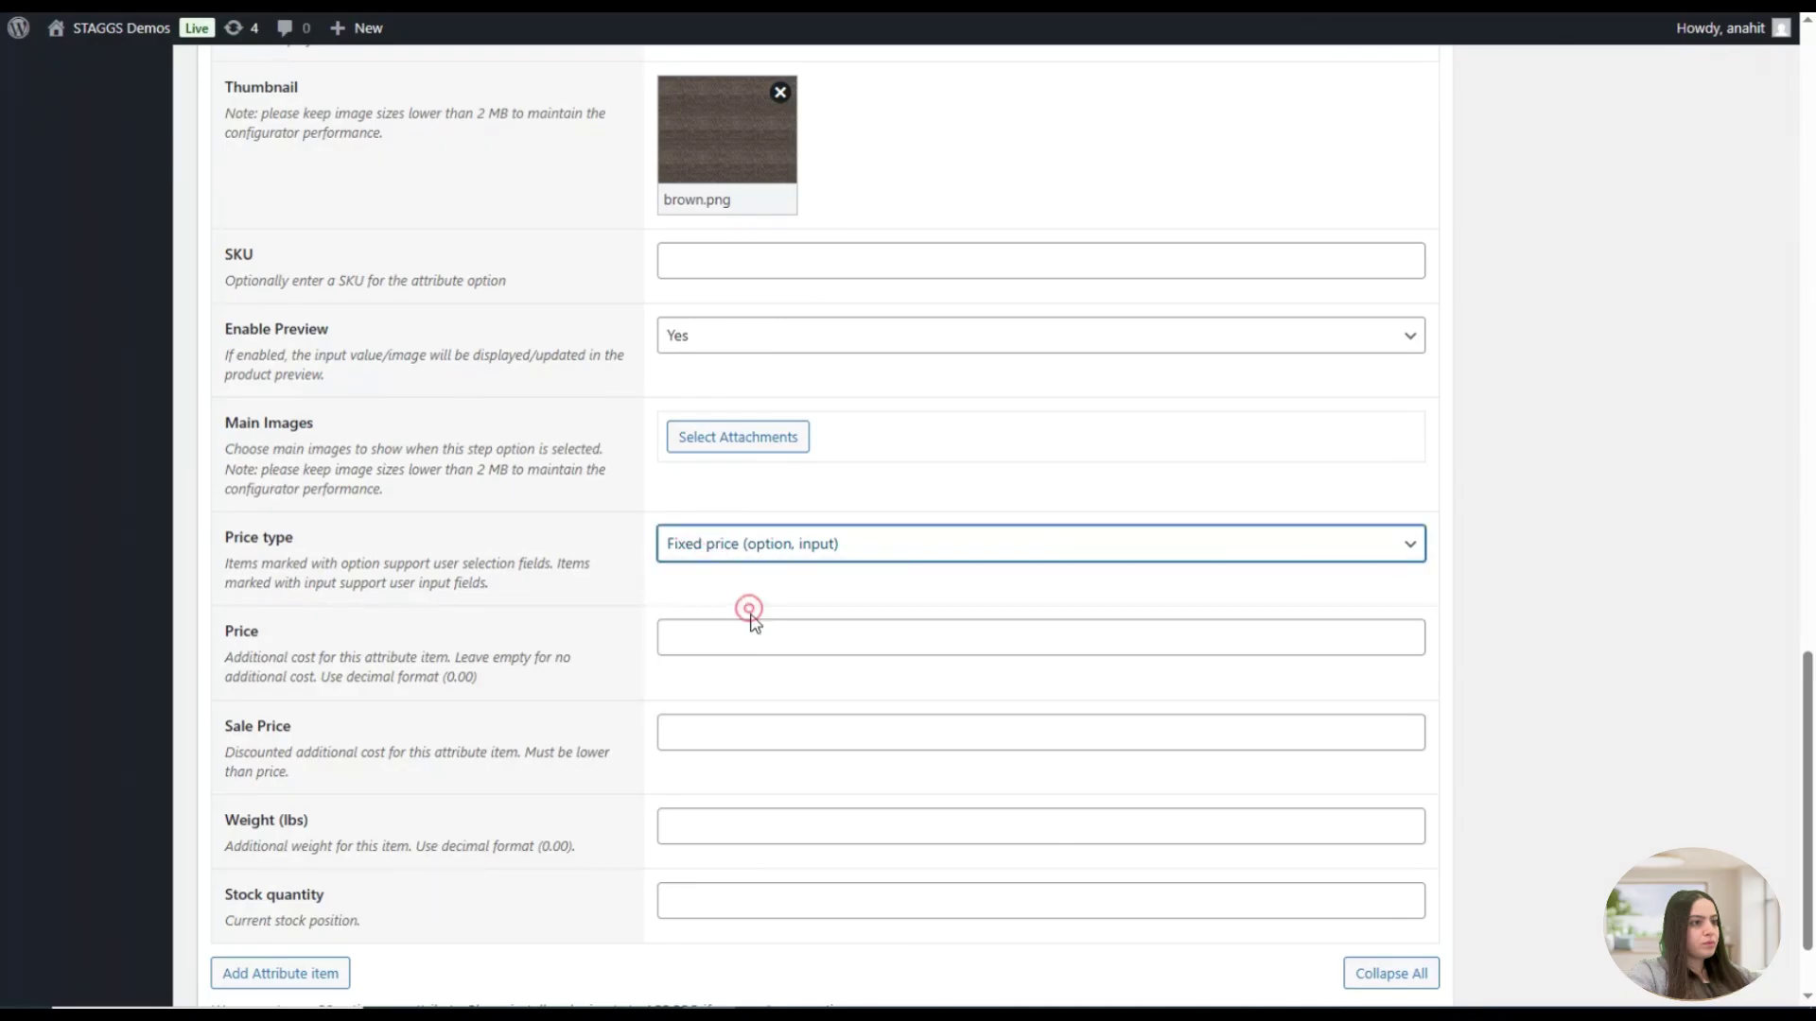
{"action": "left_click", "coordinate": [750, 637]}
{"action": "type", "text": "10"}
Add brown.png as Brown's main preview image
{"action": "left_click", "coordinate": [782, 444]}
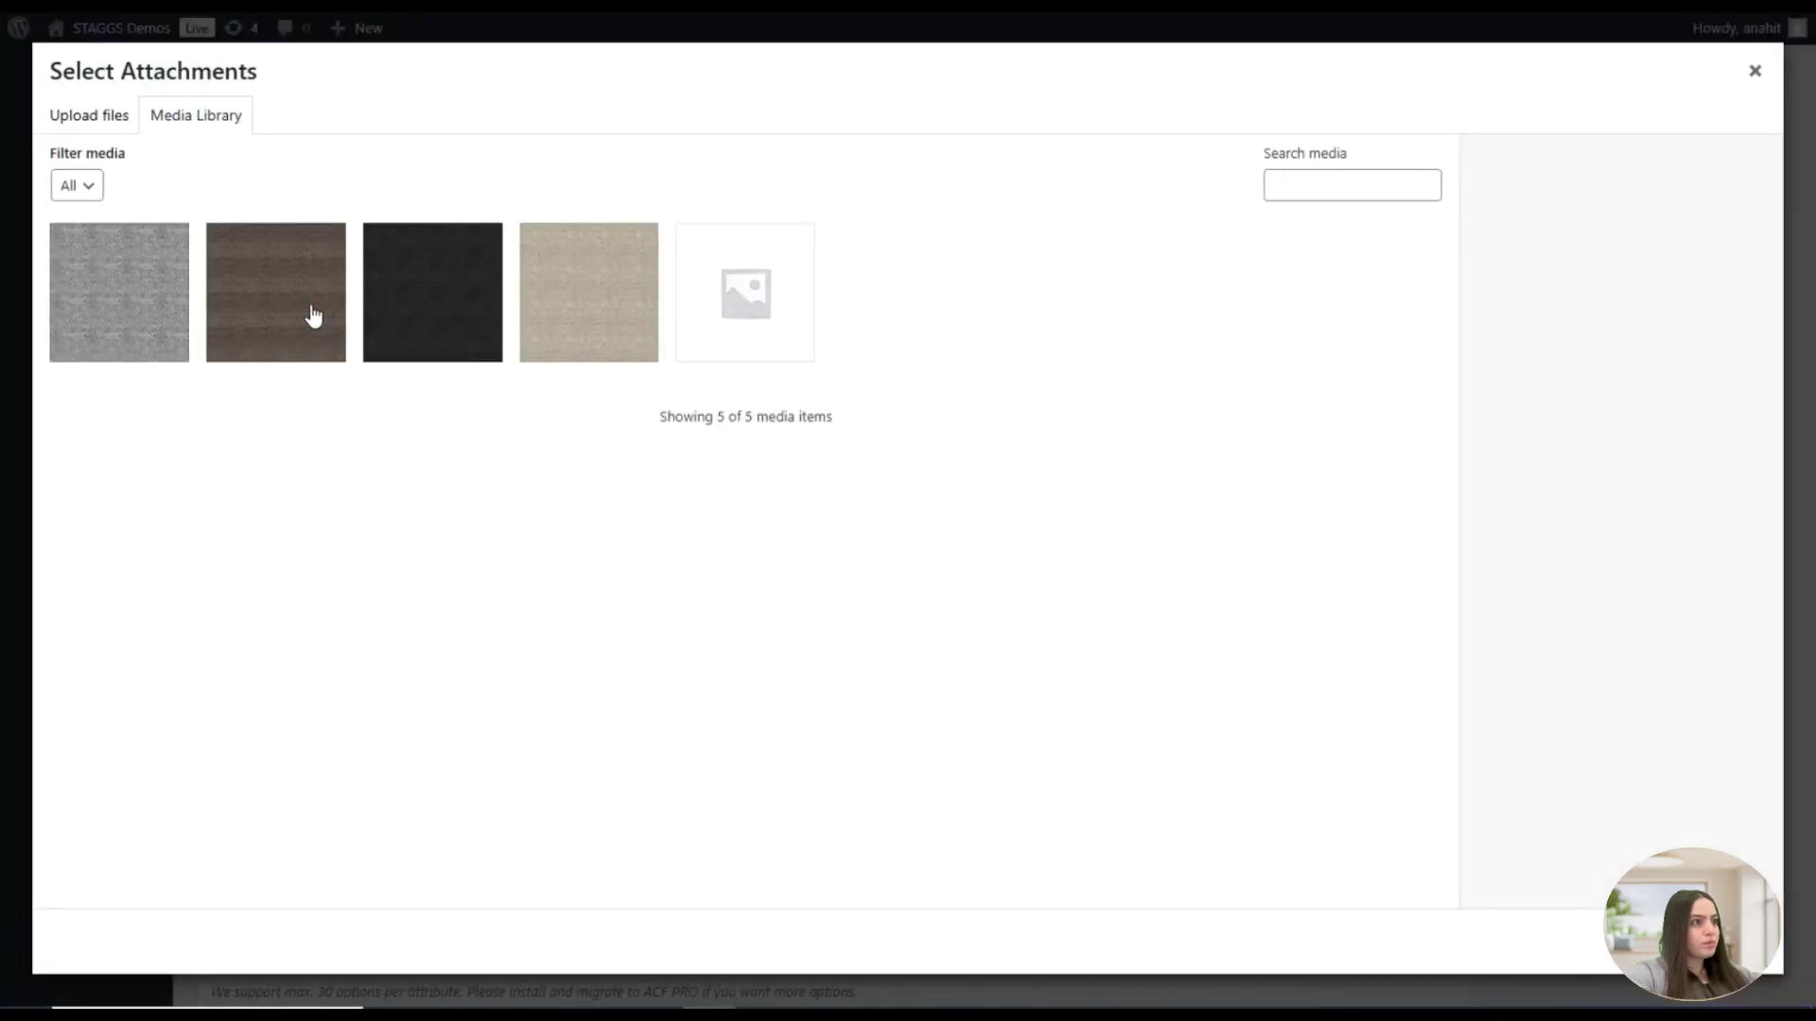
{"action": "left_click", "coordinate": [313, 315]}
{"action": "left_click", "coordinate": [1712, 941]}
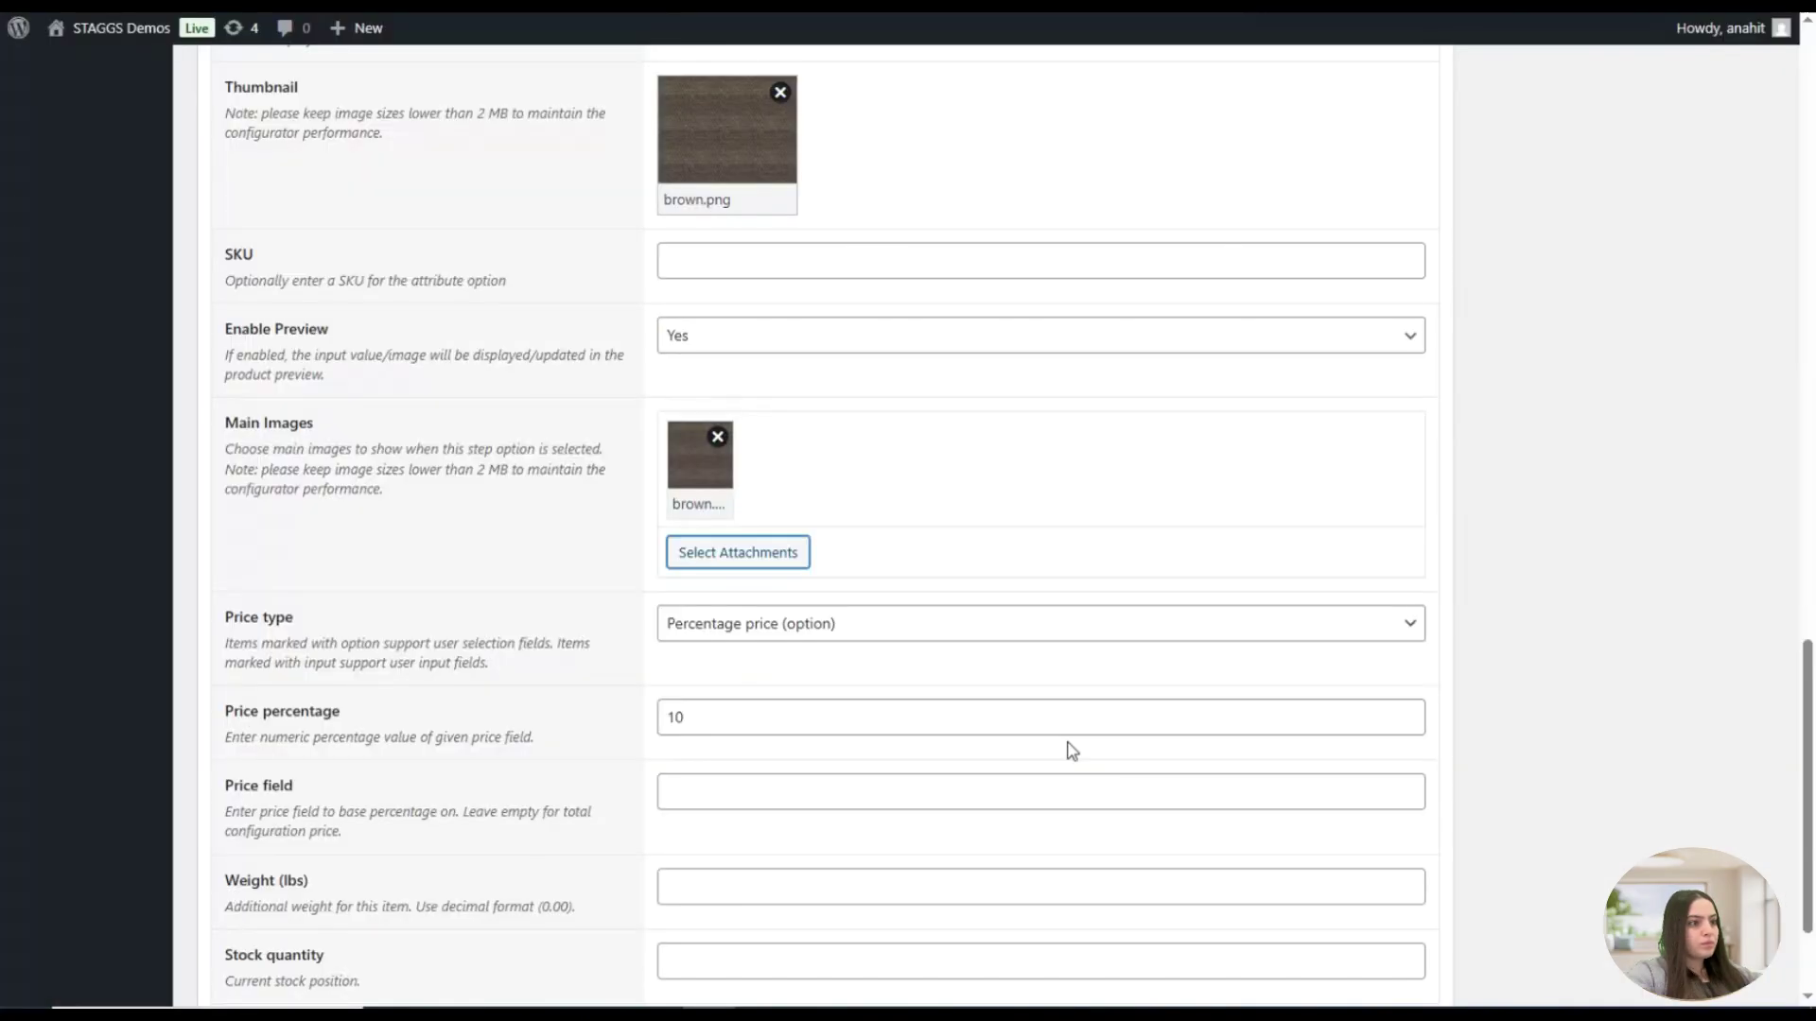
{"action": "scroll", "coordinate": [1073, 752], "scroll_direction": "down", "scroll_amount": 2}
Add a third colour item 'Beige' with the beige texture as its thumbnail
{"action": "left_click", "coordinate": [267, 854]}
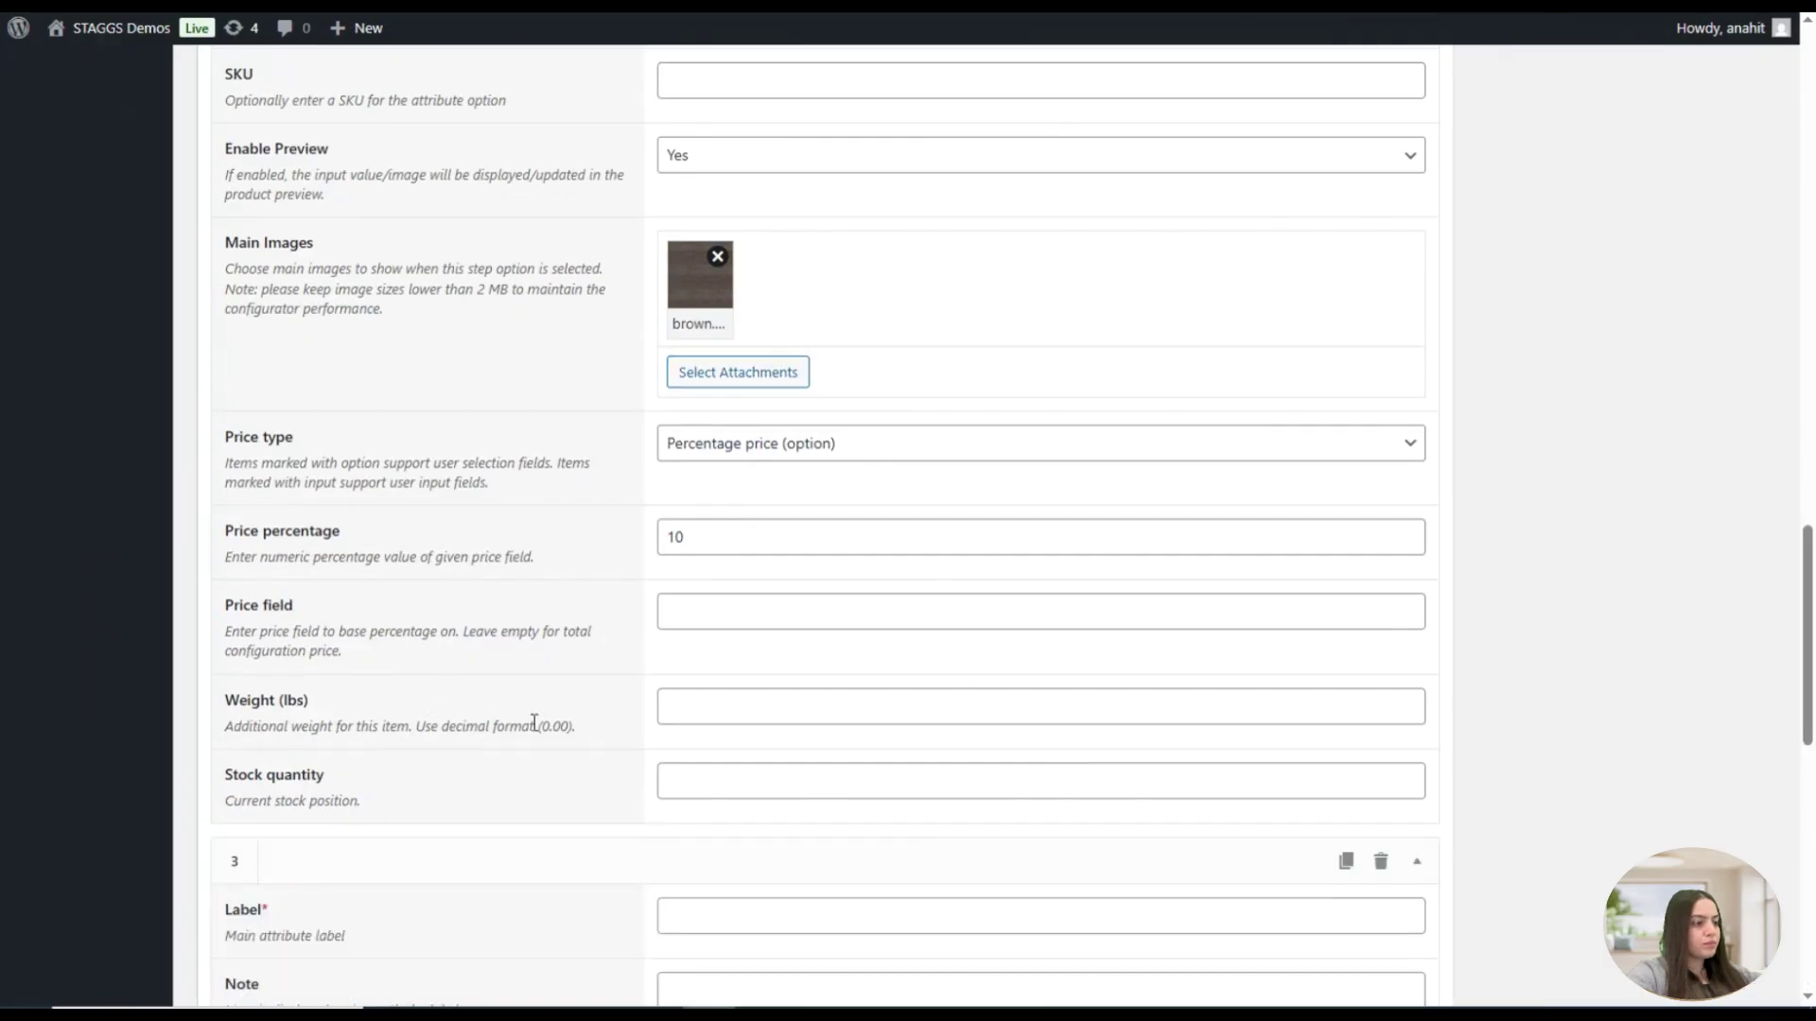
{"action": "scroll", "coordinate": [567, 723], "scroll_direction": "down", "scroll_amount": 5}
{"action": "left_click", "coordinate": [698, 377]}
{"action": "type", "text": "Beige"}
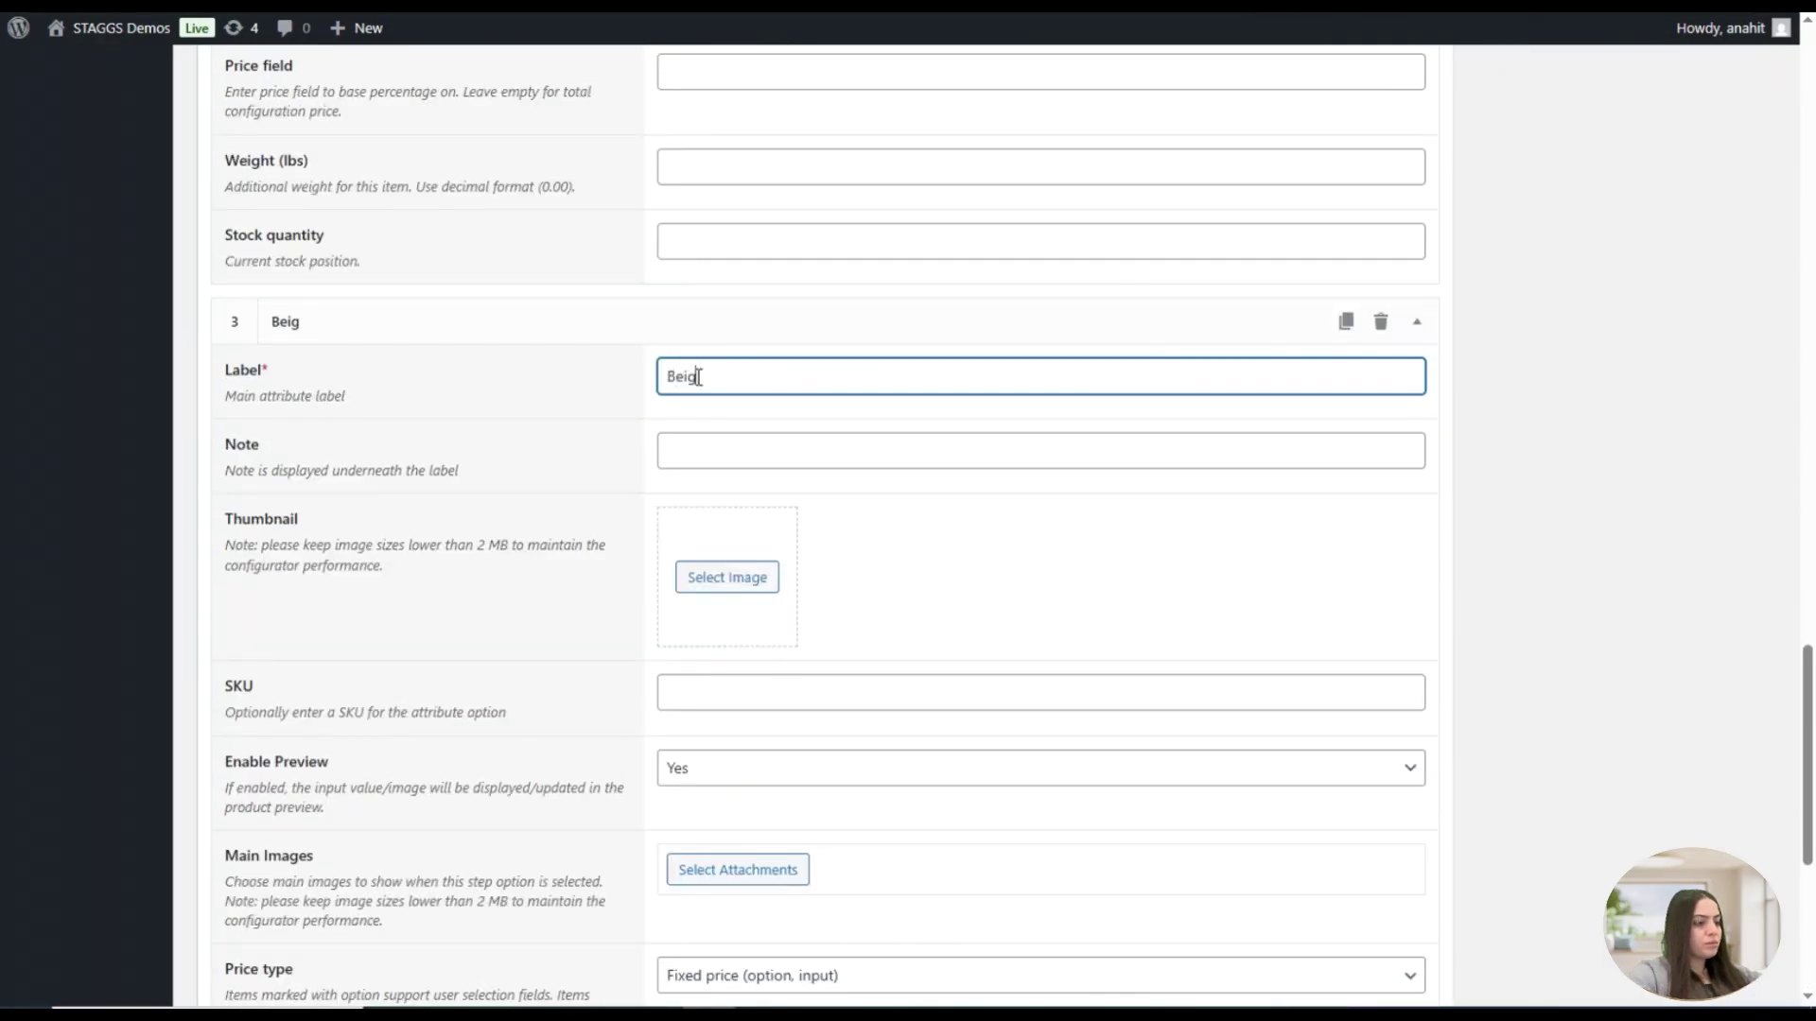
{"action": "left_click", "coordinate": [728, 577]}
{"action": "left_click", "coordinate": [644, 312]}
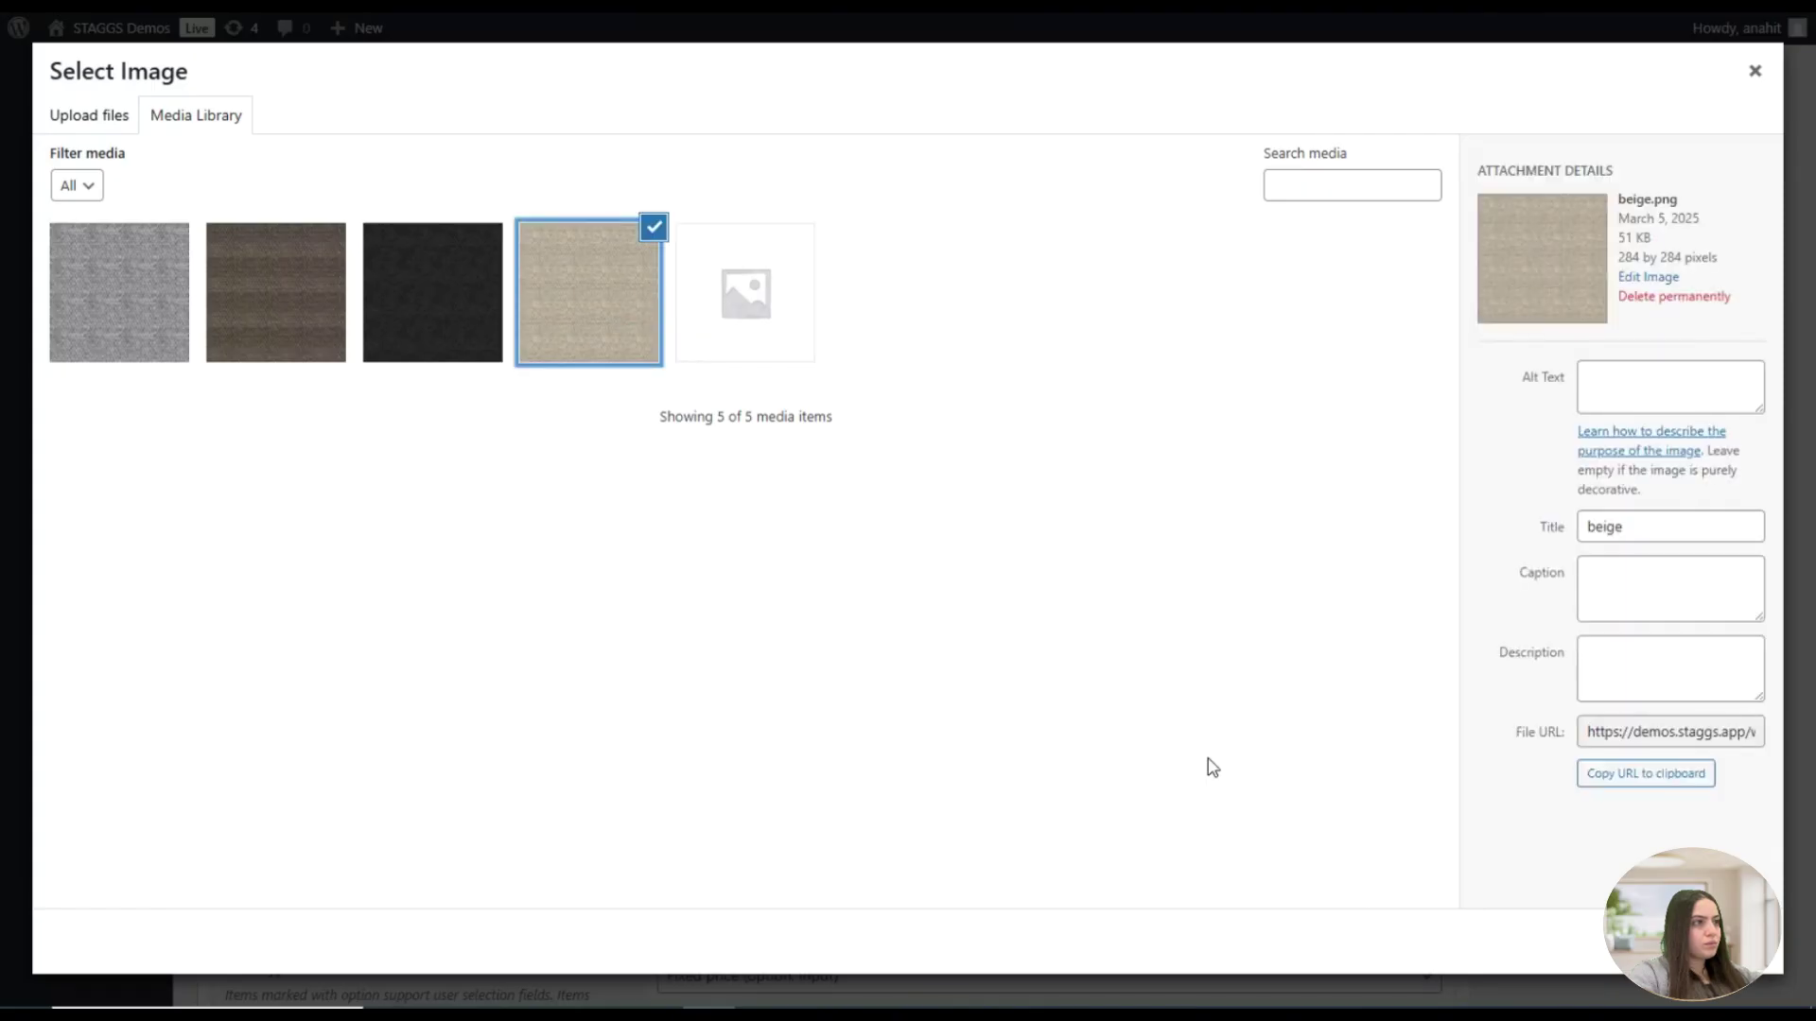
{"action": "left_click", "coordinate": [1712, 941]}
Give Beige a 20 percentage price and the beige texture as main image
{"action": "scroll", "coordinate": [931, 677], "scroll_direction": "down", "scroll_amount": 3}
{"action": "left_click", "coordinate": [740, 651]}
{"action": "left_click", "coordinate": [757, 714]}
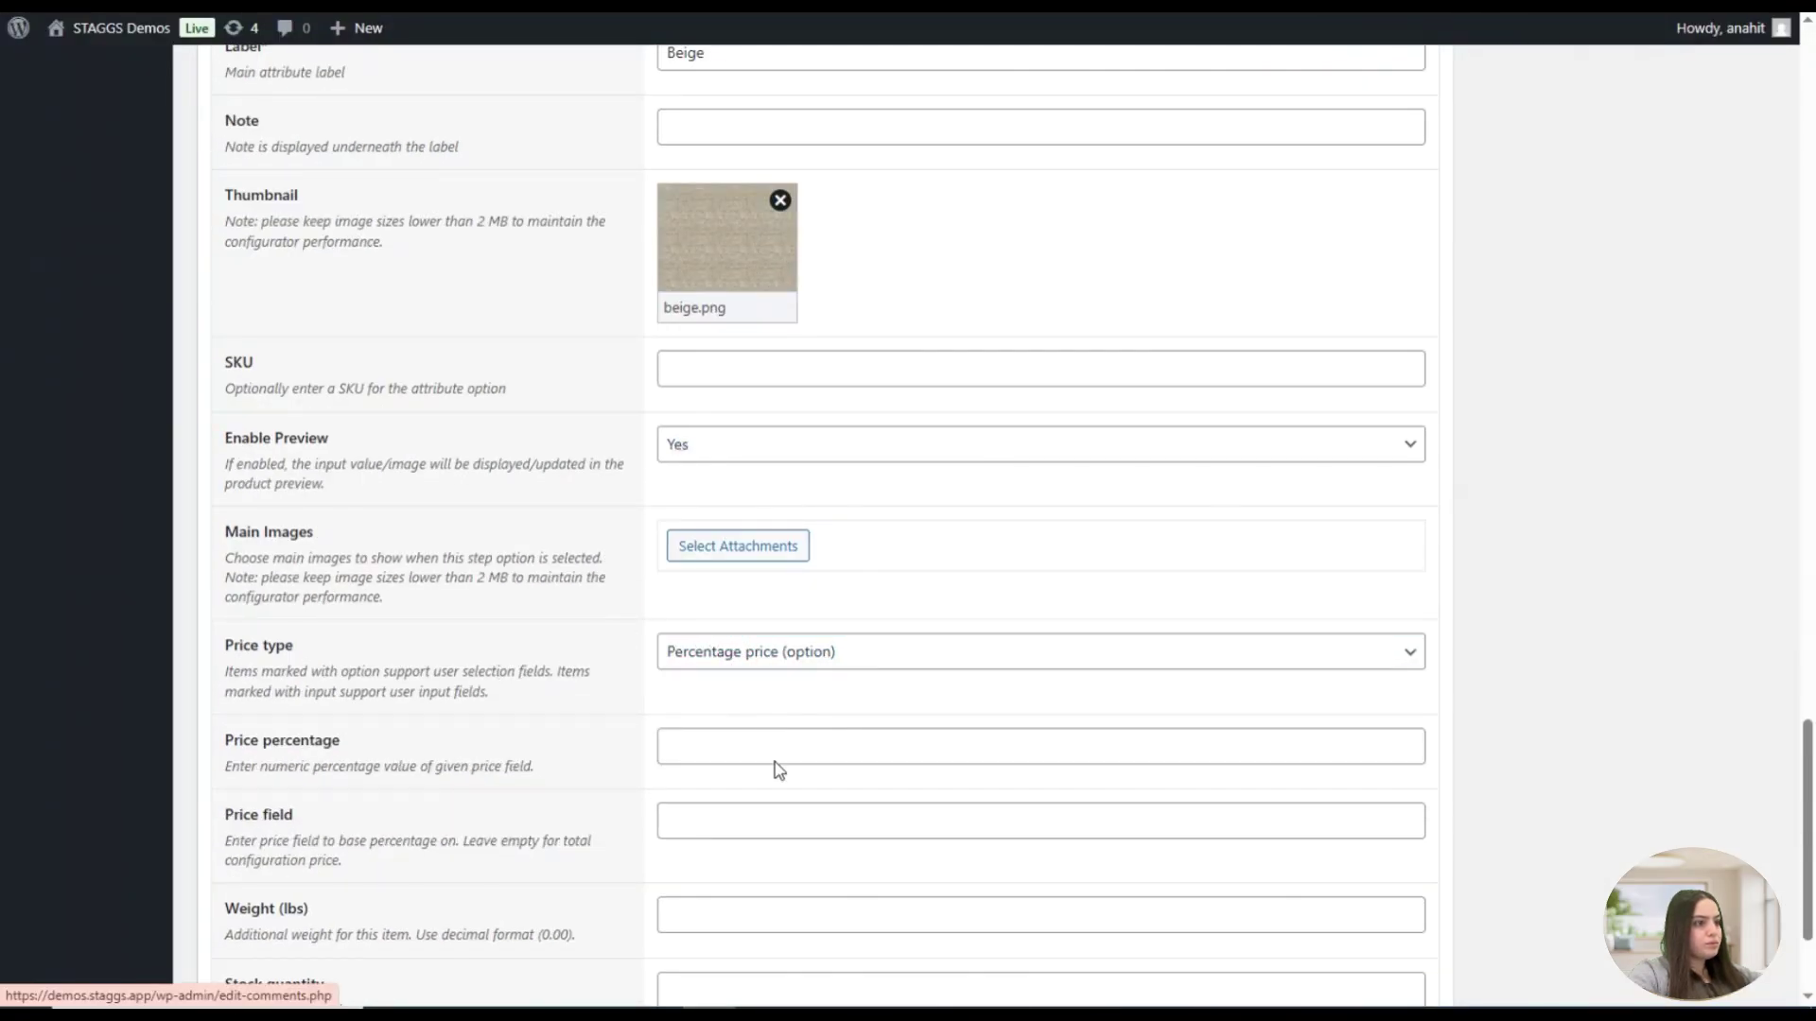
{"action": "scroll", "coordinate": [774, 770], "scroll_direction": "down", "scroll_amount": 1}
{"action": "left_click", "coordinate": [730, 632]}
{"action": "type", "text": "20"}
{"action": "left_click", "coordinate": [756, 438]}
{"action": "left_click", "coordinate": [545, 317]}
{"action": "left_click", "coordinate": [1712, 941]}
Add a fourth colour item 'Grey' with grey.png as its thumbnail
{"action": "left_click", "coordinate": [249, 868]}
{"action": "scroll", "coordinate": [530, 681], "scroll_direction": "down", "scroll_amount": 3}
{"action": "left_click", "coordinate": [681, 605]}
{"action": "type", "text": "Grey"}
{"action": "left_click", "coordinate": [705, 793]}
{"action": "left_click", "coordinate": [142, 283]}
{"action": "left_click", "coordinate": [1740, 955]}
Give Grey a 3 percentage price and the grey texture as main image
{"action": "scroll", "coordinate": [721, 656], "scroll_direction": "down", "scroll_amount": 4}
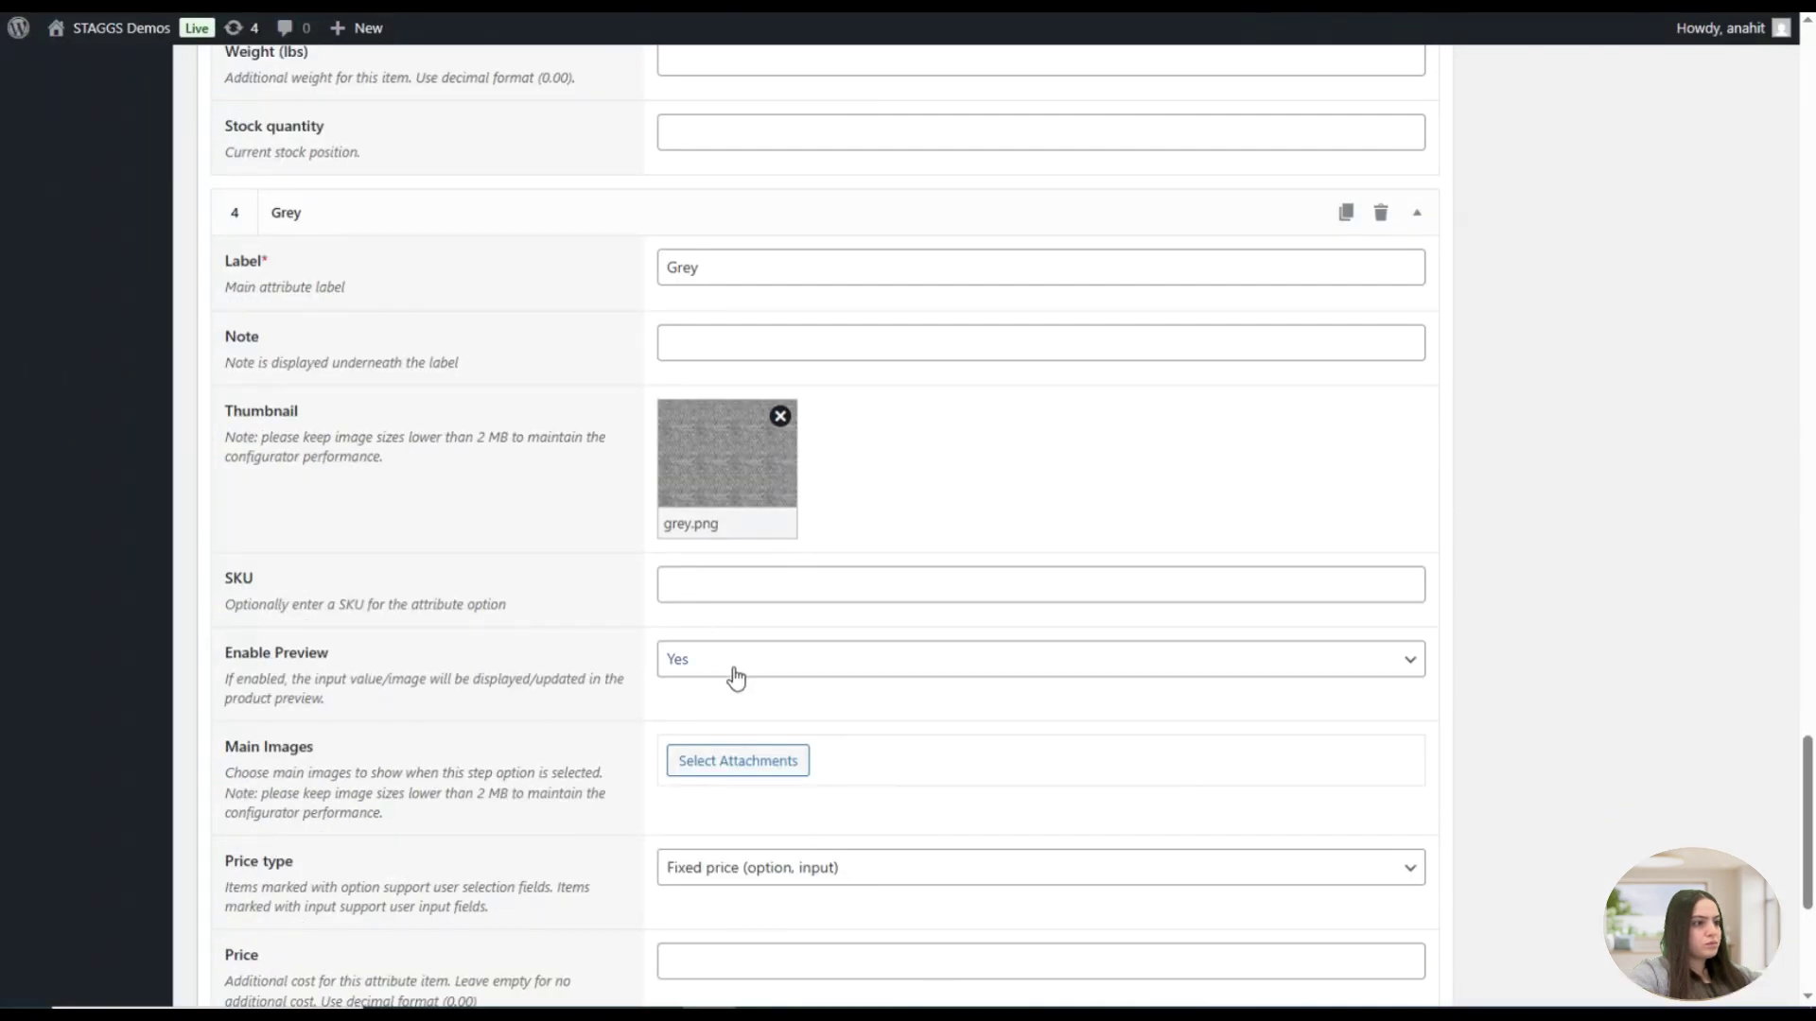
{"action": "left_click", "coordinate": [747, 758]}
{"action": "left_click", "coordinate": [776, 827]}
{"action": "left_click", "coordinate": [772, 854]}
{"action": "type", "text": "3"}
{"action": "left_click", "coordinate": [736, 654]}
{"action": "left_click", "coordinate": [145, 304]}
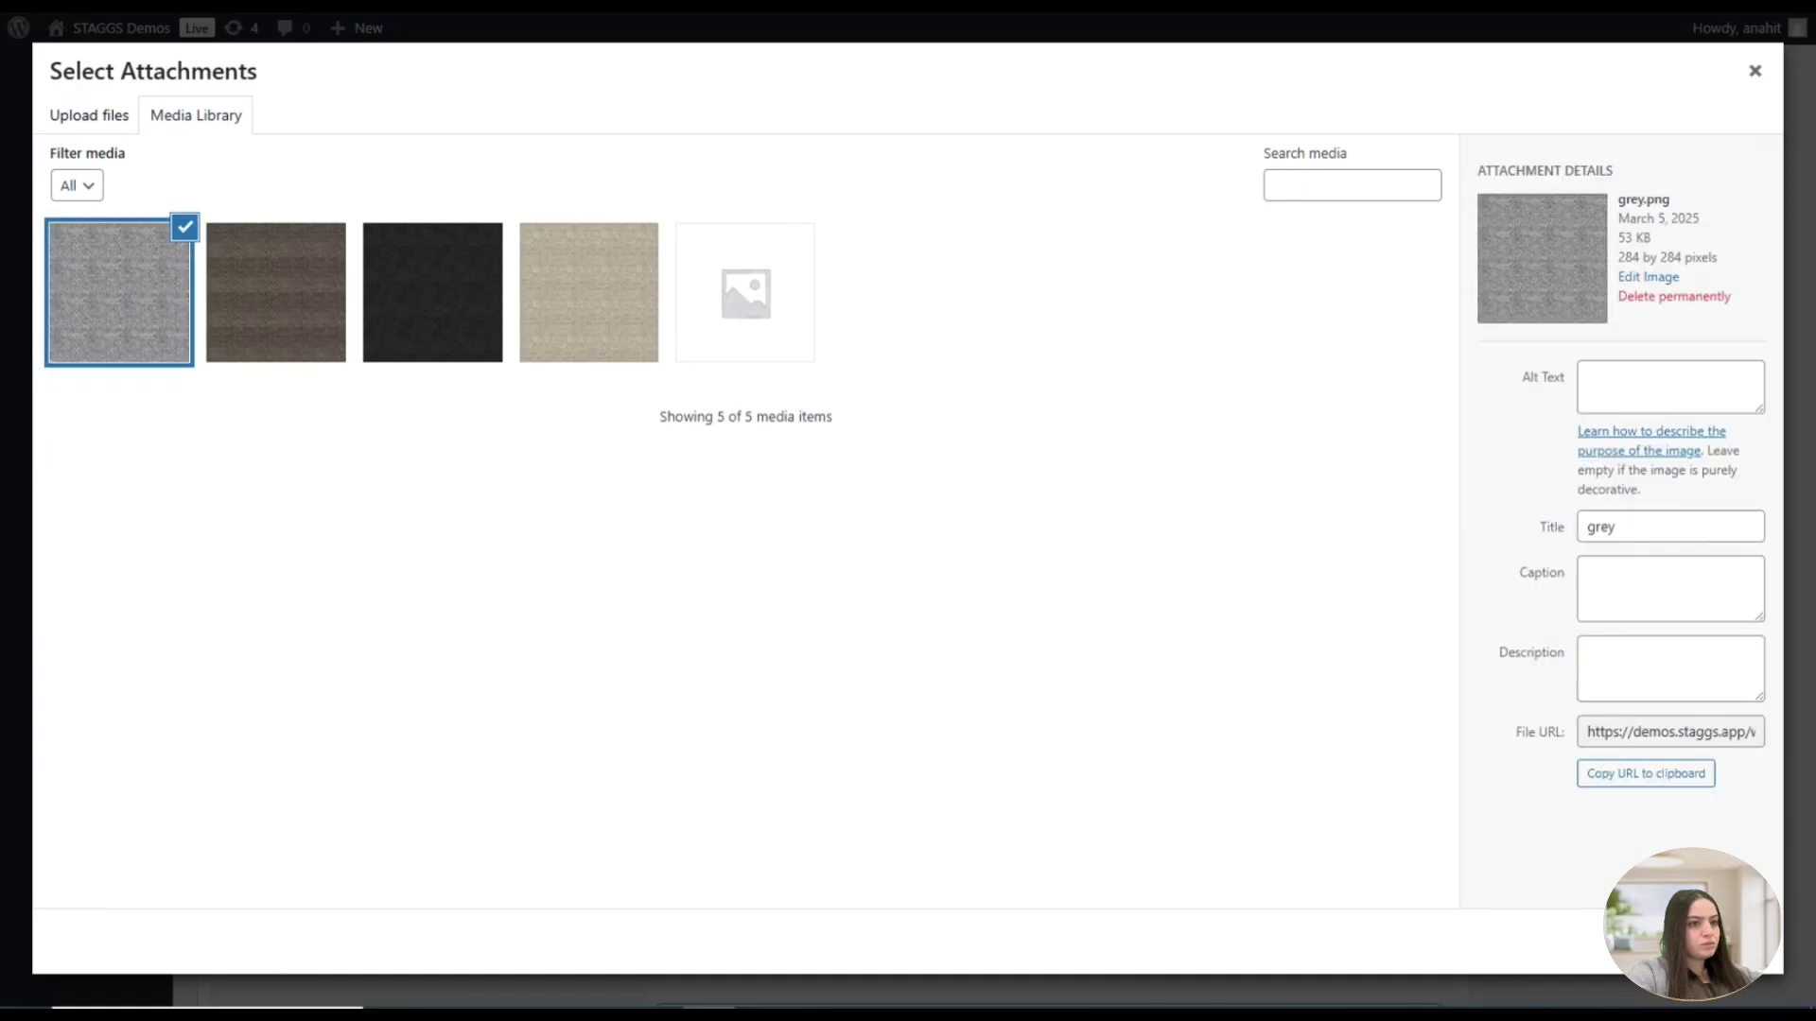
{"action": "left_click", "coordinate": [1740, 955]}
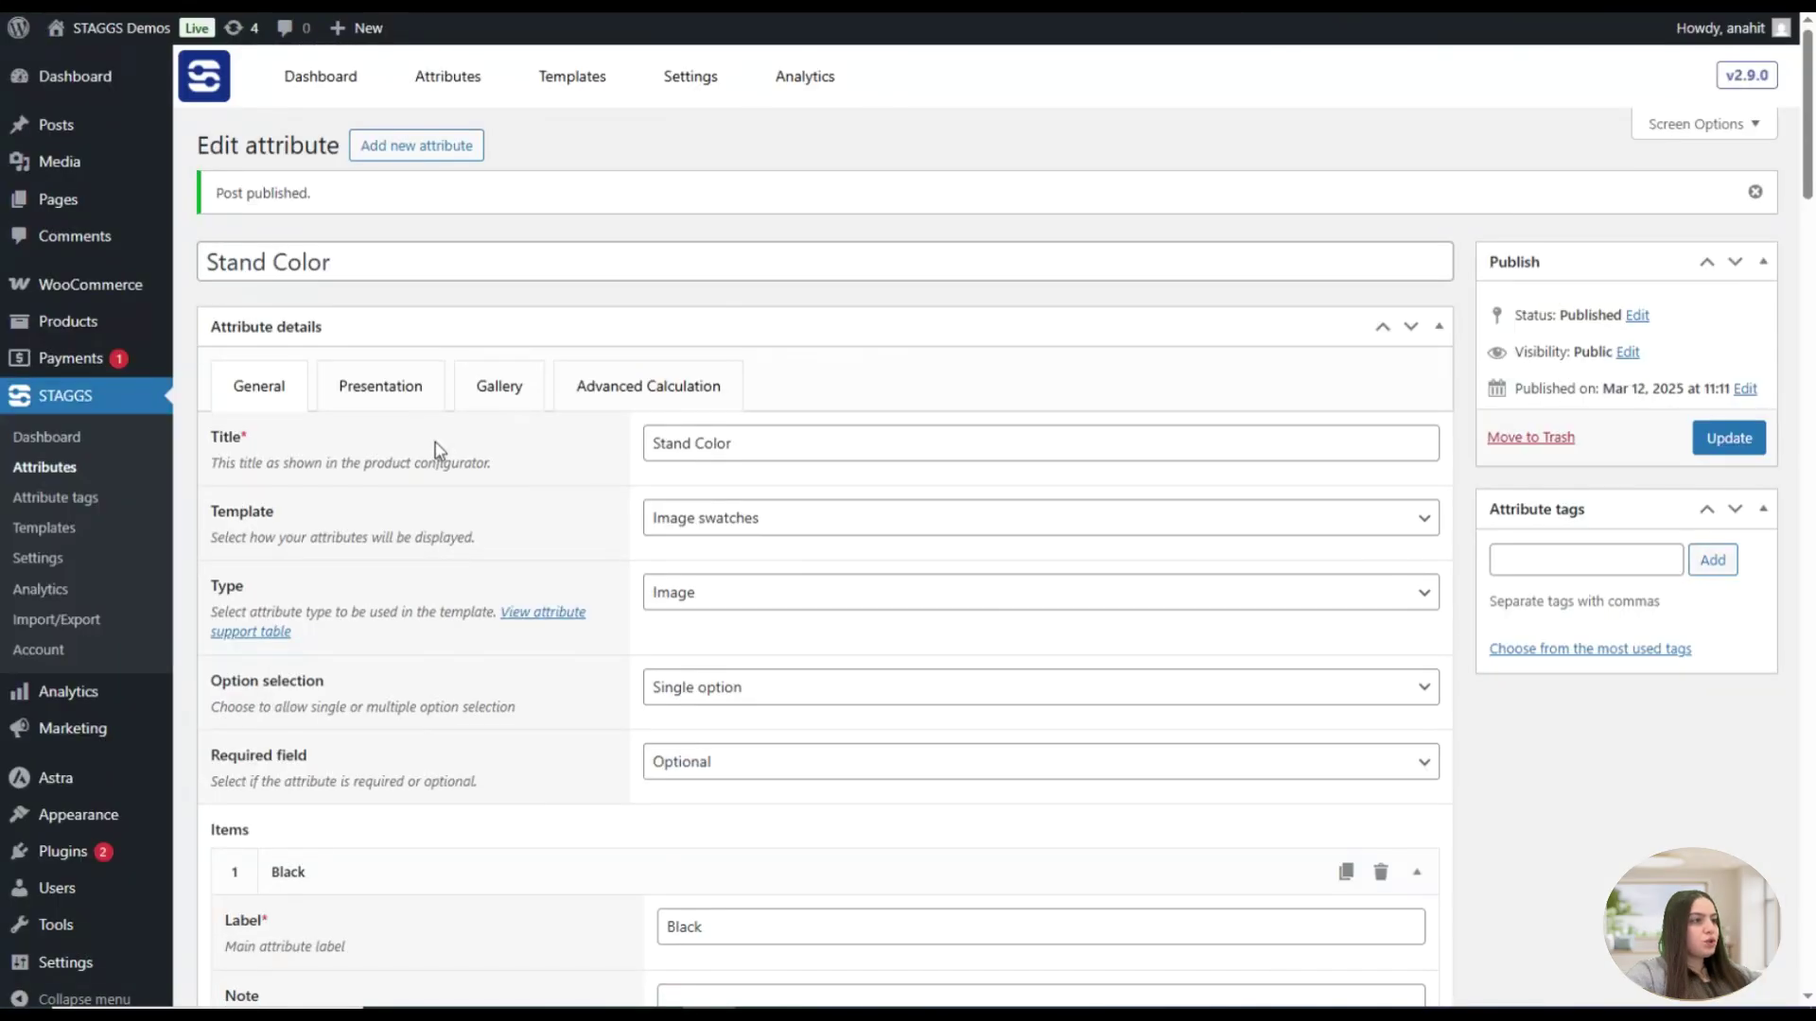
Set the Gallery type to 3D model with group label Black.004
{"action": "left_click", "coordinate": [488, 398]}
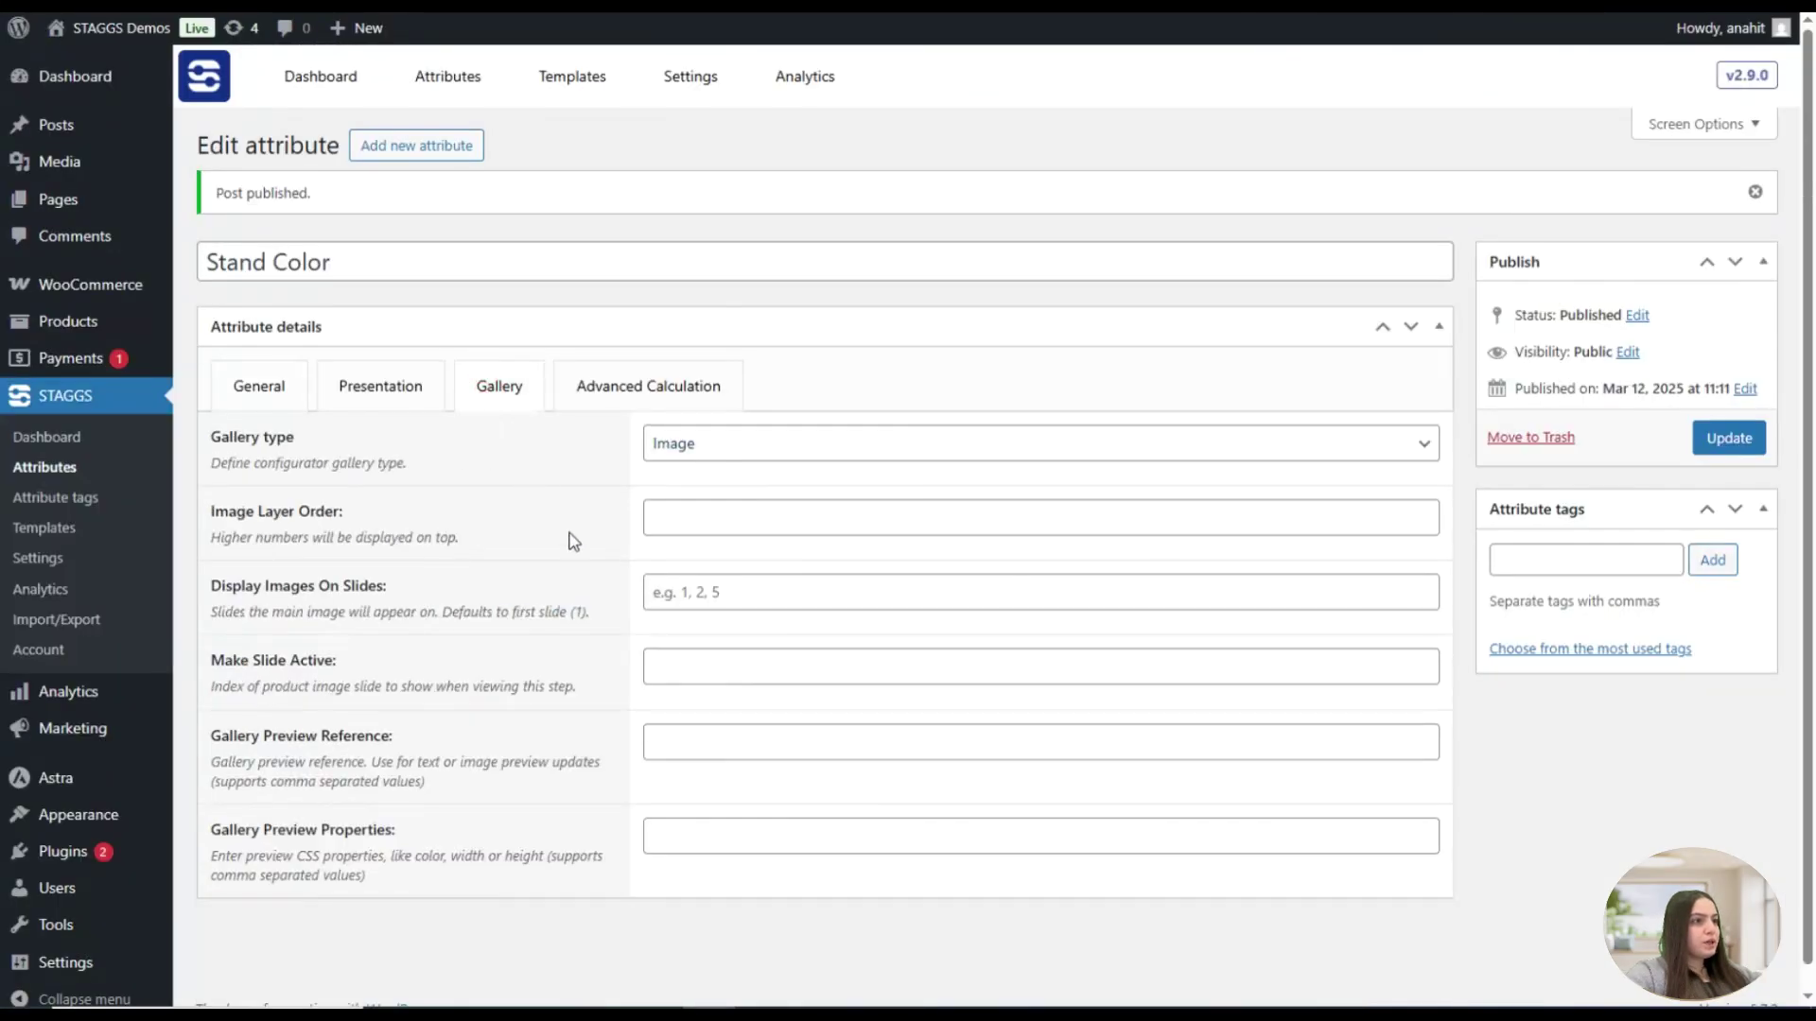
{"action": "left_click", "coordinate": [726, 454]}
{"action": "left_click", "coordinate": [740, 507]}
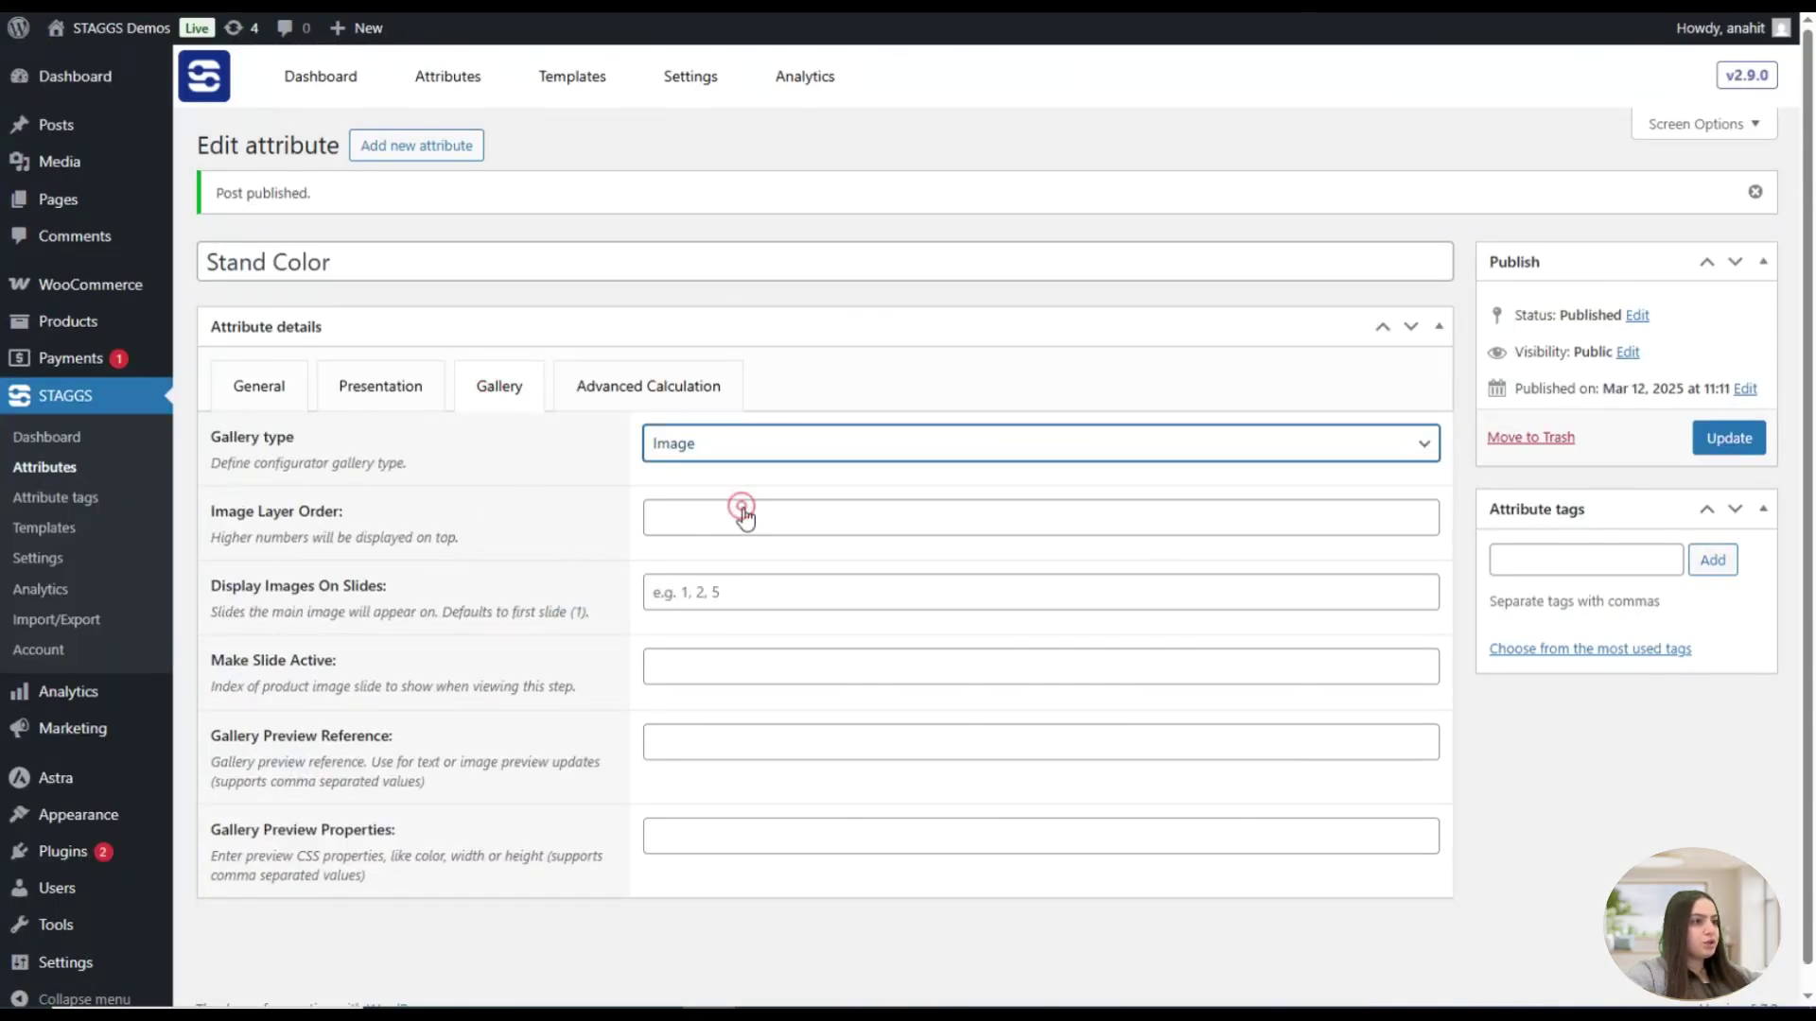
{"action": "left_click", "coordinate": [529, 530]}
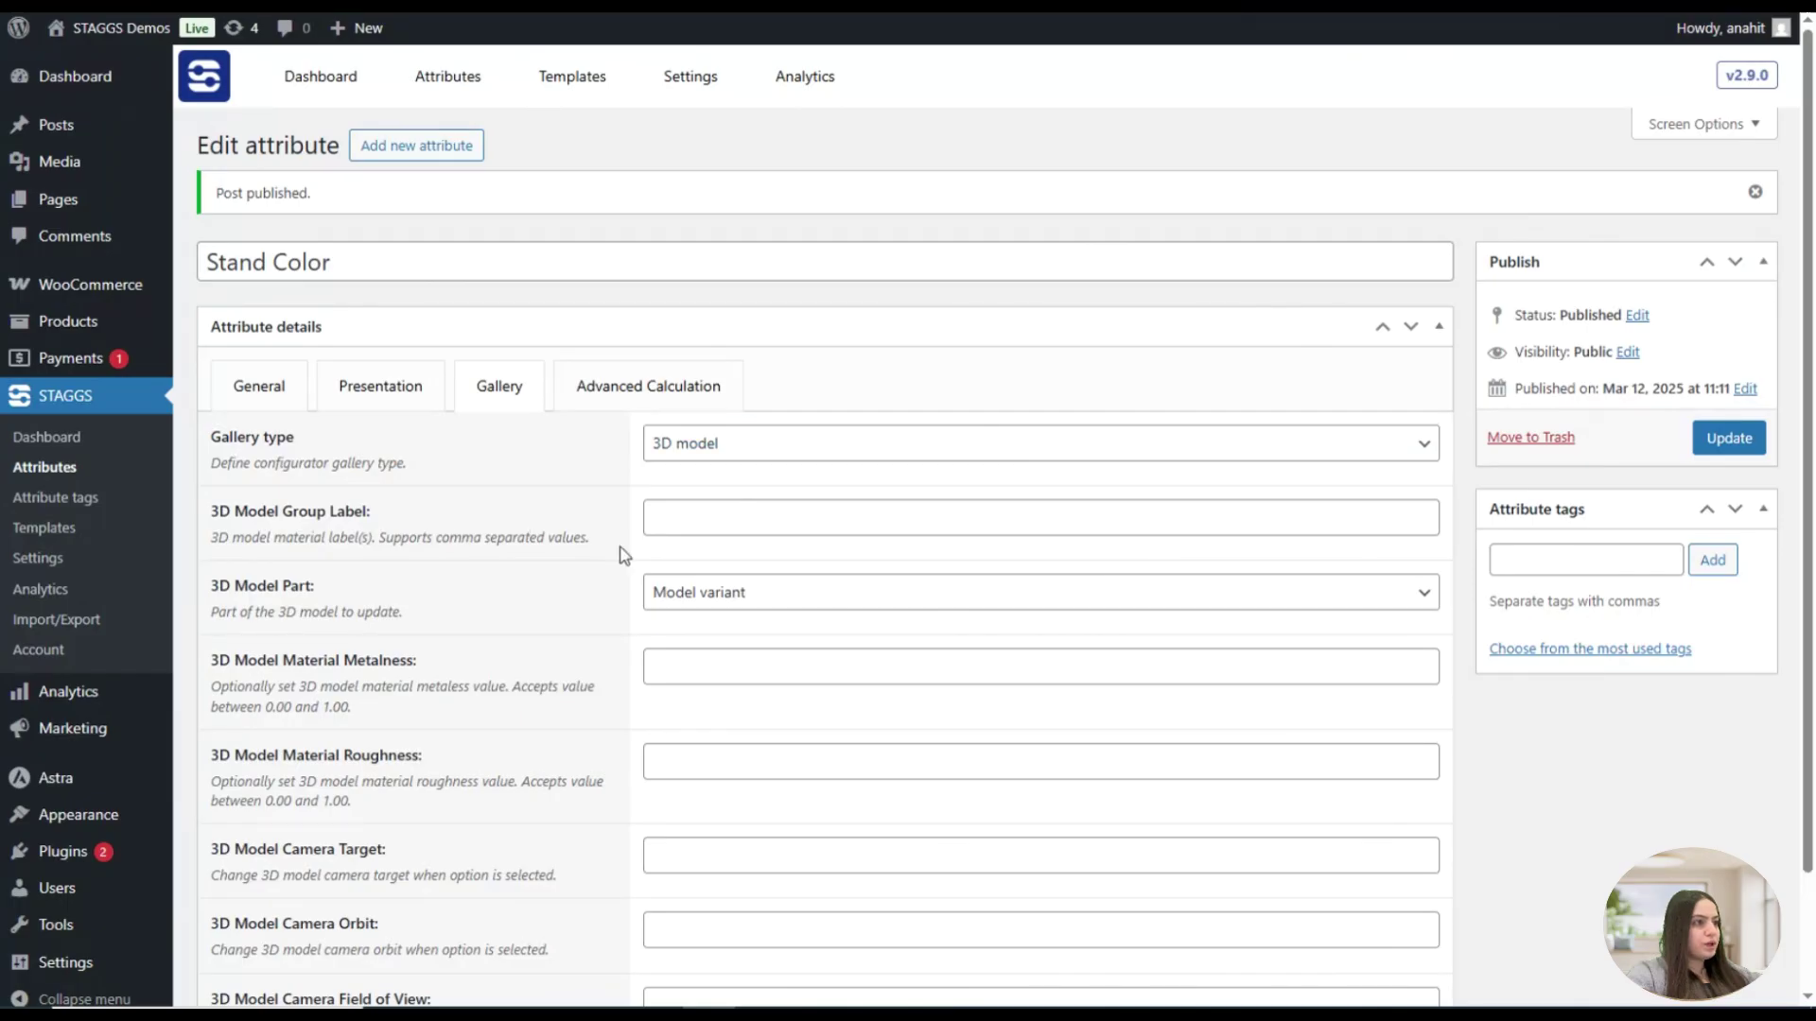
{"action": "left_click", "coordinate": [700, 523]}
{"action": "type", "text": "Black.004"}
{"action": "left_click", "coordinate": [587, 474]}
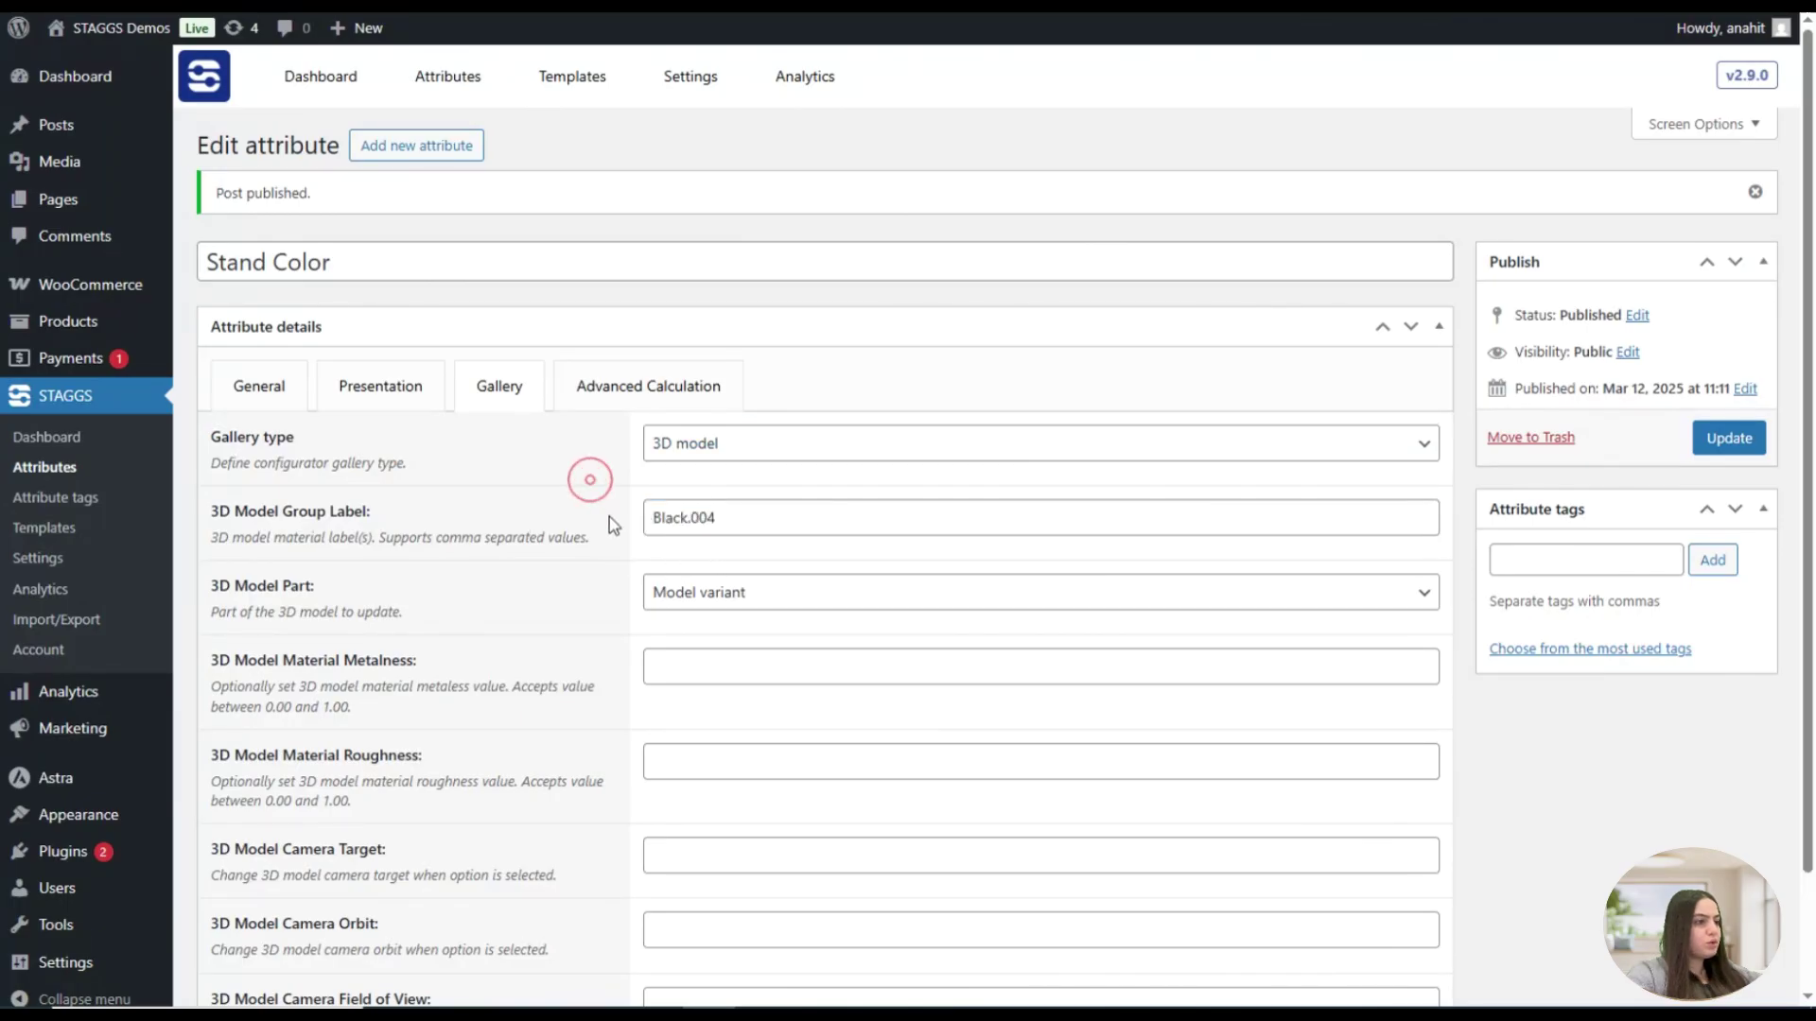
Target the Model material as the 3D model part, with Material Type Base Texture
{"action": "left_click", "coordinate": [747, 592]}
{"action": "left_click", "coordinate": [788, 683]}
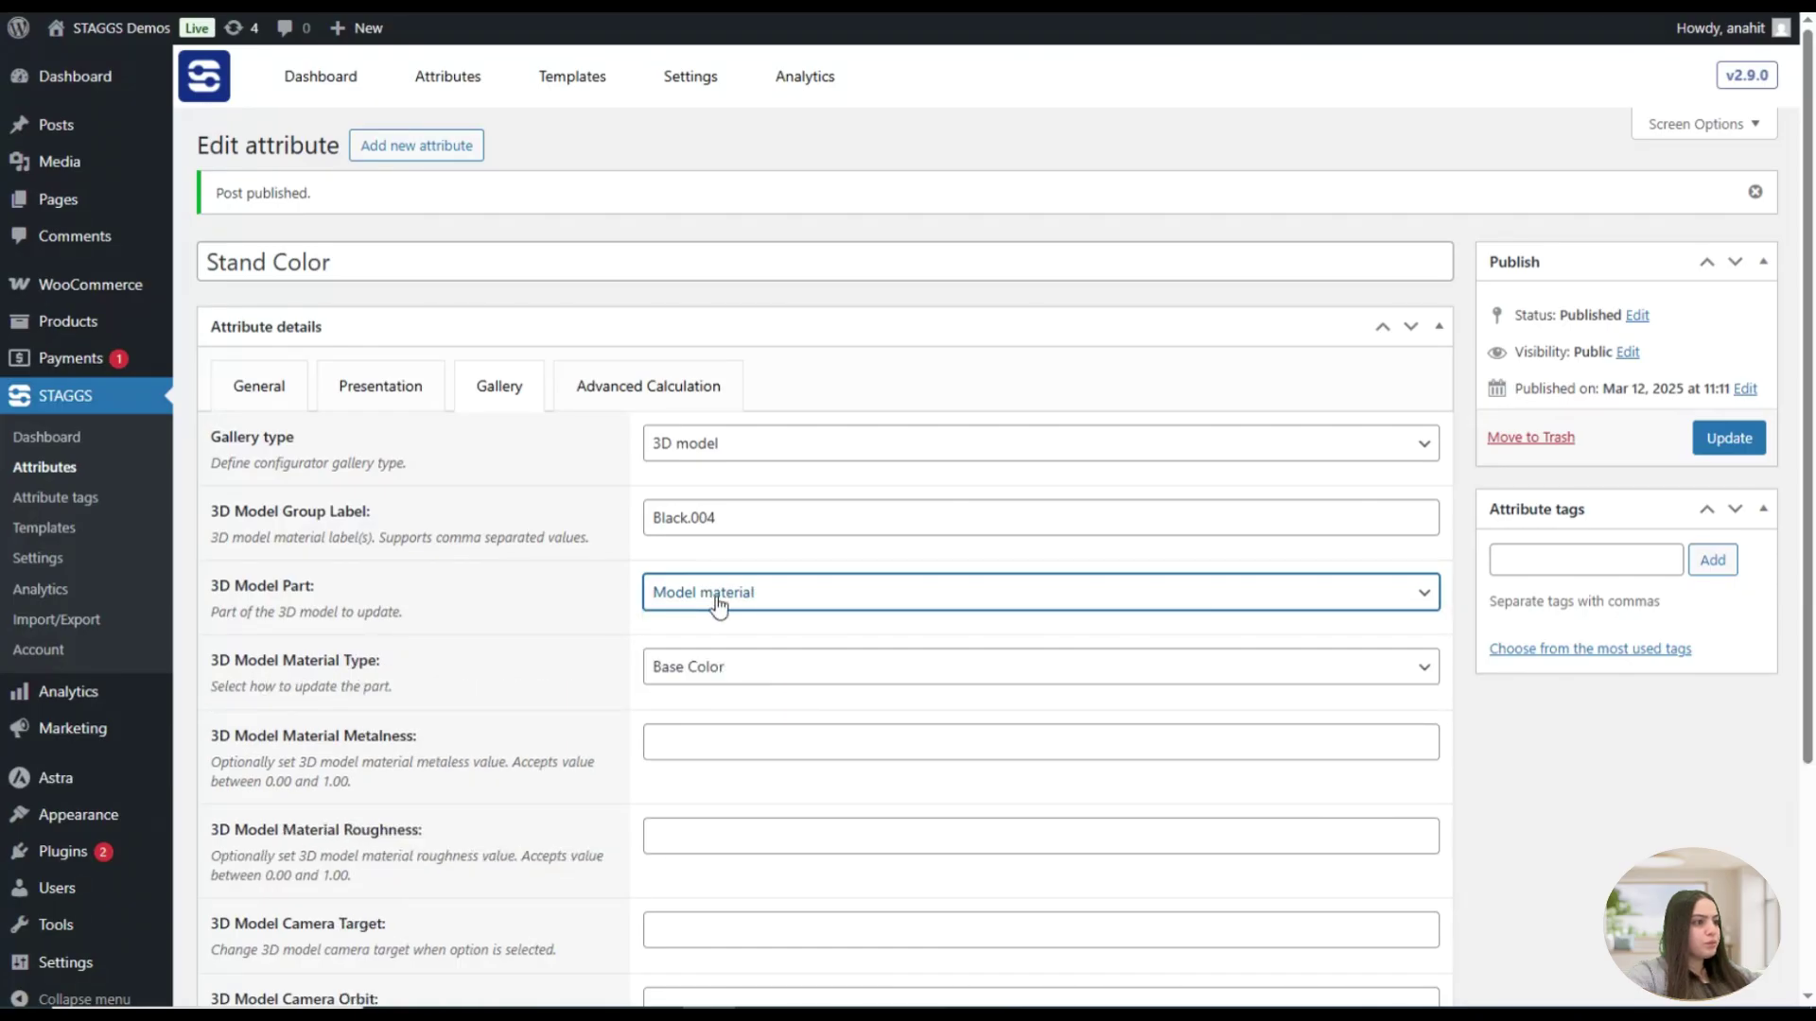
{"action": "scroll", "coordinate": [535, 577], "scroll_direction": "down", "scroll_amount": 3}
{"action": "left_click", "coordinate": [666, 454]}
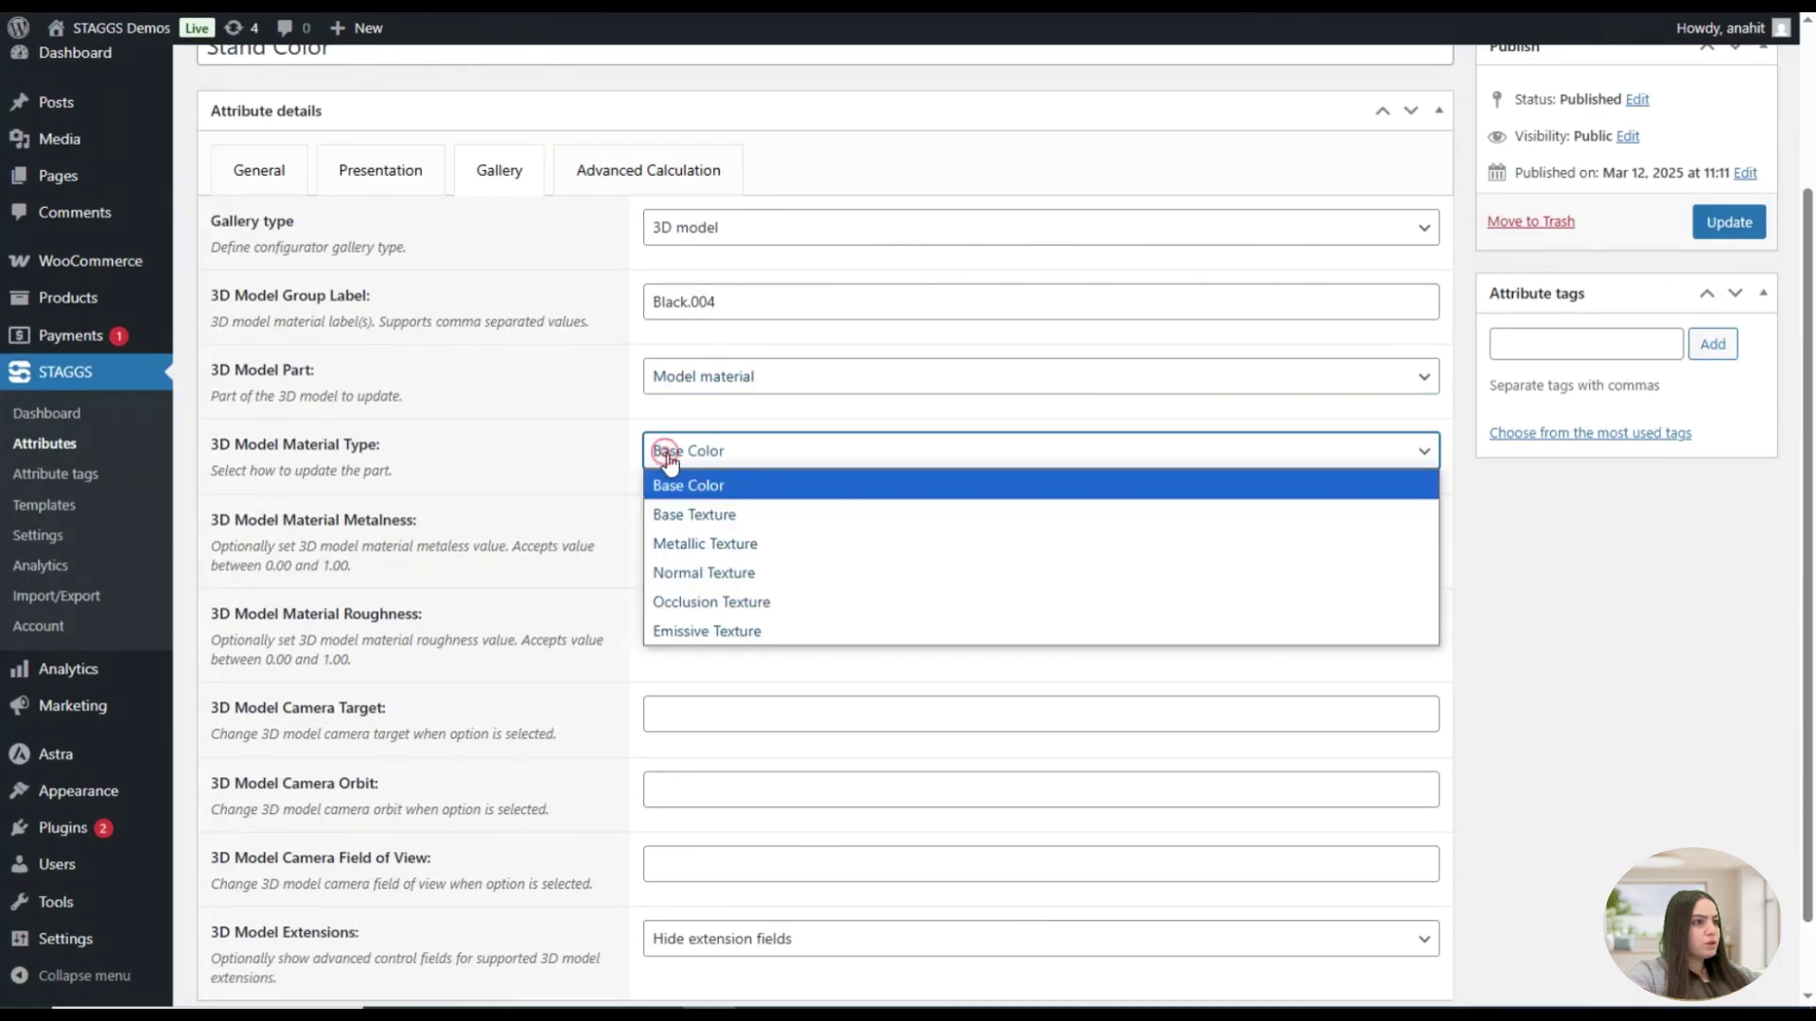
{"action": "left_click", "coordinate": [742, 515]}
{"action": "scroll", "coordinate": [523, 449], "scroll_direction": "up", "scroll_amount": 2}
{"action": "scroll", "coordinate": [523, 449], "scroll_direction": "up", "scroll_amount": 1}
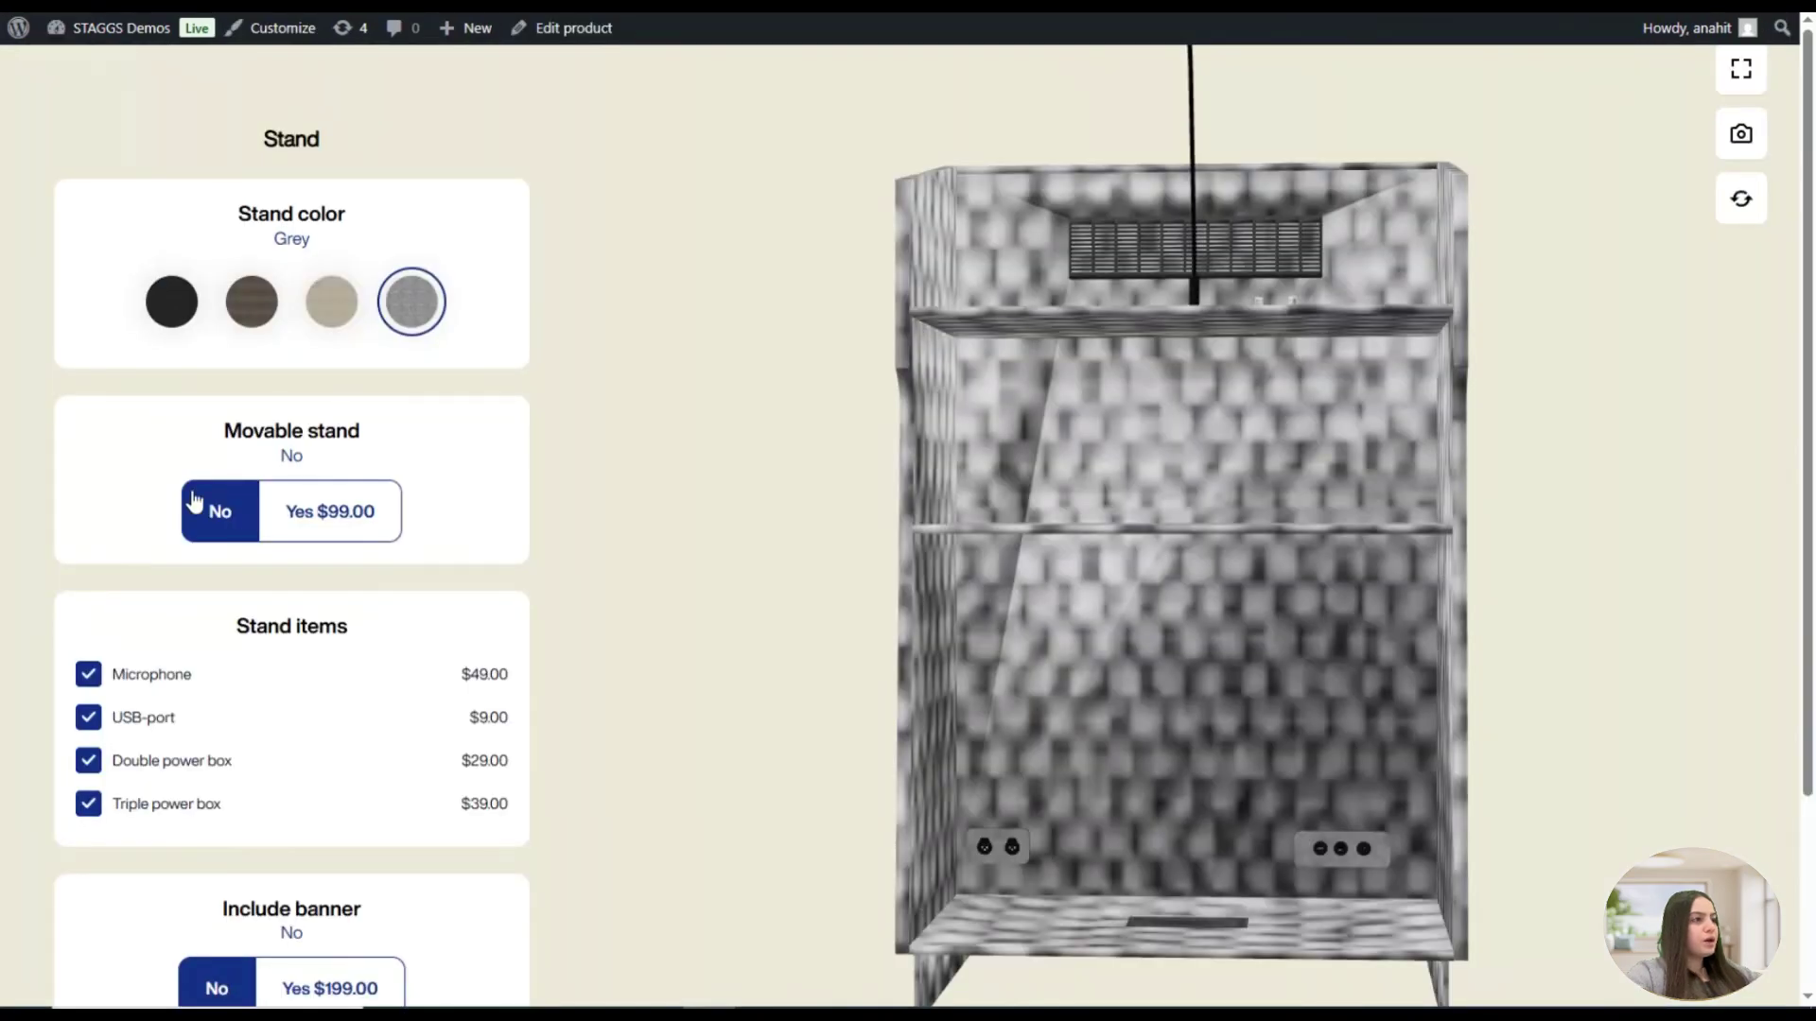
{"action": "left_click_drag", "start_coordinate": [187, 440], "coordinate": [419, 434]}
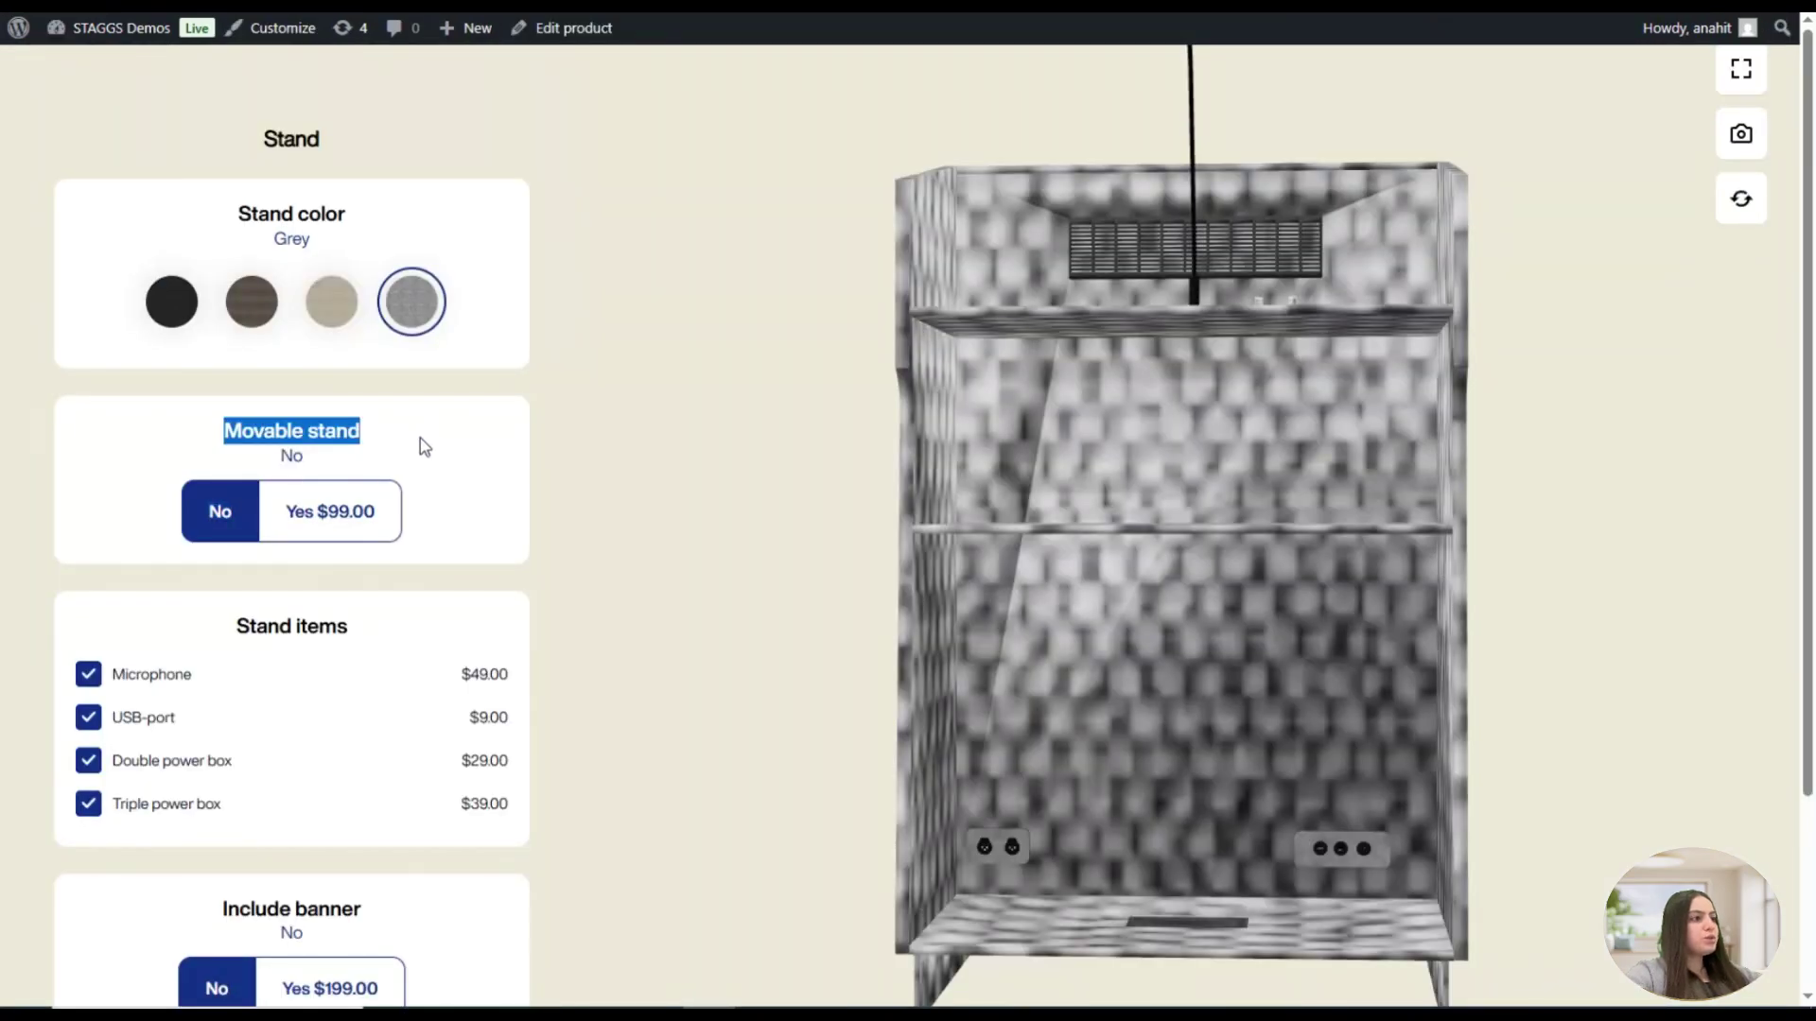
{"action": "left_click", "coordinate": [416, 439]}
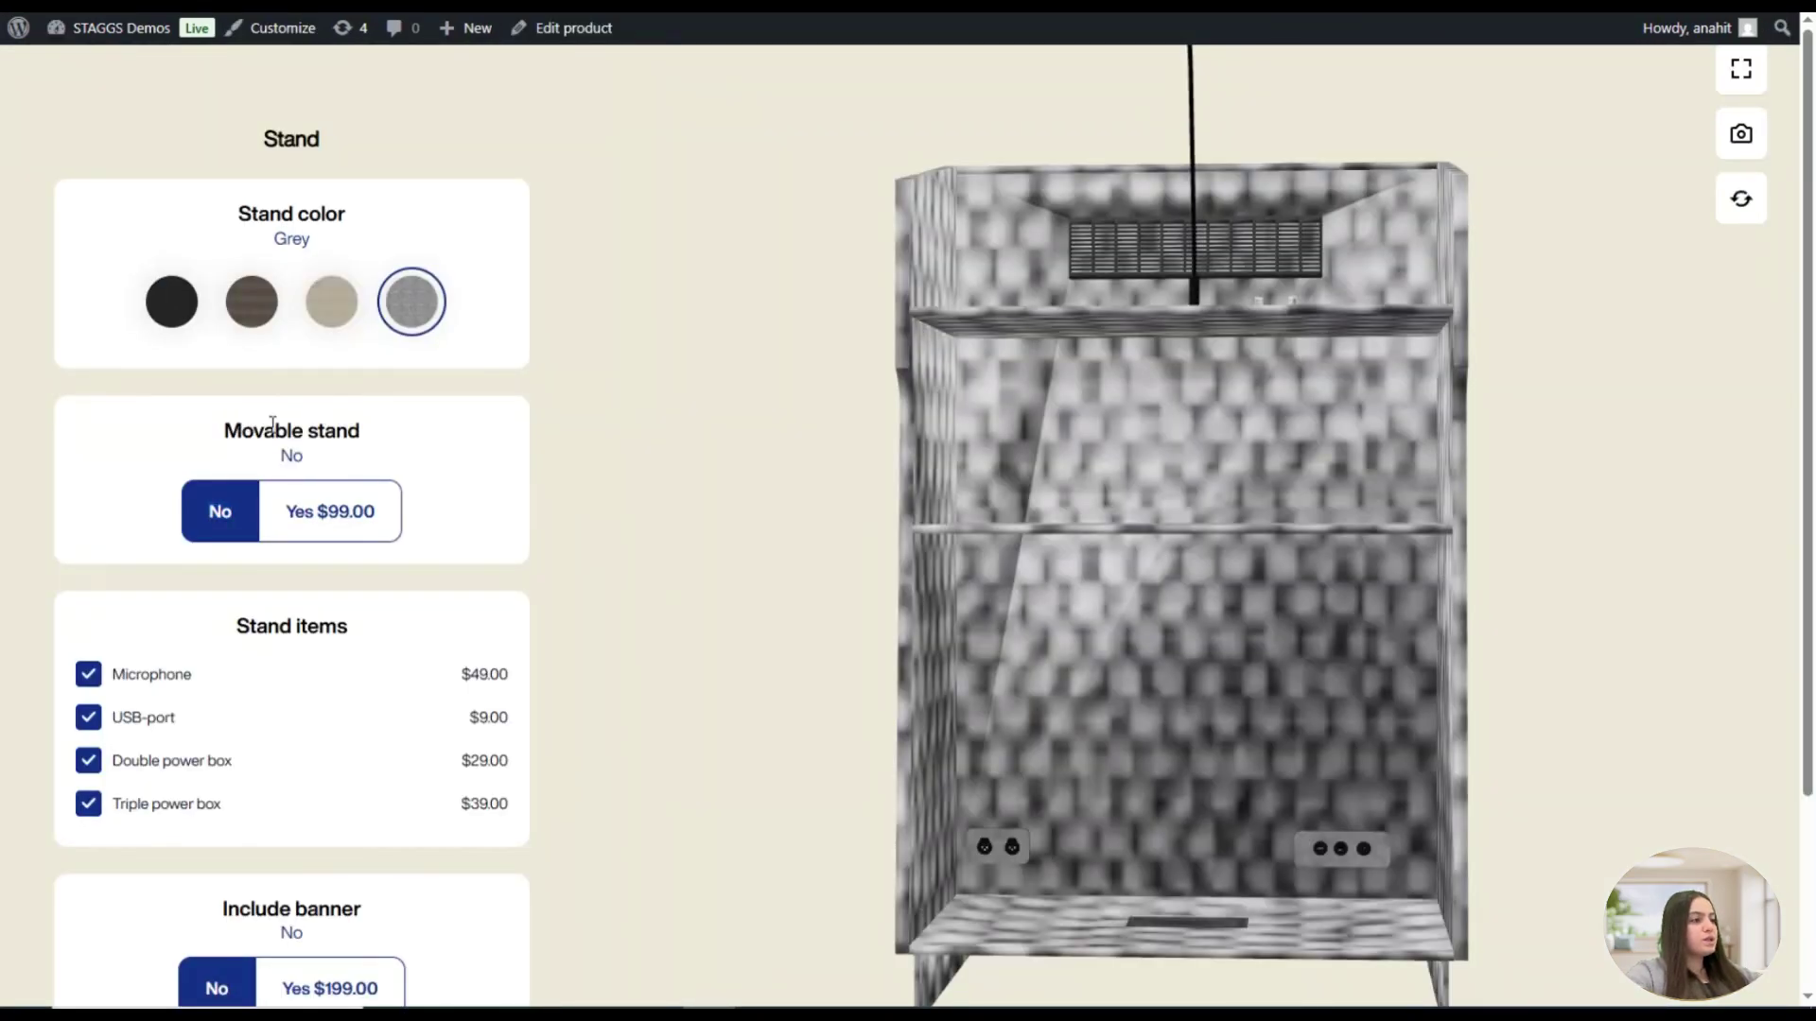
{"action": "mouse_move", "coordinate": [1183, 655]}
{"action": "left_mouse_down"}
{"action": "mouse_move", "coordinate": [851, 482]}
{"action": "mouse_move", "coordinate": [1171, 523]}
{"action": "mouse_move", "coordinate": [1244, 628]}
{"action": "mouse_move", "coordinate": [1205, 598]}
{"action": "mouse_move", "coordinate": [1217, 628]}
{"action": "mouse_move", "coordinate": [1069, 654]}
{"action": "mouse_move", "coordinate": [1139, 672]}
{"action": "mouse_move", "coordinate": [1200, 636]}
{"action": "left_mouse_up"}
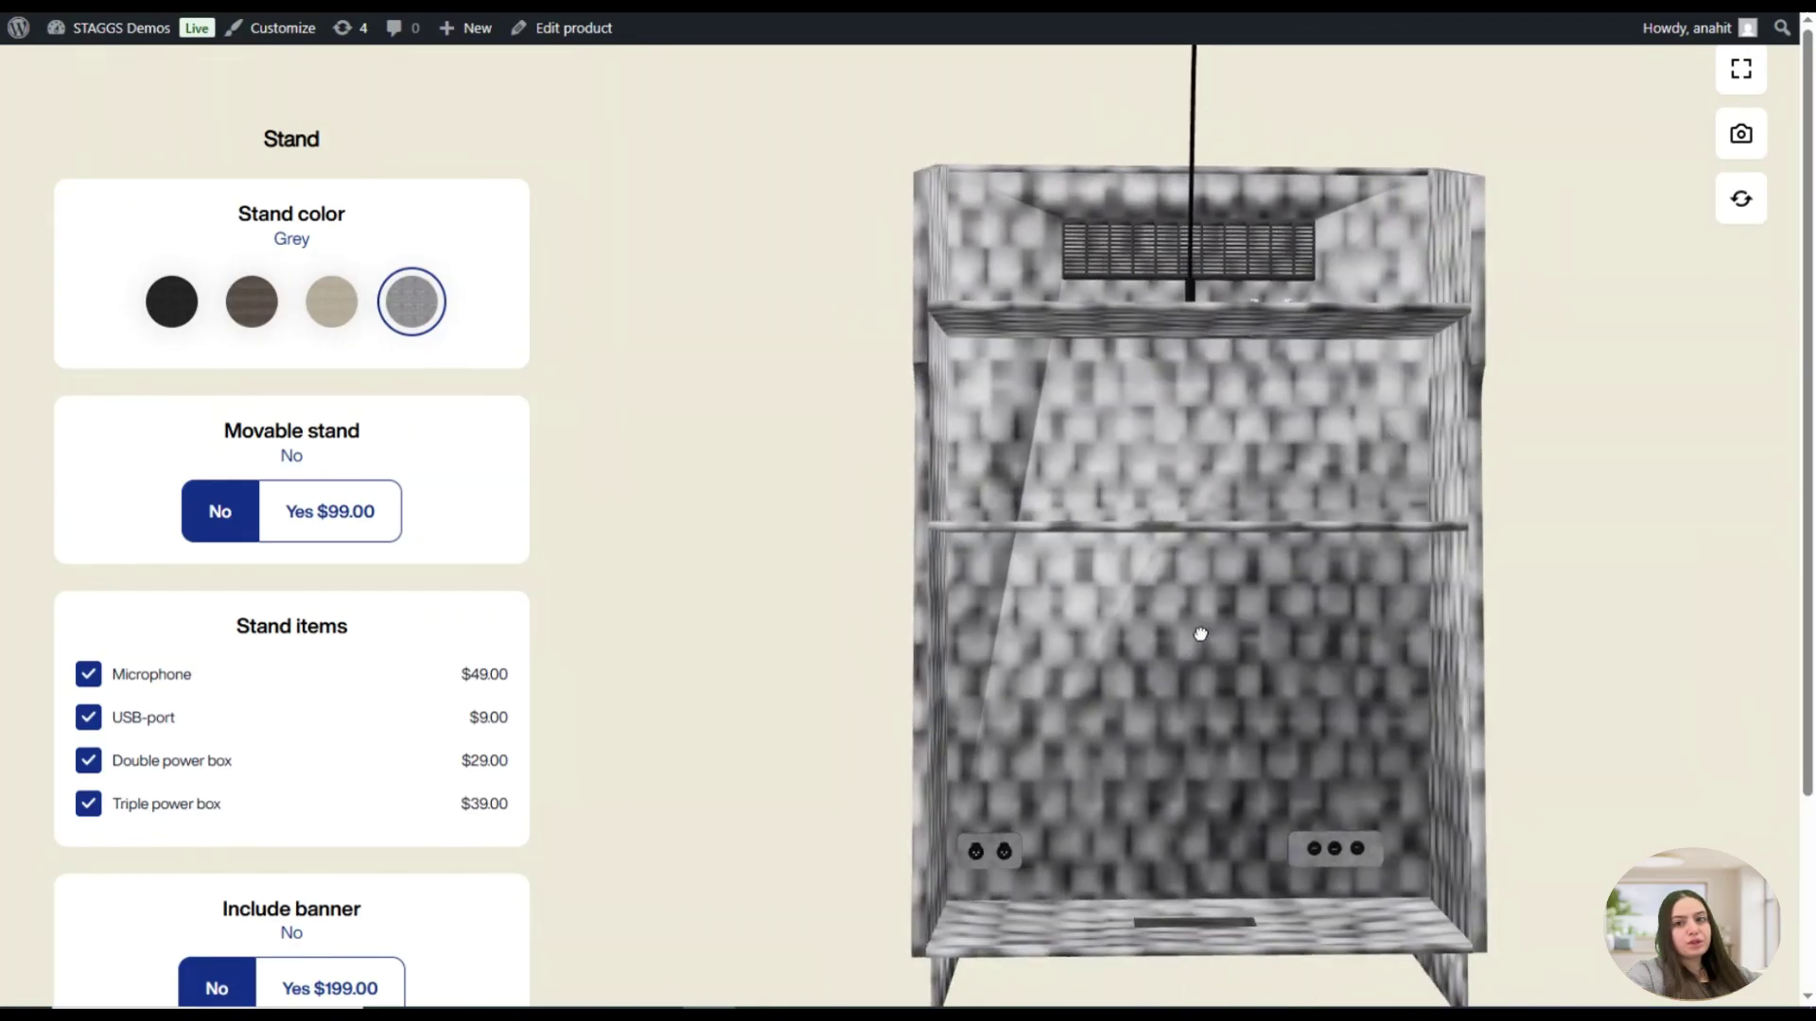
{"action": "key", "text": "ctrl+Tab"}
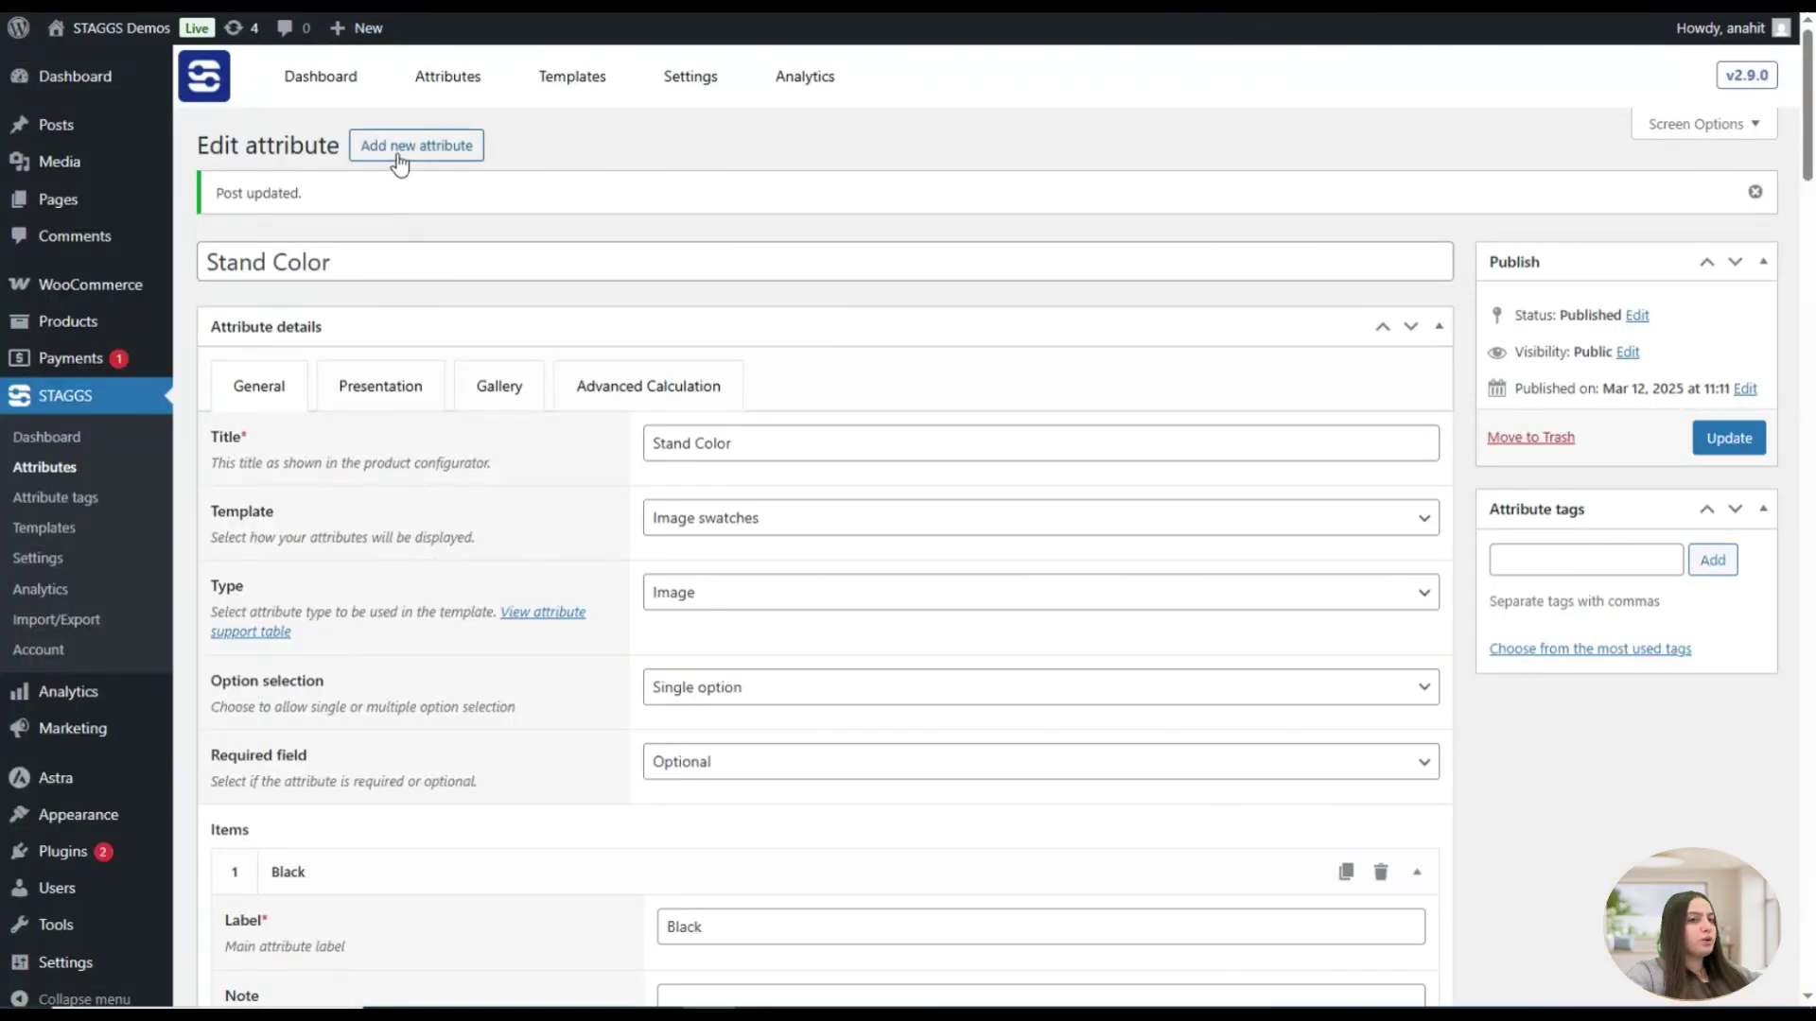
Create a new attribute named Stand Wheels with the title Movable stand
{"action": "left_click", "coordinate": [442, 137]}
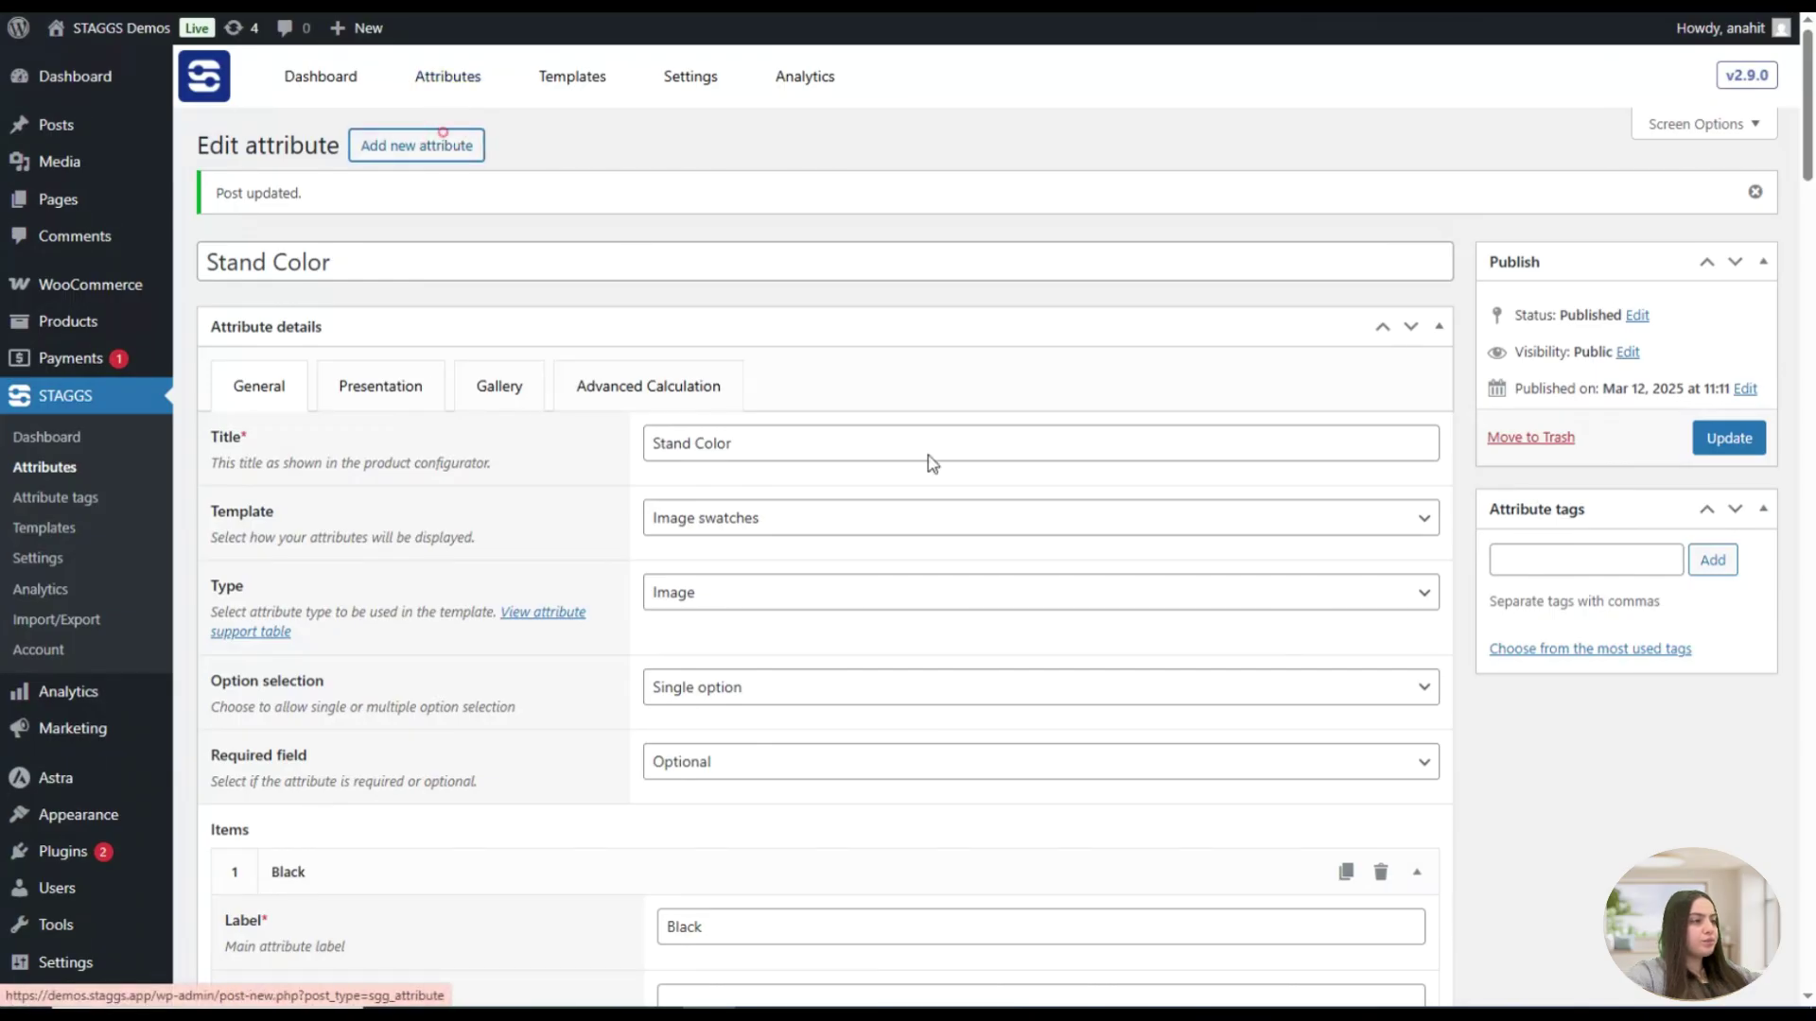
{"action": "type", "text": "Stand Wheels"}
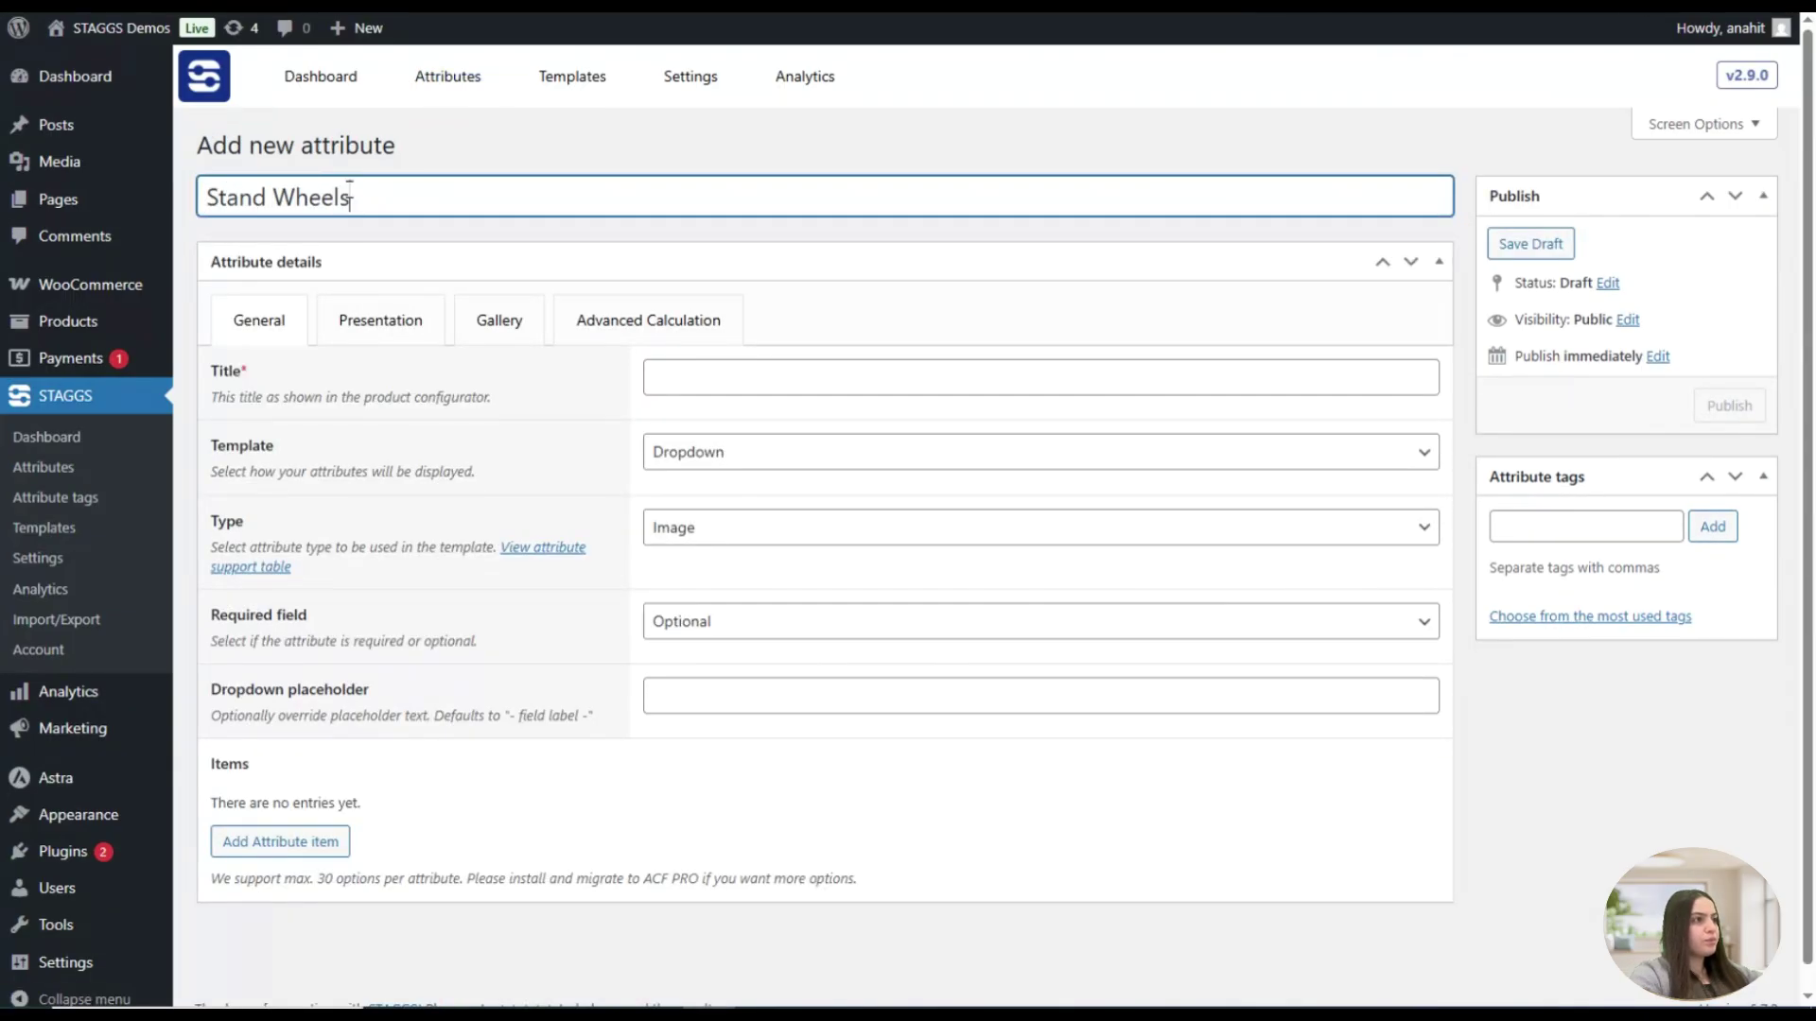
{"action": "left_click", "coordinate": [519, 427]}
{"action": "left_click", "coordinate": [671, 379]}
{"action": "type", "text": "Movable stand"}
Set its template to Button group and add a first empty item
{"action": "left_click", "coordinate": [630, 408]}
{"action": "scroll", "coordinate": [632, 416], "scroll_direction": "down", "scroll_amount": 1}
{"action": "left_click", "coordinate": [631, 434]}
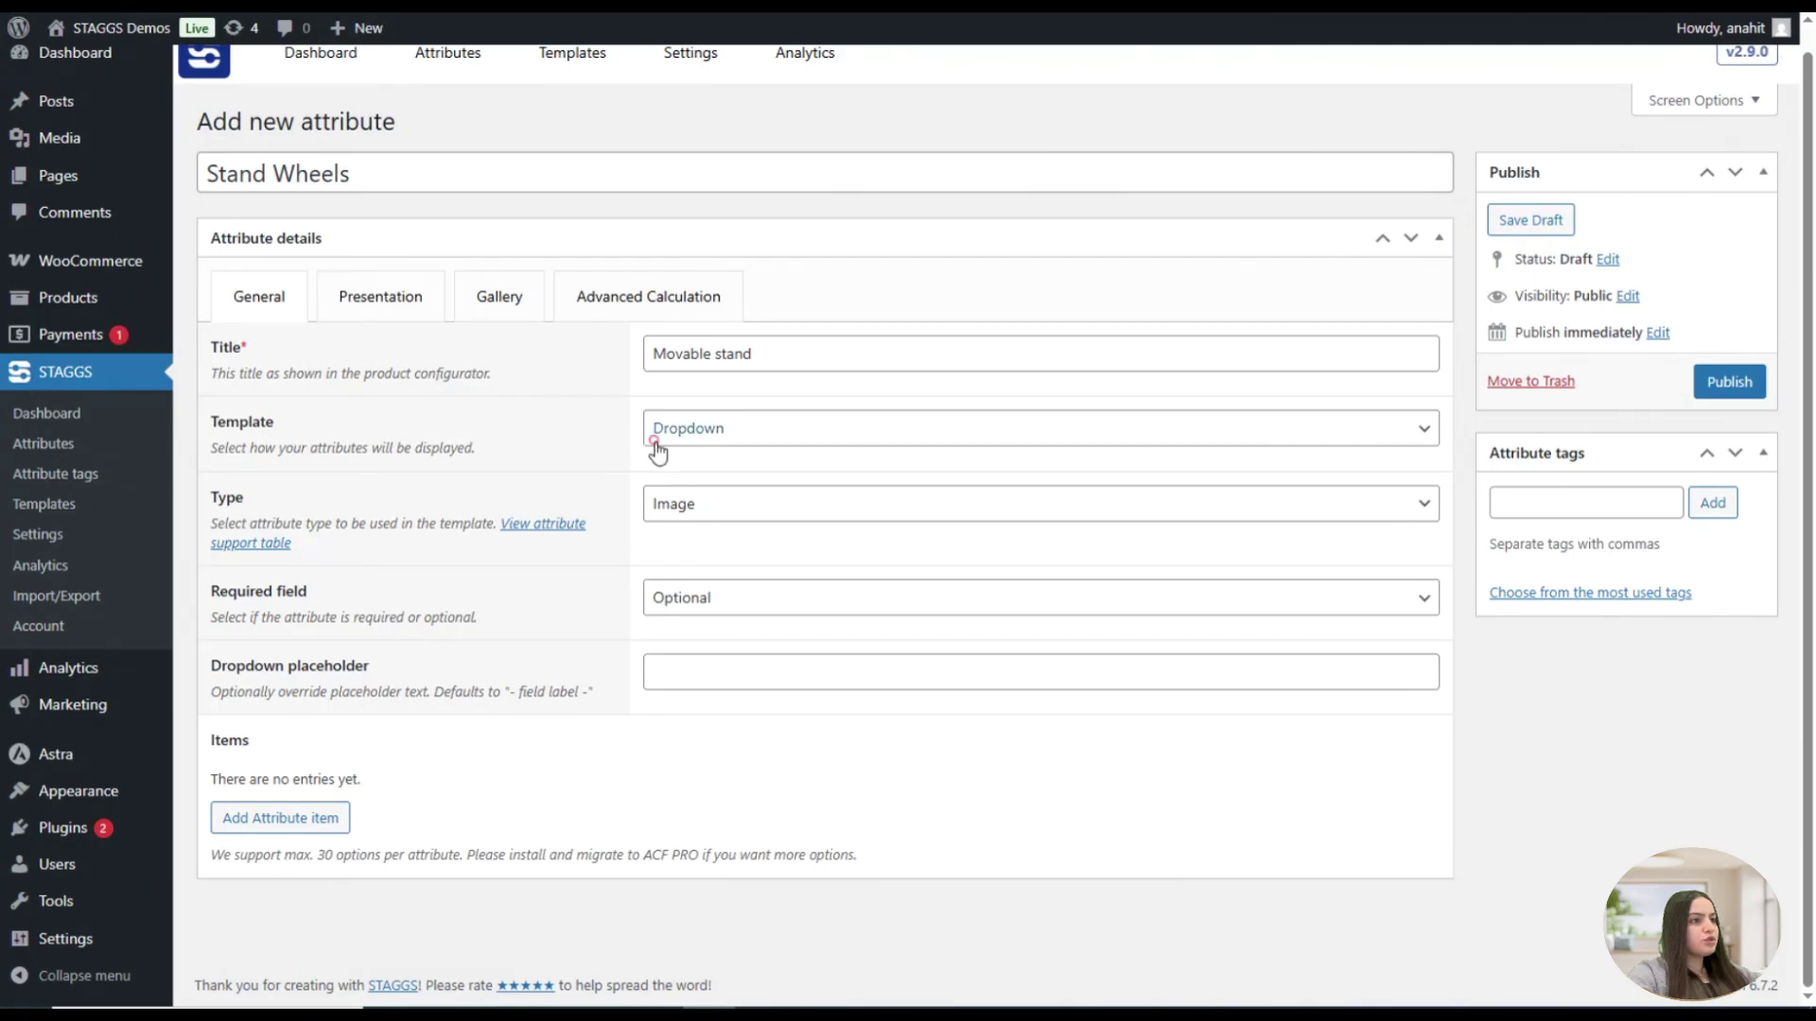
{"action": "left_click", "coordinate": [657, 445]}
{"action": "left_click", "coordinate": [746, 610]}
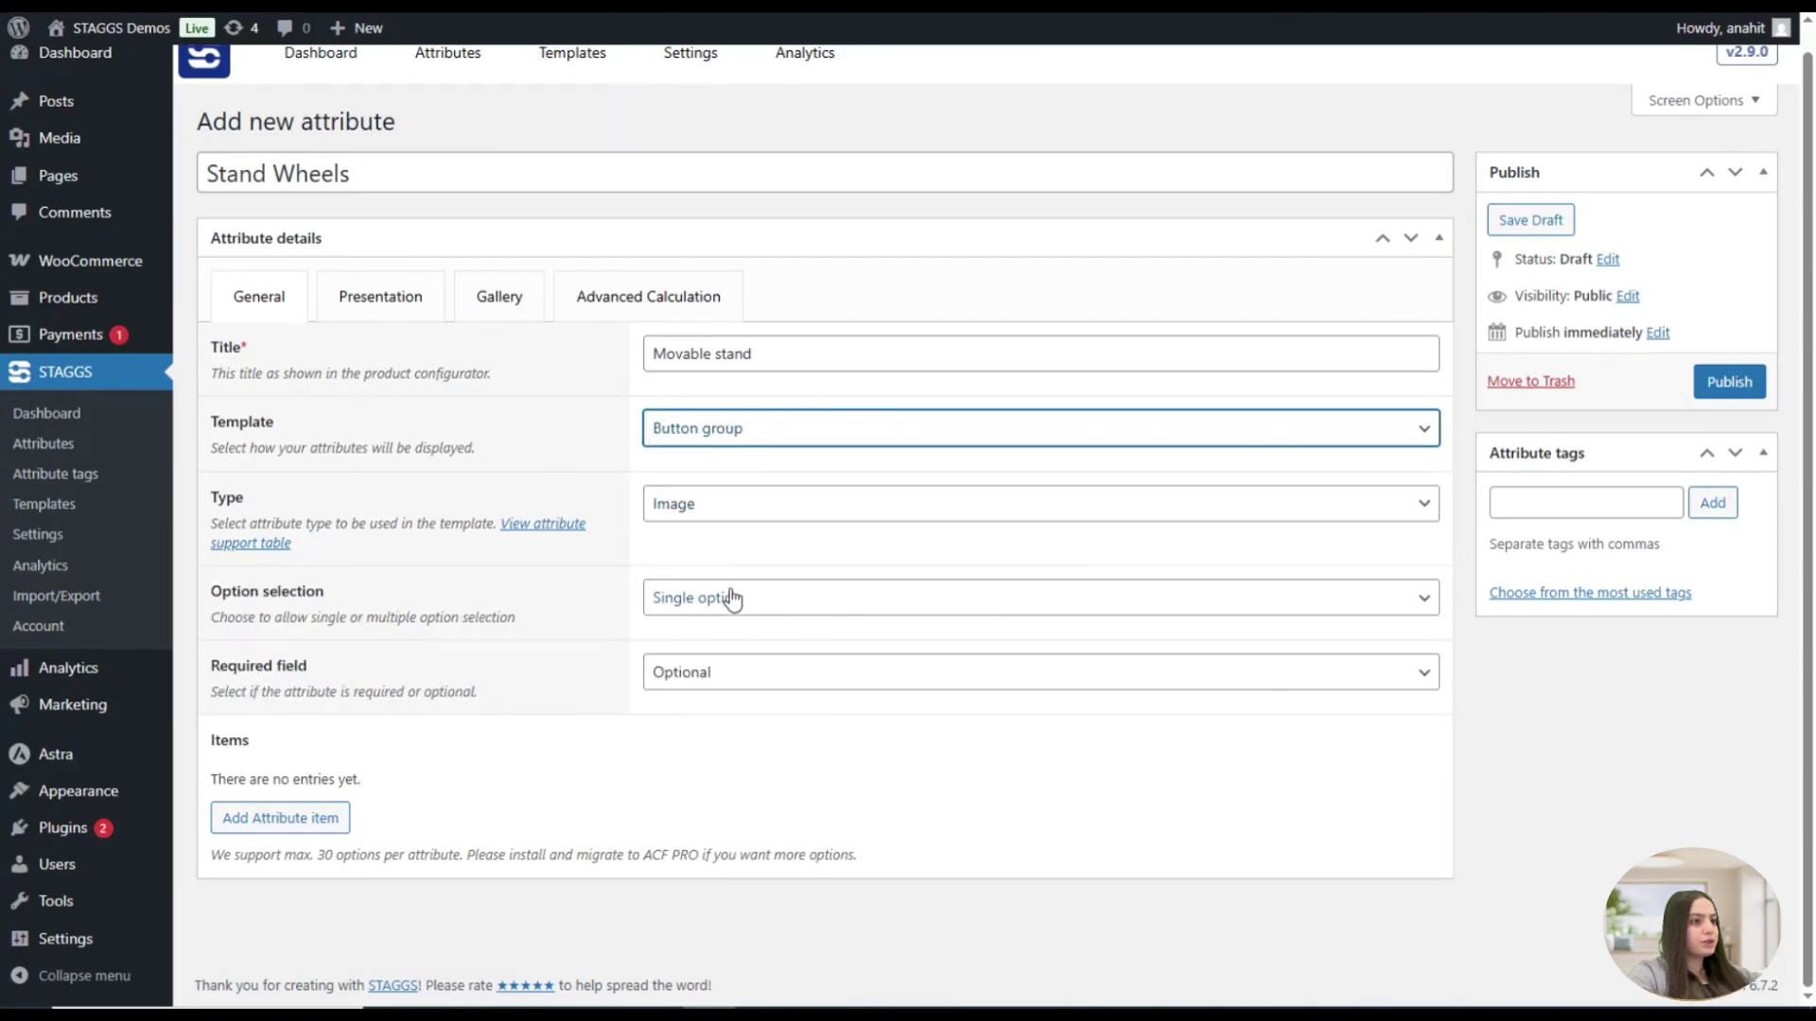
{"action": "left_click", "coordinate": [450, 801]}
{"action": "left_click", "coordinate": [342, 815]}
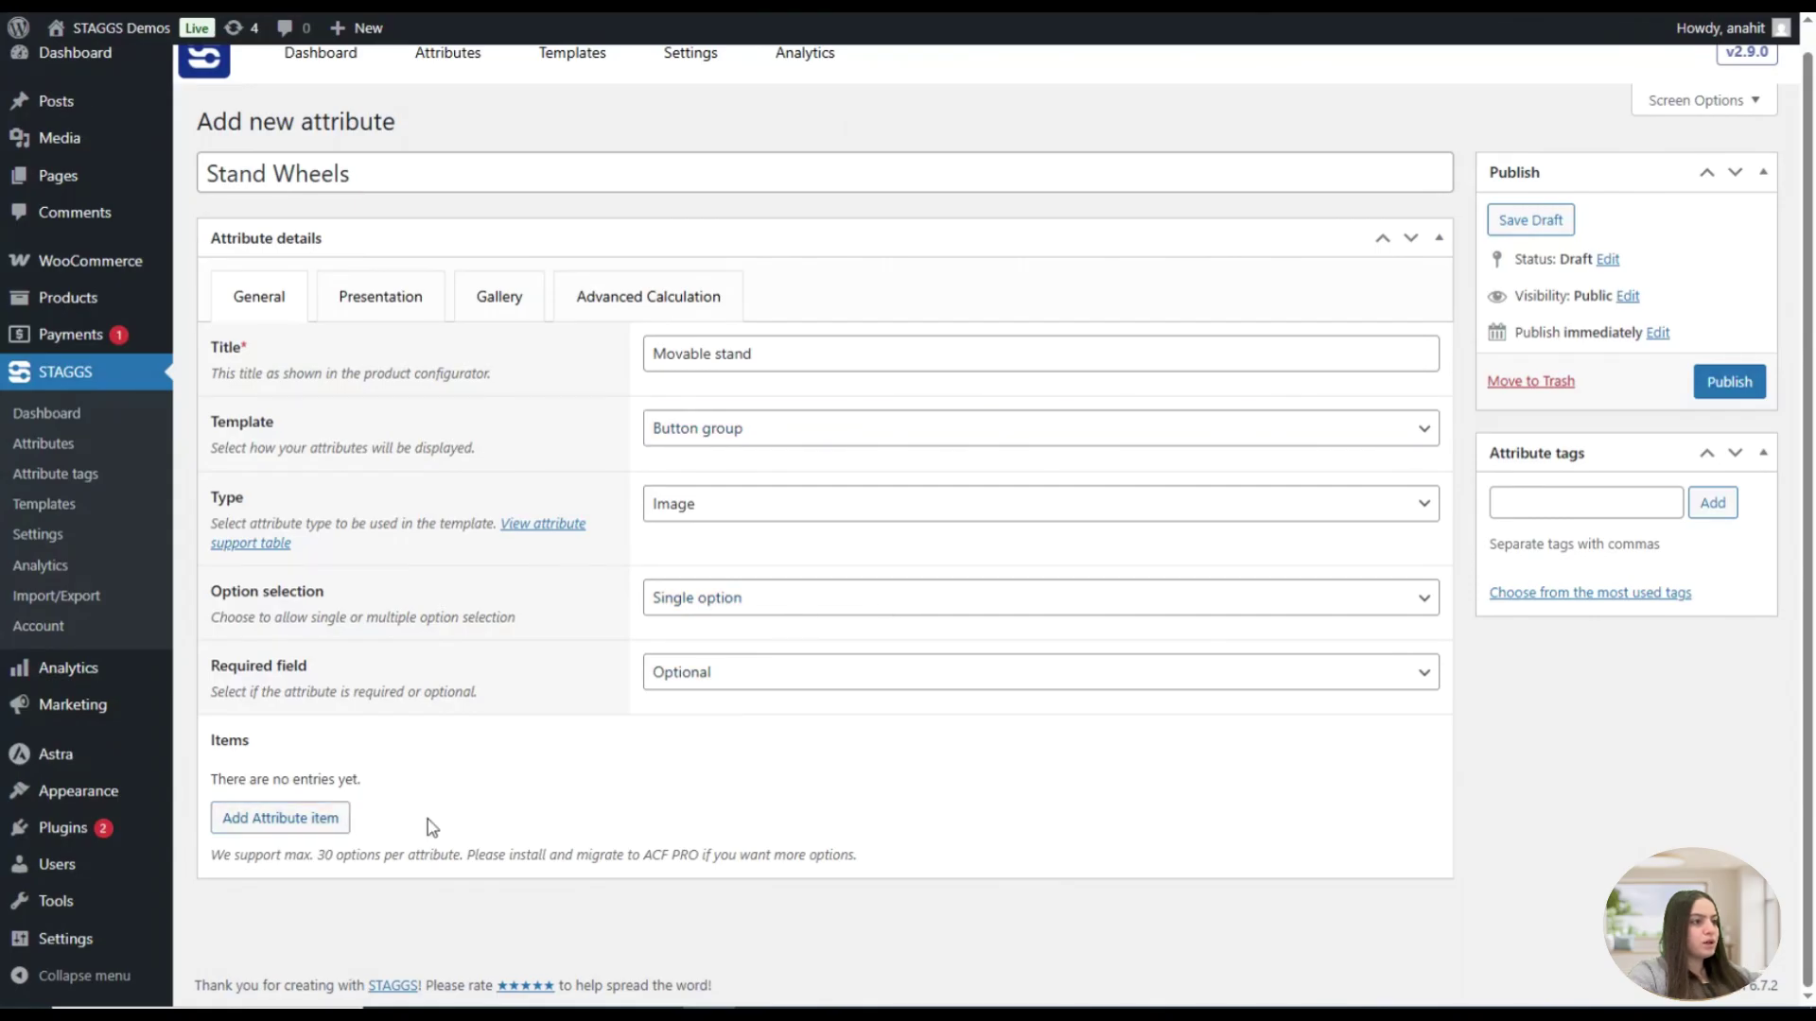
{"action": "left_click", "coordinate": [712, 834]}
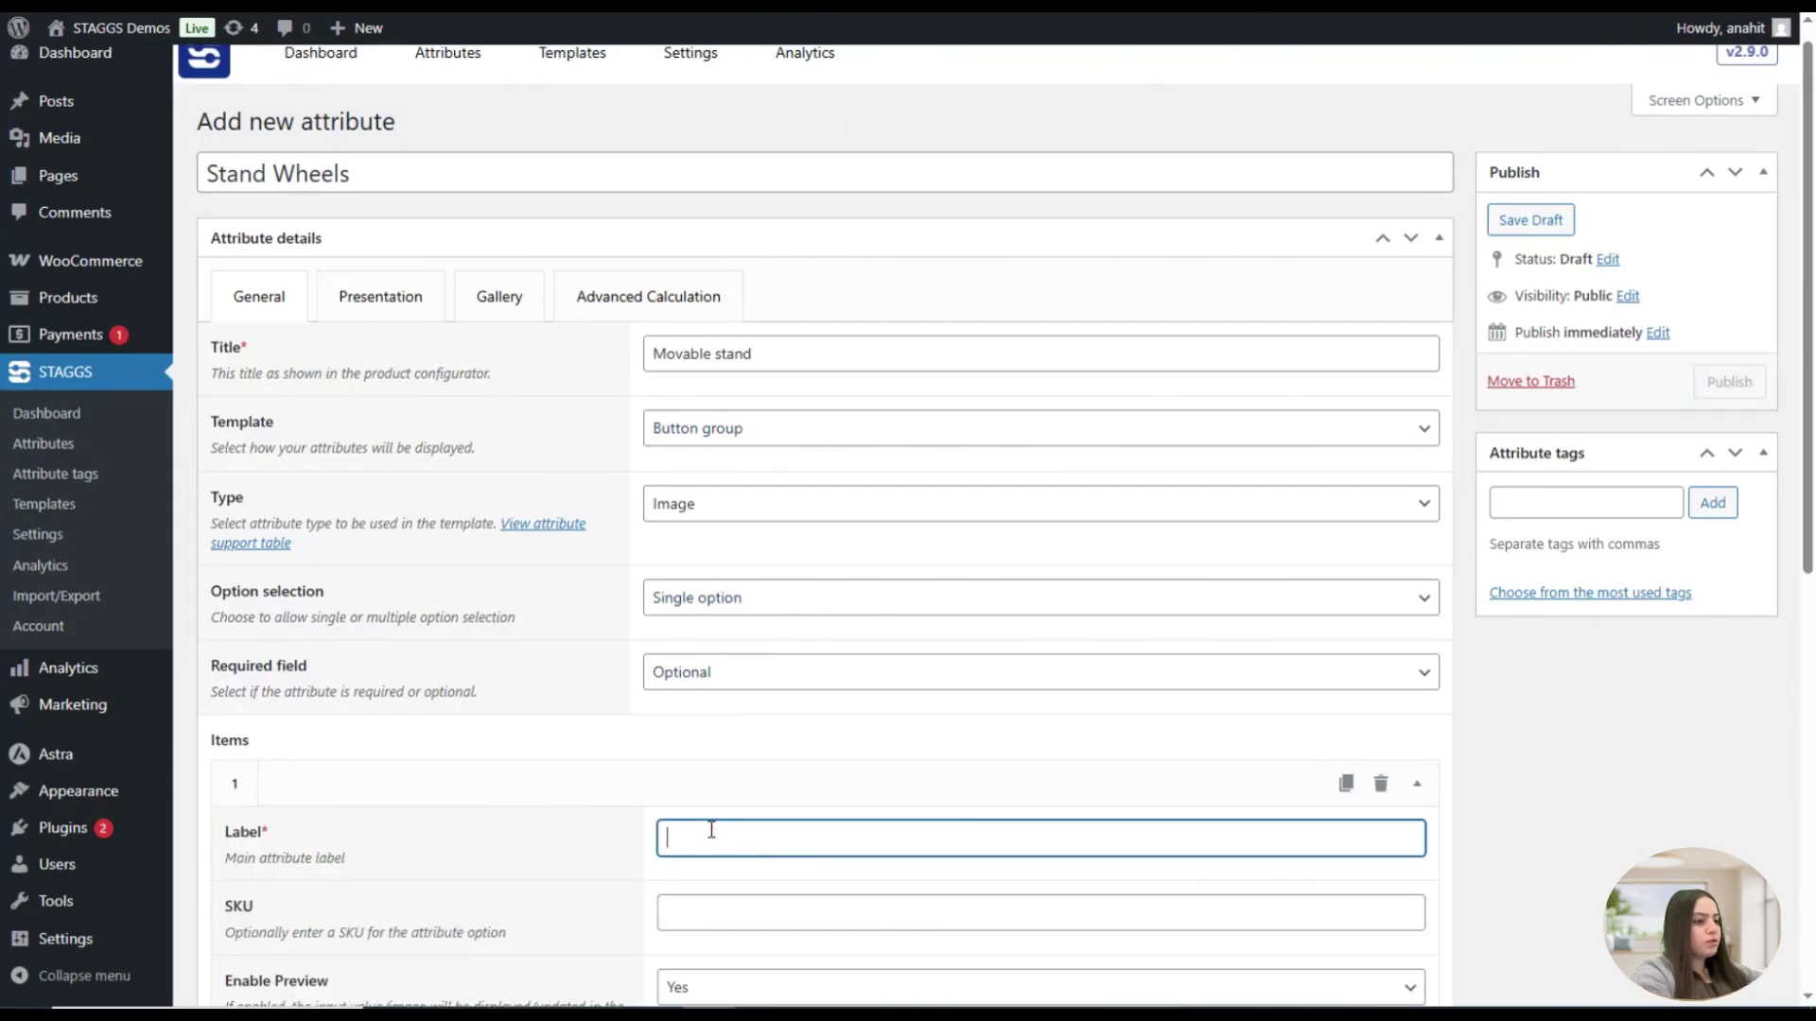
Label the first item Yes and add a second item labelled No
{"action": "type", "text": "Yes"}
{"action": "scroll", "coordinate": [711, 830], "scroll_direction": "down", "scroll_amount": 8}
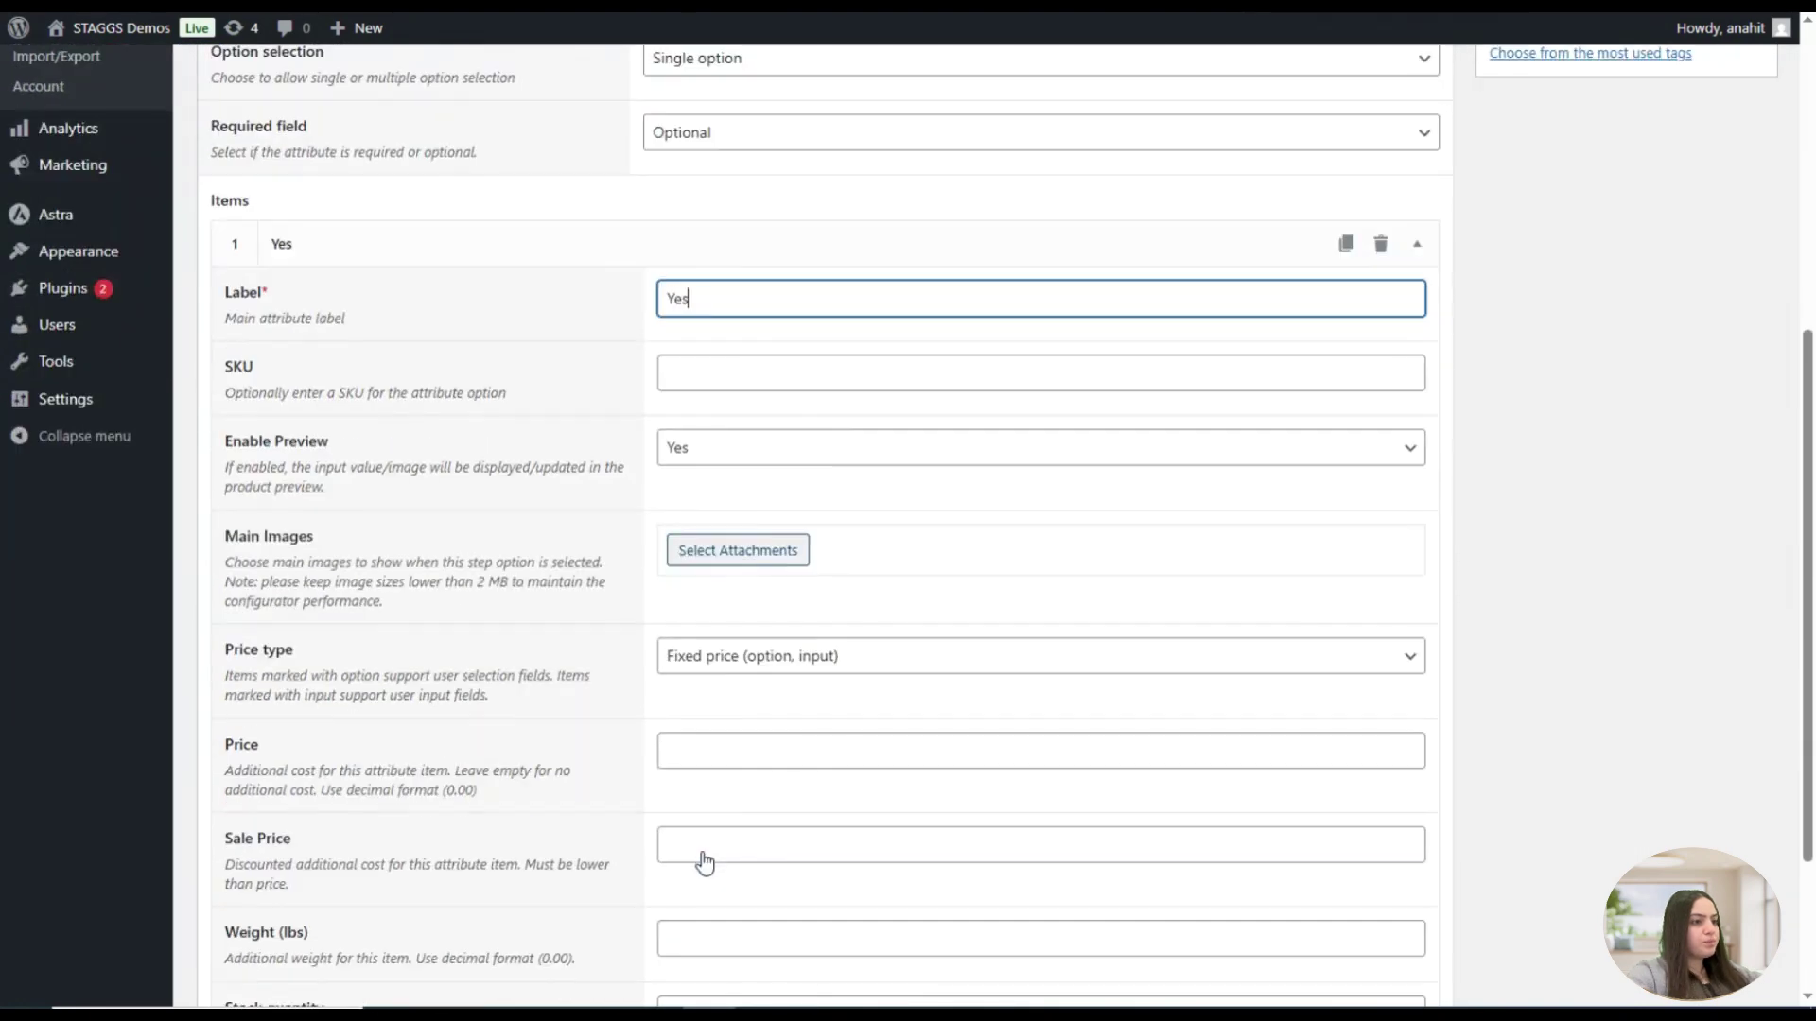
{"action": "left_click", "coordinate": [295, 854]}
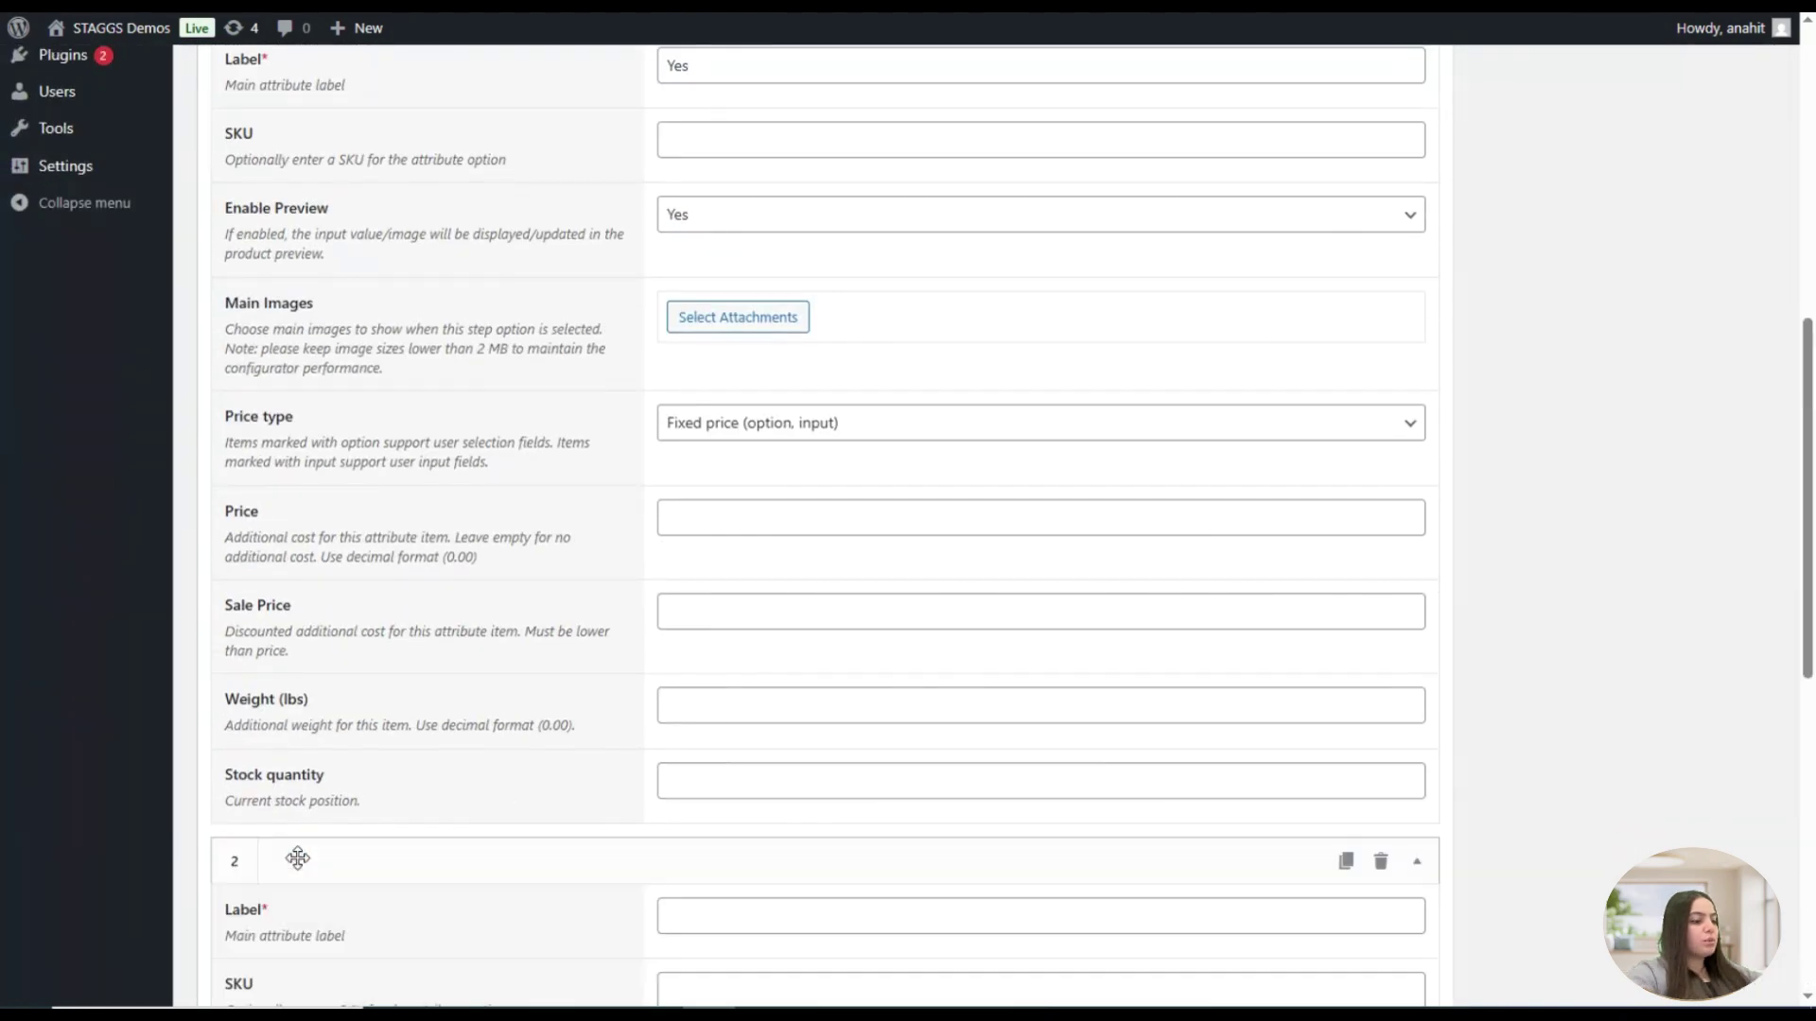
{"action": "scroll", "coordinate": [298, 858], "scroll_direction": "down", "scroll_amount": 5}
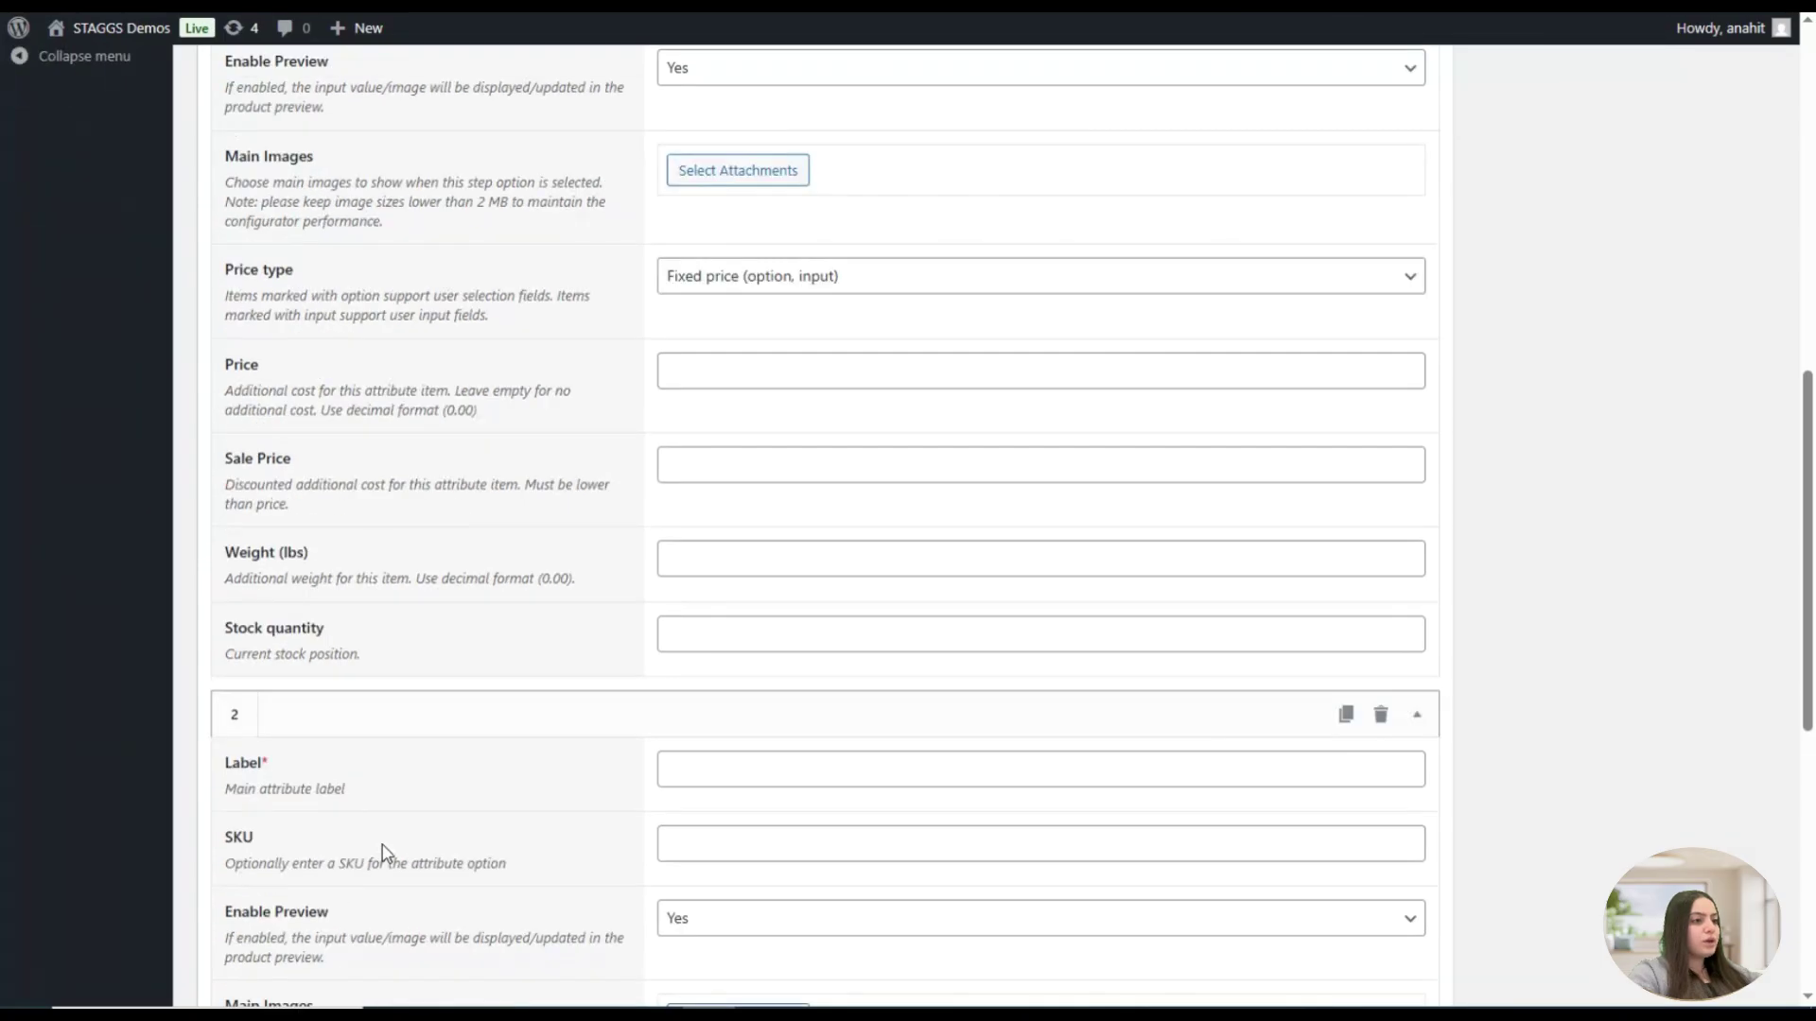
{"action": "left_click", "coordinate": [706, 499]}
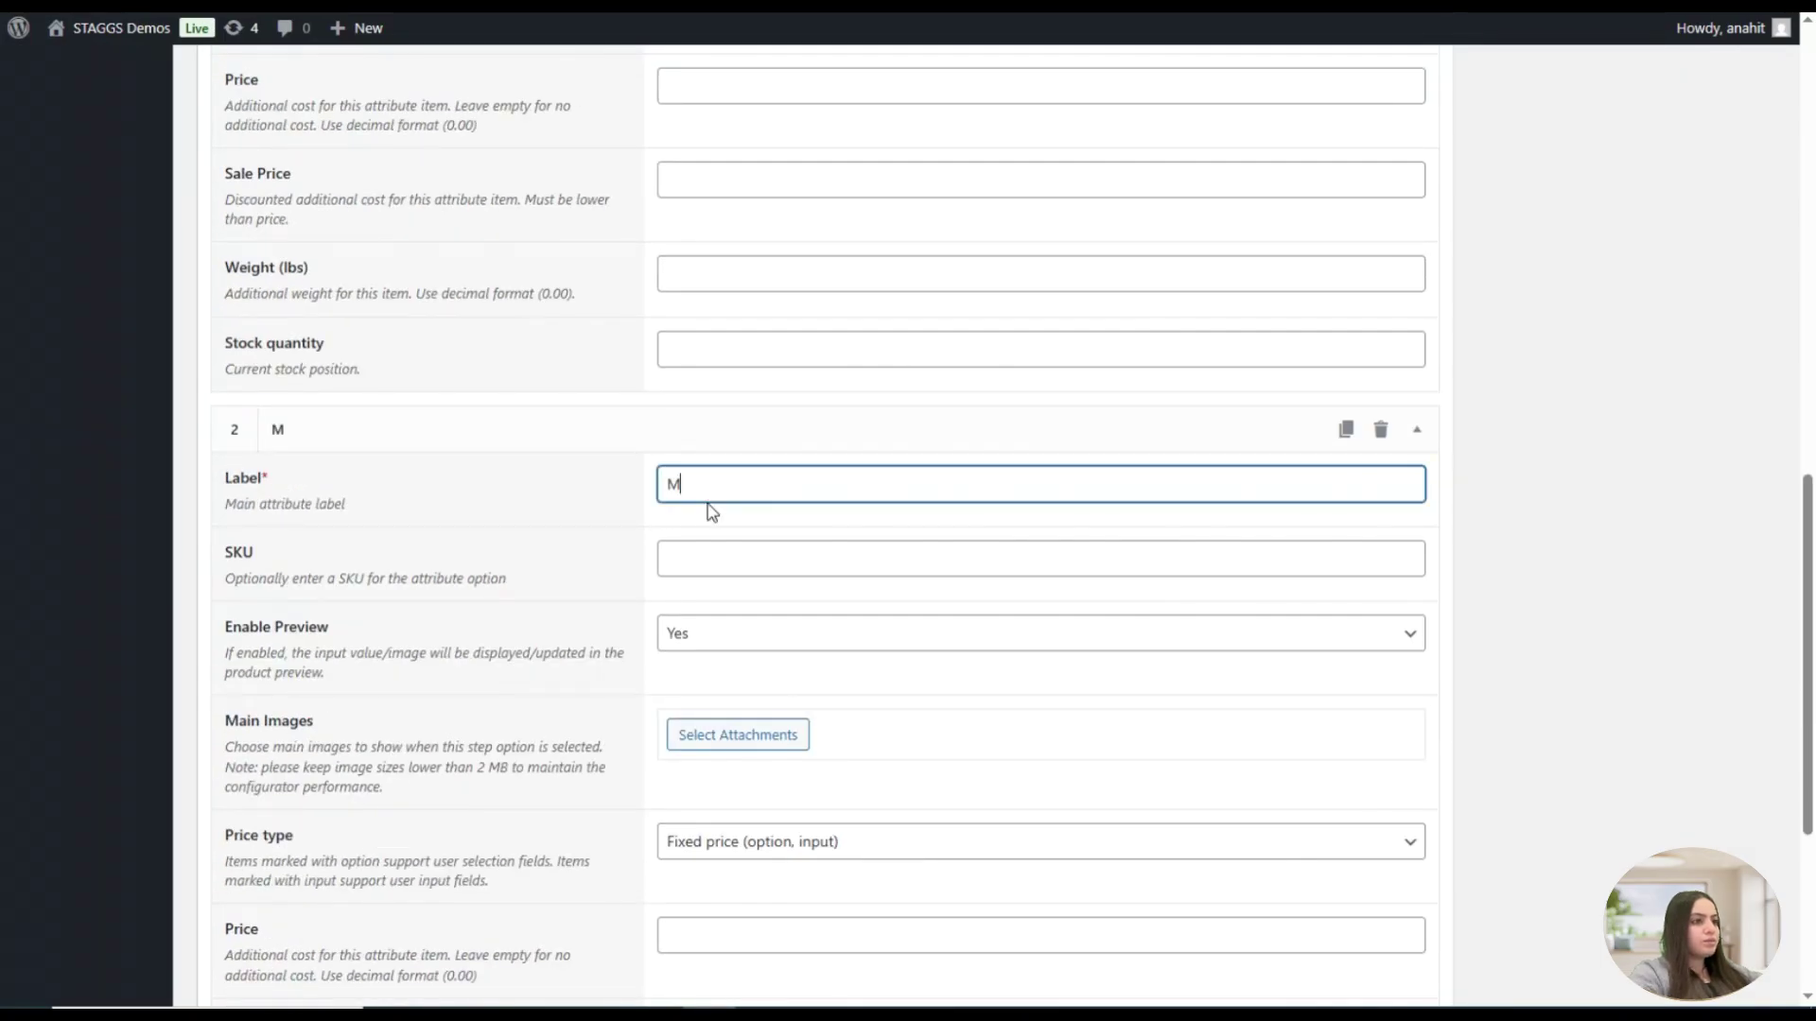
{"action": "type", "text": "M"}
{"action": "key", "text": "BackSpace"}
{"action": "type", "text": "Np"}
{"action": "key", "text": "BackSpace"}
{"action": "type", "text": "o"}
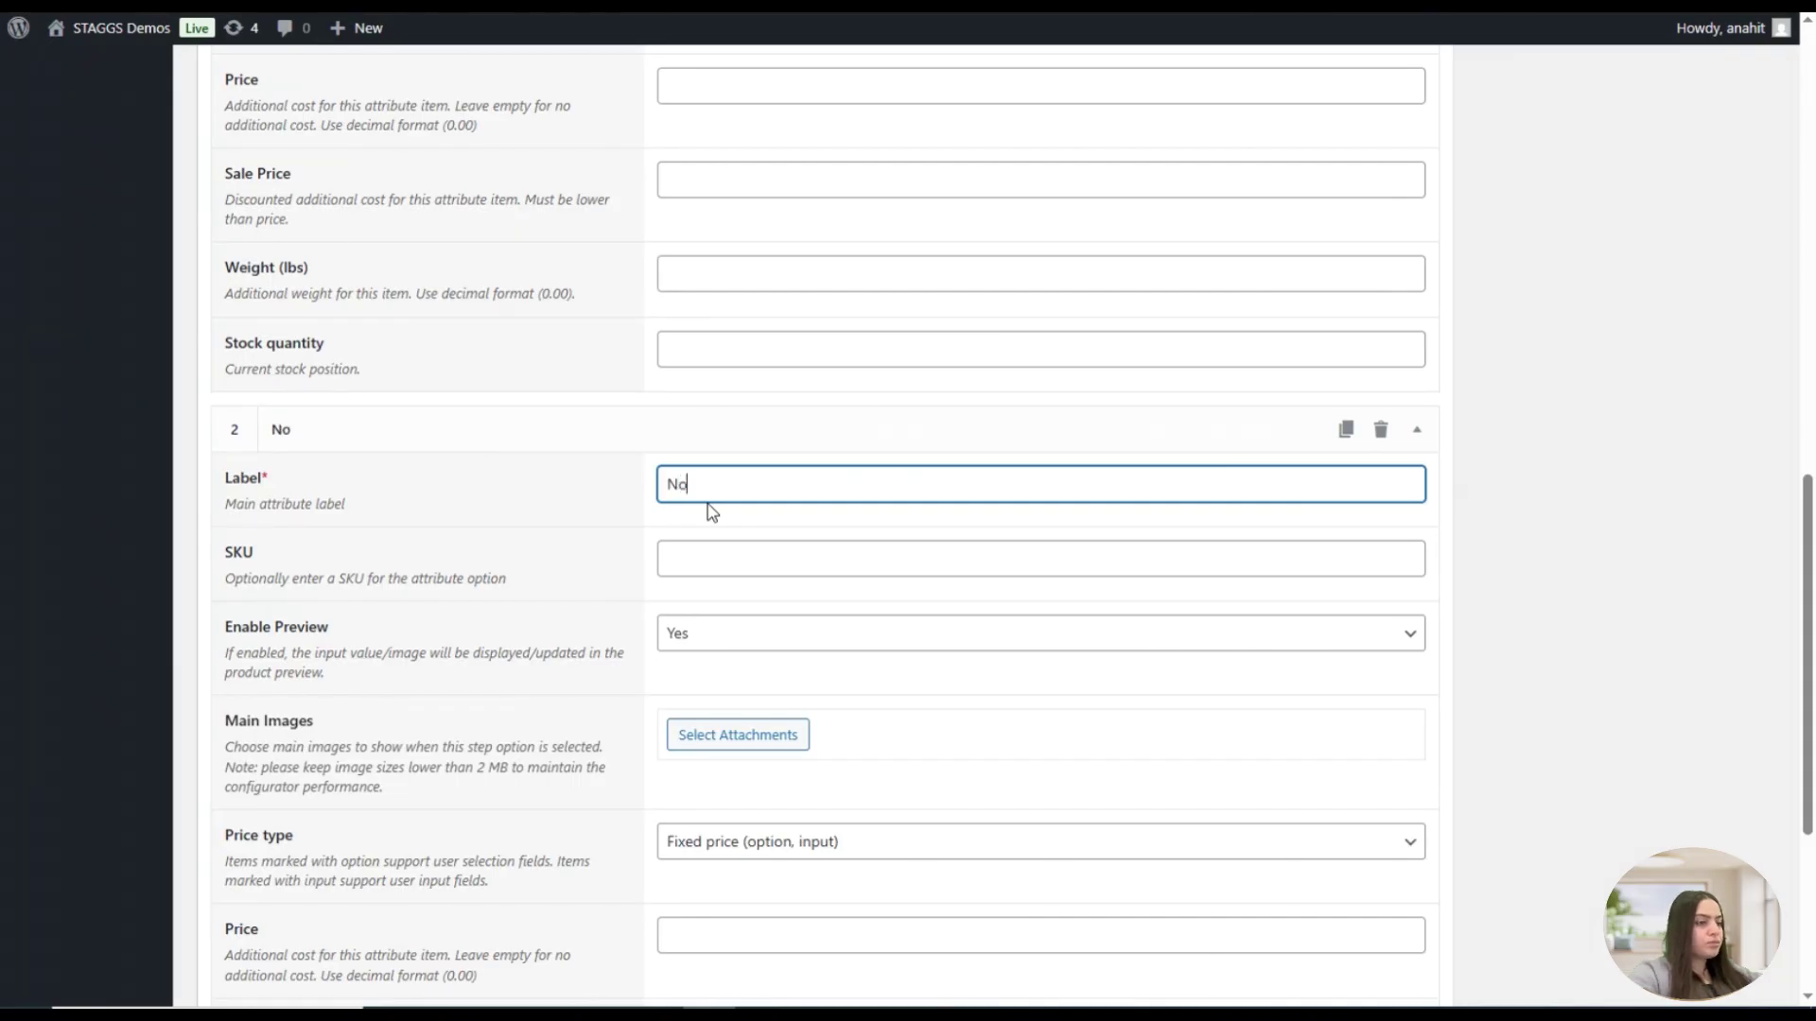
Give the Yes item a price of 99
{"action": "scroll", "coordinate": [679, 819], "scroll_direction": "up", "scroll_amount": 5}
{"action": "scroll", "coordinate": [679, 819], "scroll_direction": "down", "scroll_amount": 4}
{"action": "scroll", "coordinate": [356, 583], "scroll_direction": "up", "scroll_amount": 1}
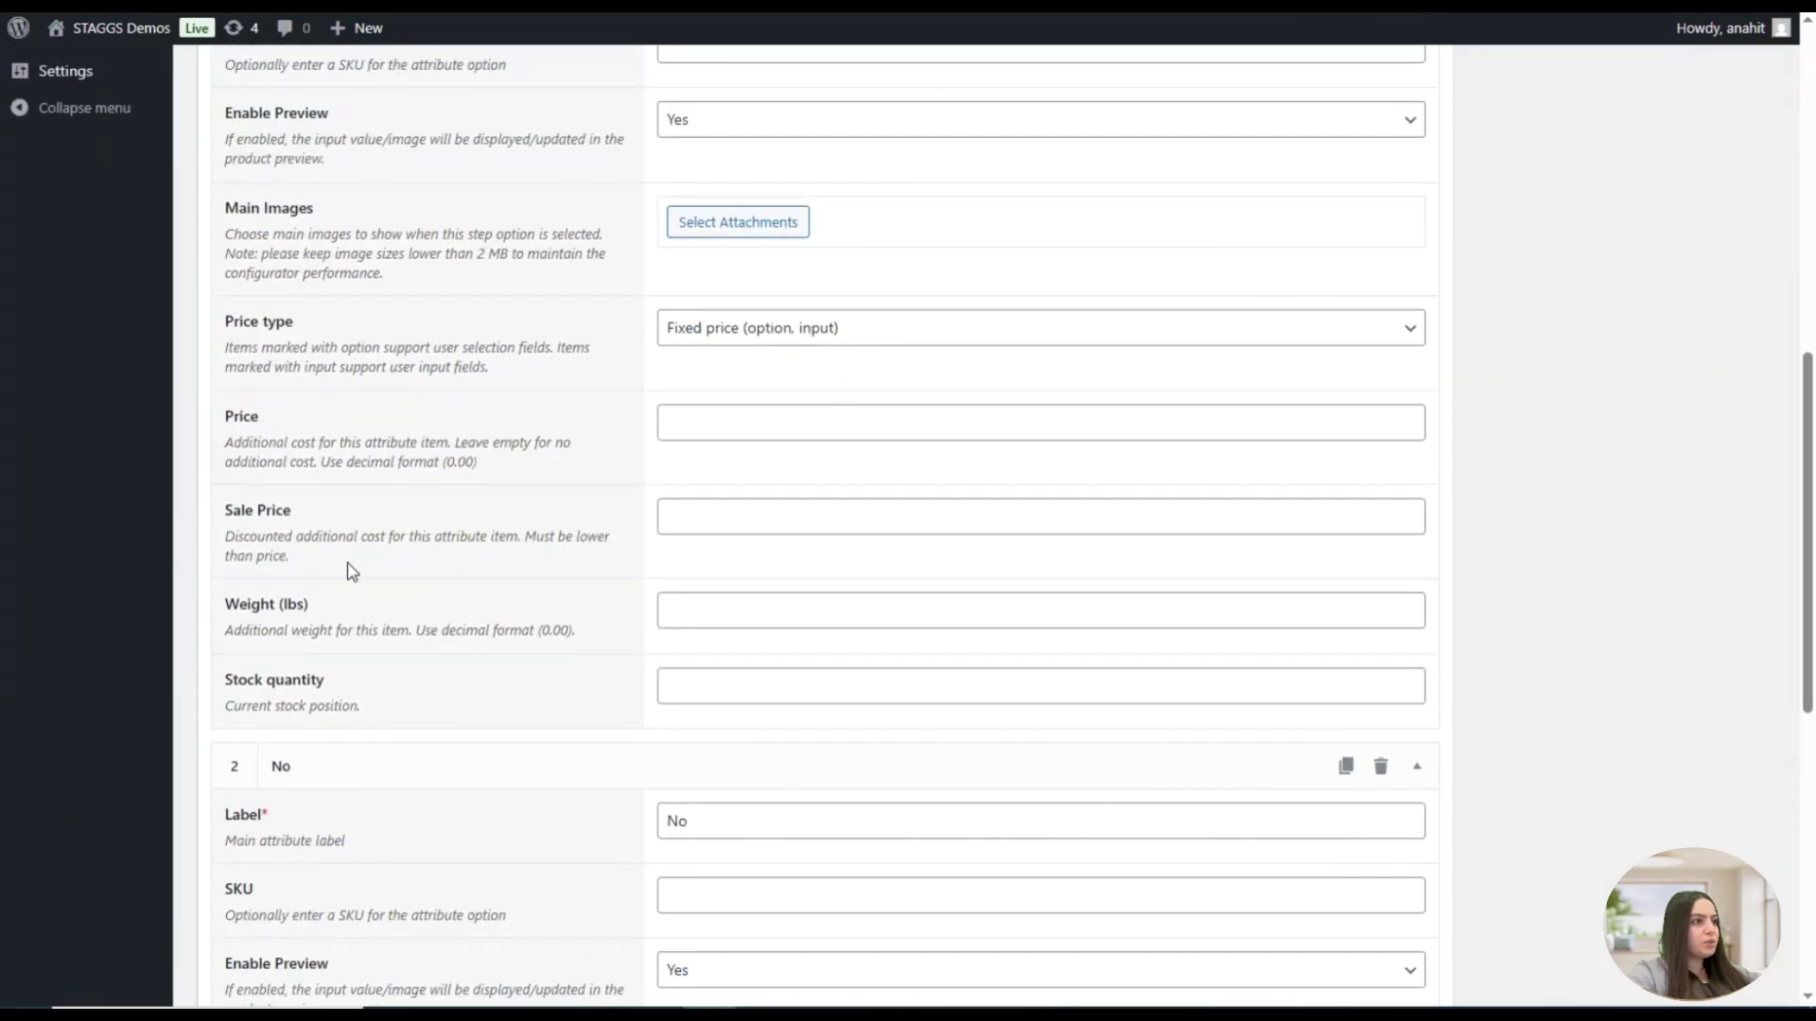
{"action": "left_click", "coordinate": [715, 427]}
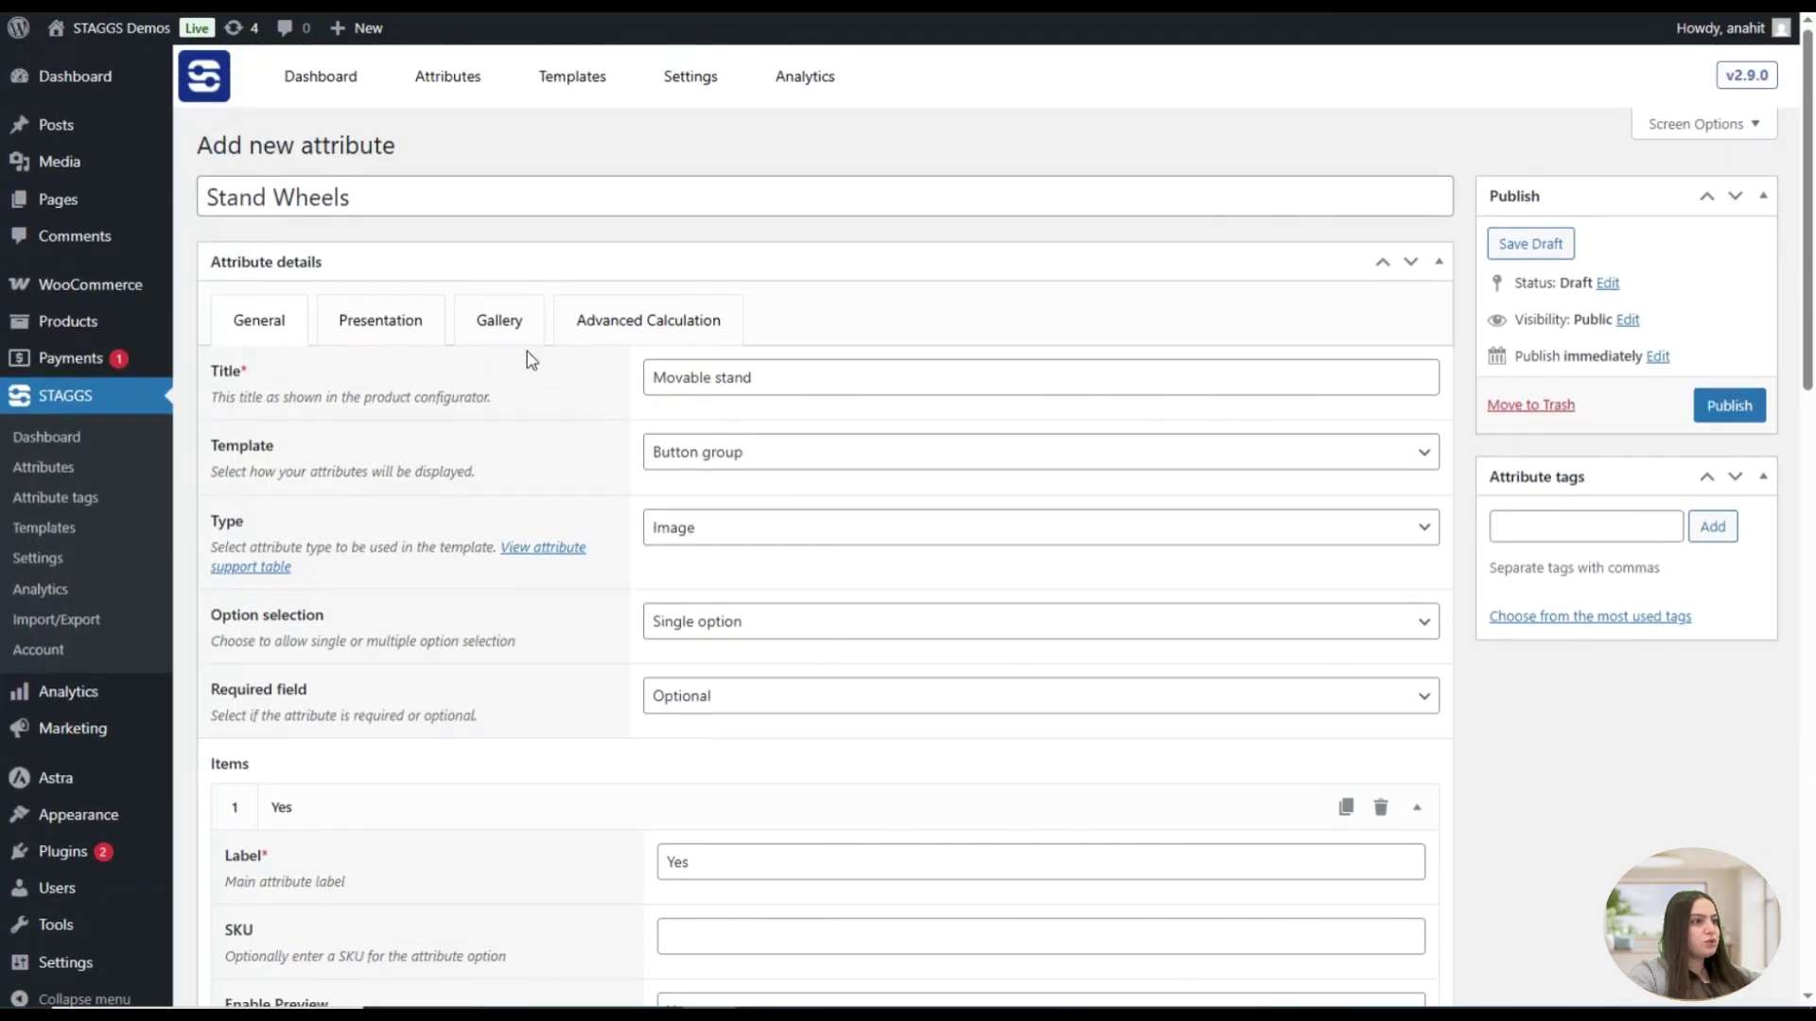
Set the attribute's gallery type to 3D model
{"action": "left_click", "coordinate": [503, 319]}
{"action": "left_click", "coordinate": [686, 380]}
{"action": "left_click", "coordinate": [716, 442]}
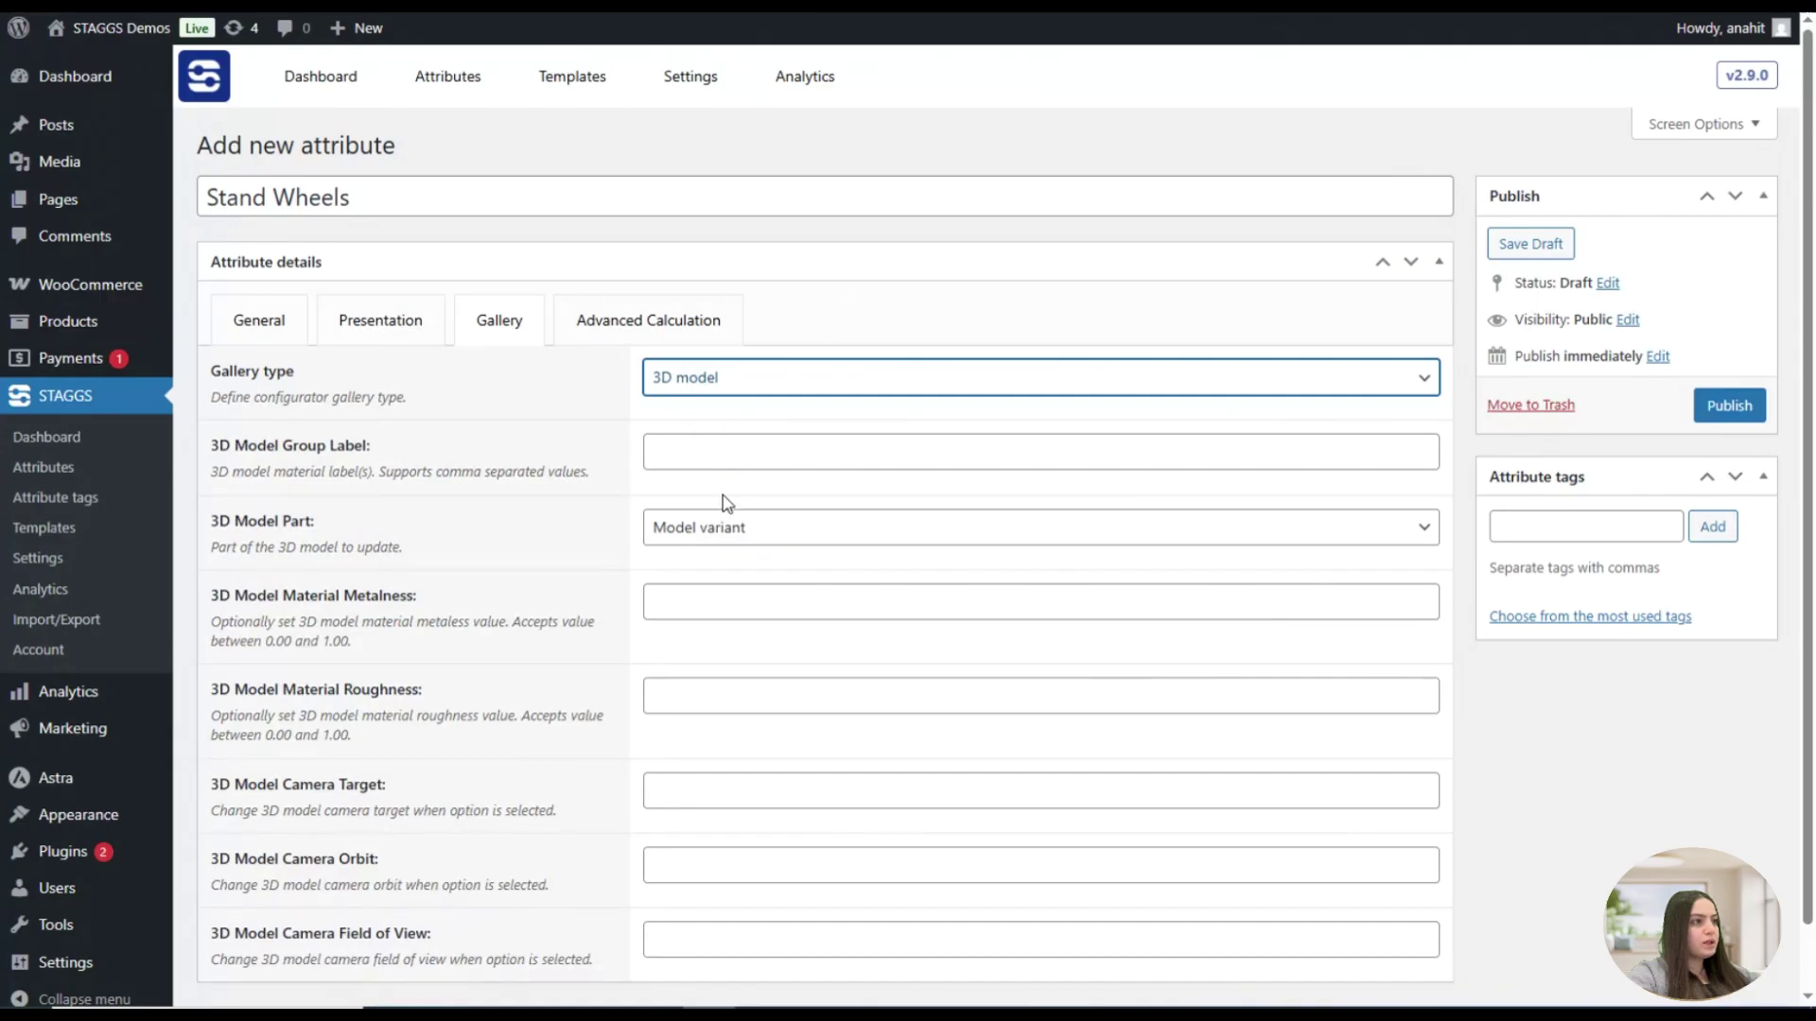
Set the 3D Model Part to Model node
{"action": "left_click", "coordinate": [719, 526]}
{"action": "left_click", "coordinate": [757, 588]}
{"action": "left_click", "coordinate": [590, 524]}
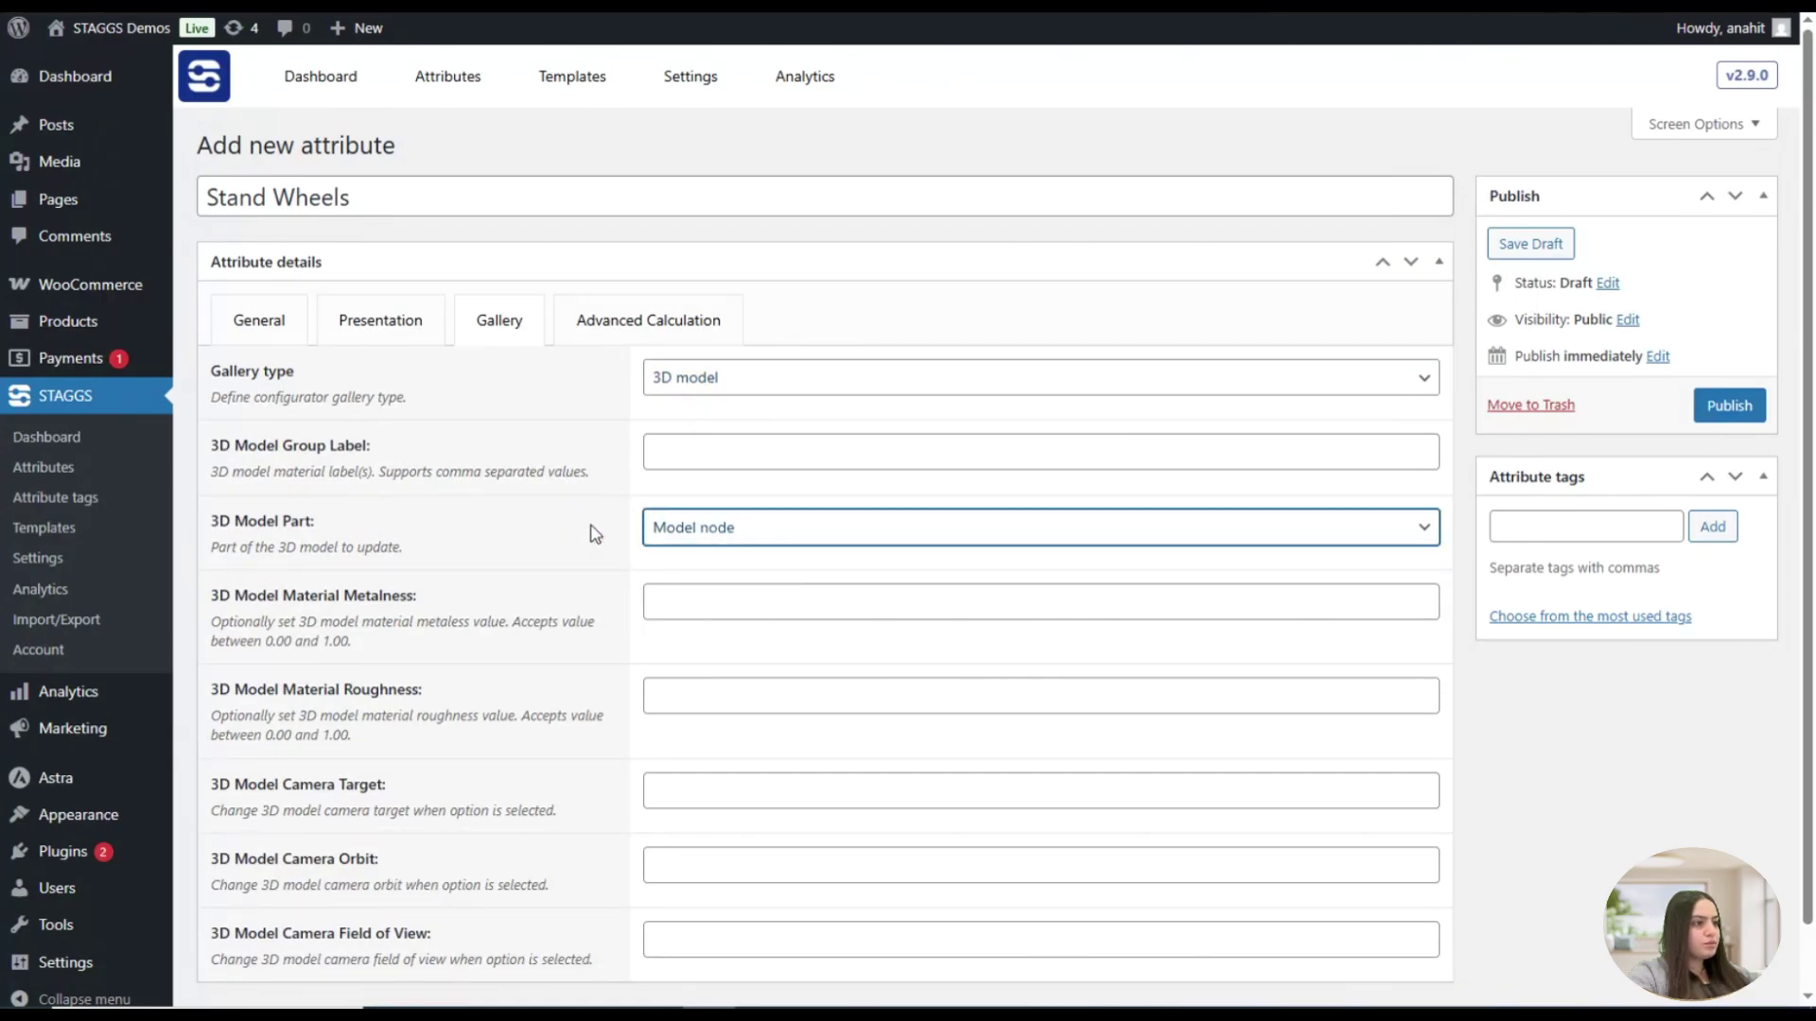
{"action": "scroll", "coordinate": [595, 534], "scroll_direction": "down", "scroll_amount": 2}
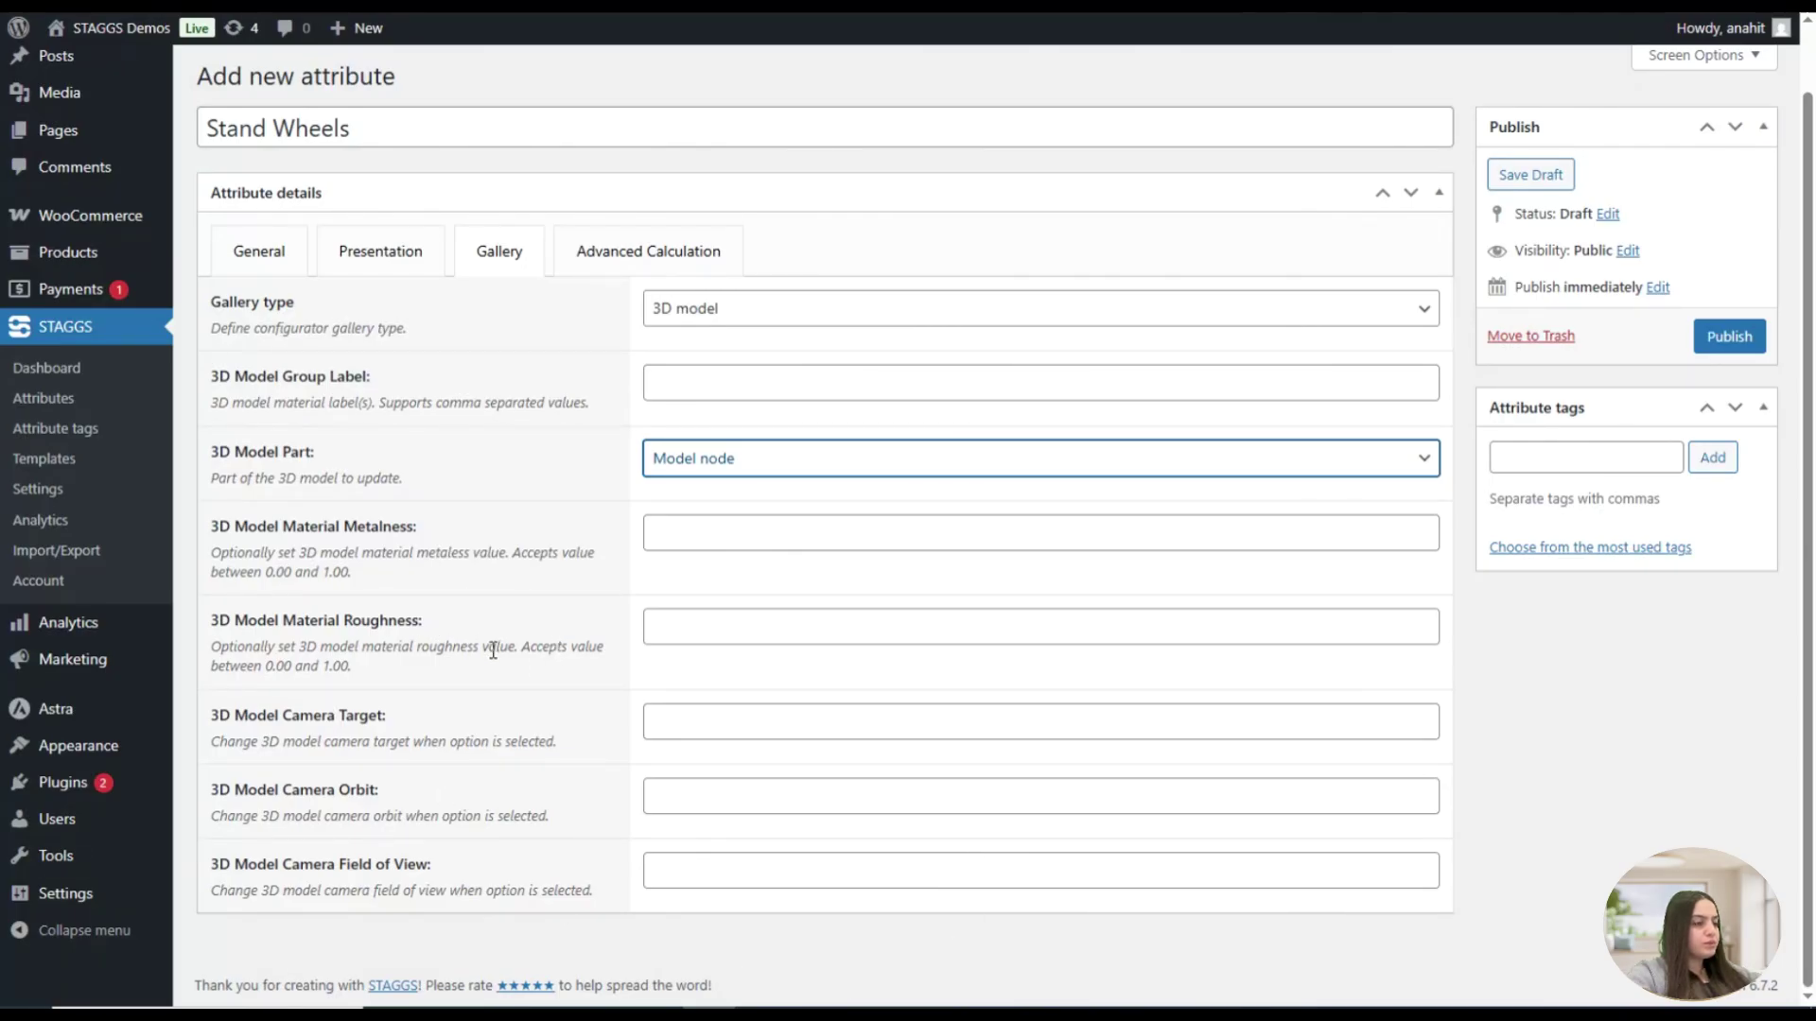
{"action": "scroll", "coordinate": [493, 651], "scroll_direction": "up", "scroll_amount": 2}
Review the Yes and No items on the General tab and publish Stand Wheels
{"action": "left_click", "coordinate": [256, 319]}
{"action": "scroll", "coordinate": [709, 464], "scroll_direction": "down", "scroll_amount": 4}
{"action": "scroll", "coordinate": [707, 463], "scroll_direction": "down", "scroll_amount": 3}
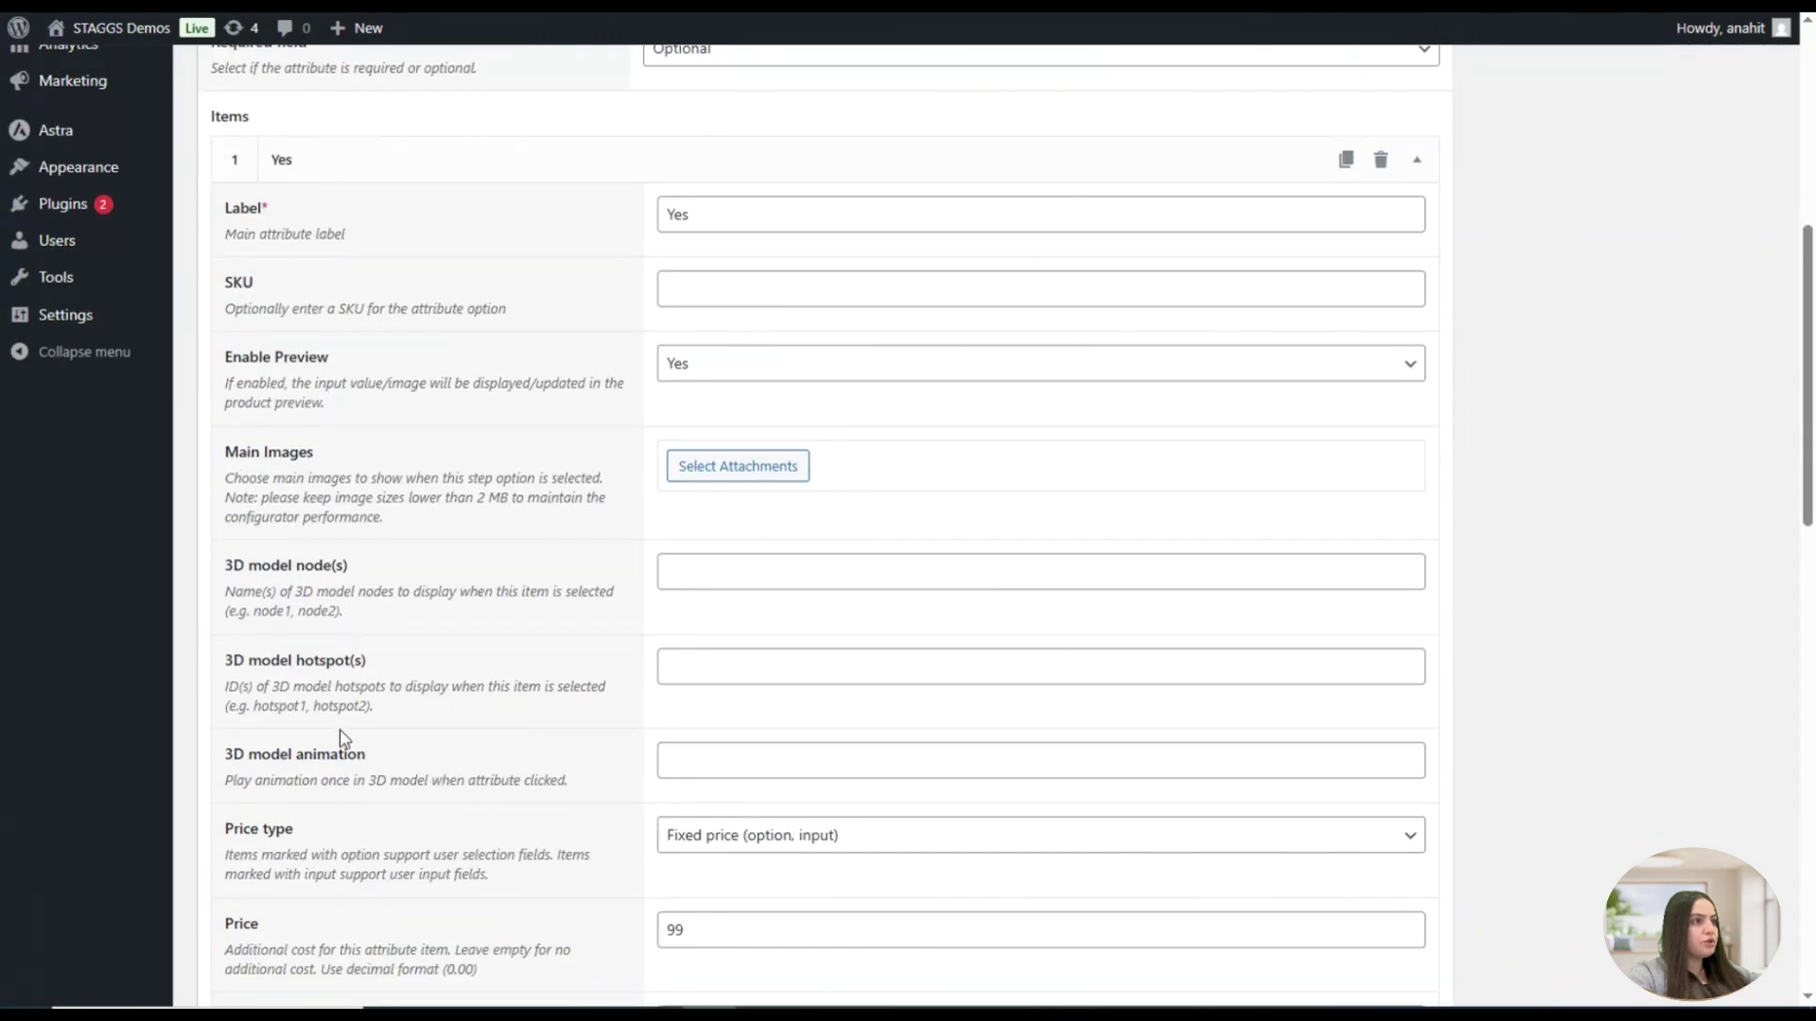
{"action": "scroll", "coordinate": [422, 531], "scroll_direction": "down", "scroll_amount": 2}
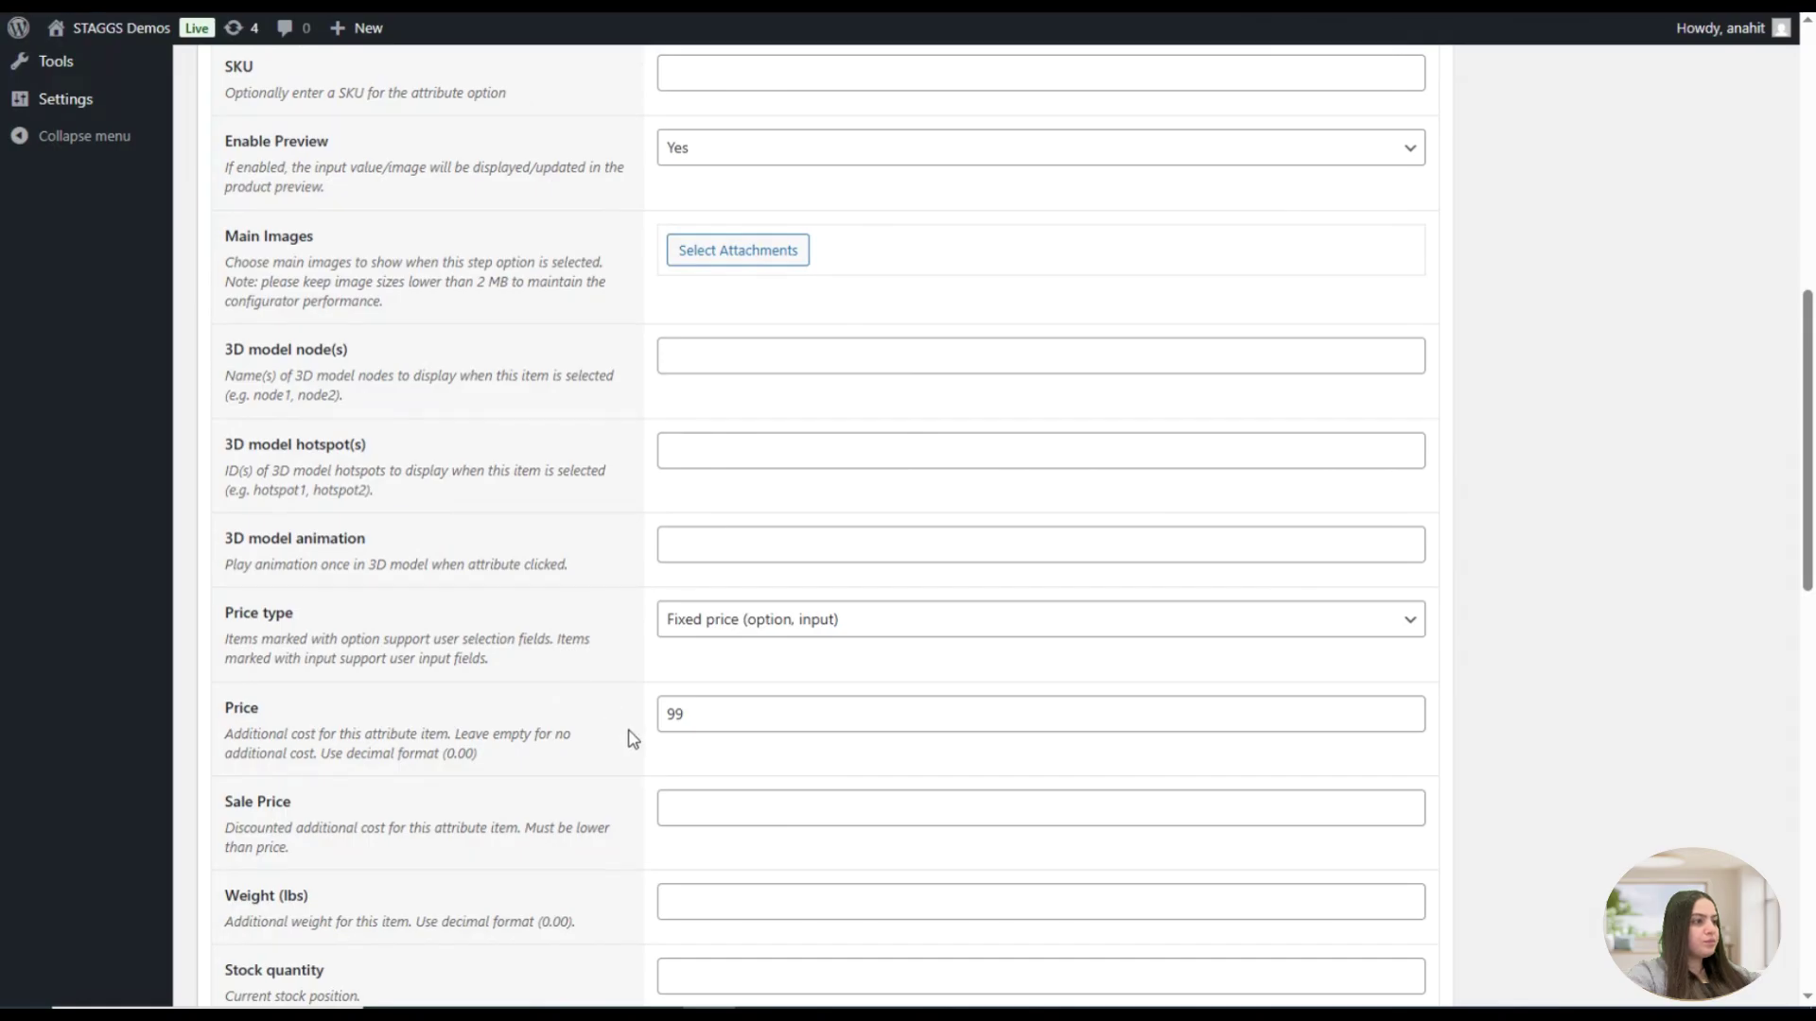
{"action": "scroll", "coordinate": [610, 819], "scroll_direction": "up", "scroll_amount": 10}
{"action": "left_click", "coordinate": [1728, 405]}
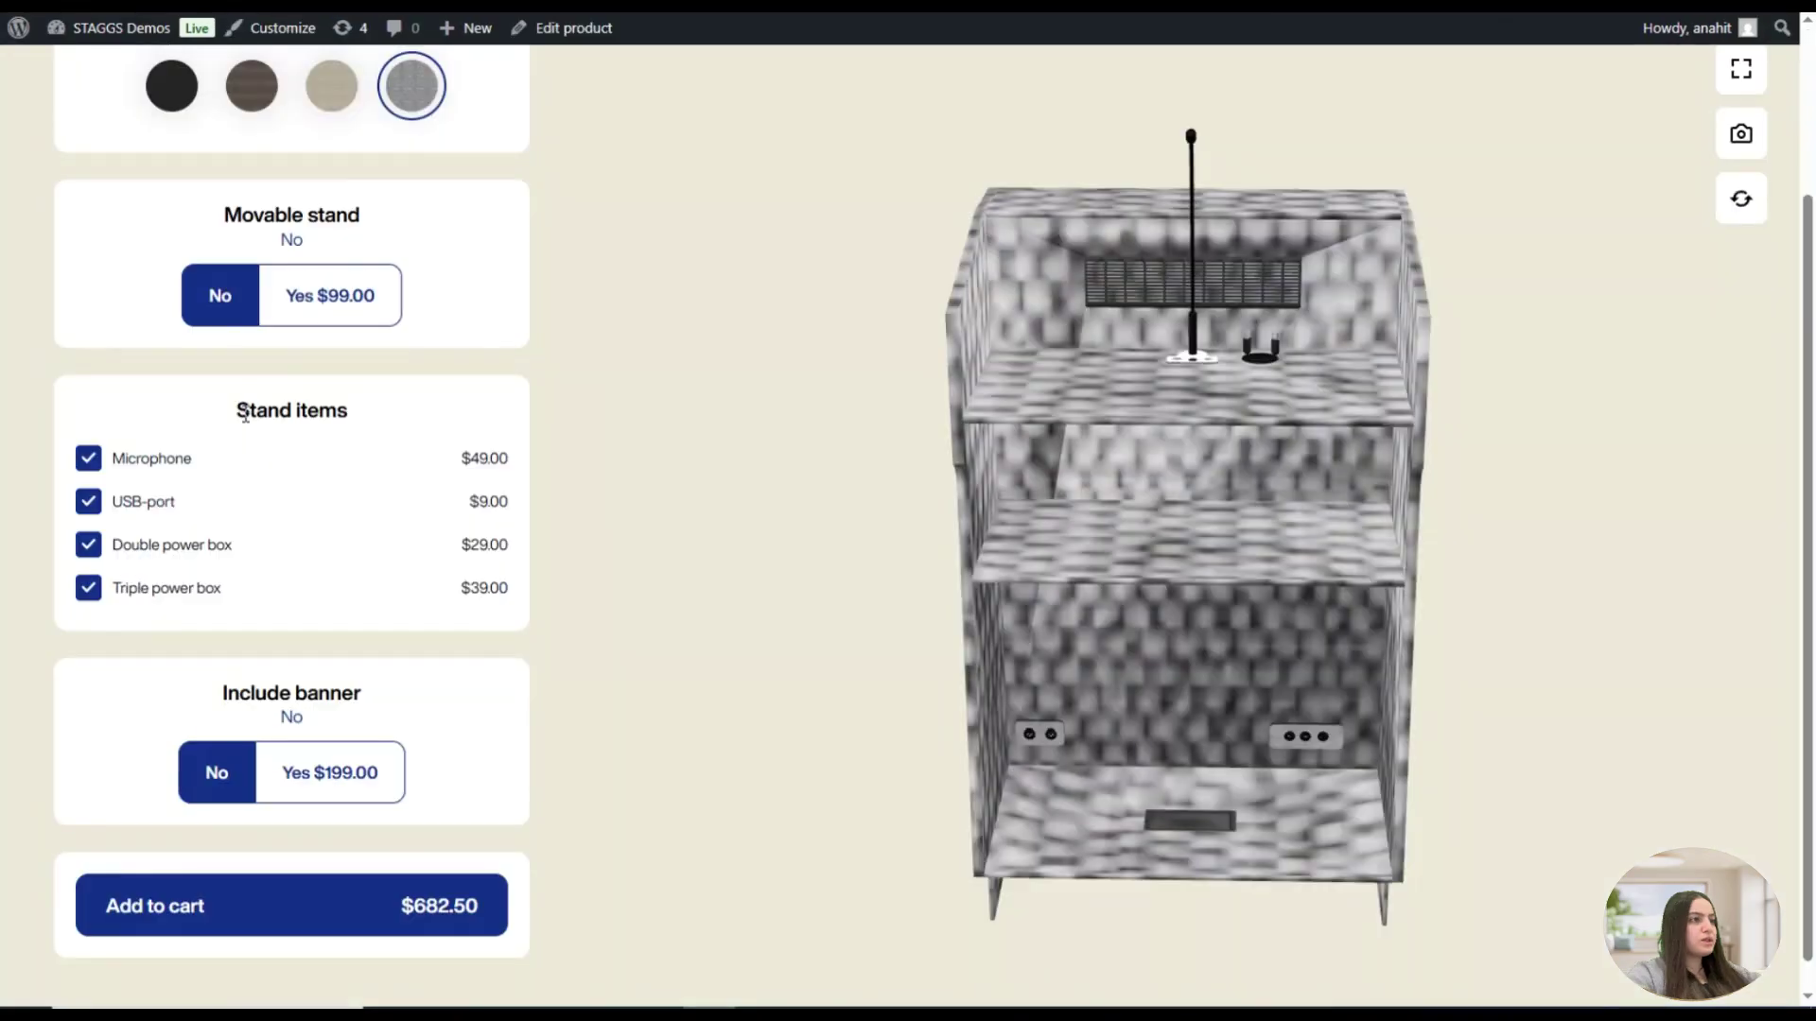
{"action": "left_click_drag", "start_coordinate": [241, 409], "coordinate": [385, 410]}
{"action": "left_click", "coordinate": [389, 401]}
{"action": "left_click", "coordinate": [88, 458]}
{"action": "left_click", "coordinate": [88, 501]}
{"action": "left_click", "coordinate": [88, 544]}
{"action": "left_click", "coordinate": [88, 587]}
{"action": "left_click", "coordinate": [88, 458]}
{"action": "left_click", "coordinate": [88, 501]}
{"action": "left_click", "coordinate": [88, 545]}
{"action": "left_click", "coordinate": [88, 587]}
{"action": "left_click", "coordinate": [88, 545]}
{"action": "left_click", "coordinate": [88, 501]}
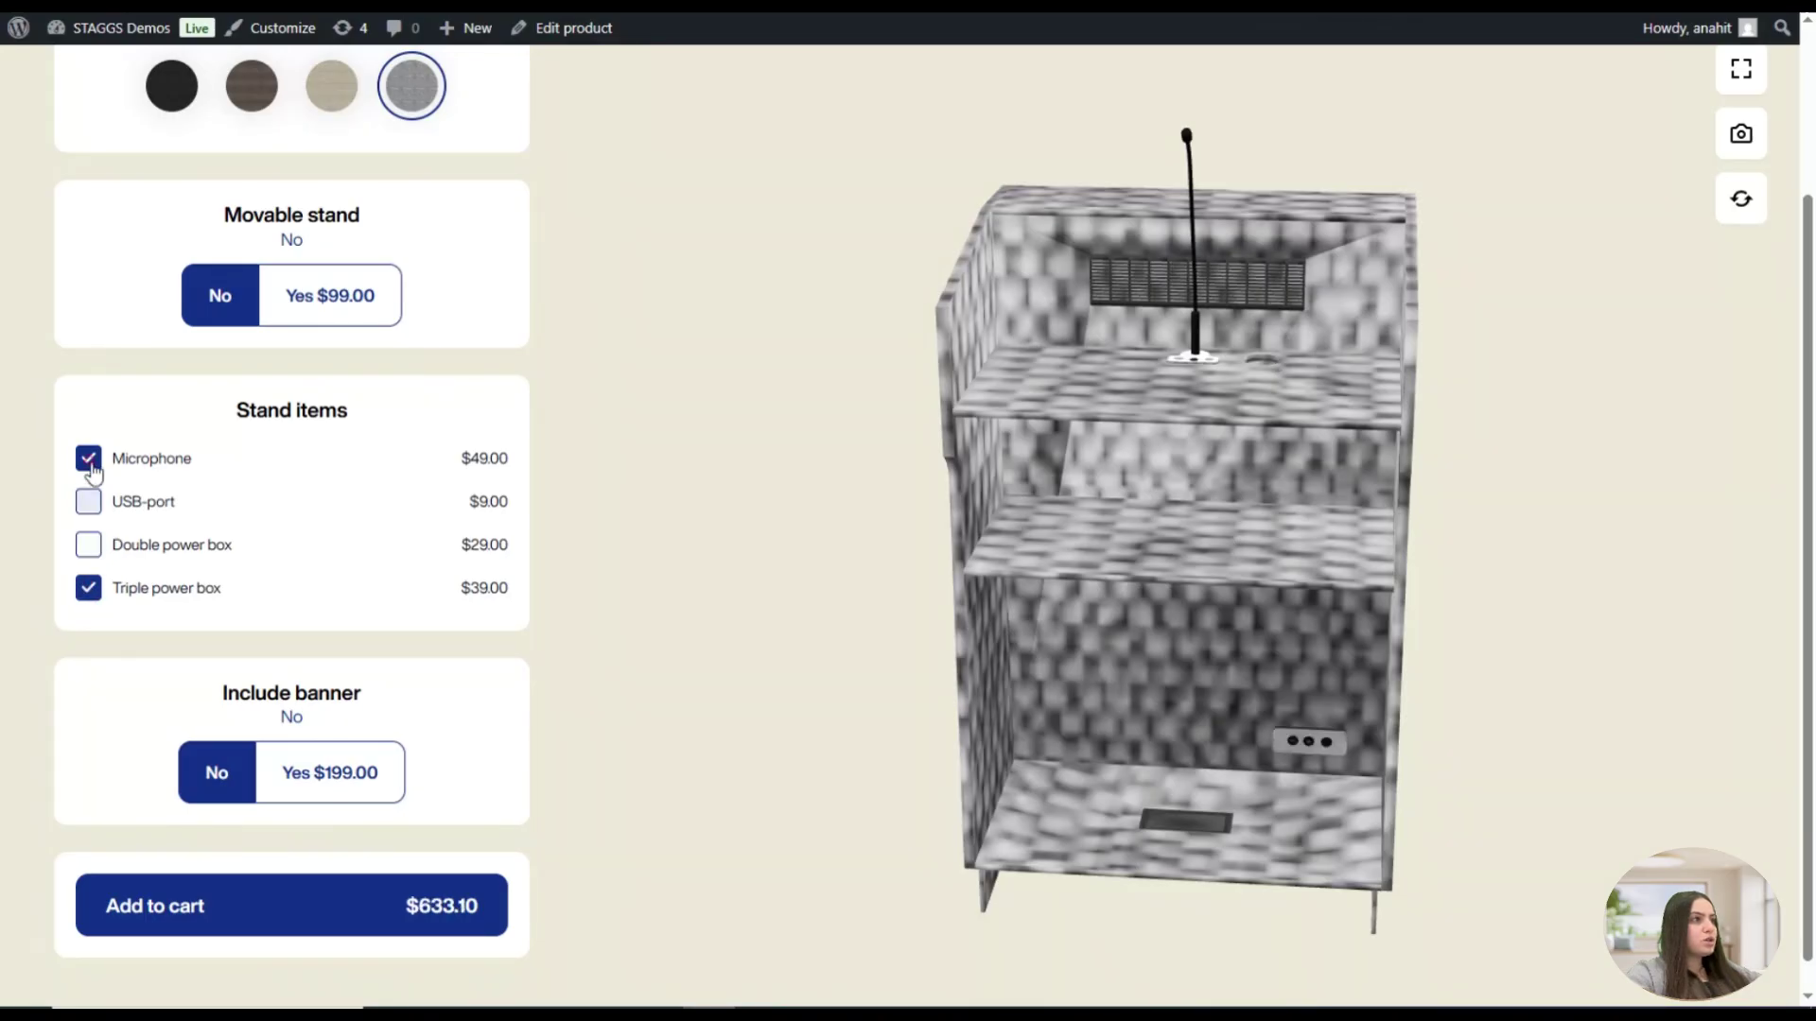
{"action": "left_click", "coordinate": [88, 458]}
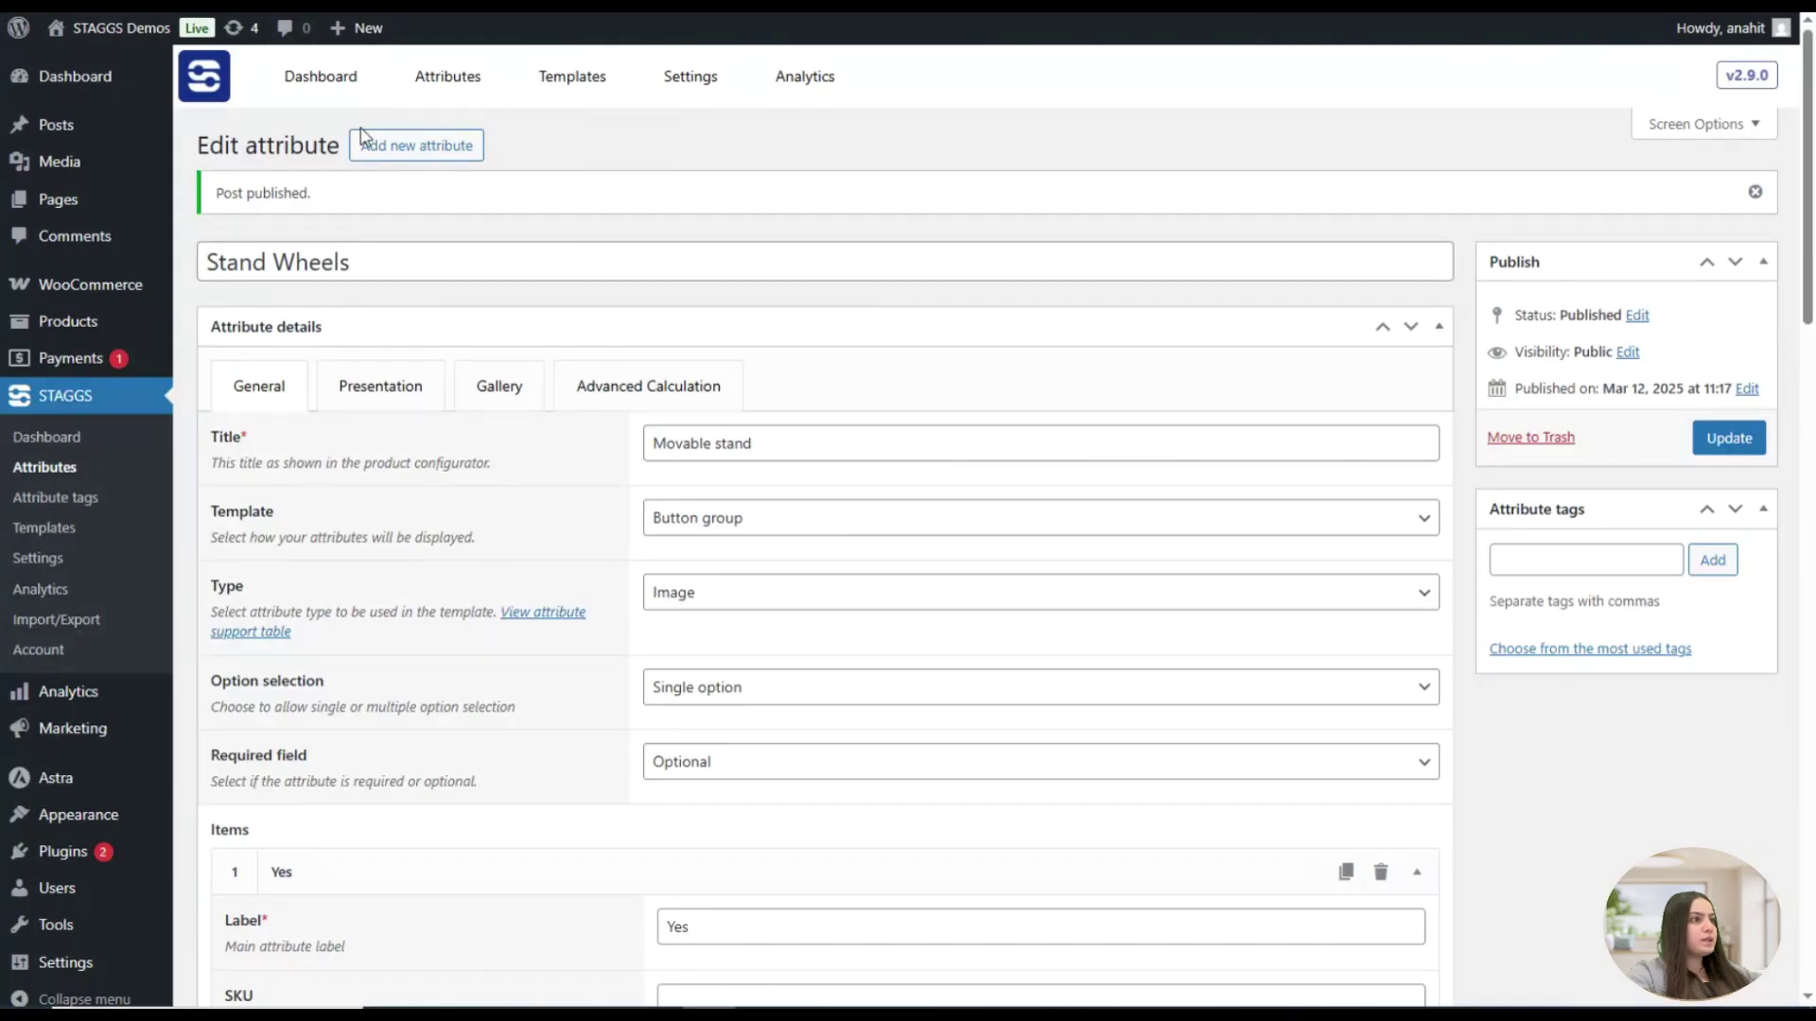
Create a new attribute named Stand Items and reuse that name as its title
{"action": "left_click", "coordinate": [408, 147]}
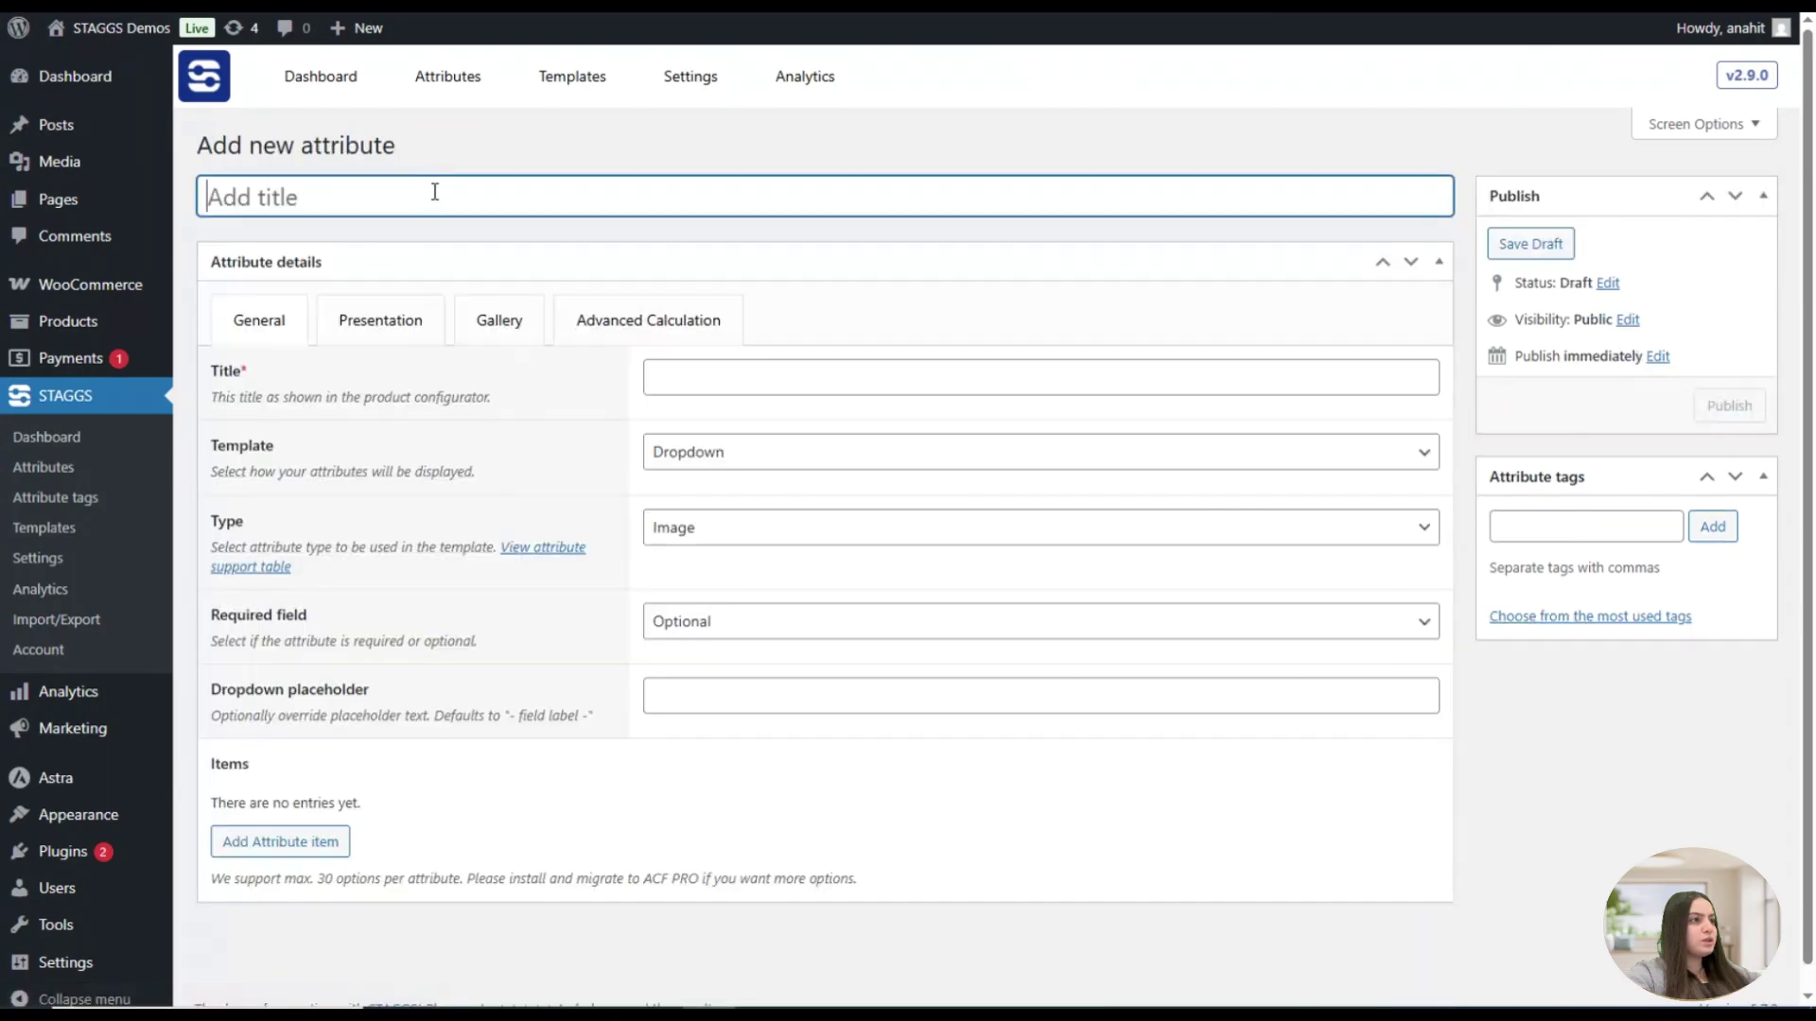
{"action": "left_click", "coordinate": [441, 199]}
{"action": "type", "text": "St"}
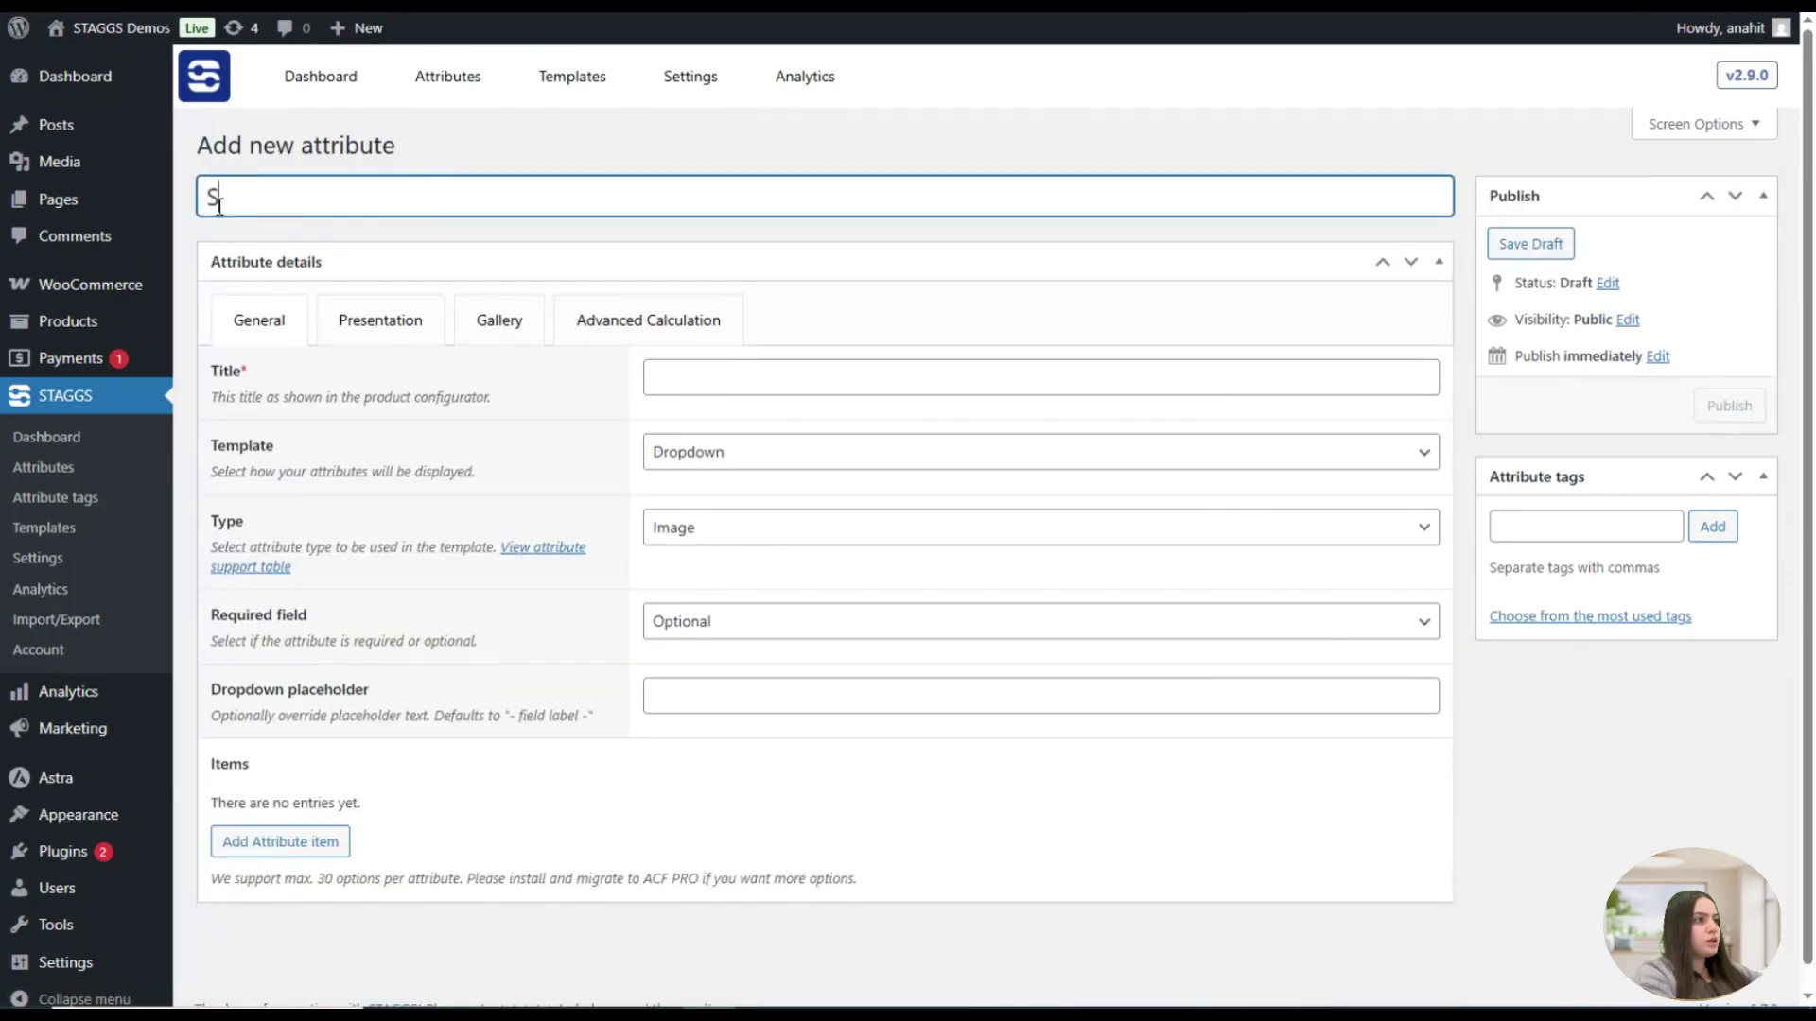
{"action": "type", "text": "and"}
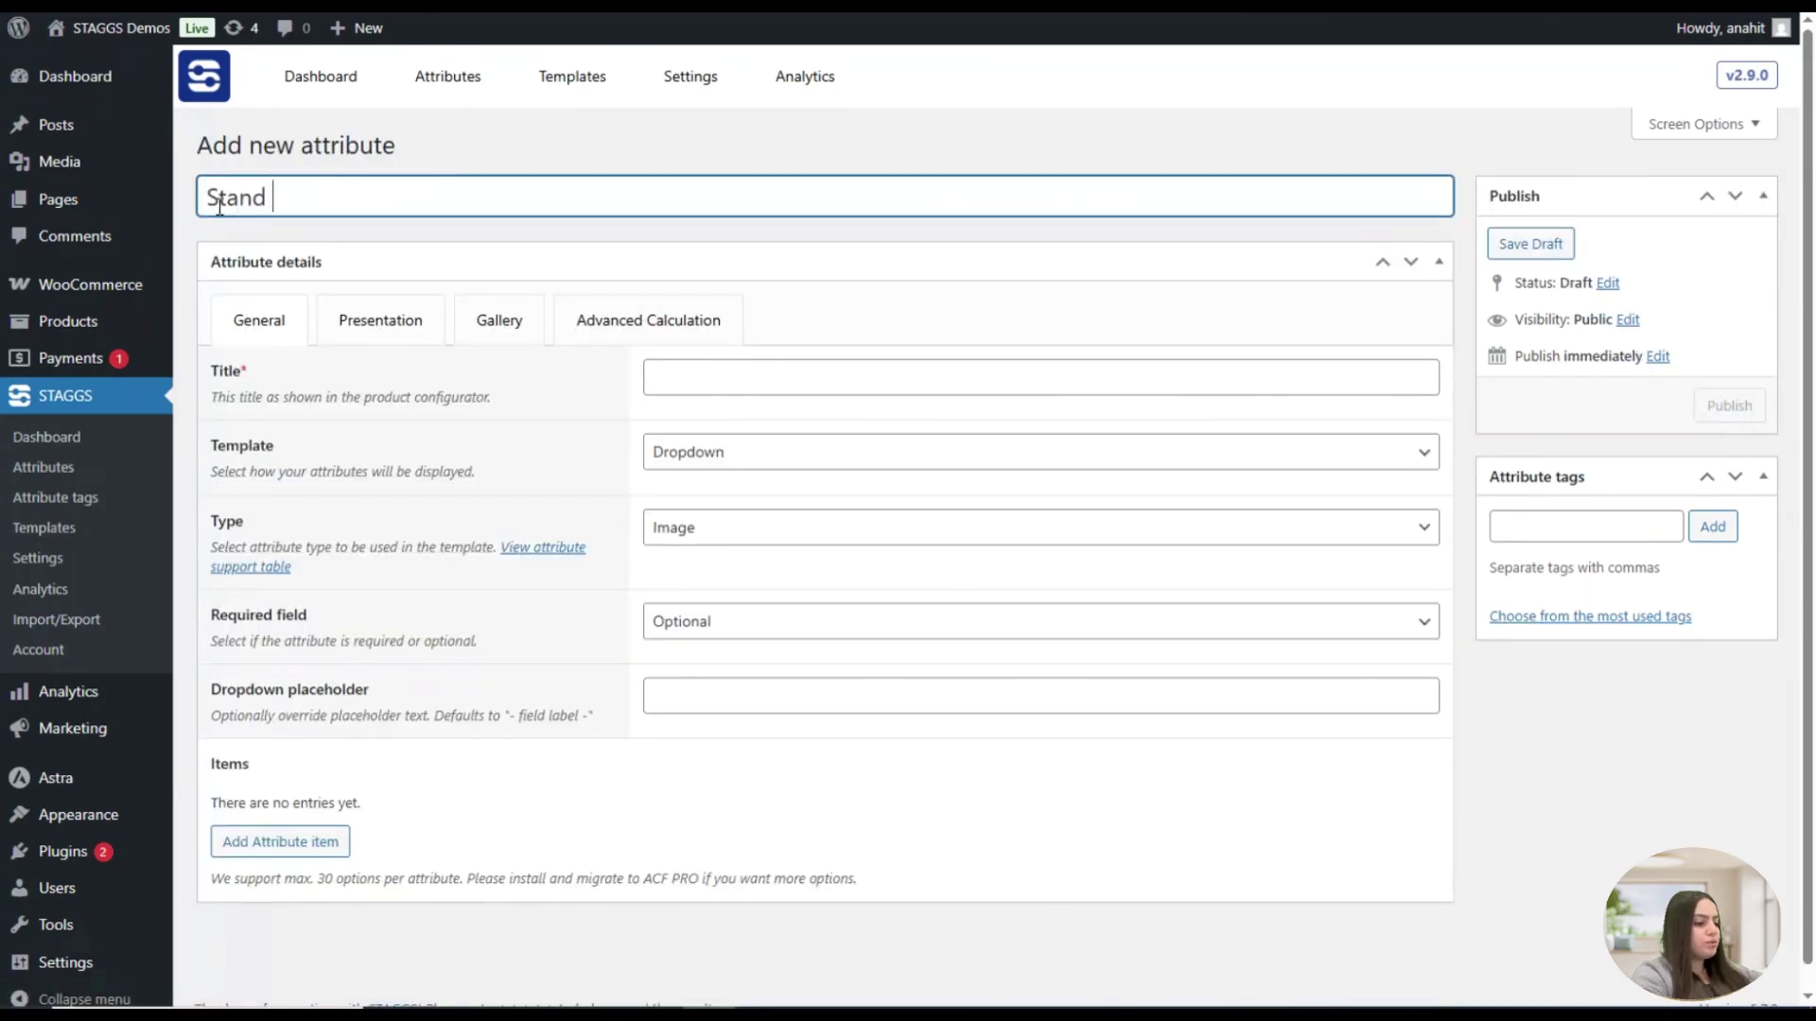
{"action": "type", "text": " ITE"}
{"action": "type", "text": "tems"}
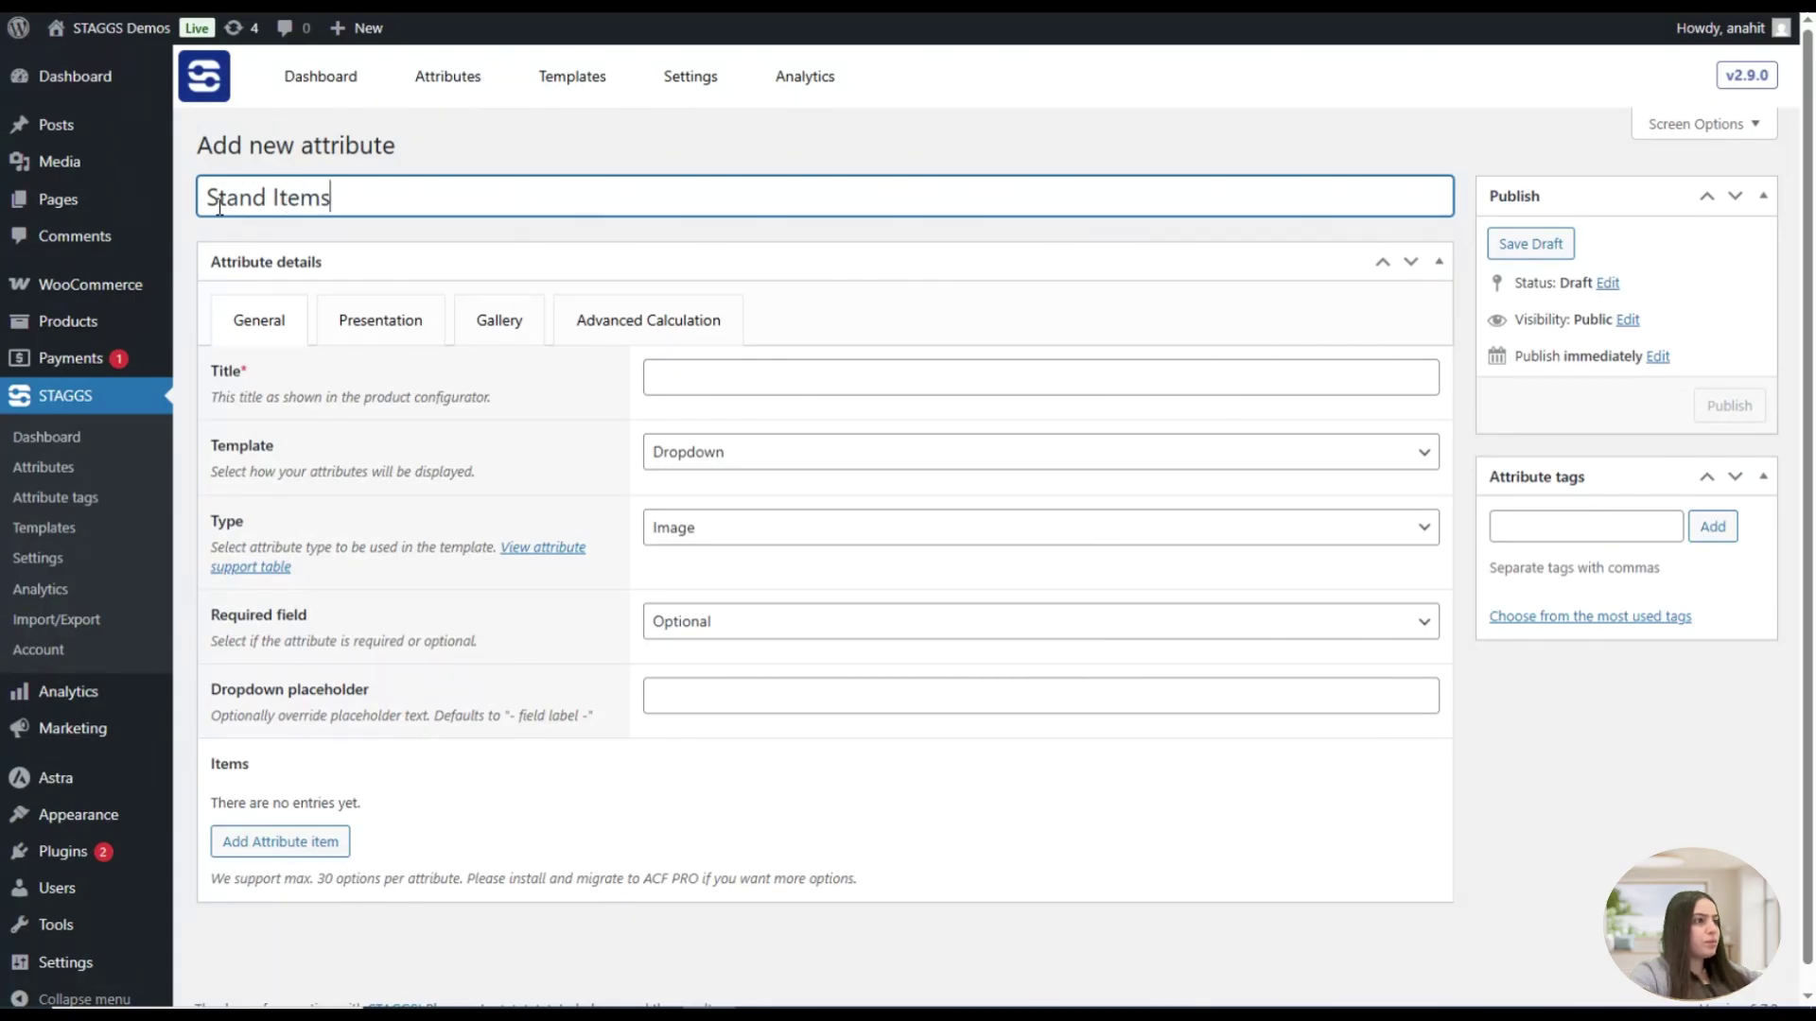
{"action": "key", "text": "ctrl+a"}
{"action": "key", "text": "ctrl+c"}
{"action": "left_click", "coordinate": [683, 377]}
{"action": "key", "text": "ctrl+v"}
Set the Stand Items template to Tickboxes
{"action": "left_click", "coordinate": [736, 450]}
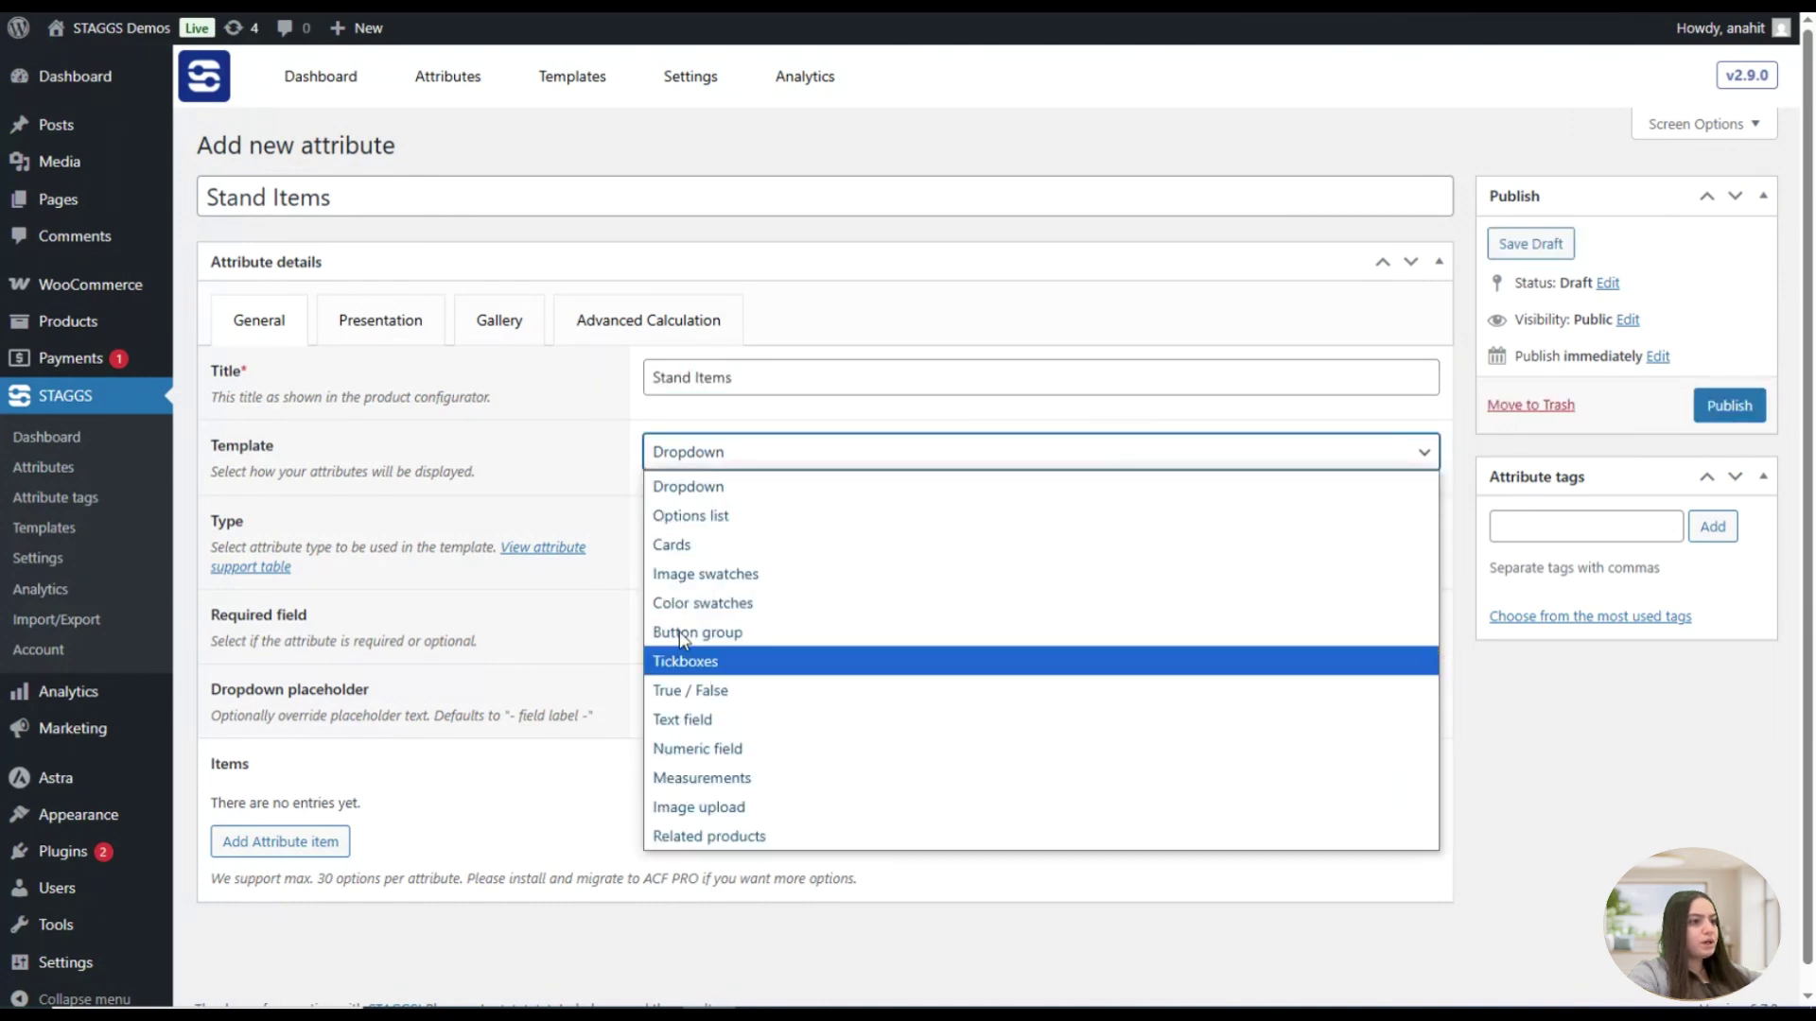
{"action": "left_click", "coordinate": [707, 662]}
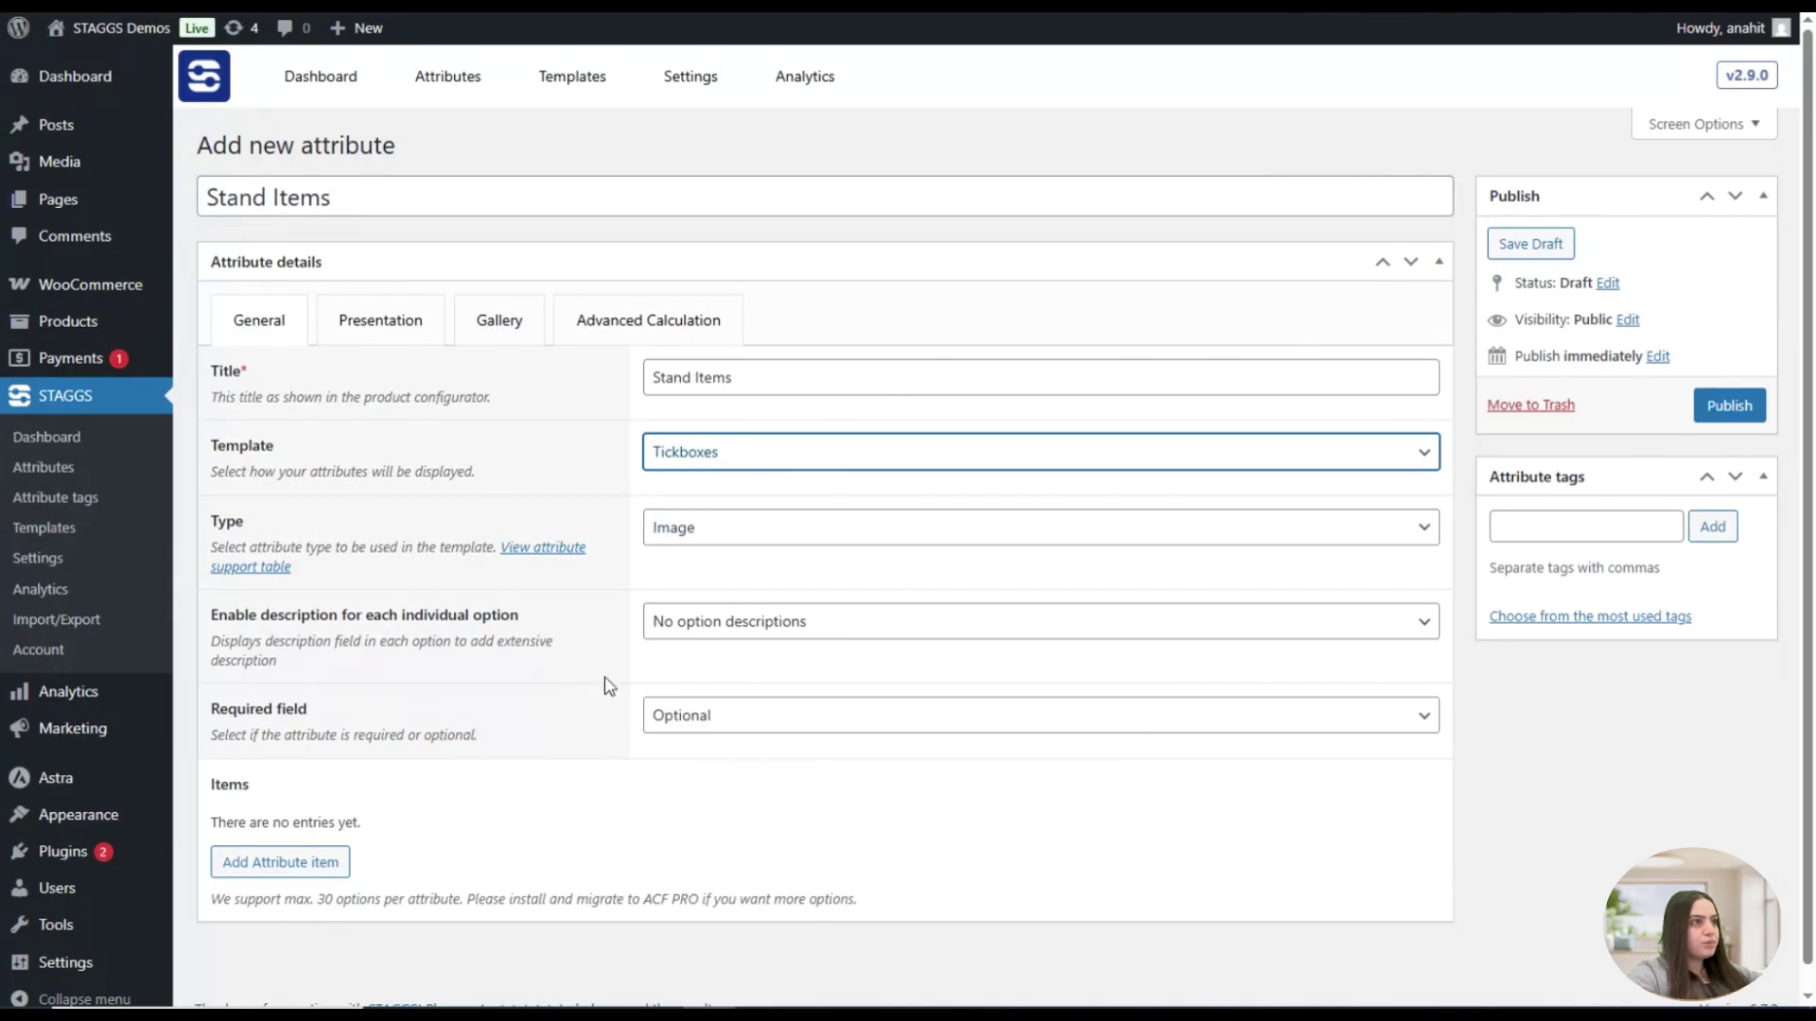
{"action": "scroll", "coordinate": [396, 641], "scroll_direction": "down", "scroll_amount": 1}
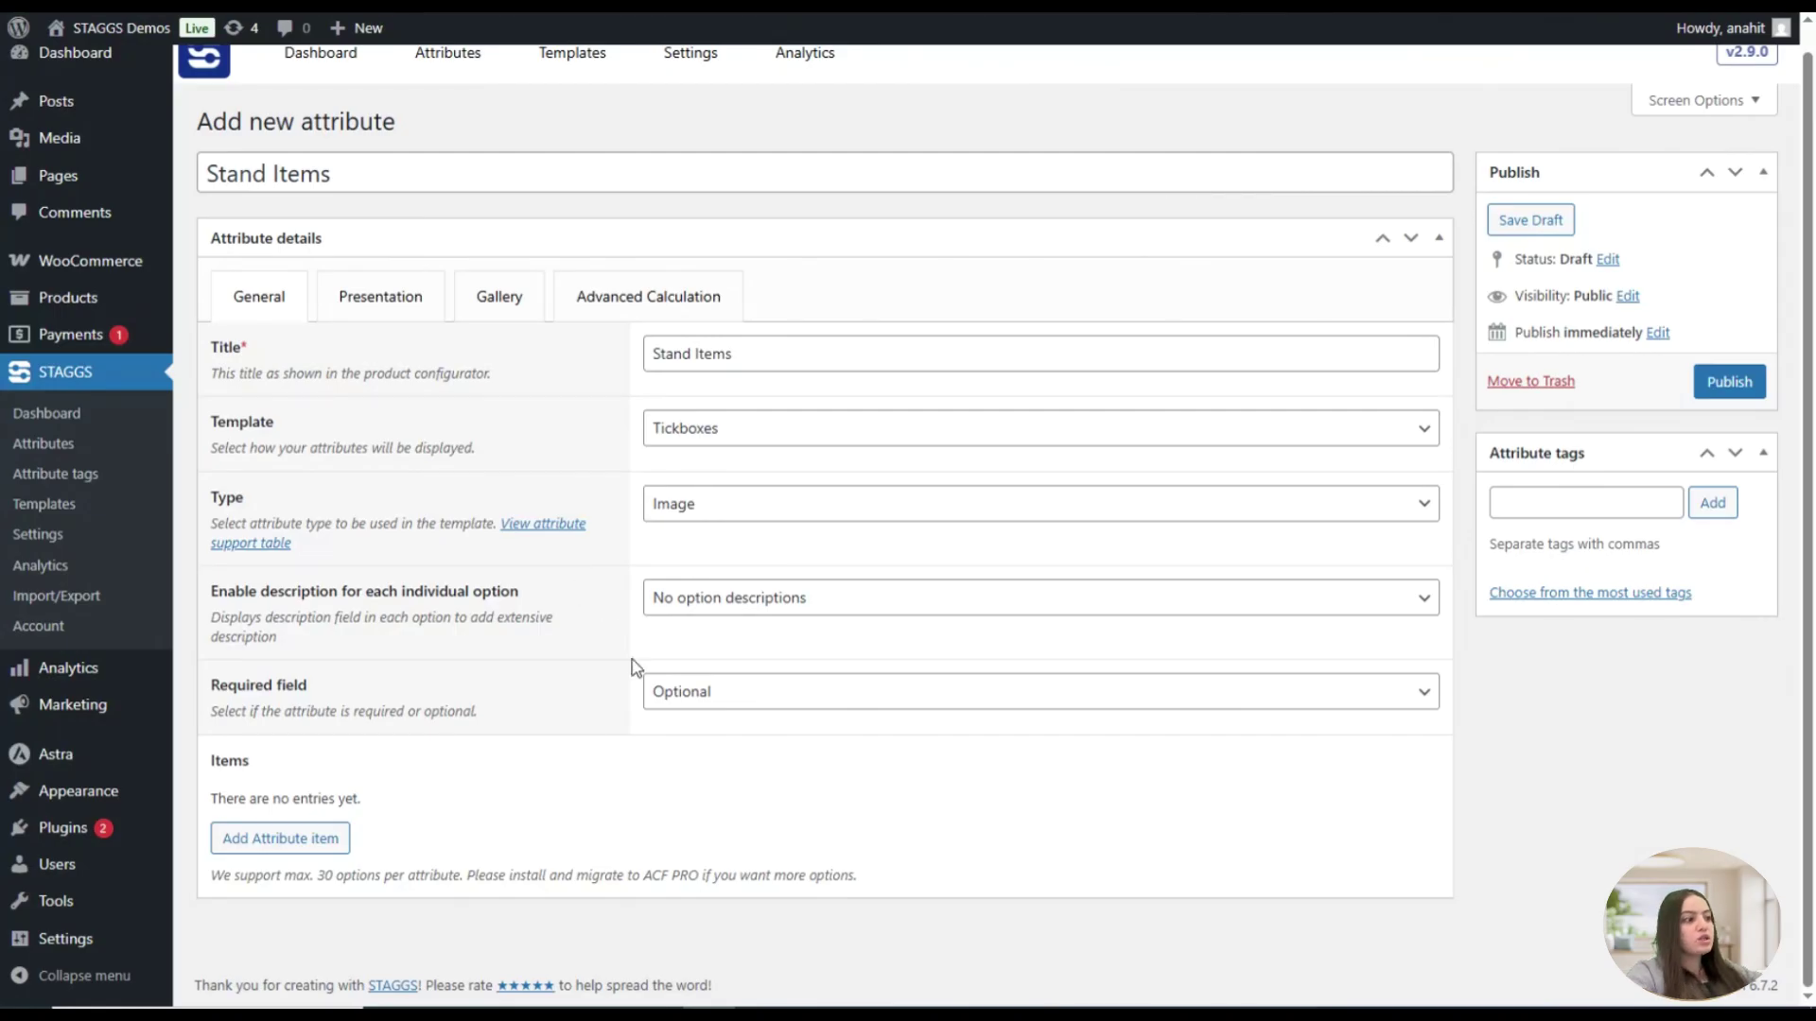
Add a Microphone item whose gallery is a 3D model updating a model node
{"action": "left_click", "coordinate": [336, 838]}
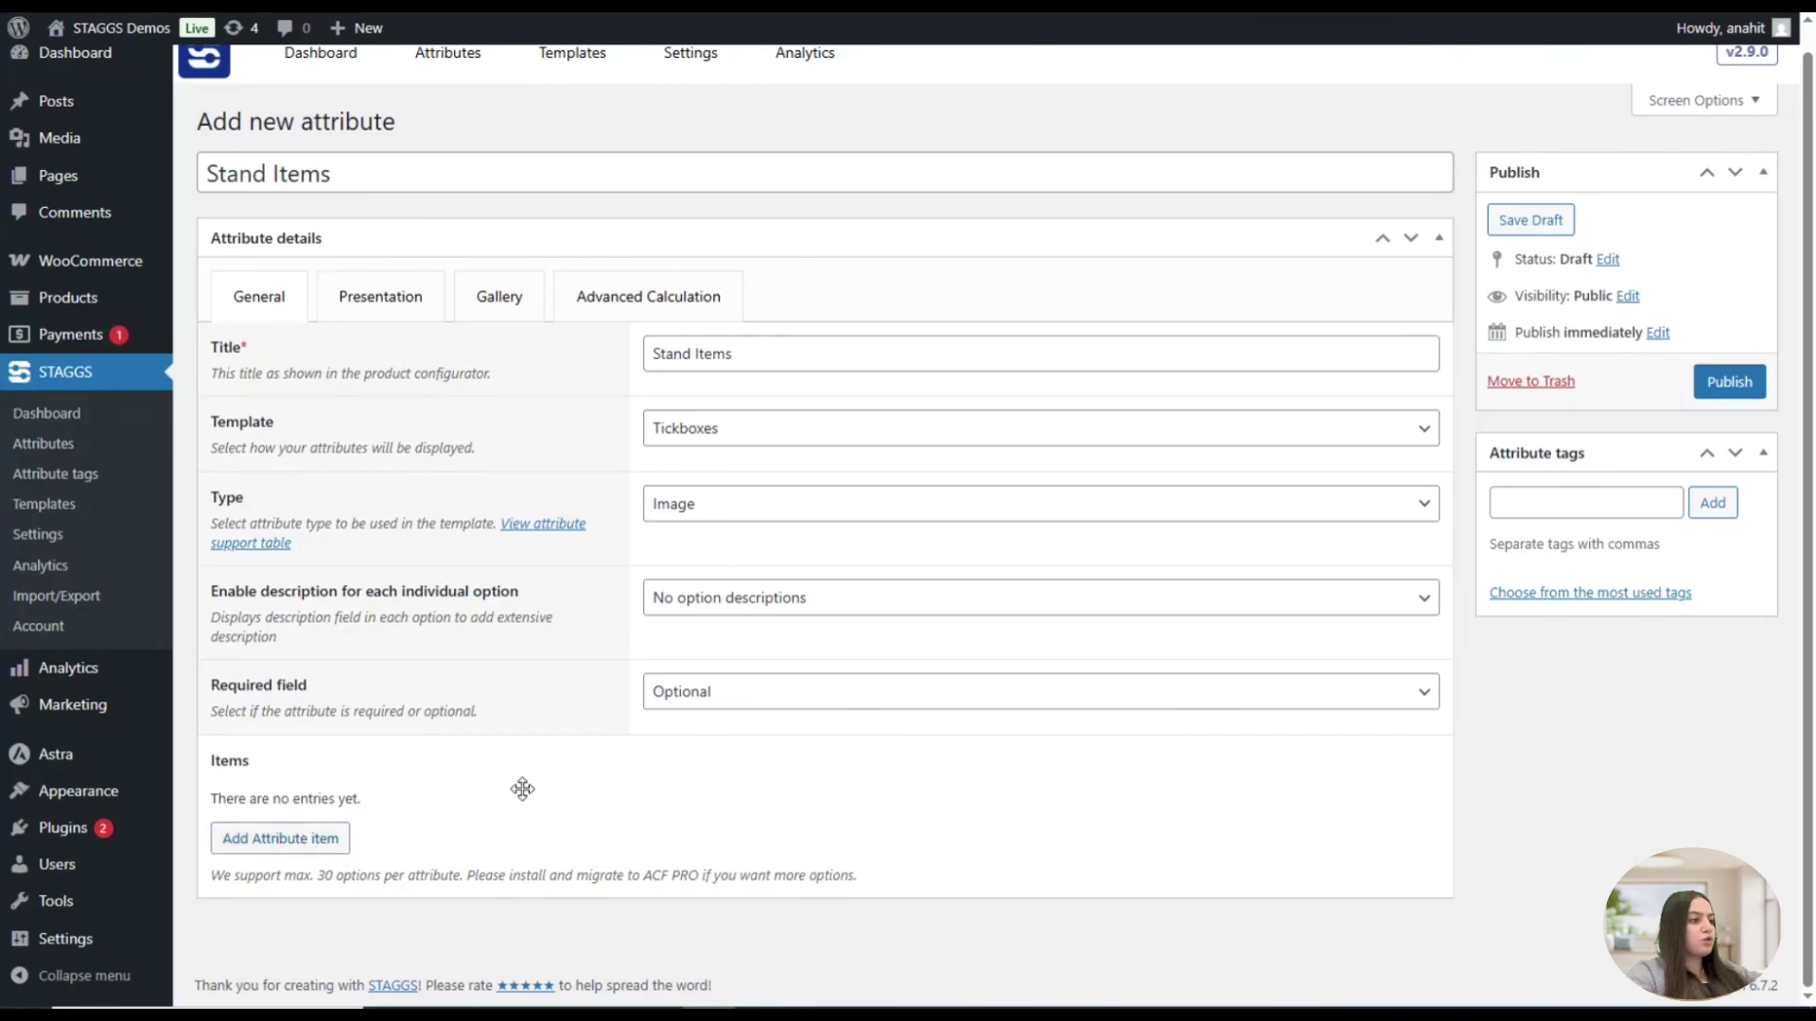
{"action": "scroll", "coordinate": [648, 796], "scroll_direction": "down", "scroll_amount": 3}
{"action": "left_click", "coordinate": [689, 535]}
{"action": "type", "text": "Microph"}
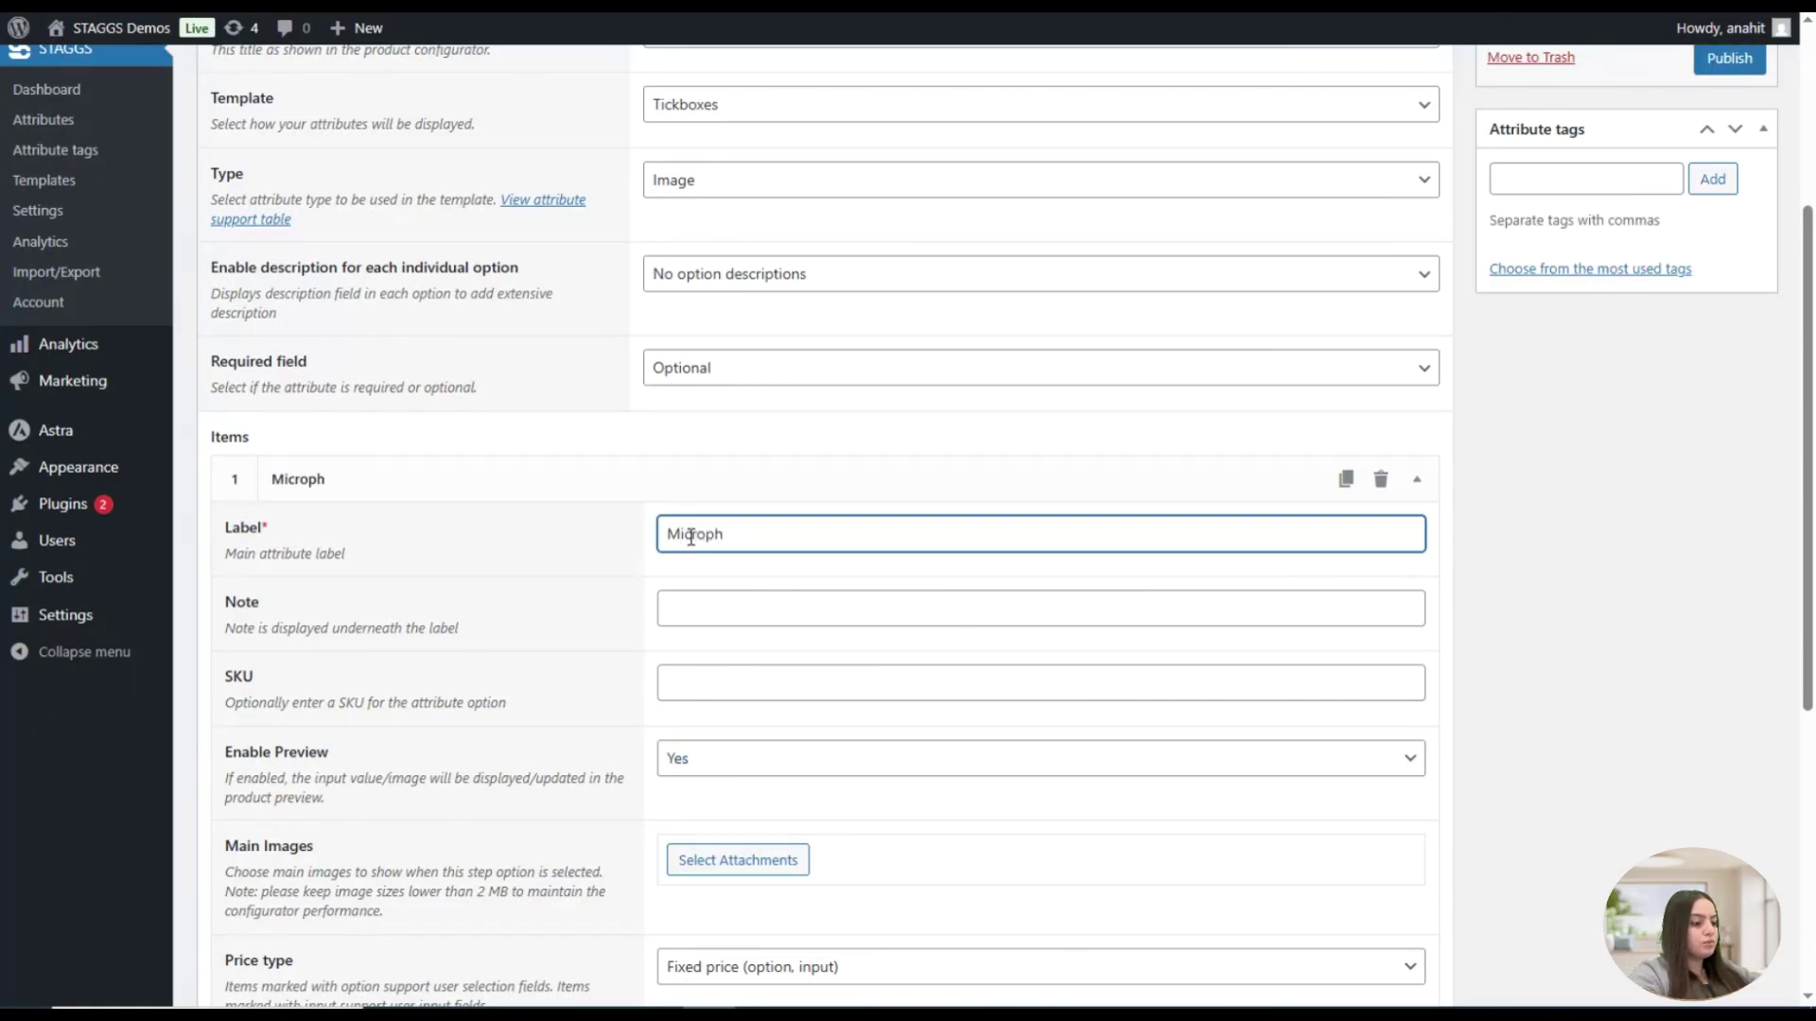
{"action": "type", "text": "one"}
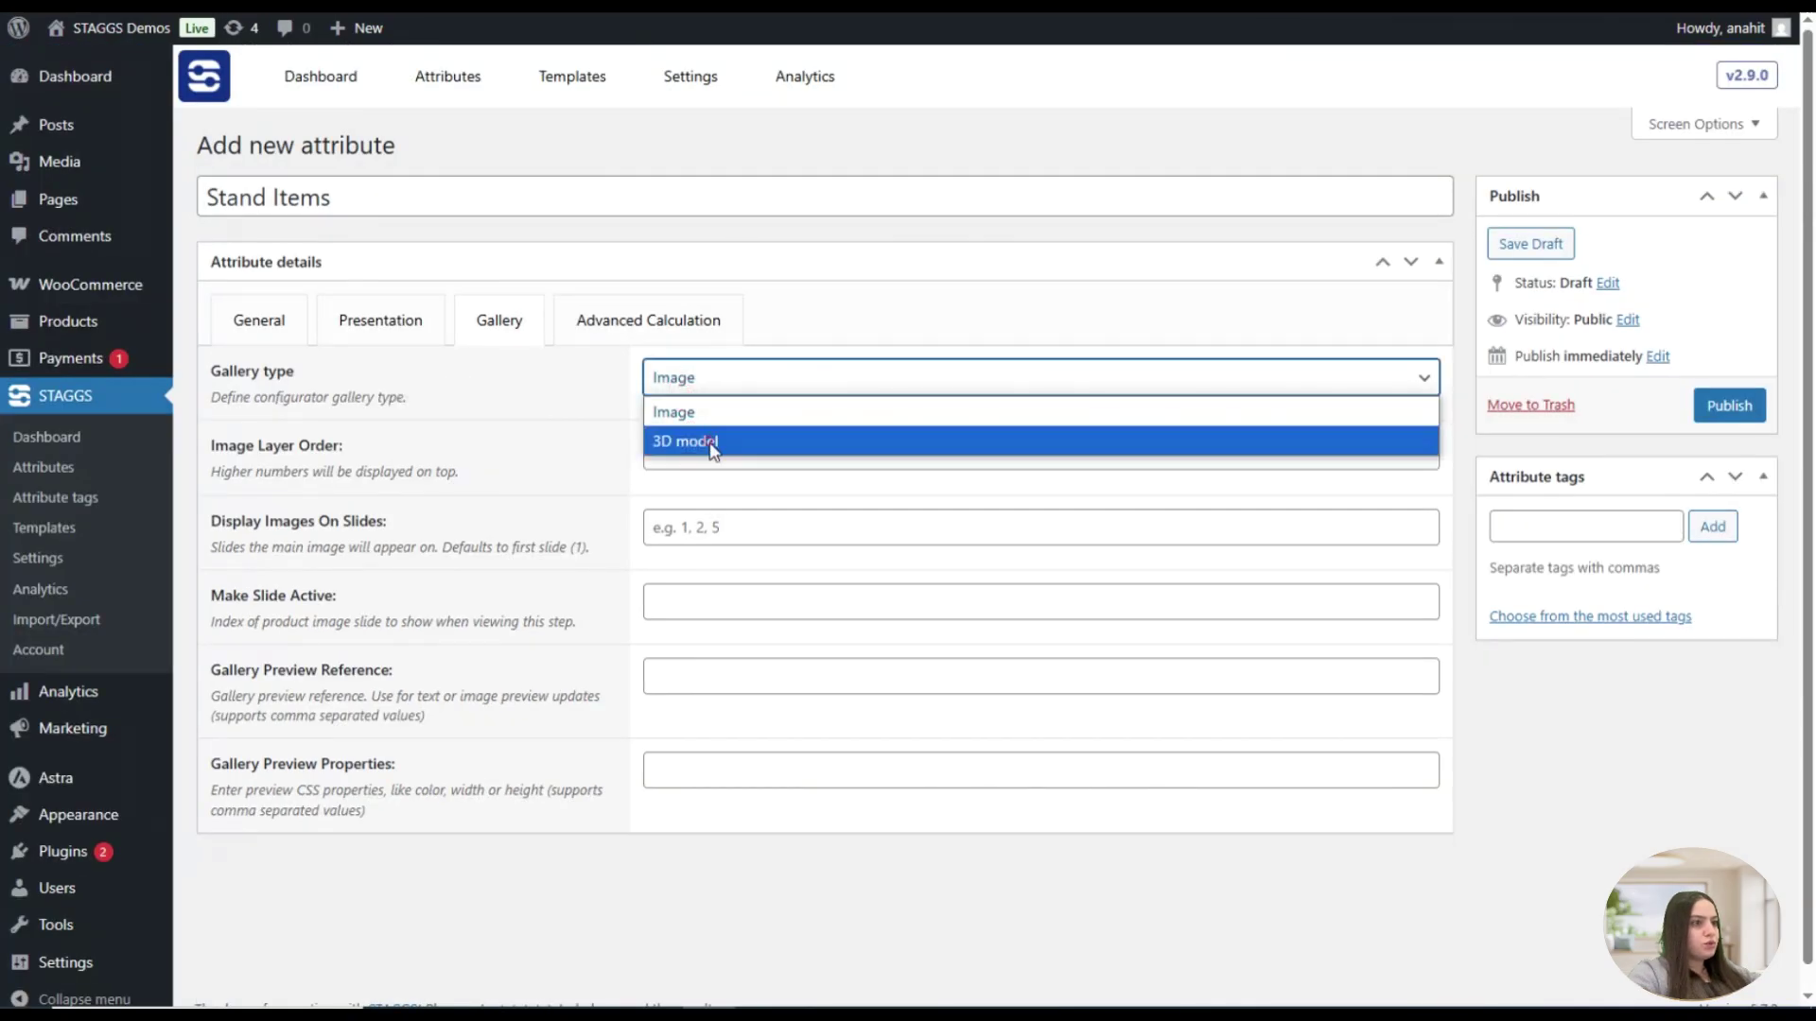
{"action": "left_click", "coordinate": [713, 441]}
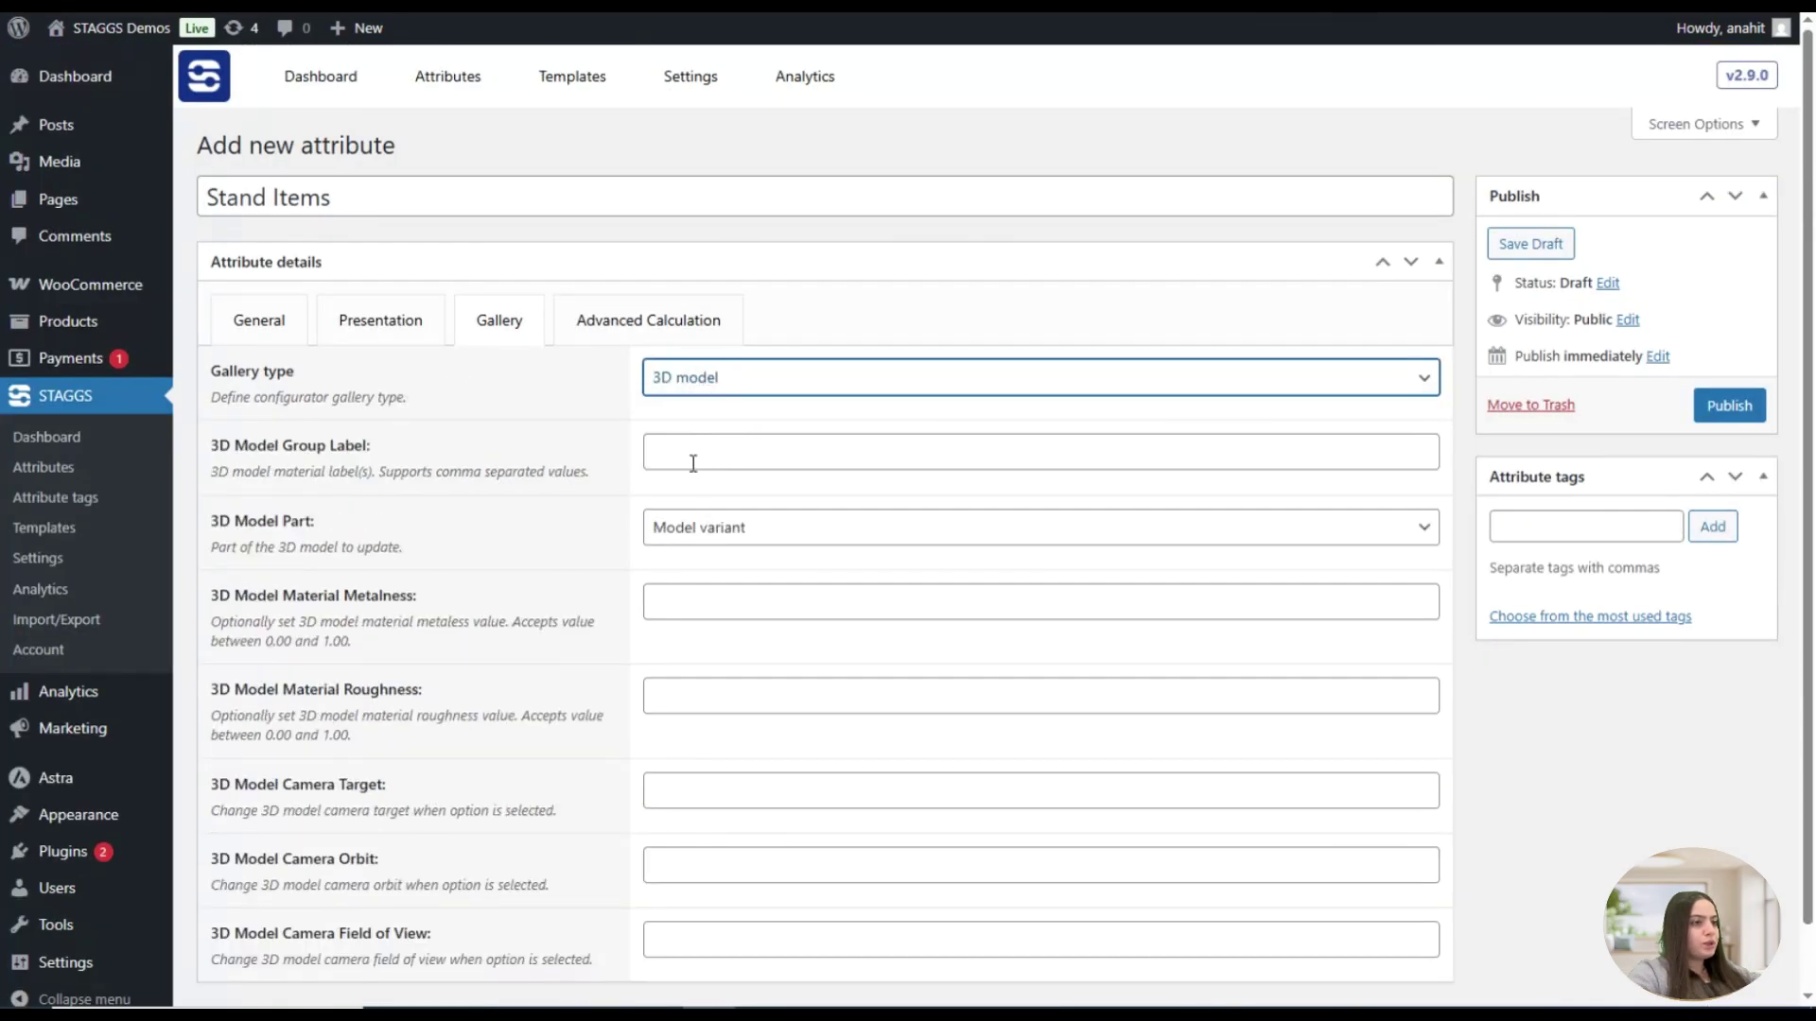
{"action": "left_click", "coordinate": [712, 536]}
{"action": "left_click", "coordinate": [783, 593]}
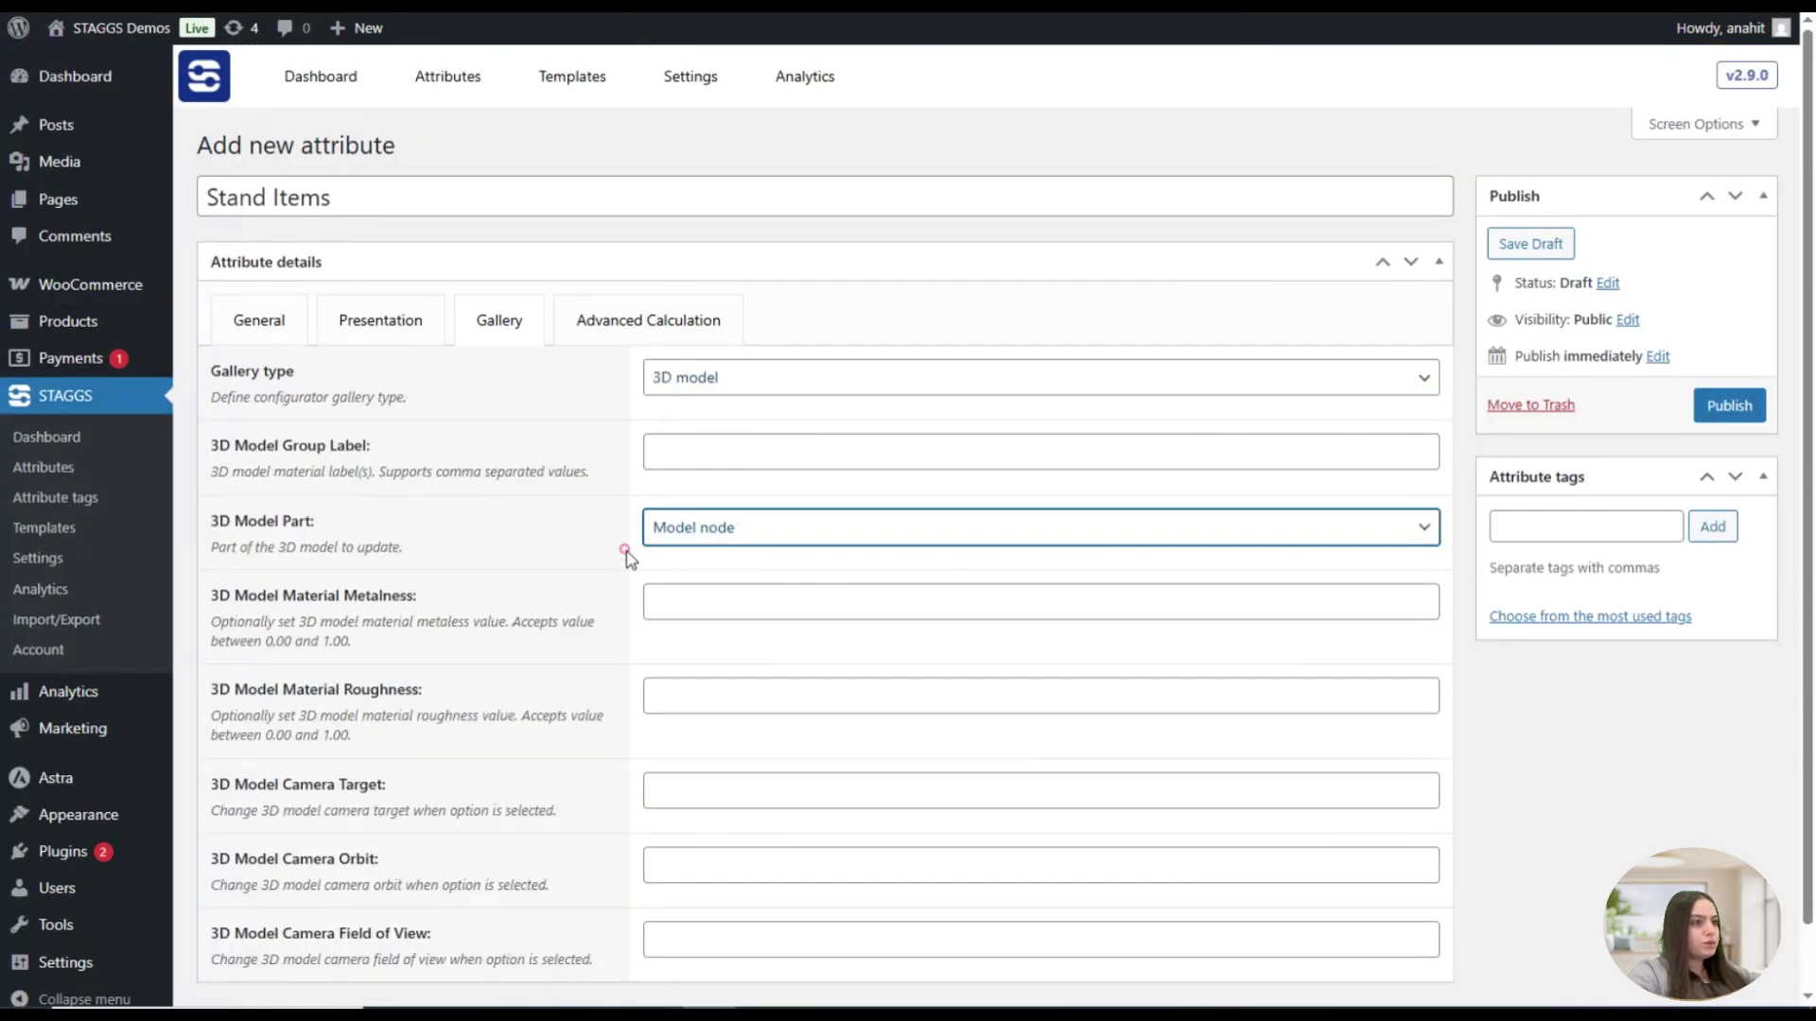
Paste Control_panel_1 and Control_panel_2 into the Microphone item's 3D model nodes field
{"action": "left_click", "coordinate": [294, 315]}
{"action": "scroll", "coordinate": [535, 437], "scroll_direction": "down", "scroll_amount": 10}
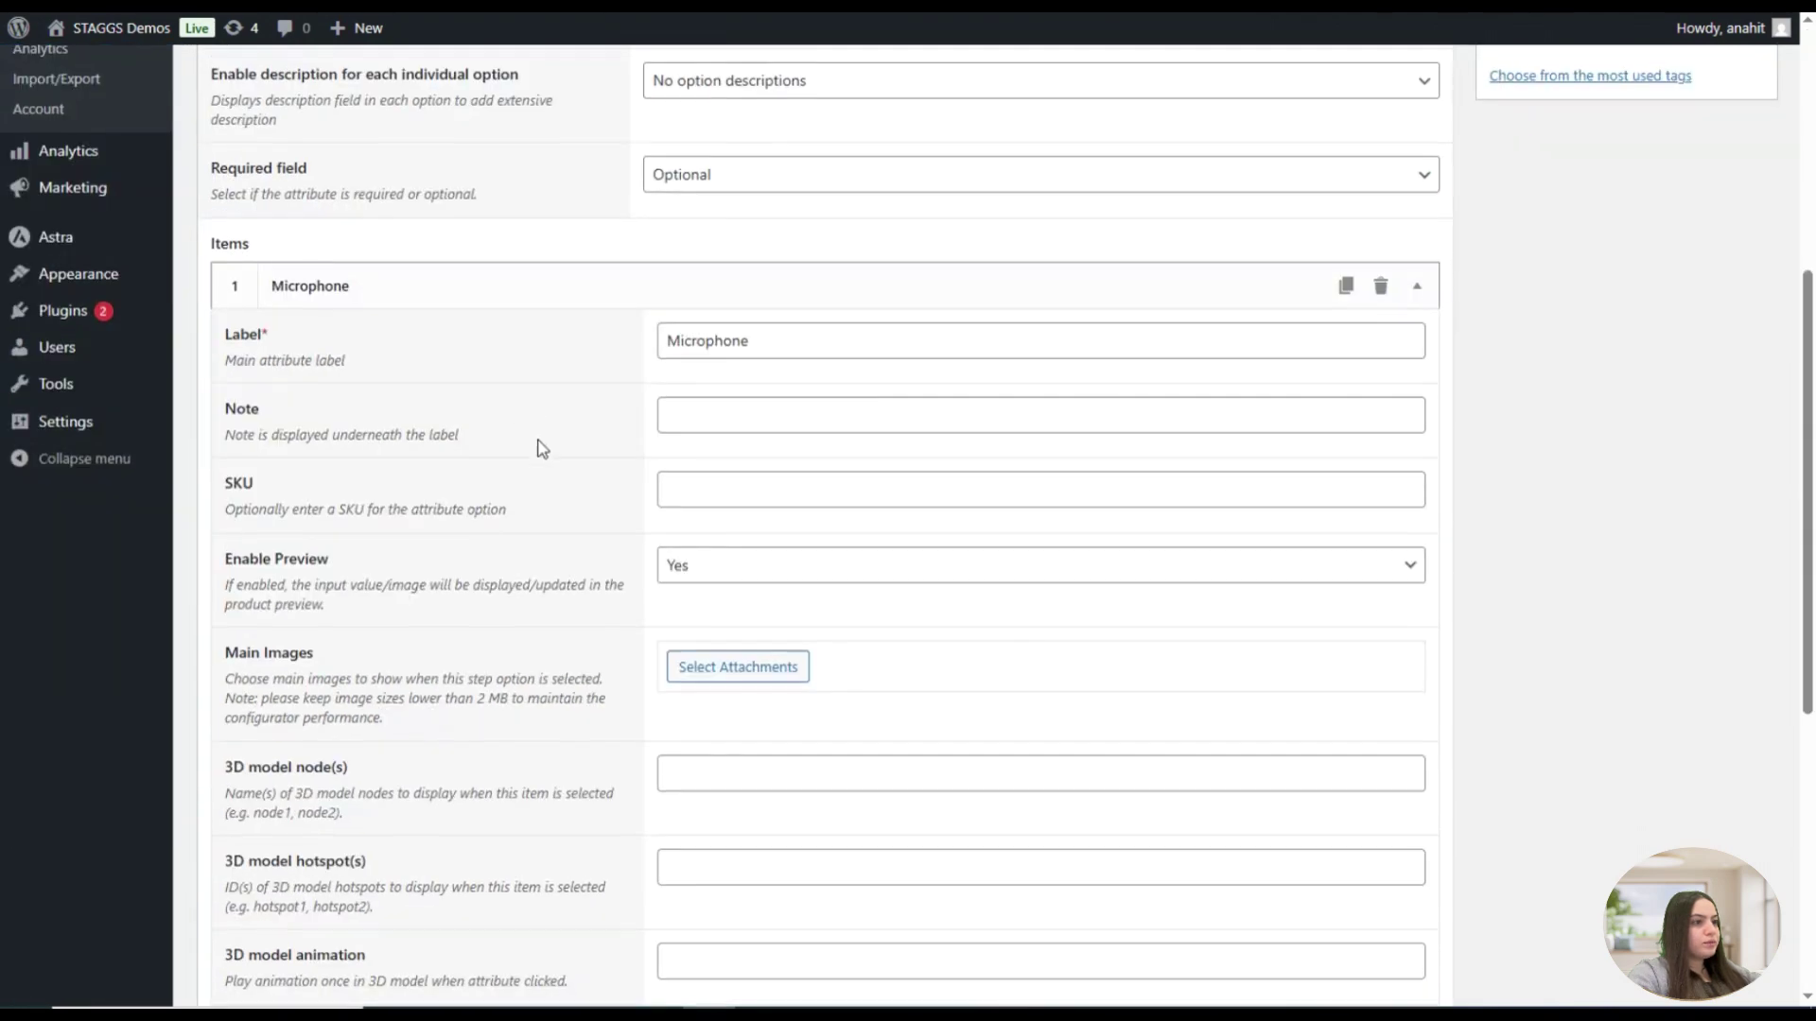
{"action": "scroll", "coordinate": [610, 463], "scroll_direction": "up", "scroll_amount": 3}
{"action": "scroll", "coordinate": [610, 462], "scroll_direction": "down", "scroll_amount": 1}
{"action": "left_click", "coordinate": [670, 653]}
{"action": "type", "text": "Control_panel_1, Control_panel_2"}
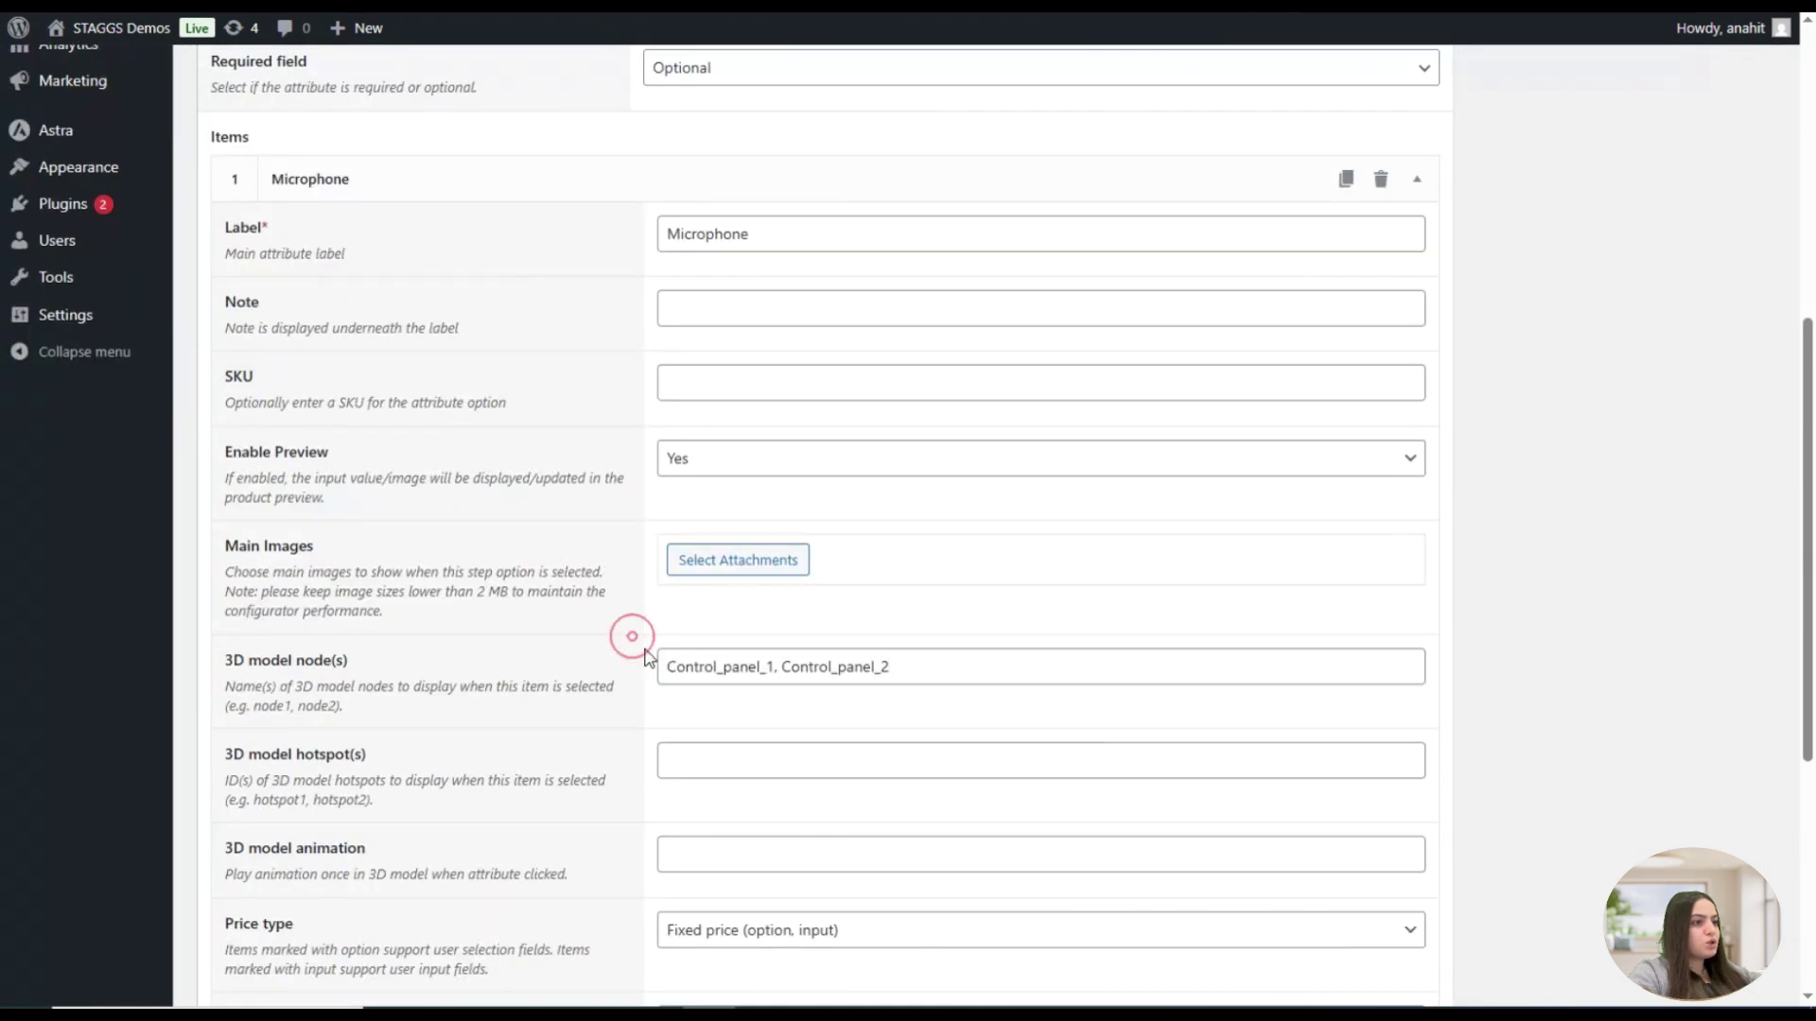
{"action": "scroll", "coordinate": [634, 644], "scroll_direction": "down", "scroll_amount": 1}
{"action": "scroll", "coordinate": [651, 662], "scroll_direction": "down", "scroll_amount": 2}
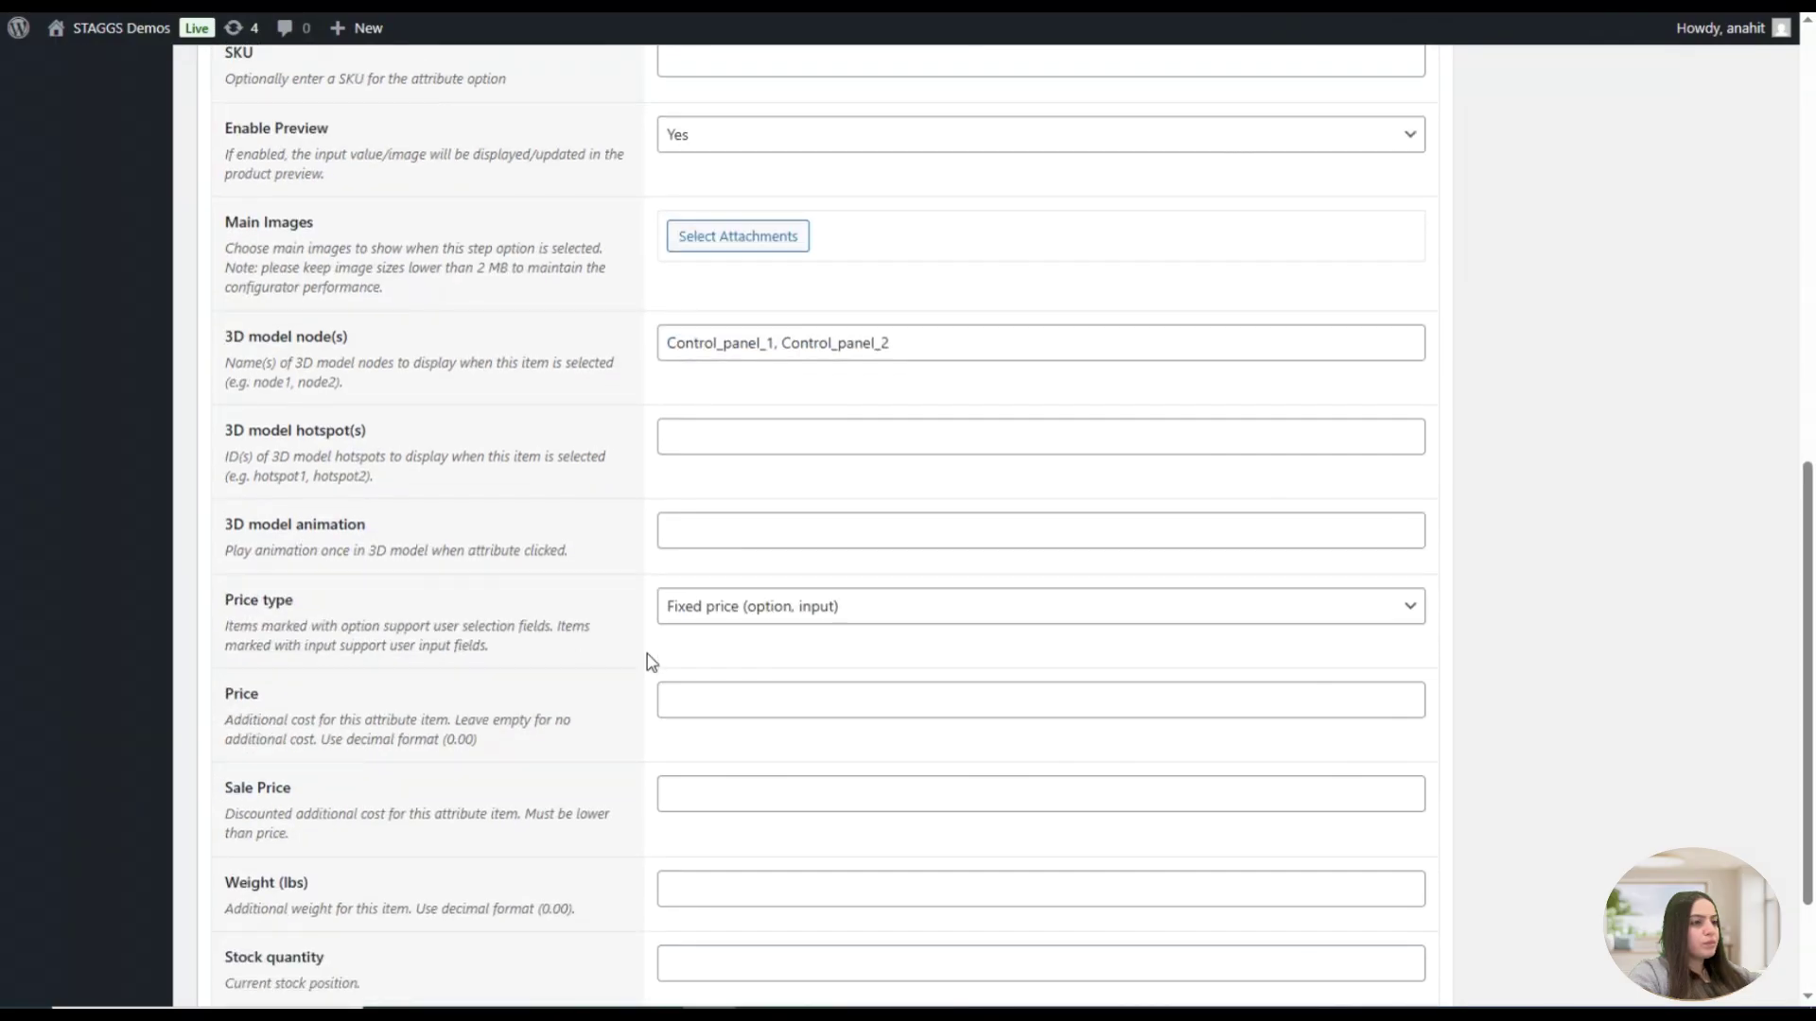
Give the Microphone item a fixed price of 49
{"action": "left_click", "coordinate": [679, 617]}
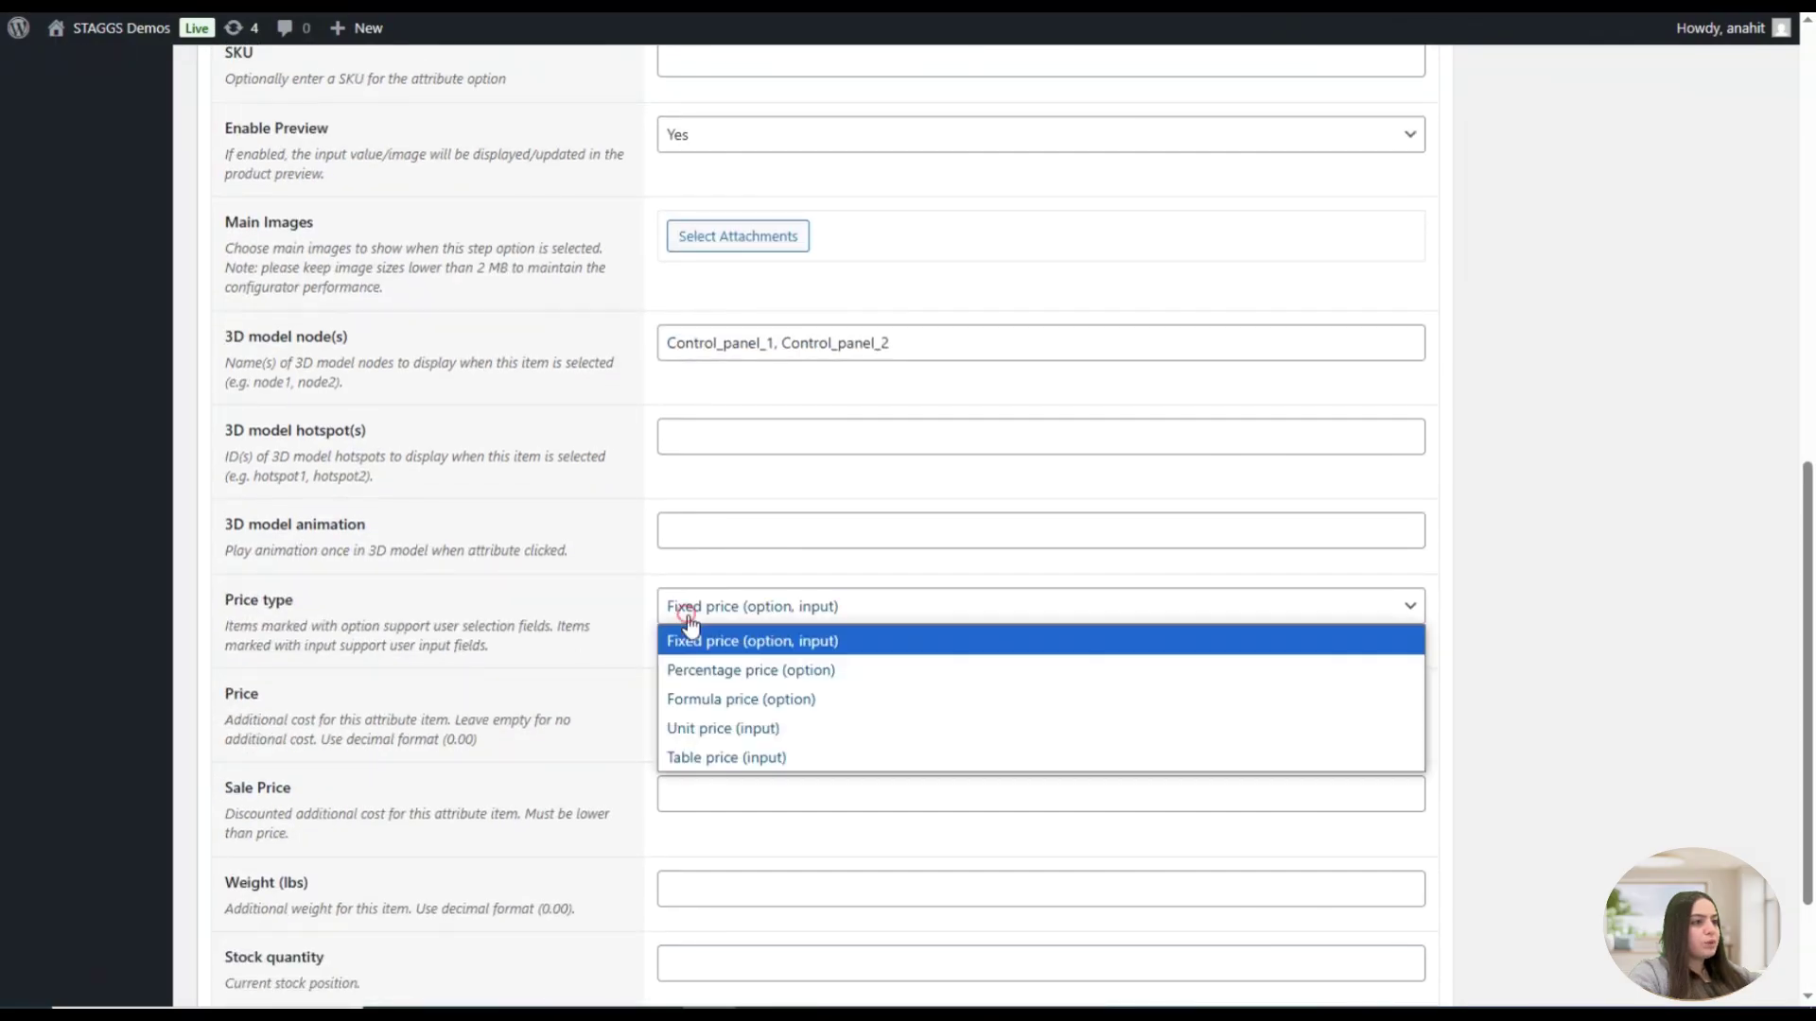
{"action": "left_click", "coordinate": [723, 672]}
{"action": "left_click", "coordinate": [792, 668]}
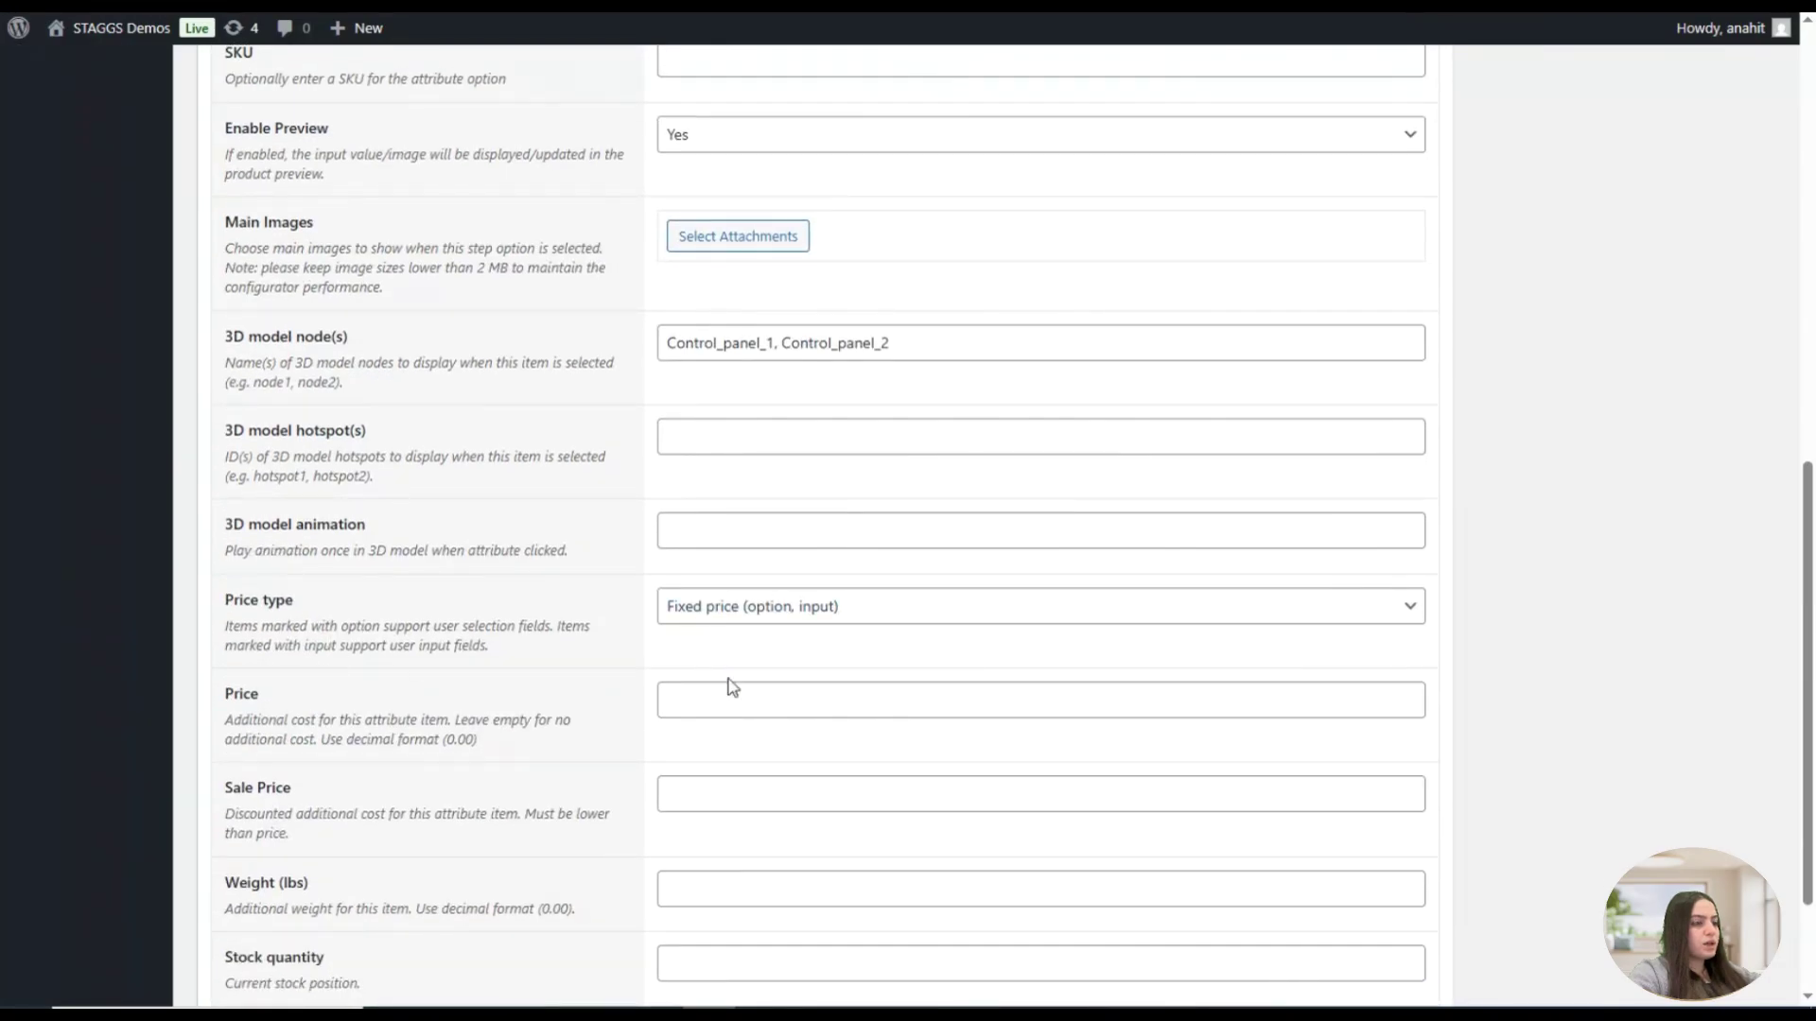
{"action": "scroll", "coordinate": [732, 688], "scroll_direction": "down", "scroll_amount": 2}
{"action": "left_click", "coordinate": [679, 599]}
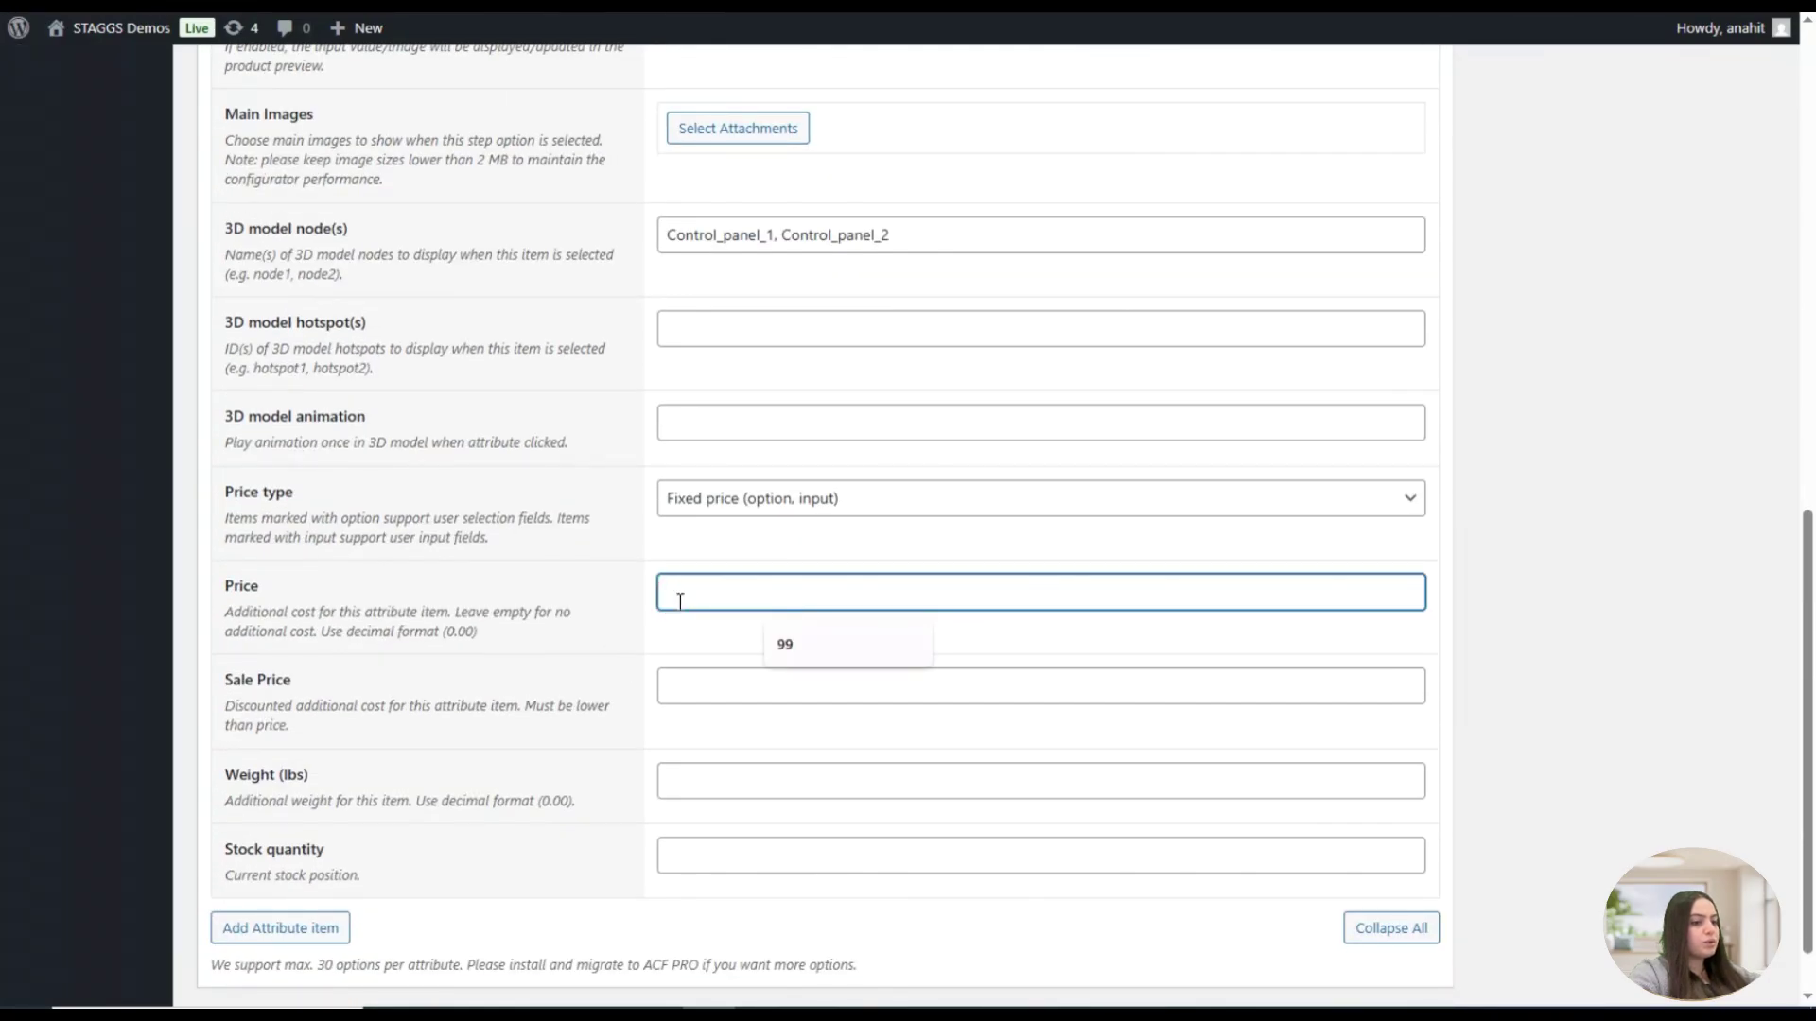
{"action": "left_click", "coordinate": [630, 564]}
{"action": "scroll", "coordinate": [377, 746], "scroll_direction": "up", "scroll_amount": 10}
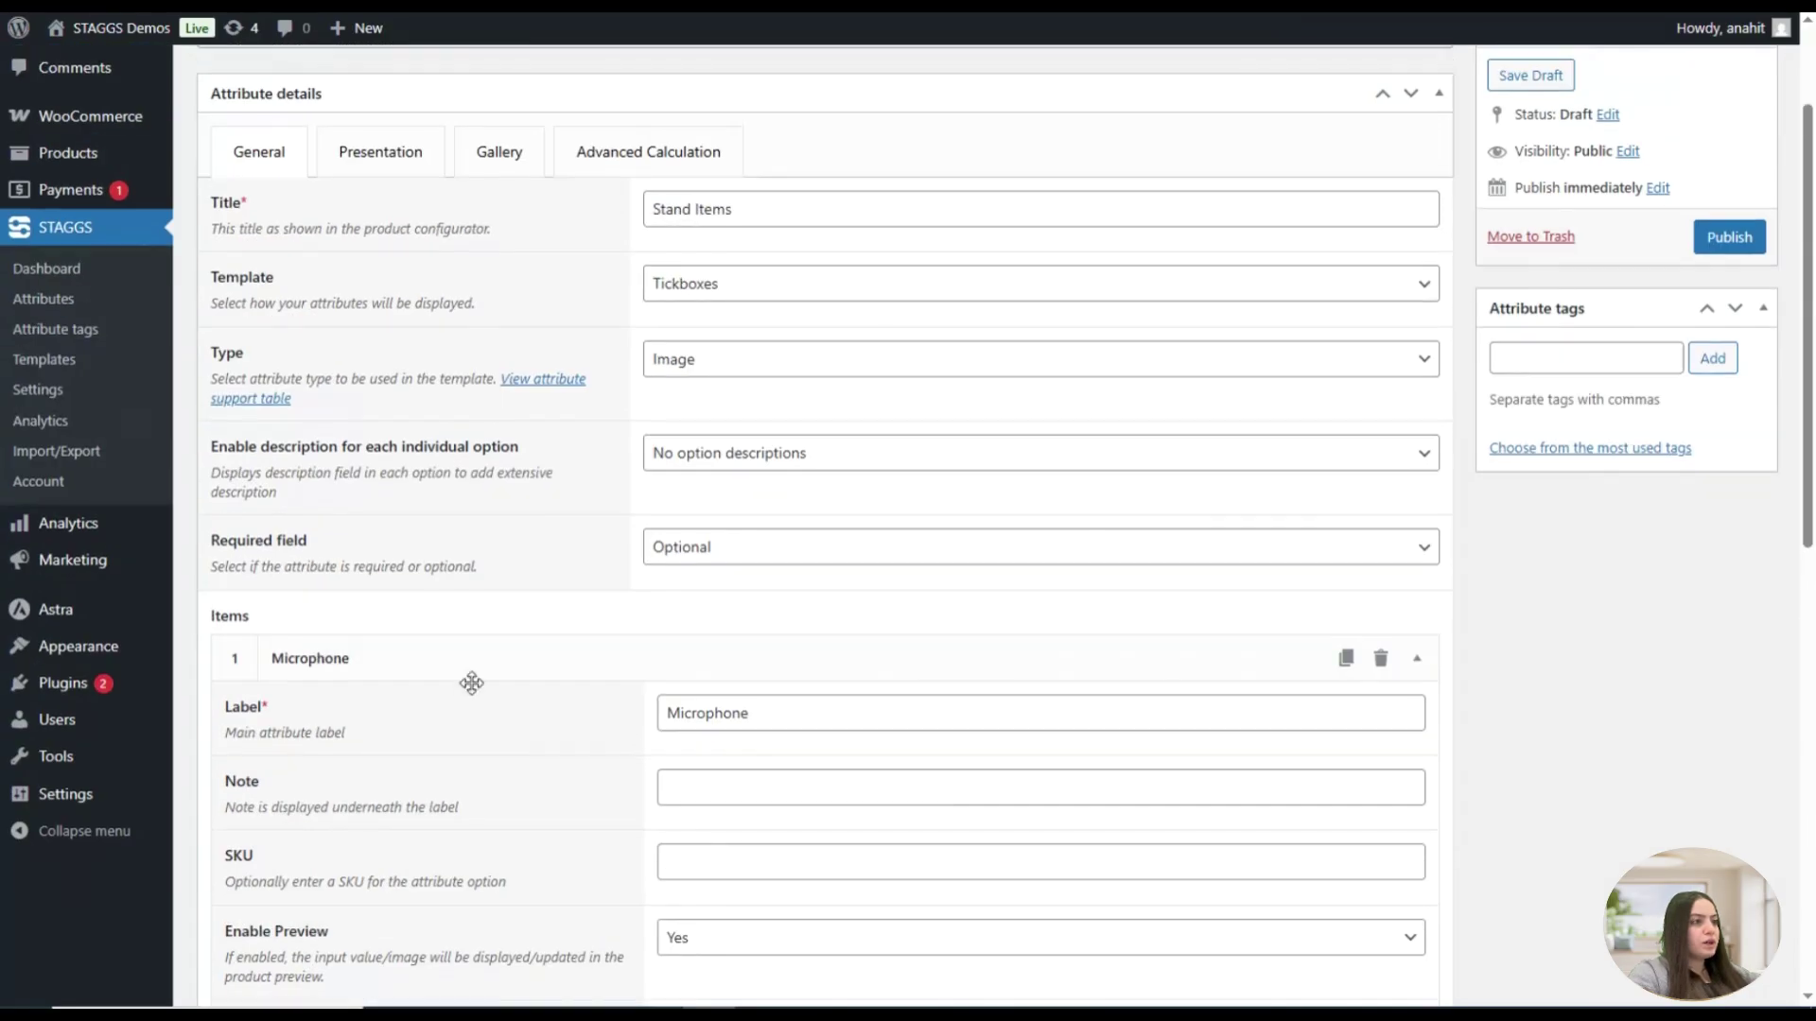
{"action": "scroll", "coordinate": [439, 807], "scroll_direction": "down", "scroll_amount": 10}
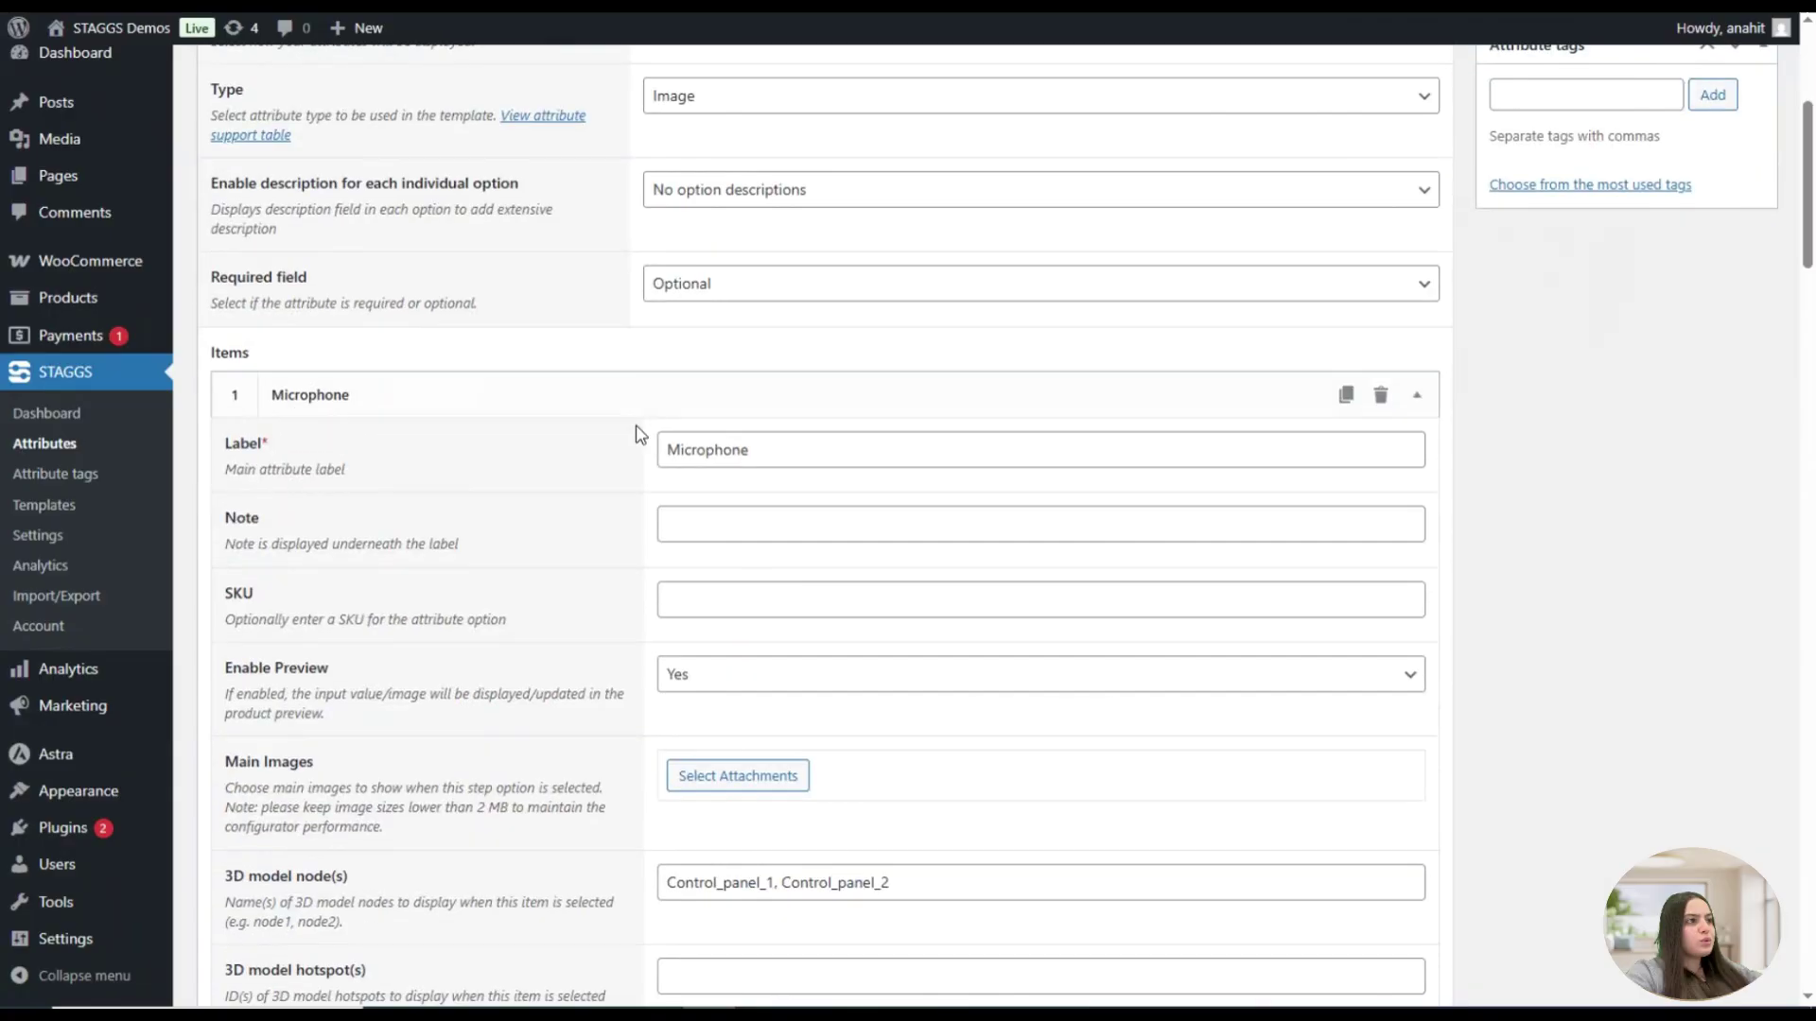
{"action": "scroll", "coordinate": [594, 416], "scroll_direction": "down", "scroll_amount": 15}
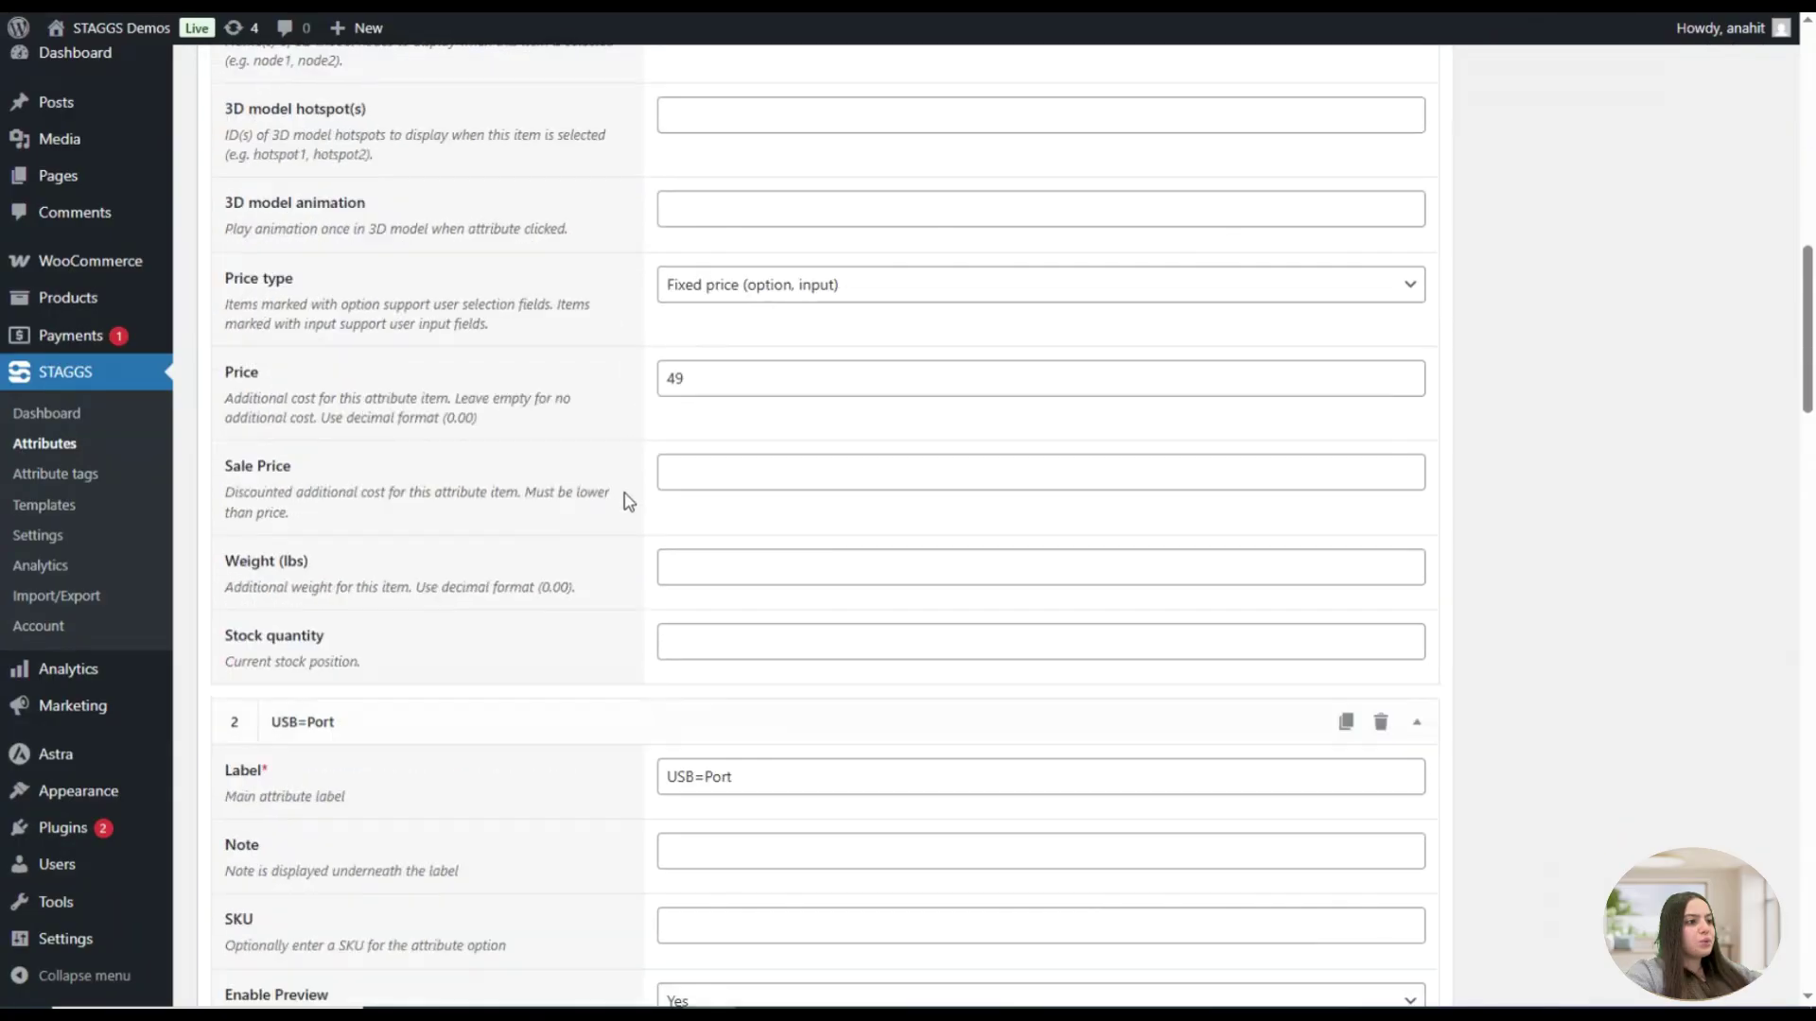
{"action": "scroll", "coordinate": [664, 590], "scroll_direction": "down", "scroll_amount": 6}
{"action": "scroll", "coordinate": [661, 632], "scroll_direction": "up", "scroll_amount": 17}
{"action": "scroll", "coordinate": [882, 726], "scroll_direction": "up", "scroll_amount": 20}
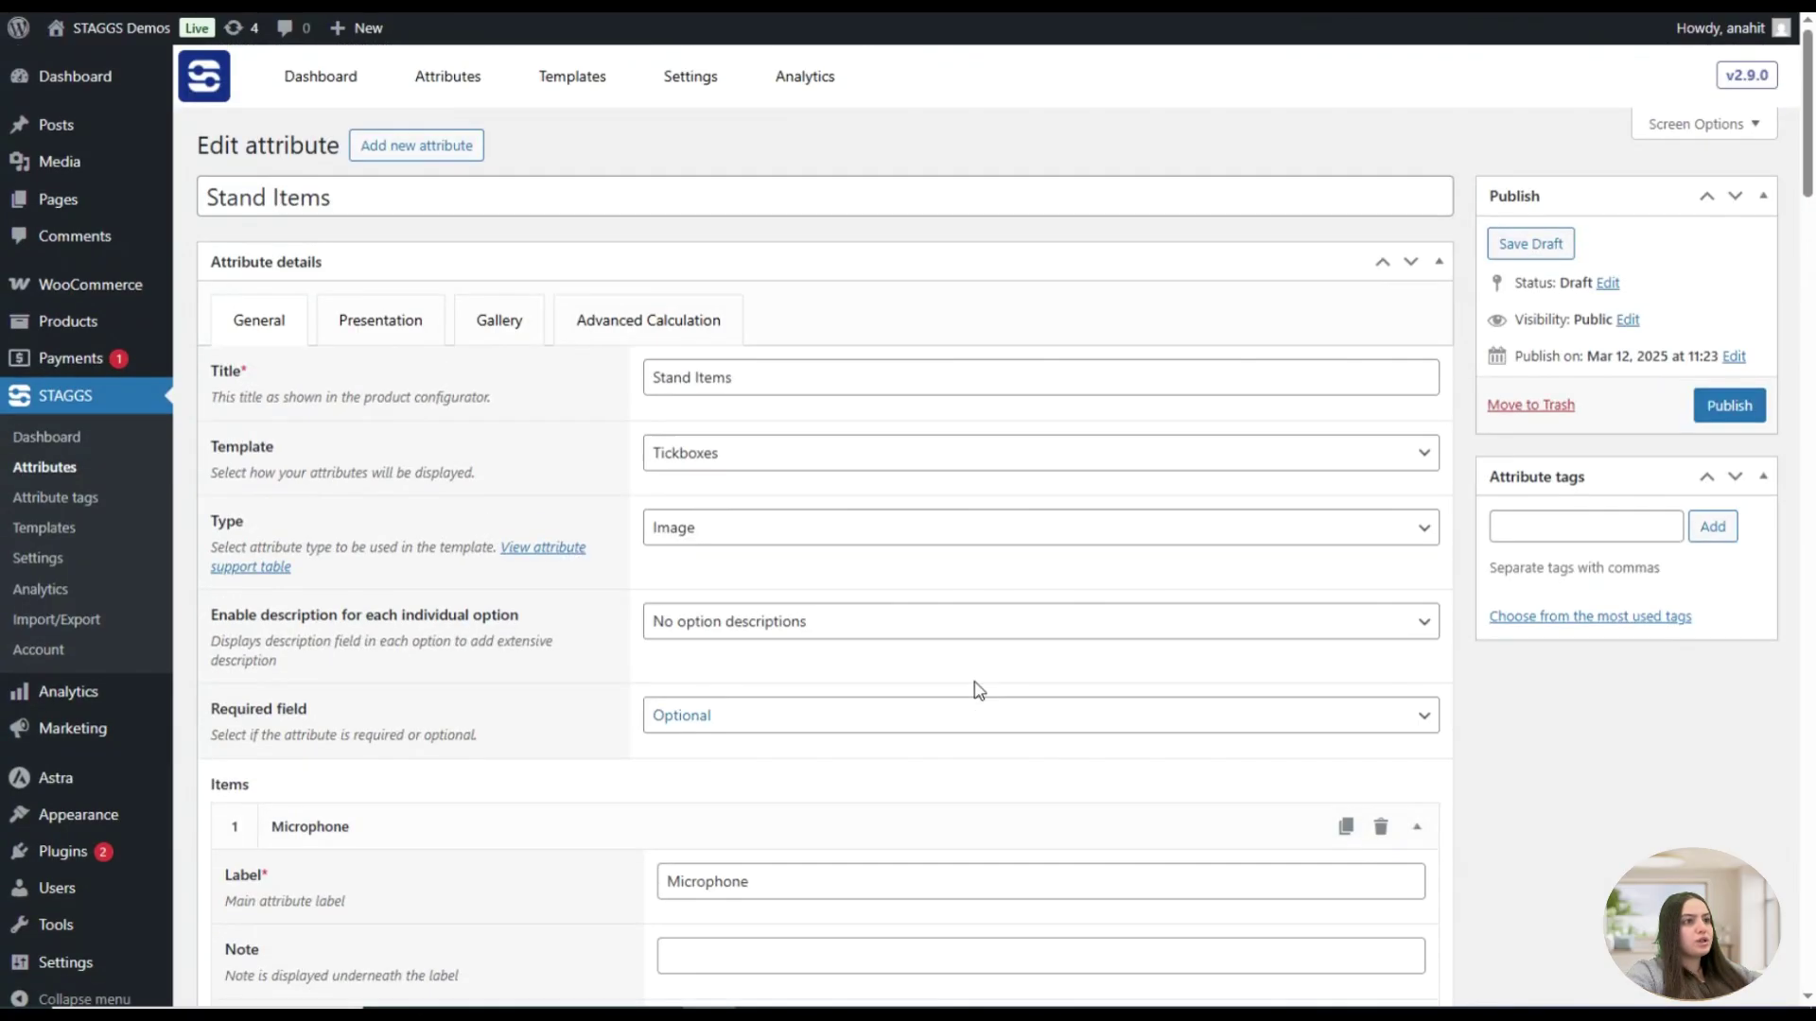
Publish Stand Items and preview it by turning on the banner option
{"action": "left_click", "coordinate": [1723, 409]}
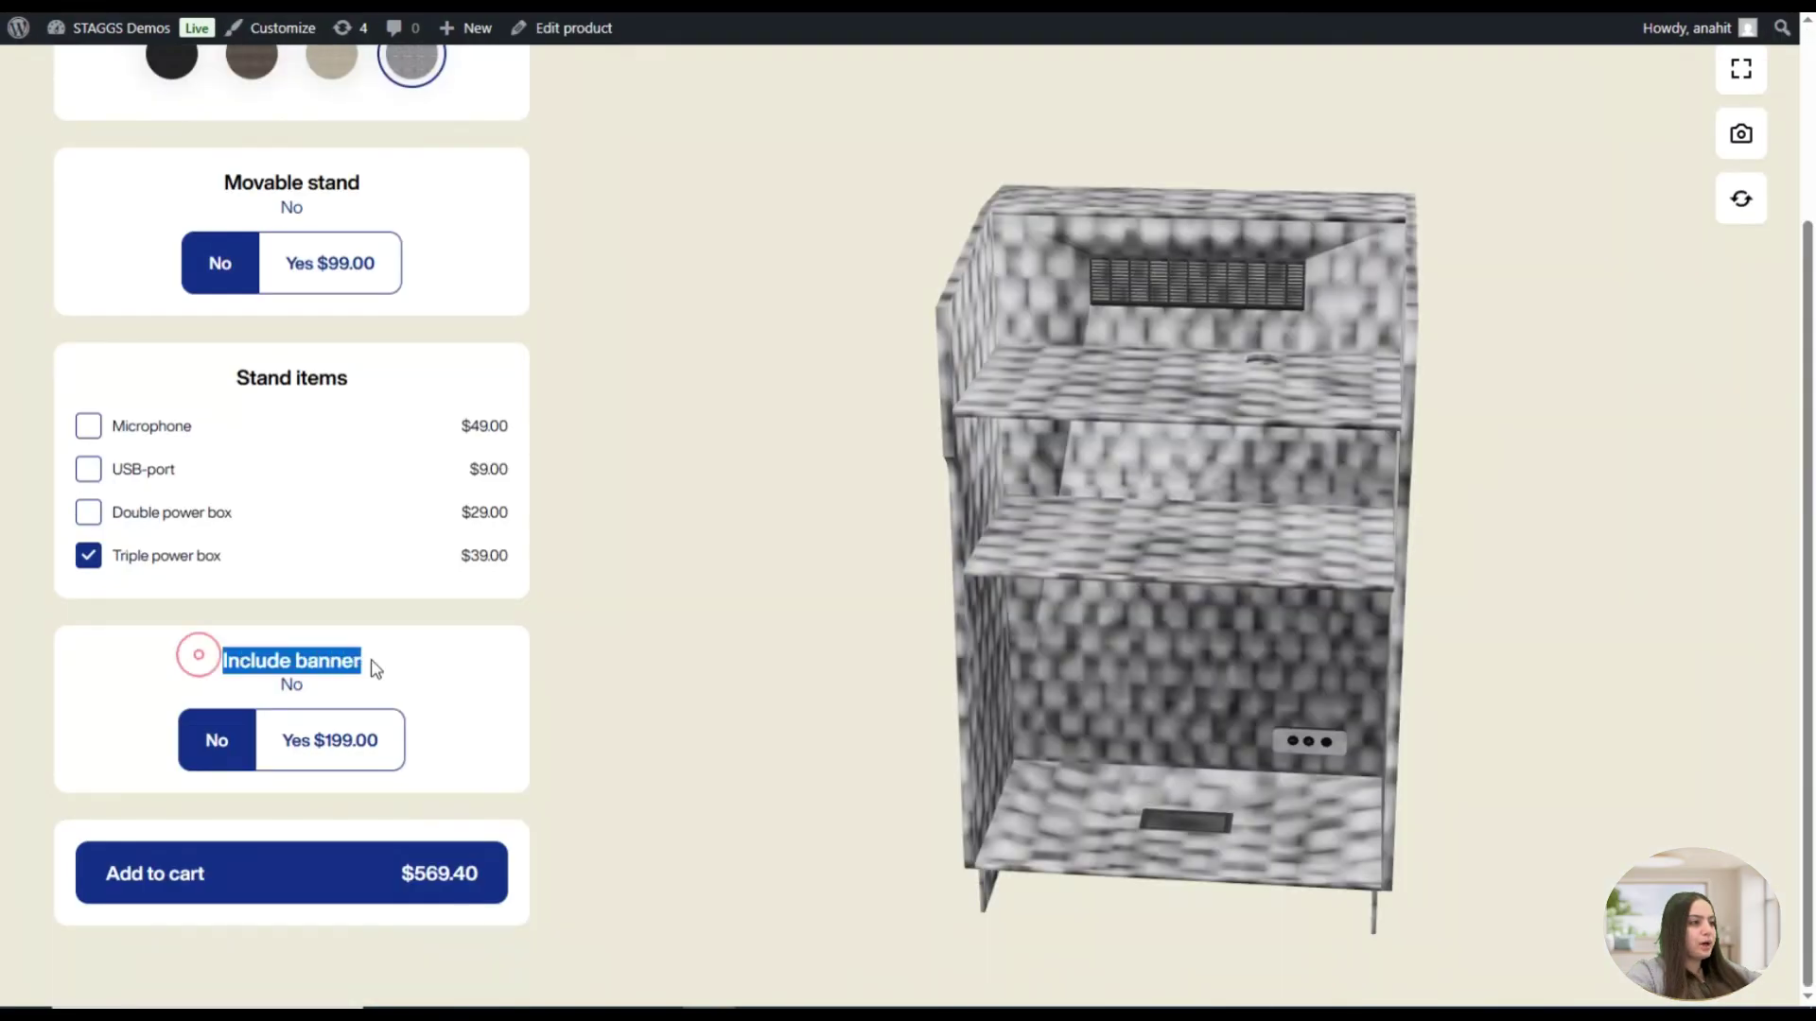
{"action": "left_click", "coordinate": [389, 669]}
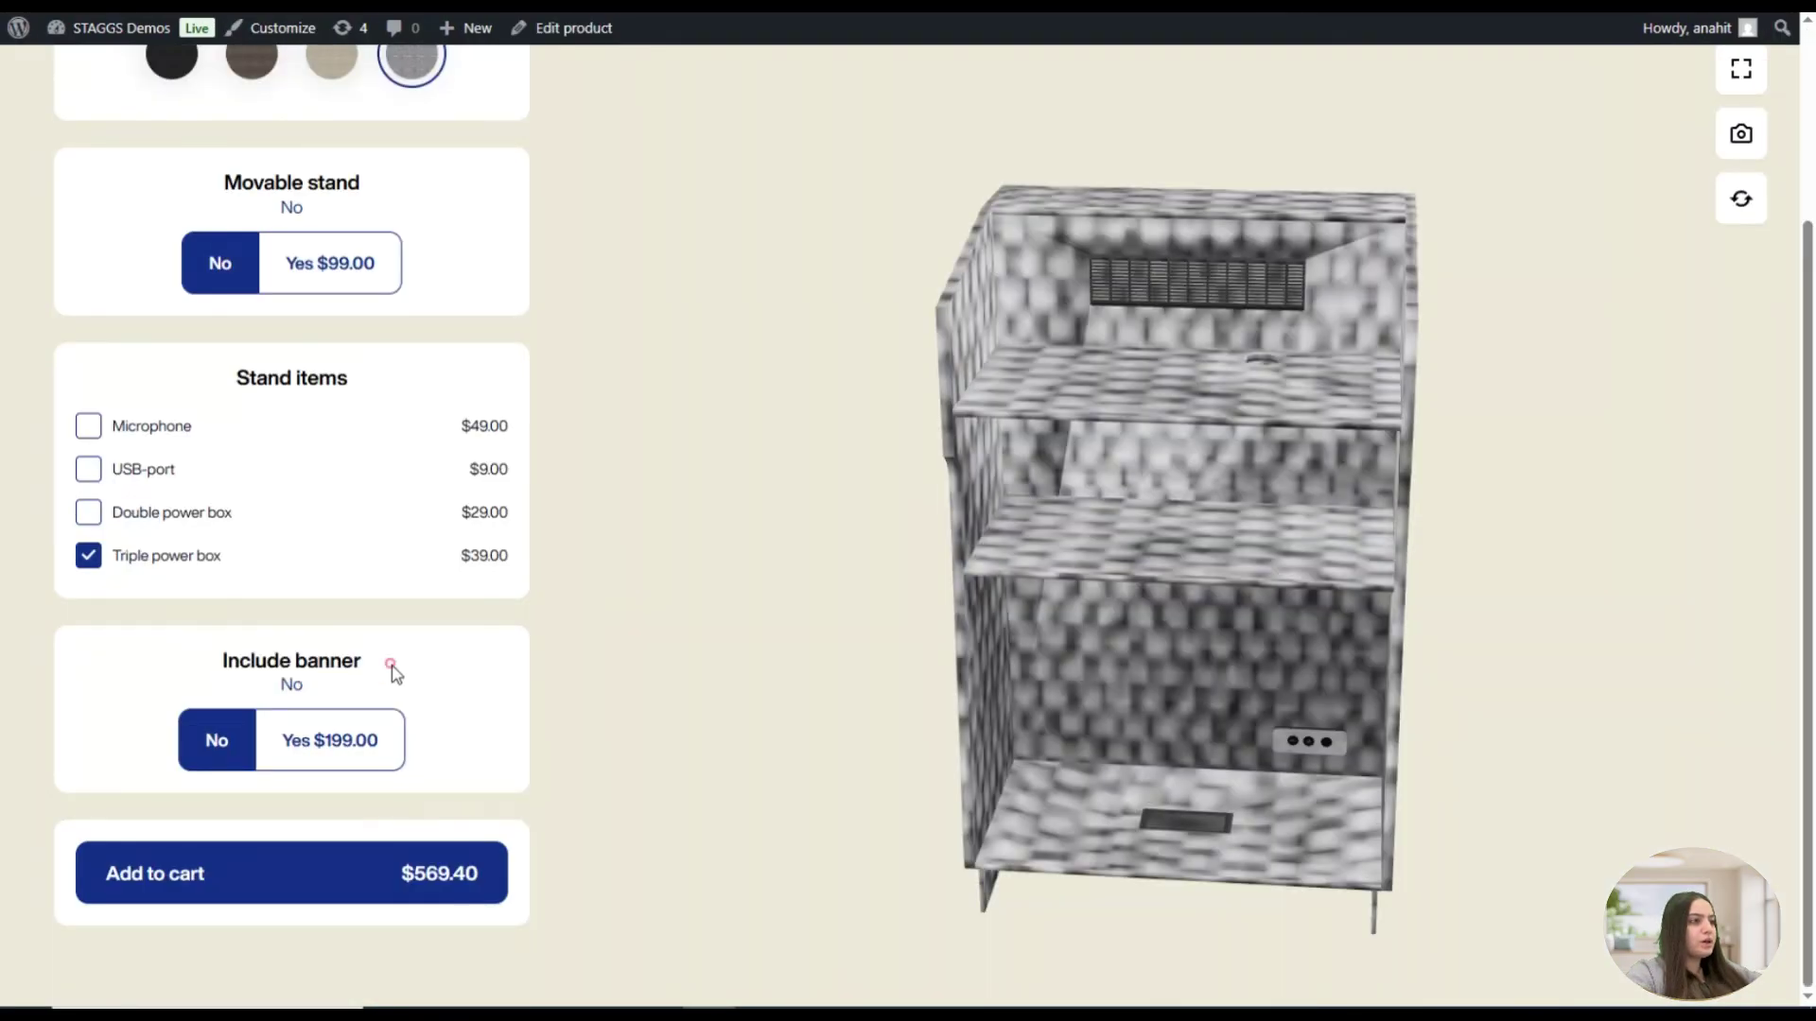
{"action": "left_click", "coordinate": [298, 743]}
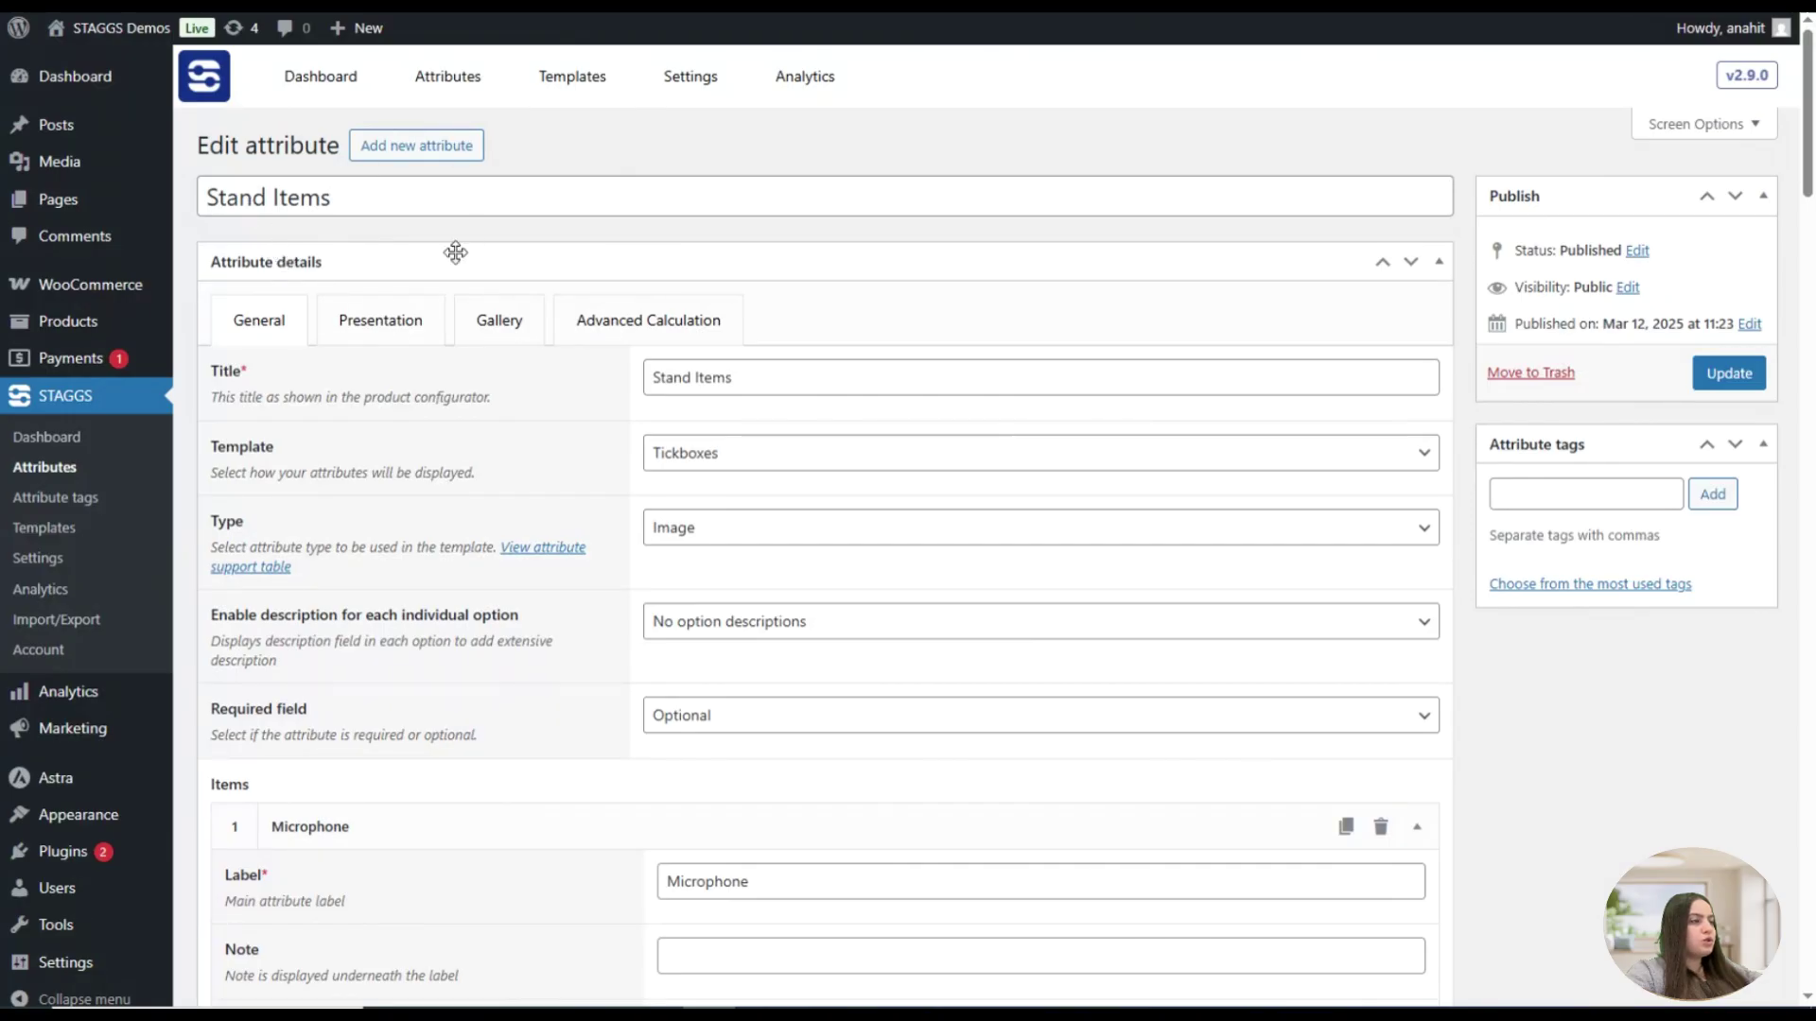
Create an optional Stand Banner Image attribute with Image upload template and Input type
{"action": "left_click", "coordinate": [422, 159]}
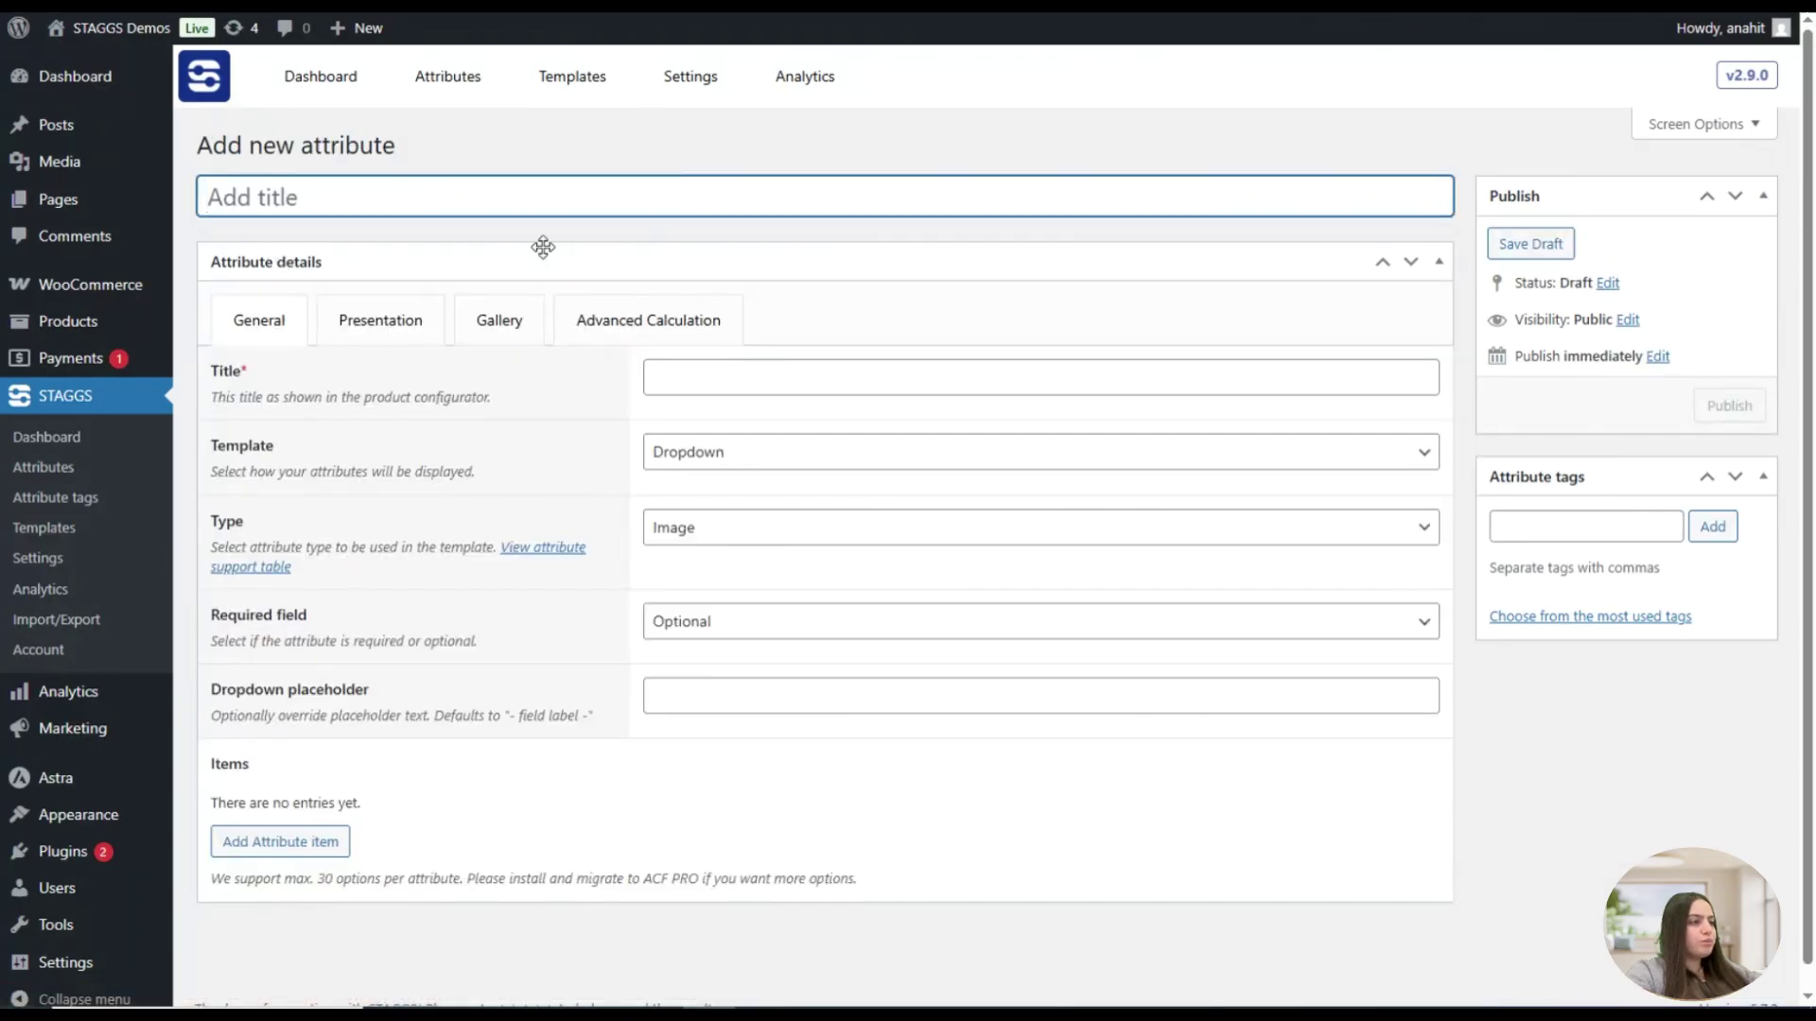
{"action": "type", "text": "Sta"}
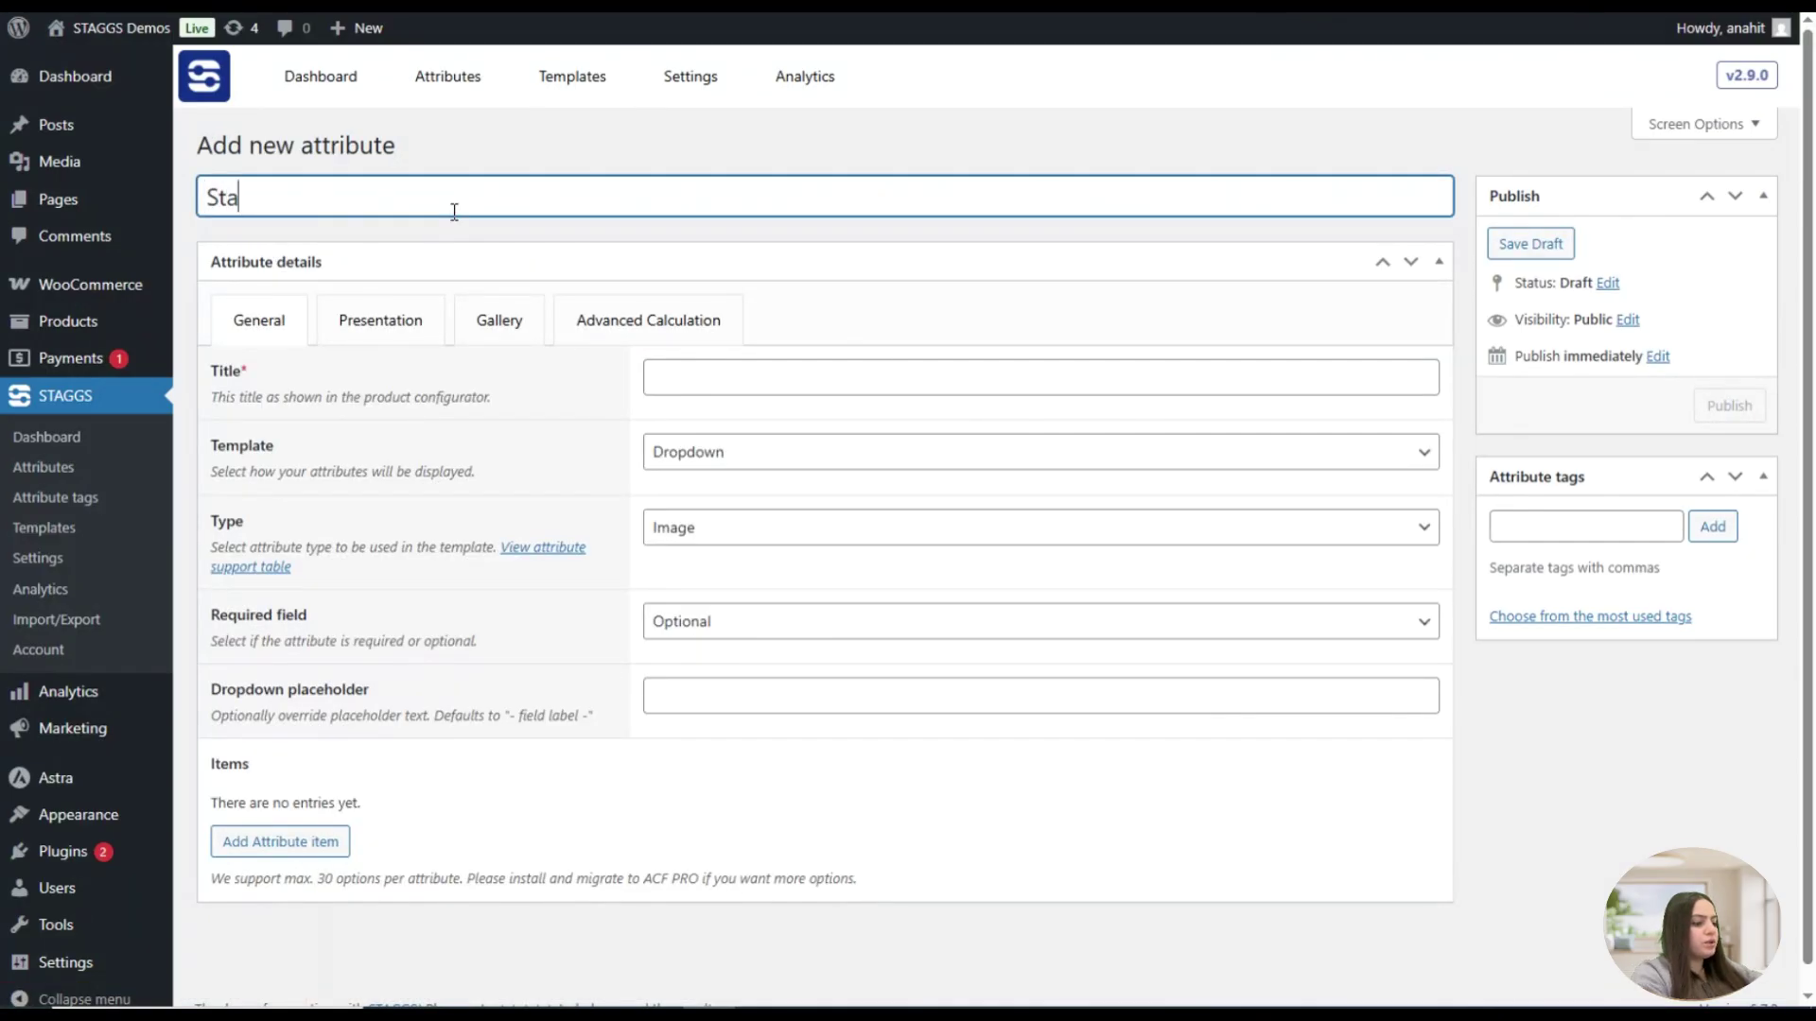
{"action": "type", "text": "nd Banner la"}
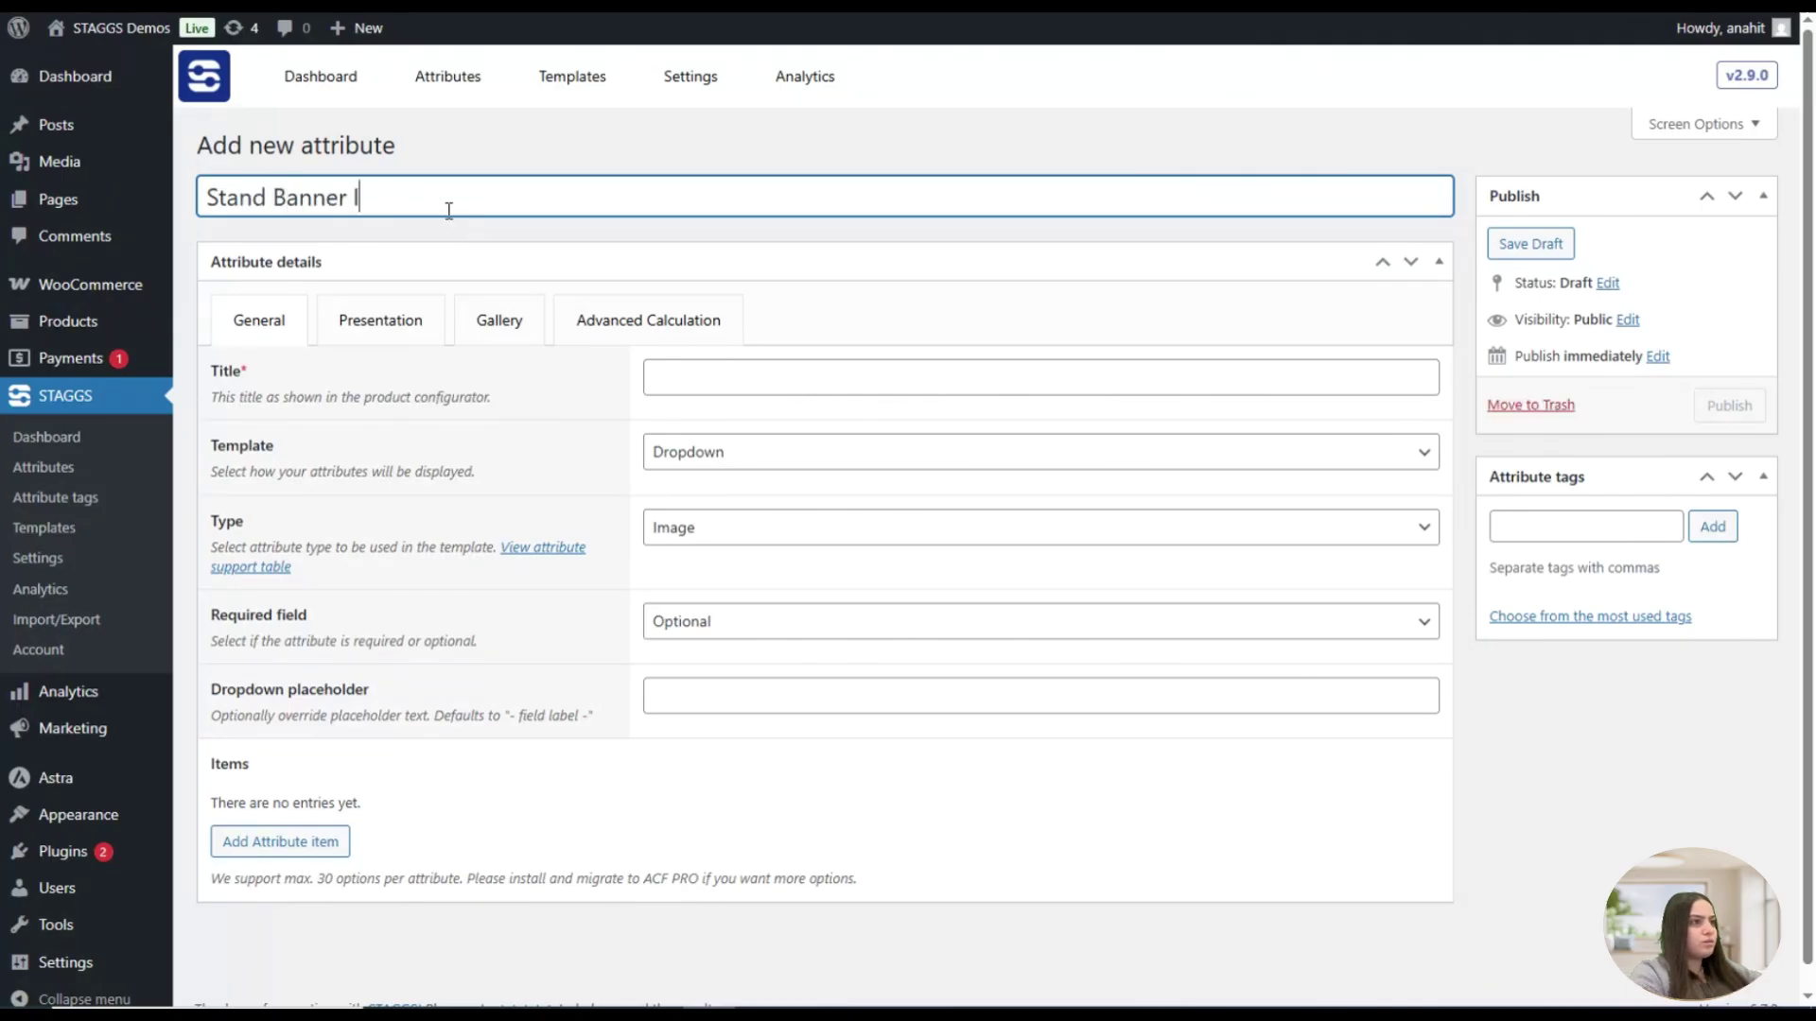
{"action": "type", "text": "ge"}
{"action": "left_click", "coordinate": [700, 452]}
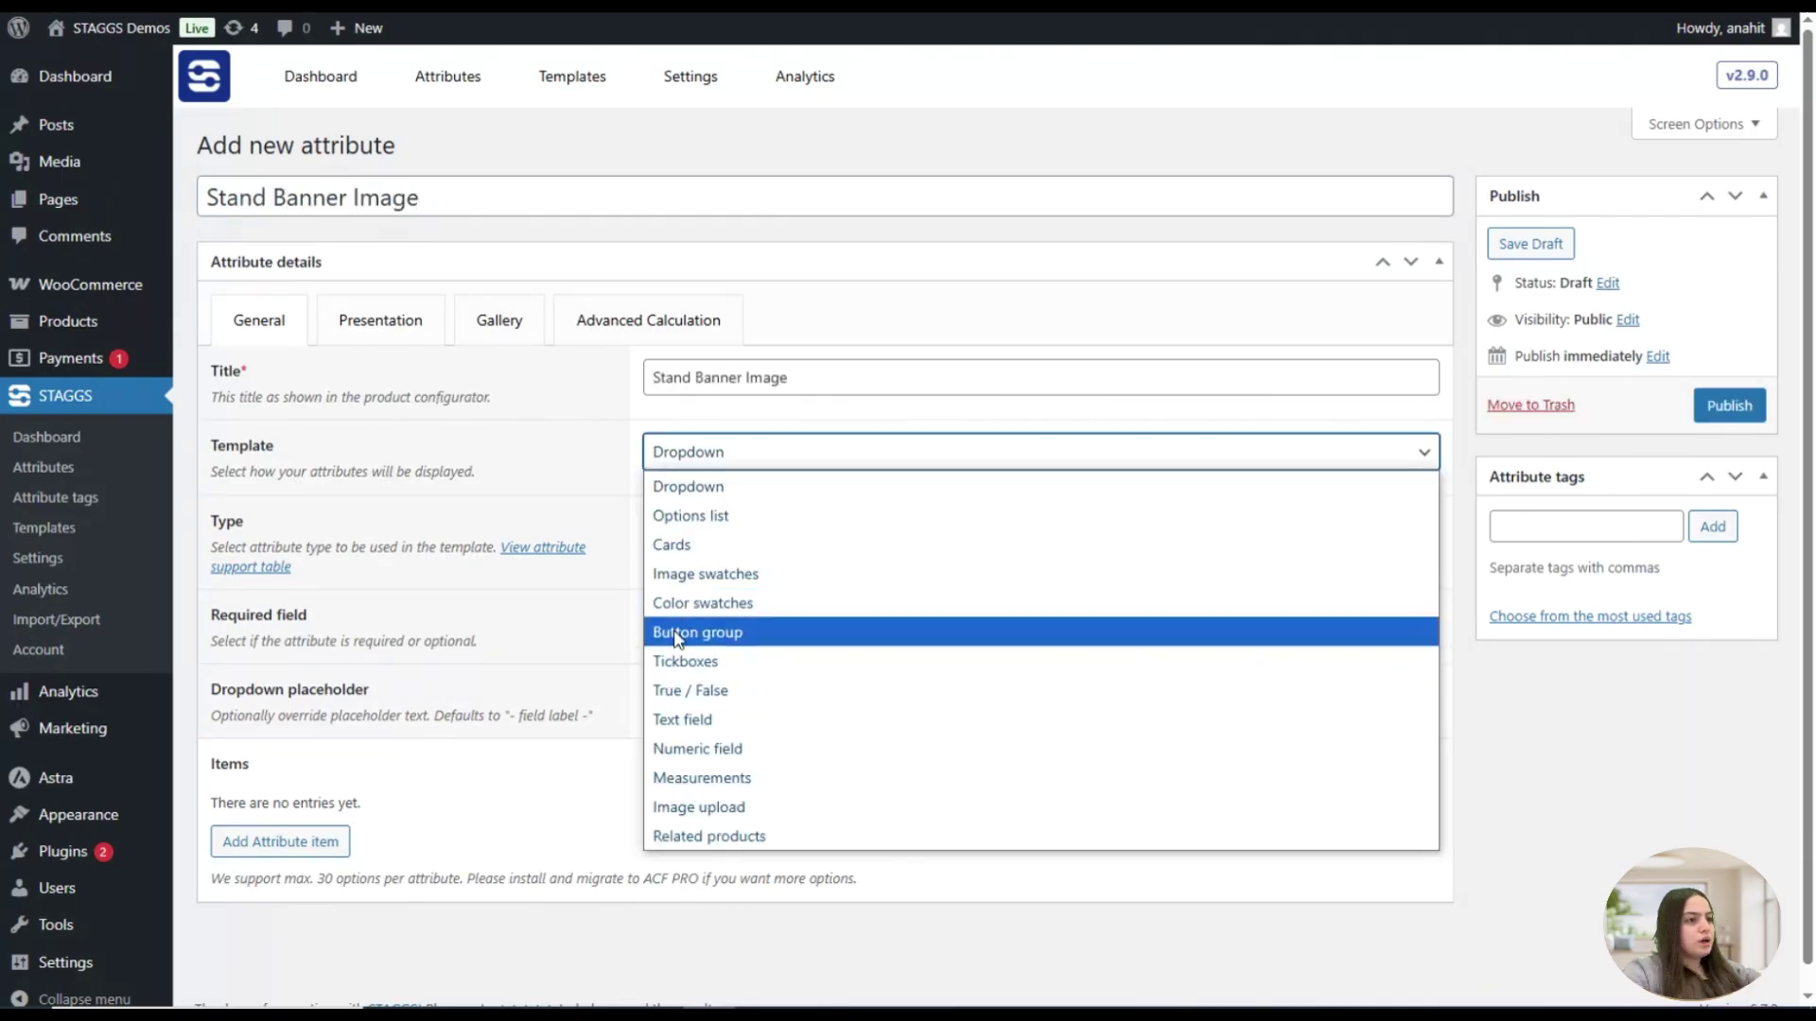
{"action": "left_click", "coordinate": [700, 807]}
{"action": "left_click", "coordinate": [662, 526]}
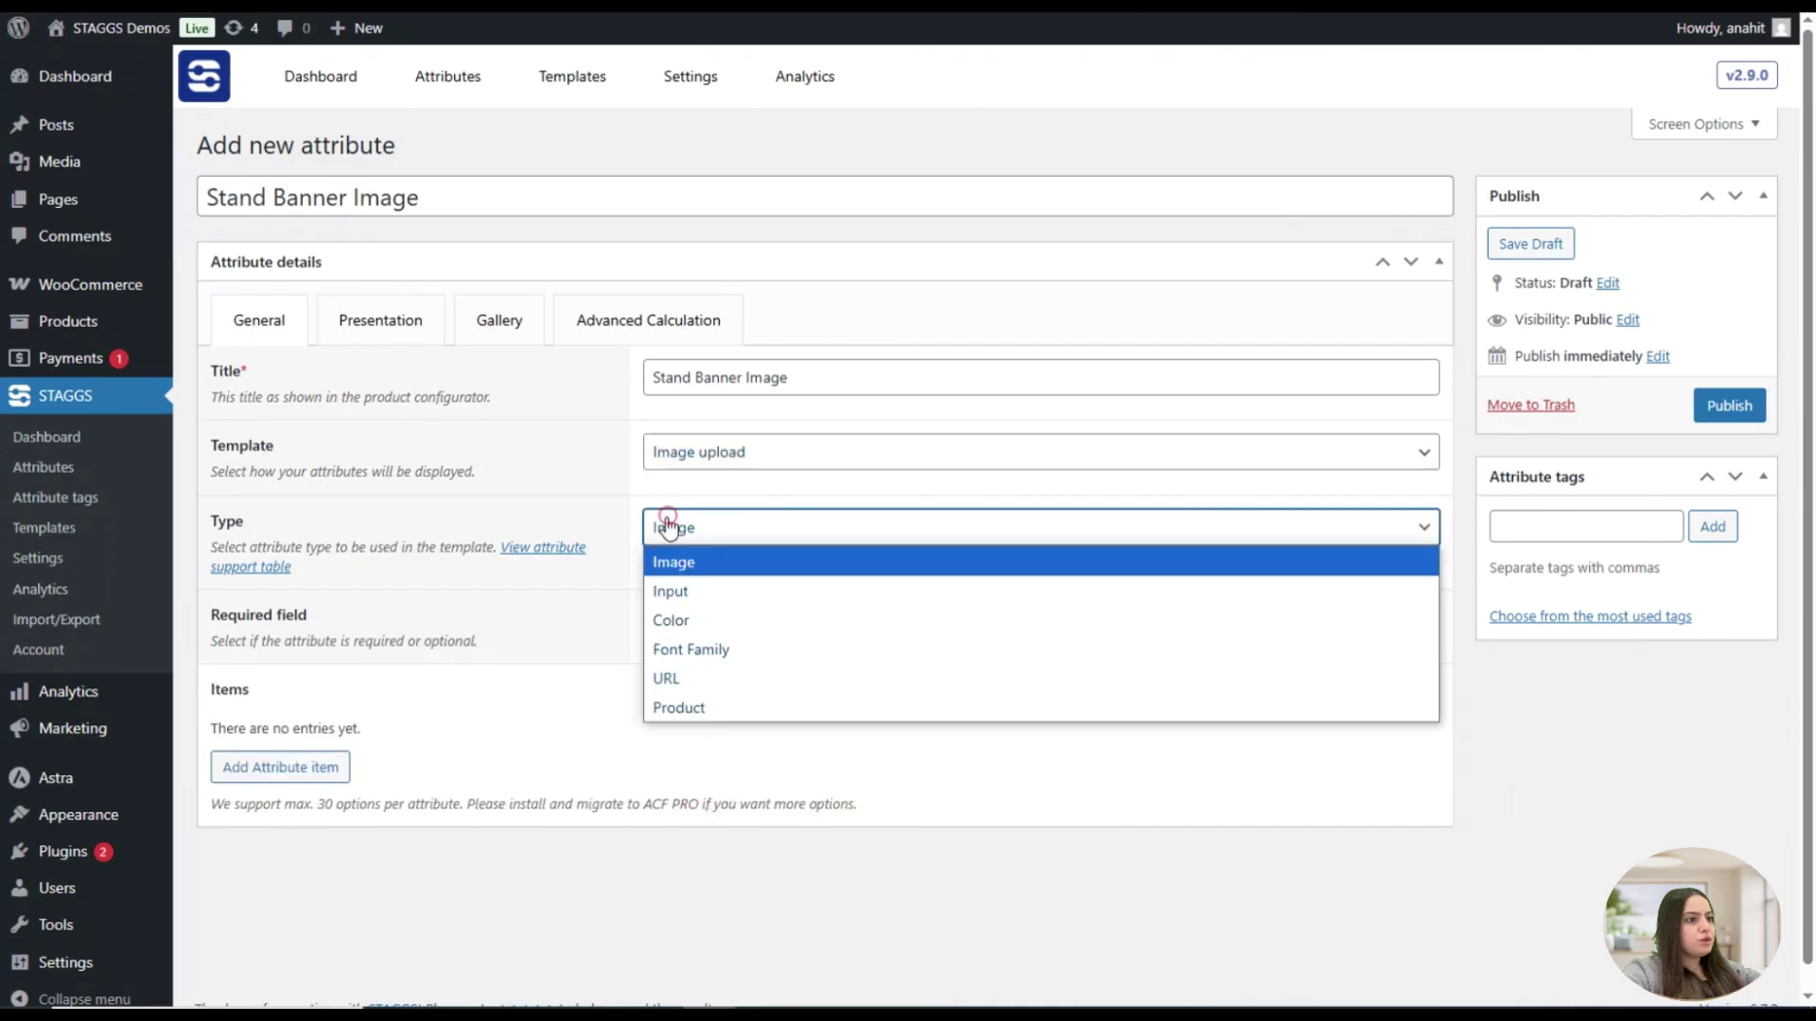
{"action": "left_click", "coordinate": [687, 594]}
{"action": "left_click", "coordinate": [693, 624]}
{"action": "left_click", "coordinate": [690, 626]}
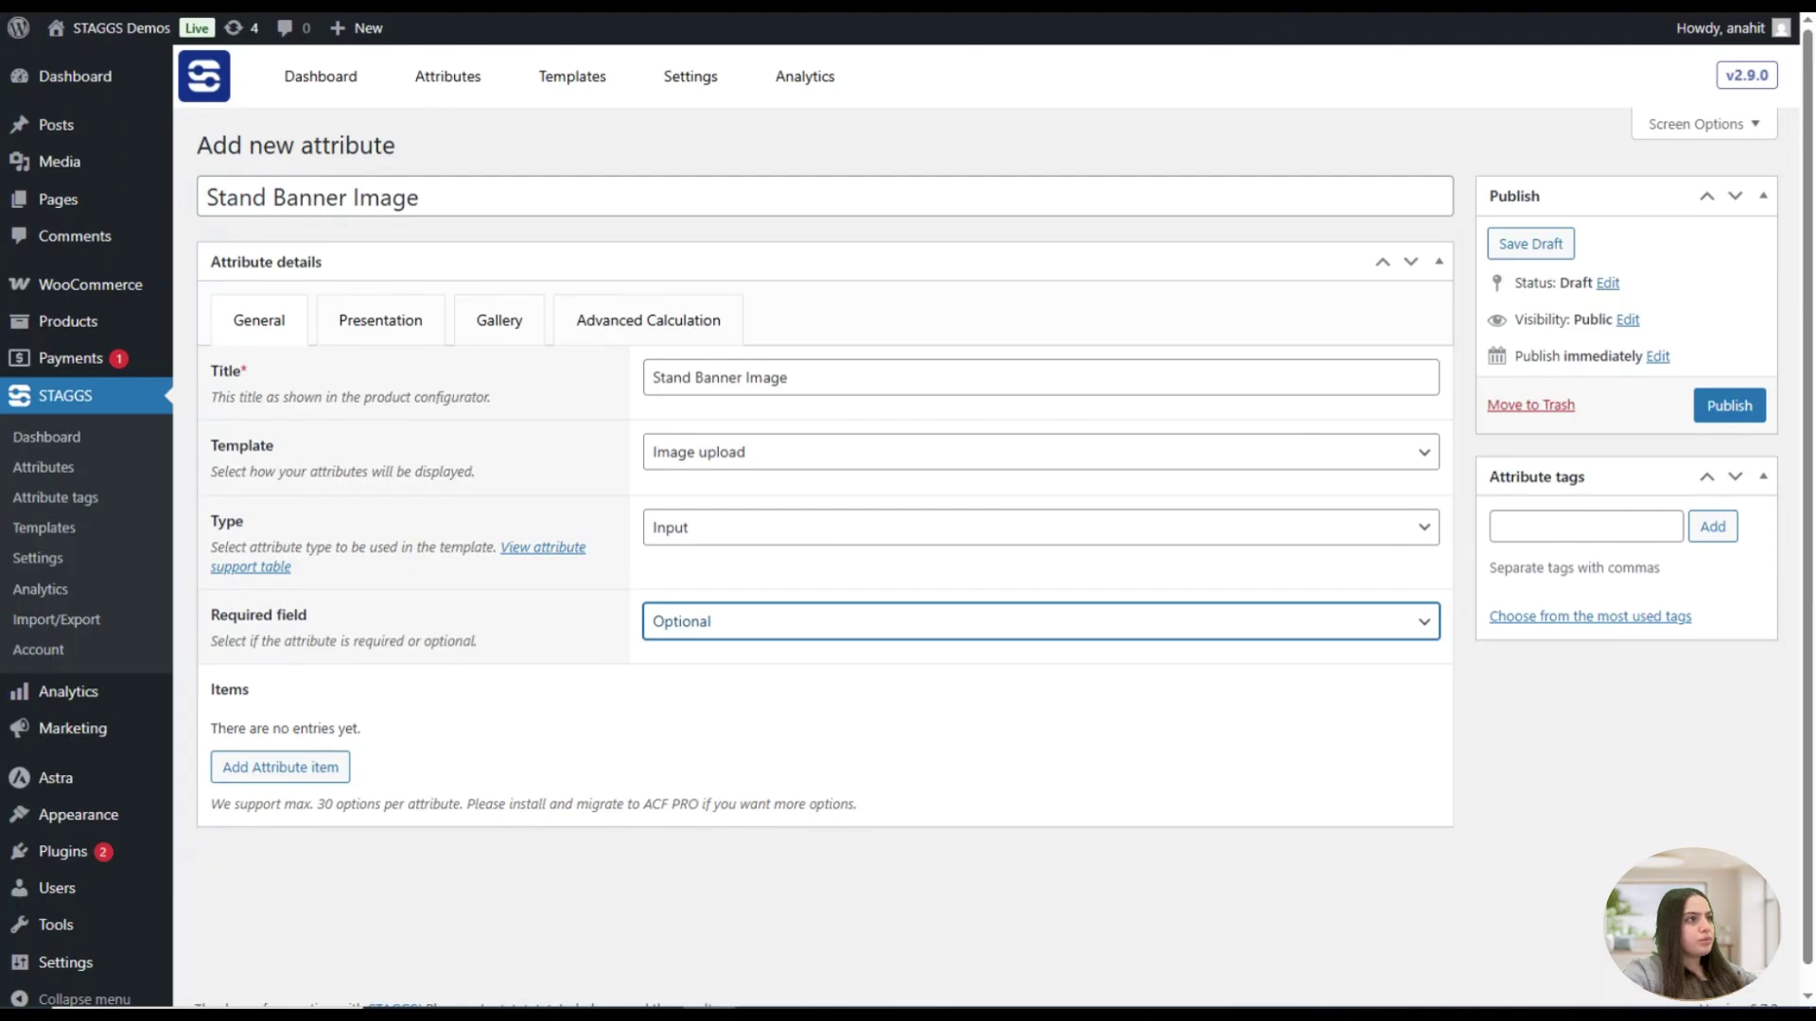
Add a first item labelled Upload your image
{"action": "scroll", "coordinate": [255, 747], "scroll_direction": "down", "scroll_amount": 1}
{"action": "left_click", "coordinate": [256, 767]}
{"action": "scroll", "coordinate": [552, 697], "scroll_direction": "down", "scroll_amount": 3}
{"action": "left_click", "coordinate": [708, 535]}
{"action": "type", "text": "Upload your image"}
{"action": "left_click", "coordinate": [596, 521]}
{"action": "scroll", "coordinate": [591, 548], "scroll_direction": "down", "scroll_amount": 1}
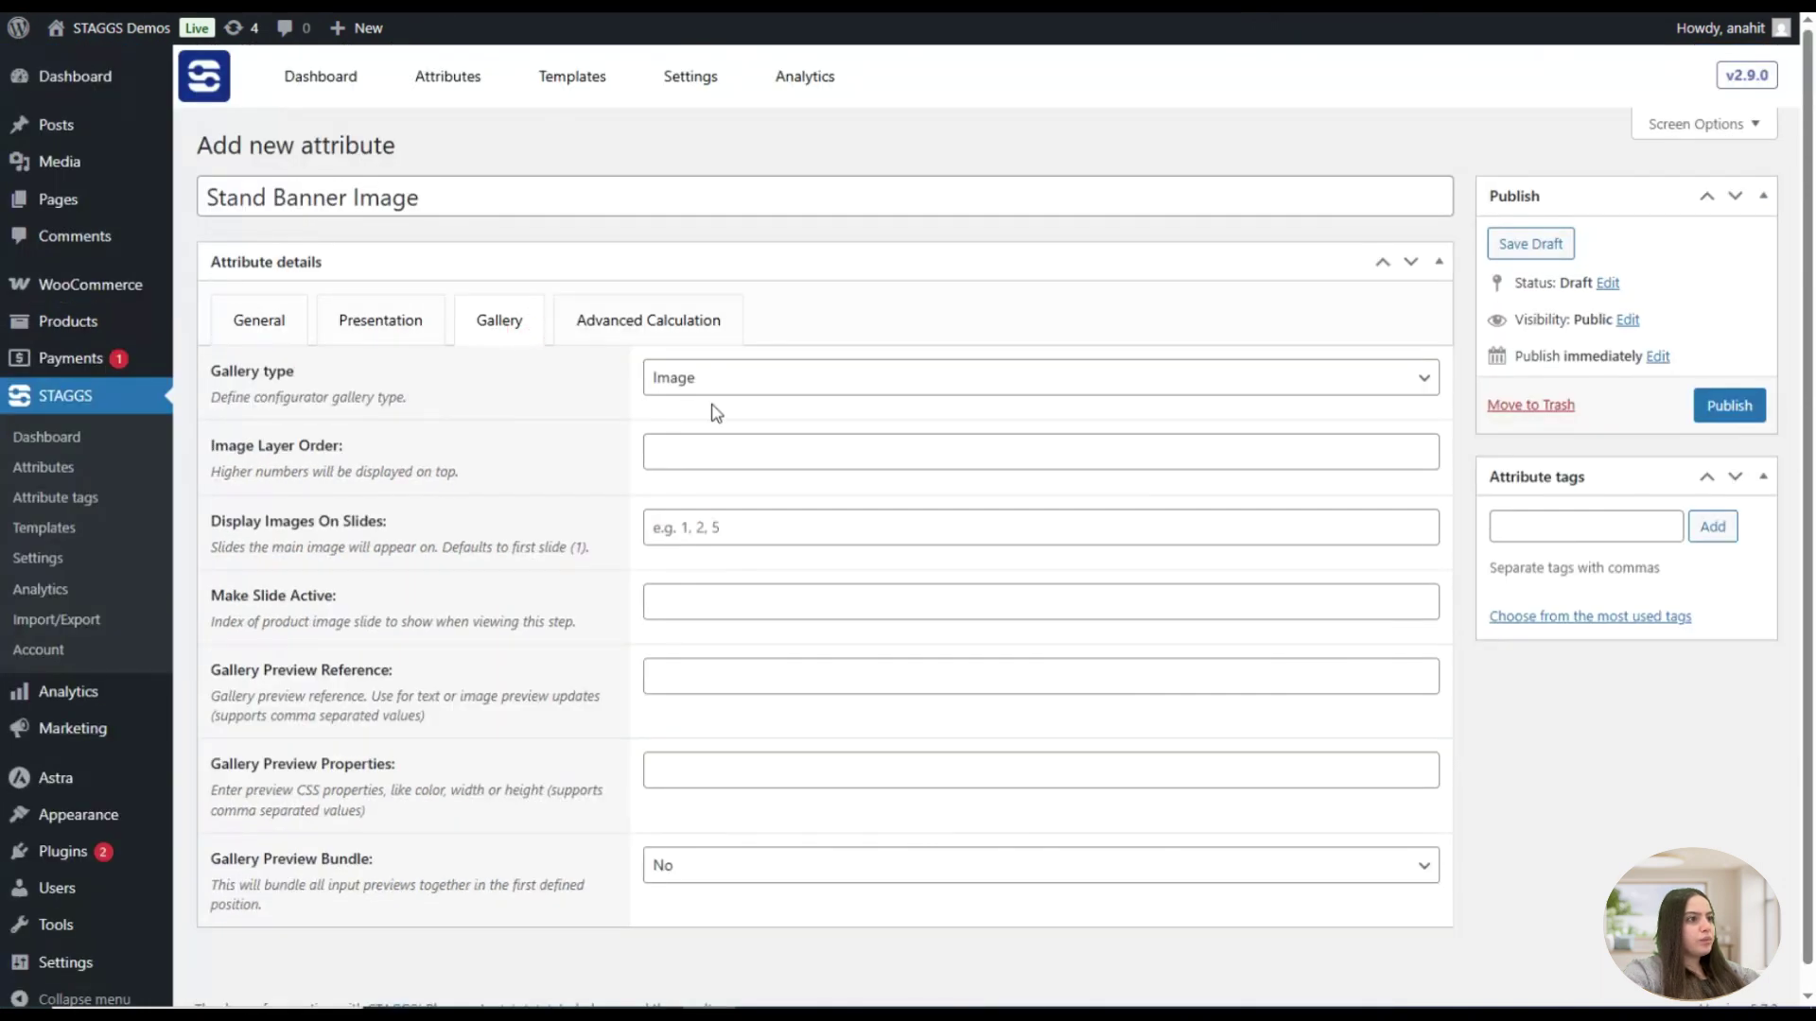
Set the Stand Banner Image gallery type to 3D model
{"action": "left_click", "coordinate": [720, 379]}
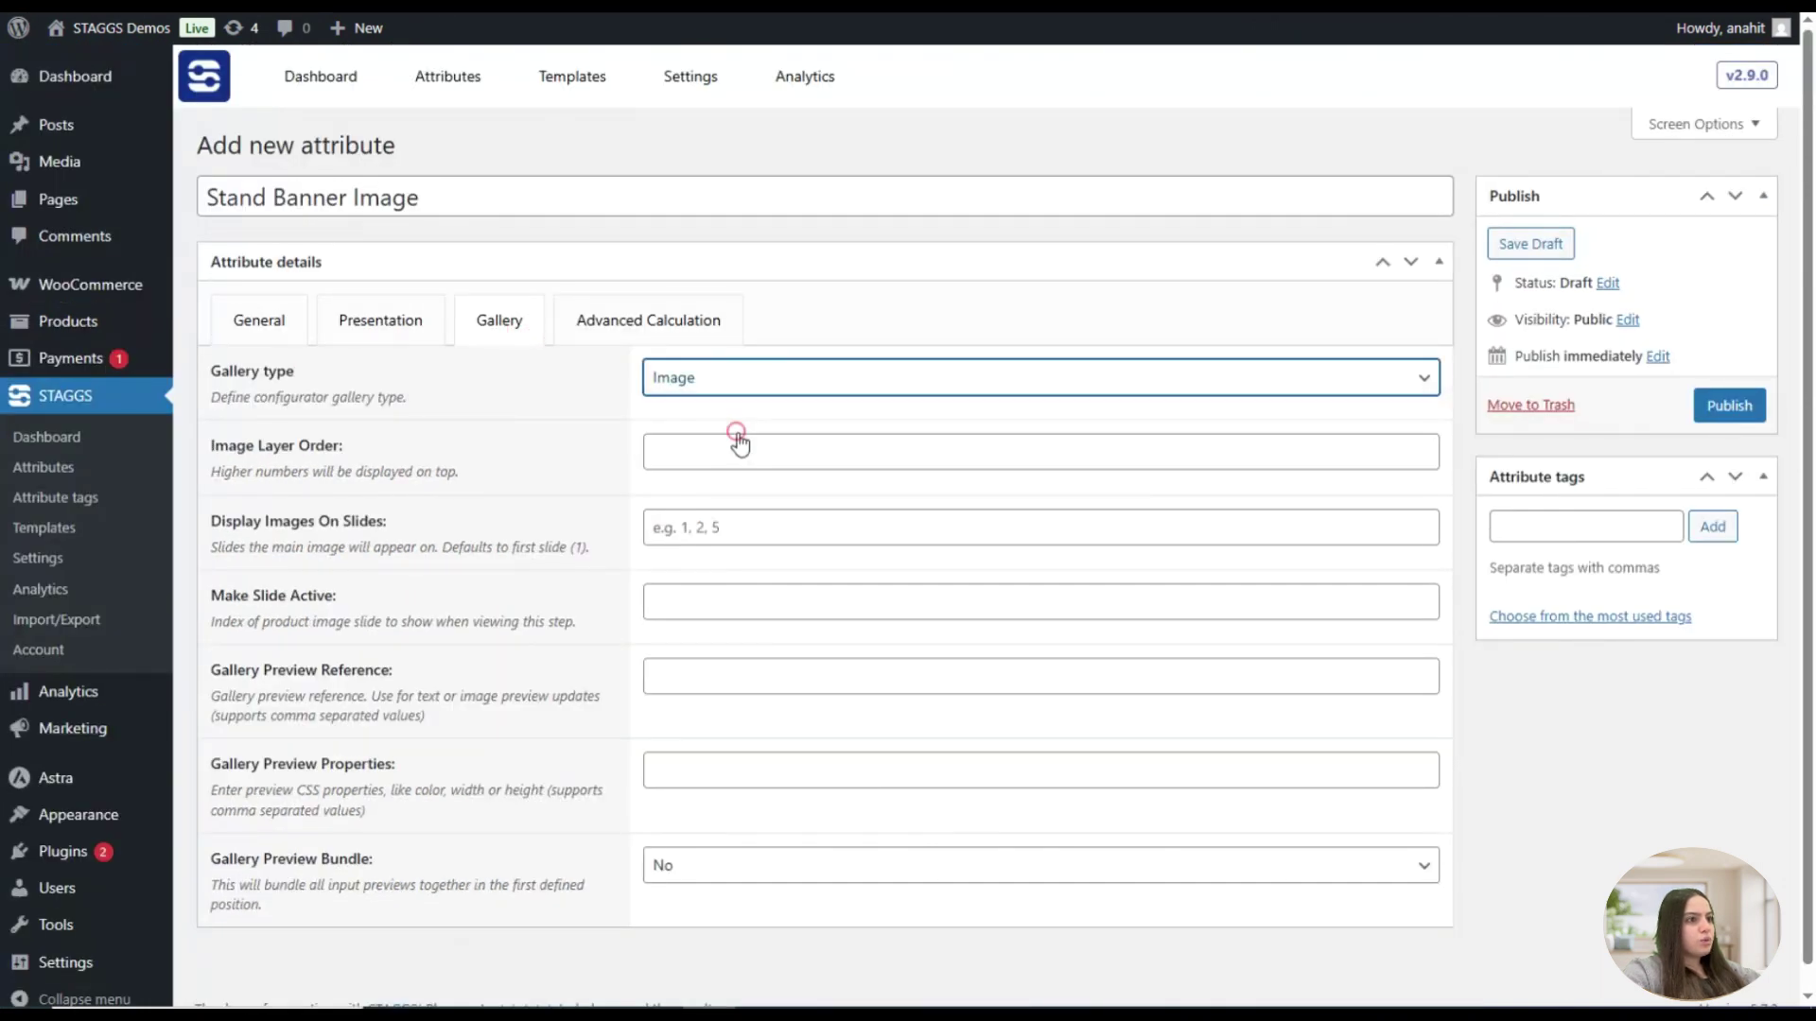
{"action": "left_click", "coordinate": [736, 437]}
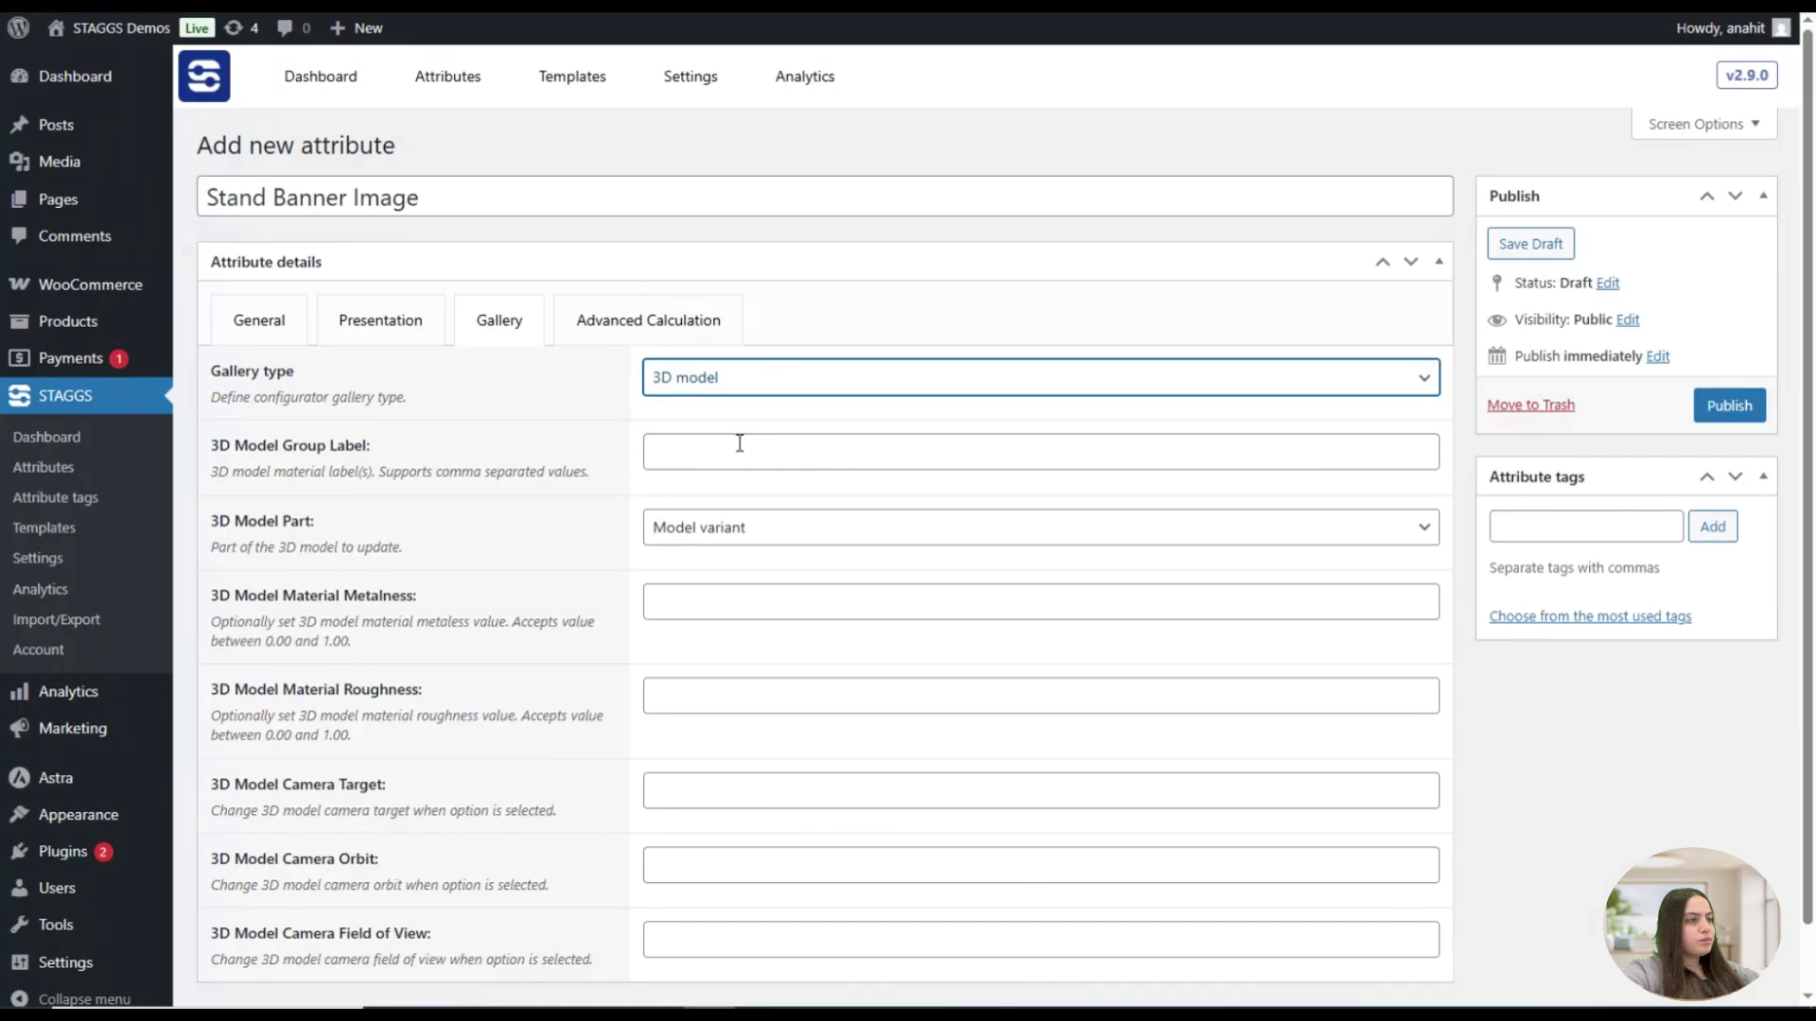
{"action": "left_click", "coordinate": [256, 326]}
Make the Upload your image item a File input
{"action": "scroll", "coordinate": [659, 676], "scroll_direction": "down", "scroll_amount": 3}
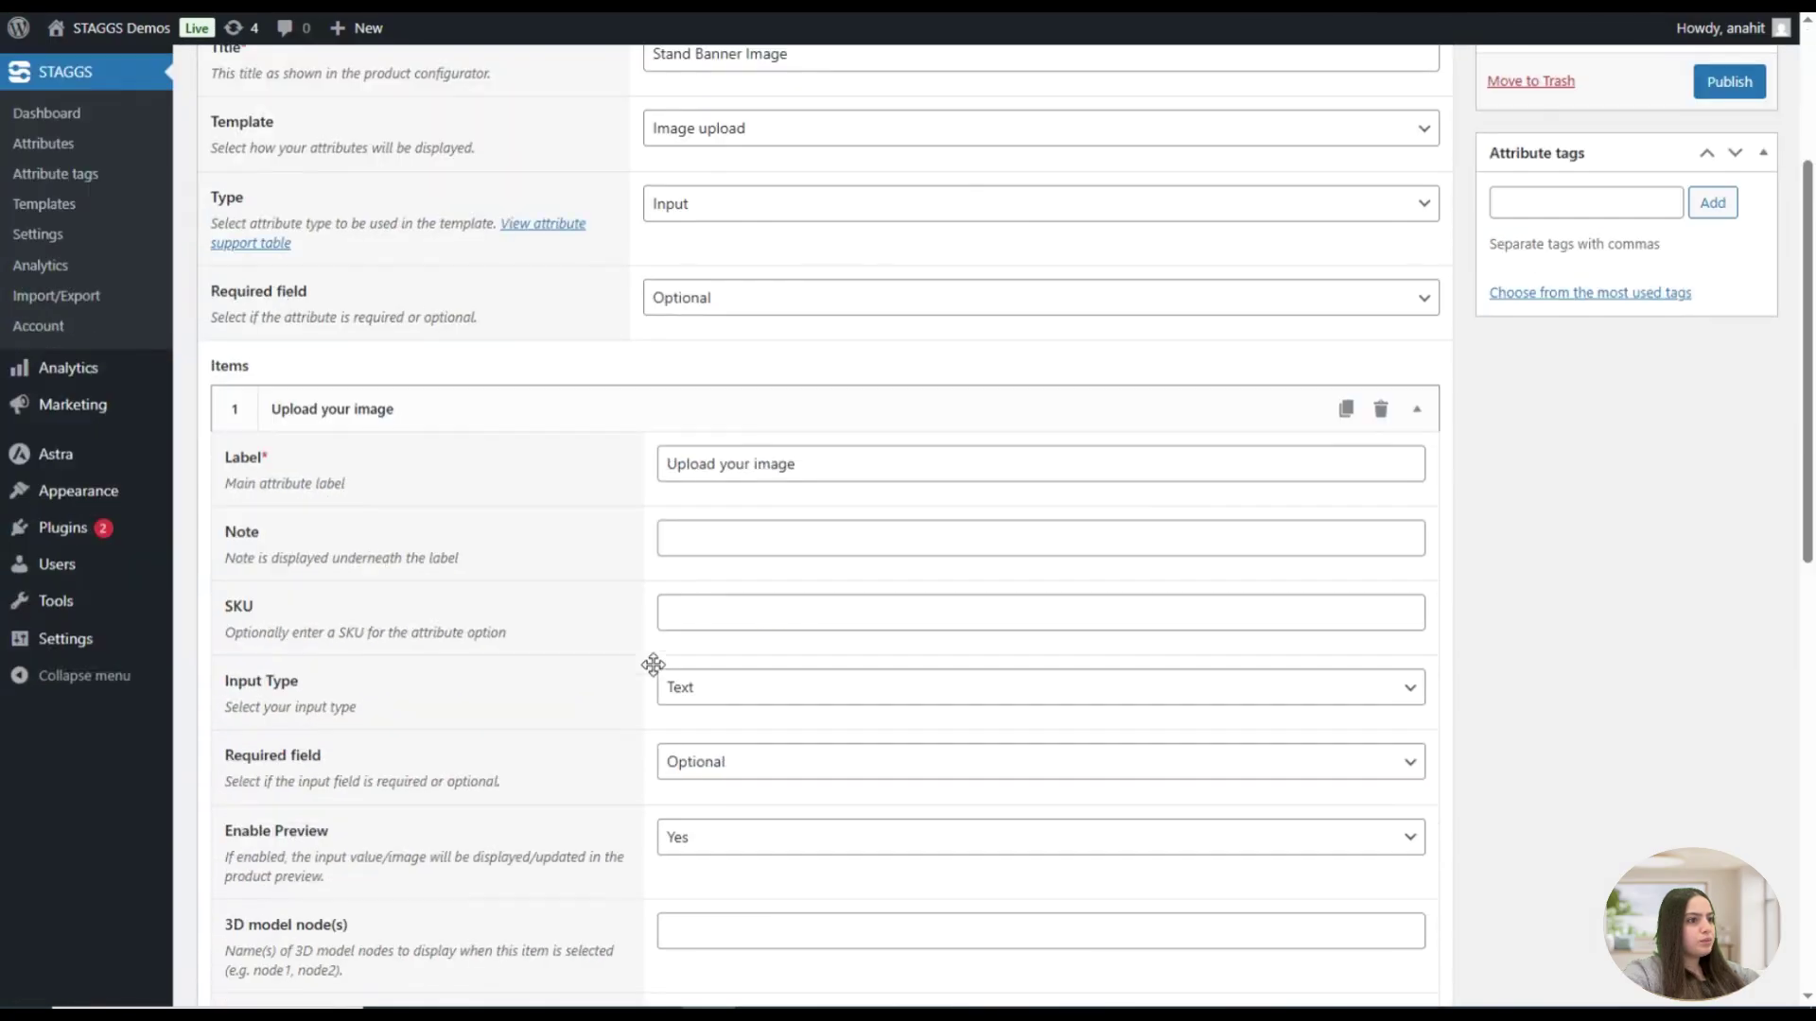
{"action": "scroll", "coordinate": [737, 568], "scroll_direction": "down", "scroll_amount": 2}
{"action": "left_click", "coordinate": [737, 470]}
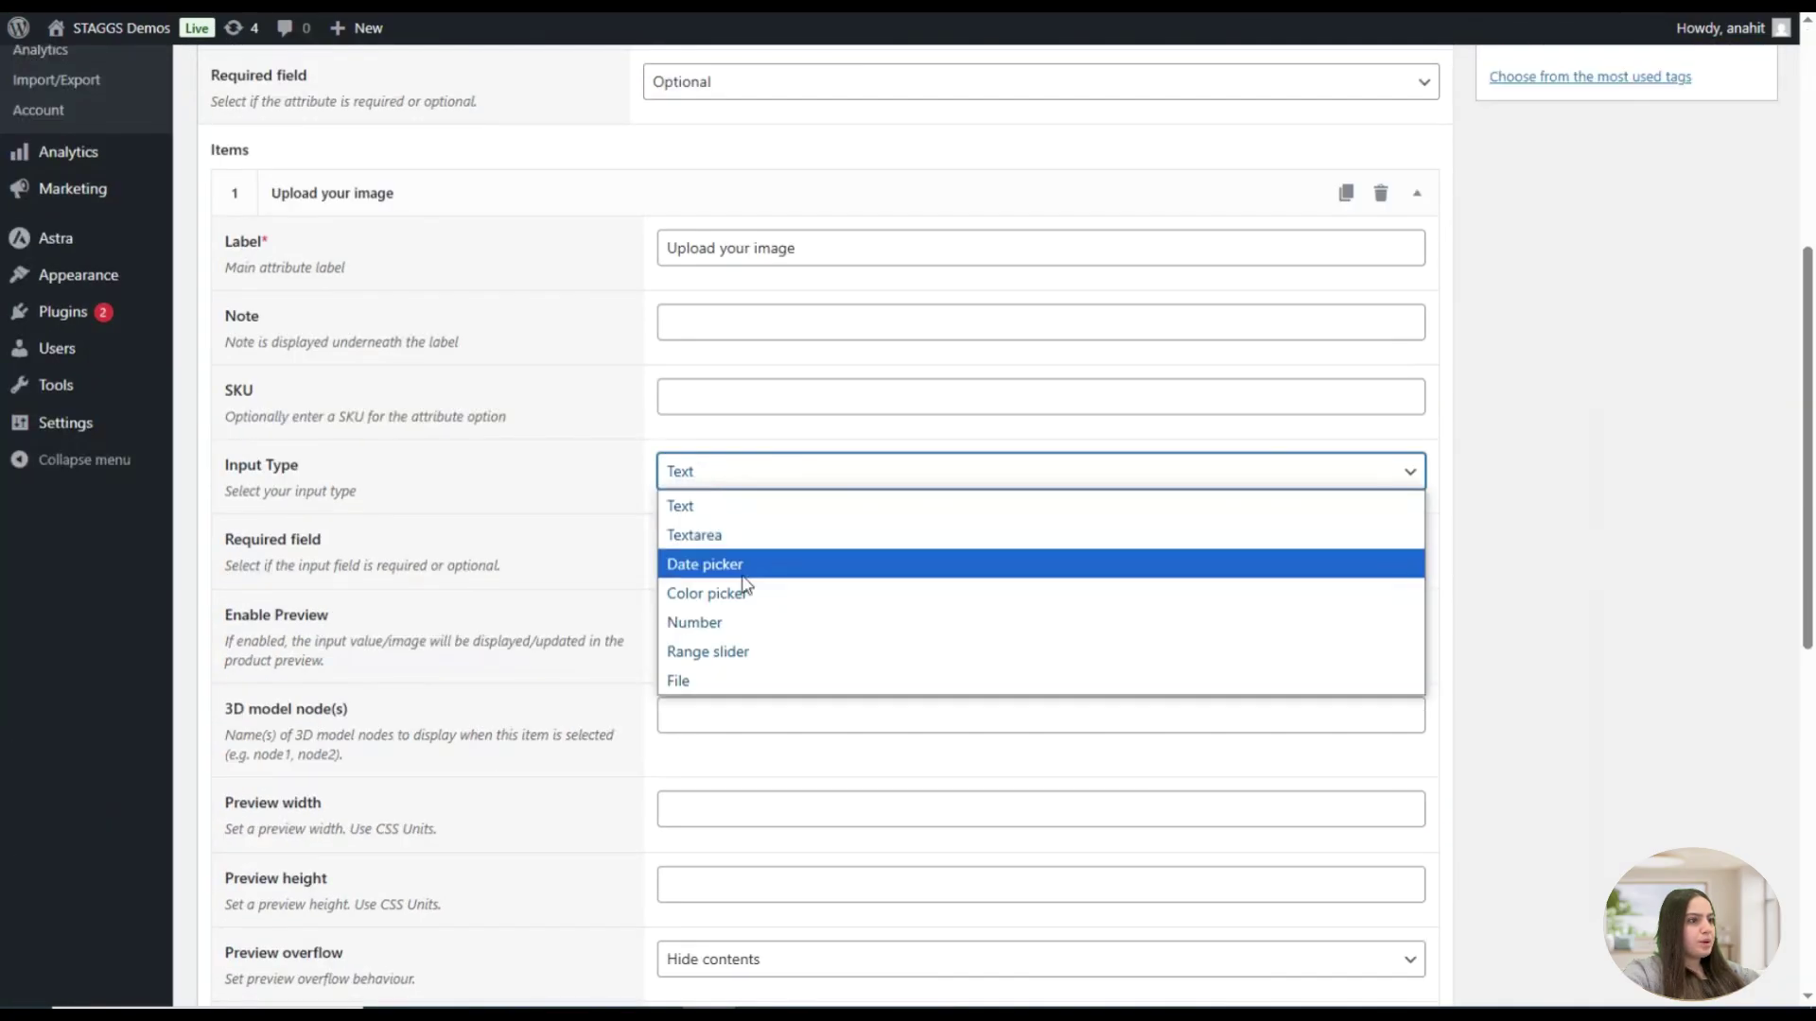
{"action": "left_click", "coordinate": [738, 673]}
{"action": "left_click", "coordinate": [562, 534]}
{"action": "scroll", "coordinate": [563, 534], "scroll_direction": "down", "scroll_amount": 3}
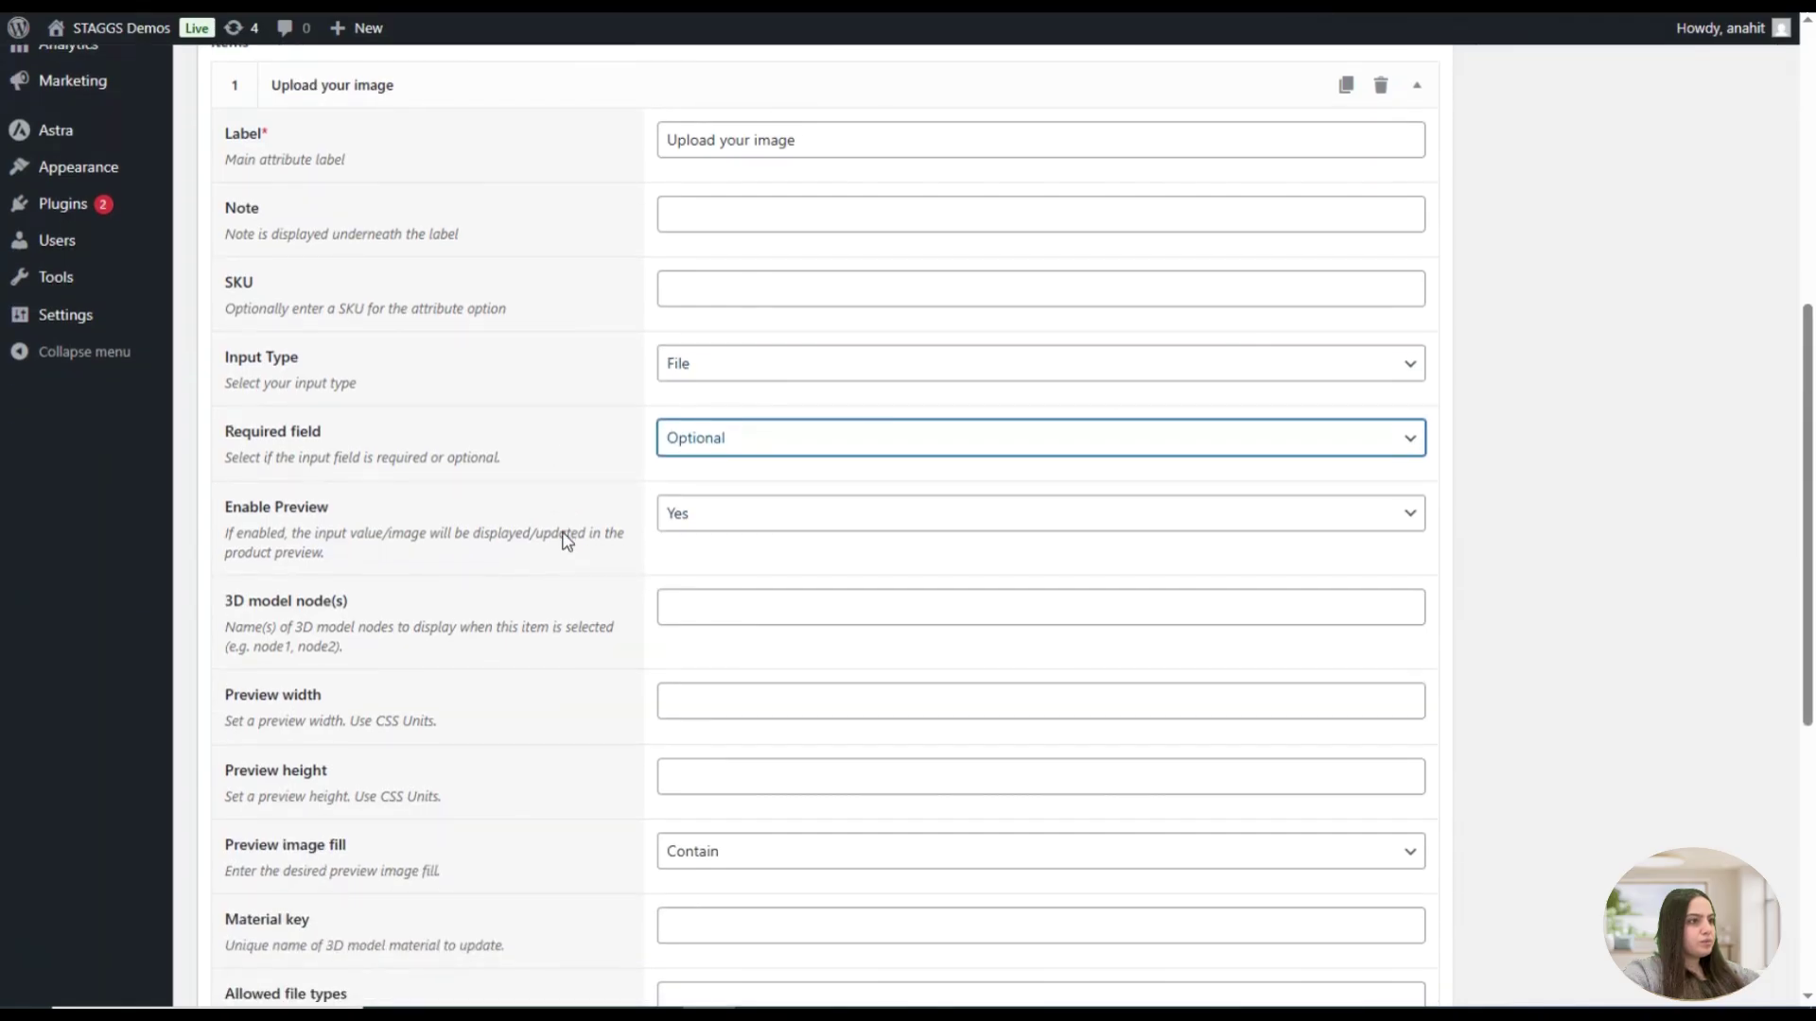
Set the preview width to 600 and publish Stand Banner Image
{"action": "left_click", "coordinate": [723, 486]}
{"action": "type", "text": "6"}
{"action": "left_click", "coordinate": [748, 547]}
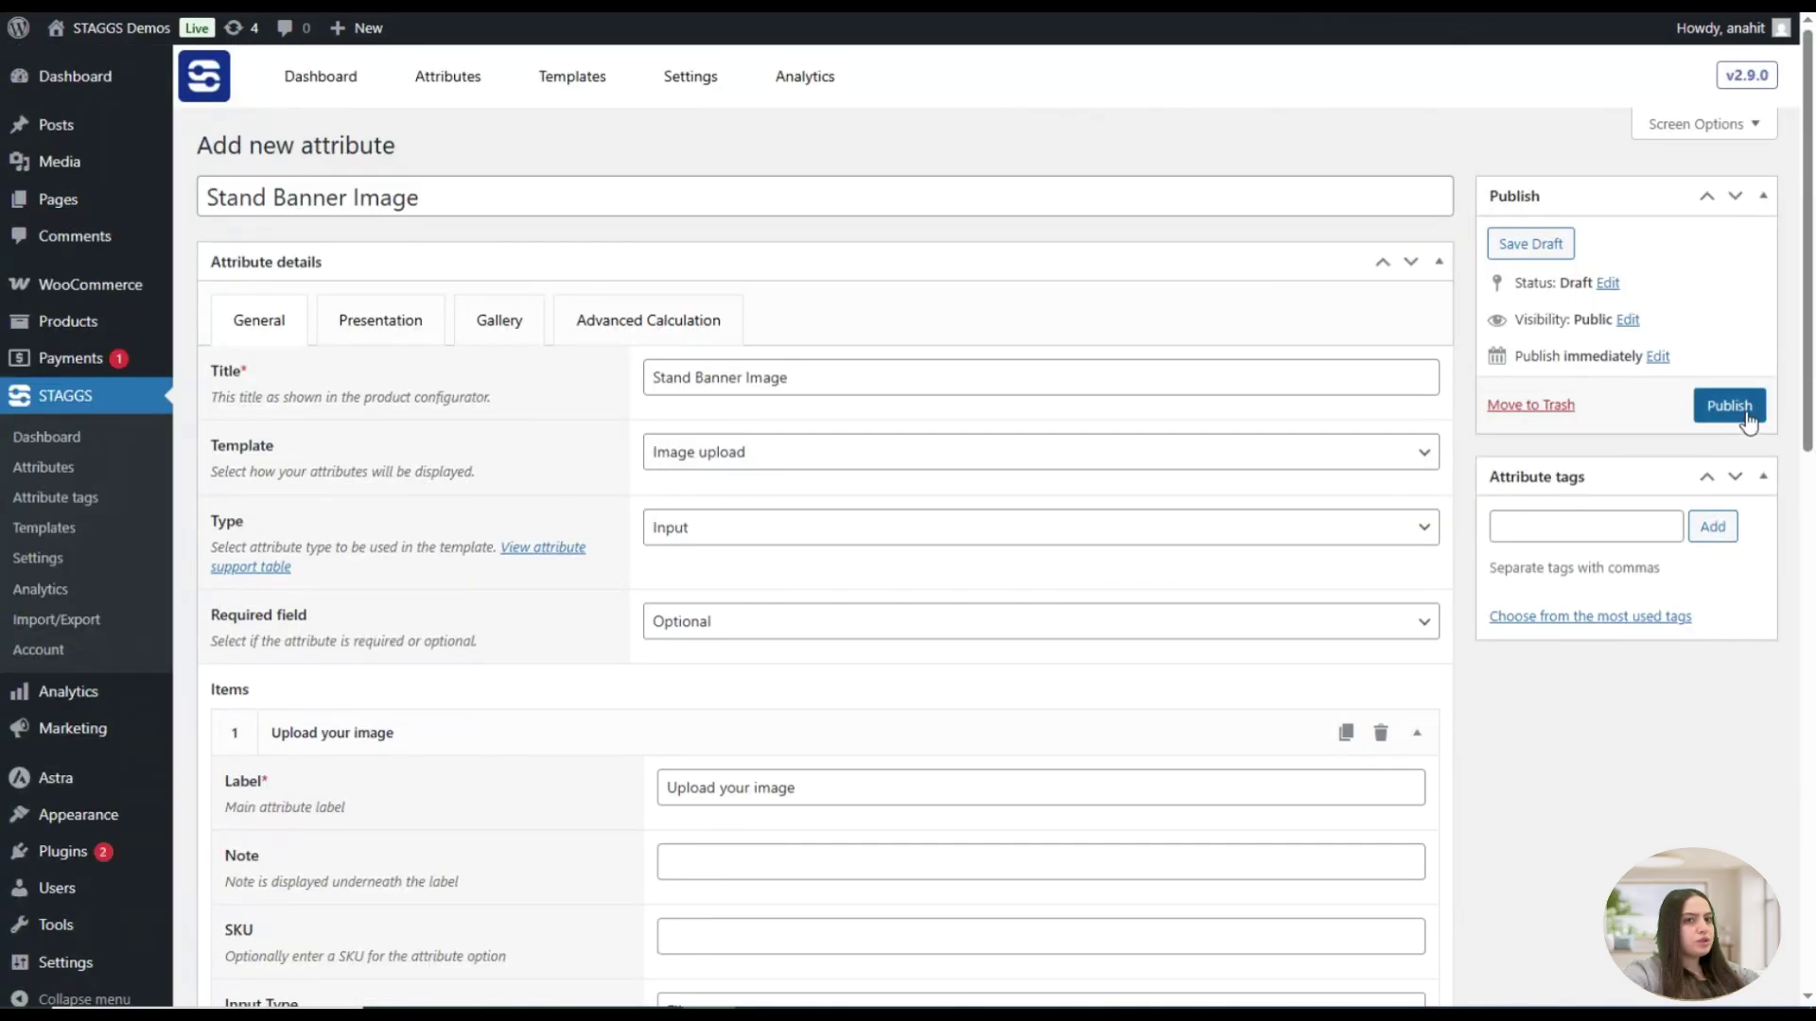
{"action": "left_click", "coordinate": [1730, 404]}
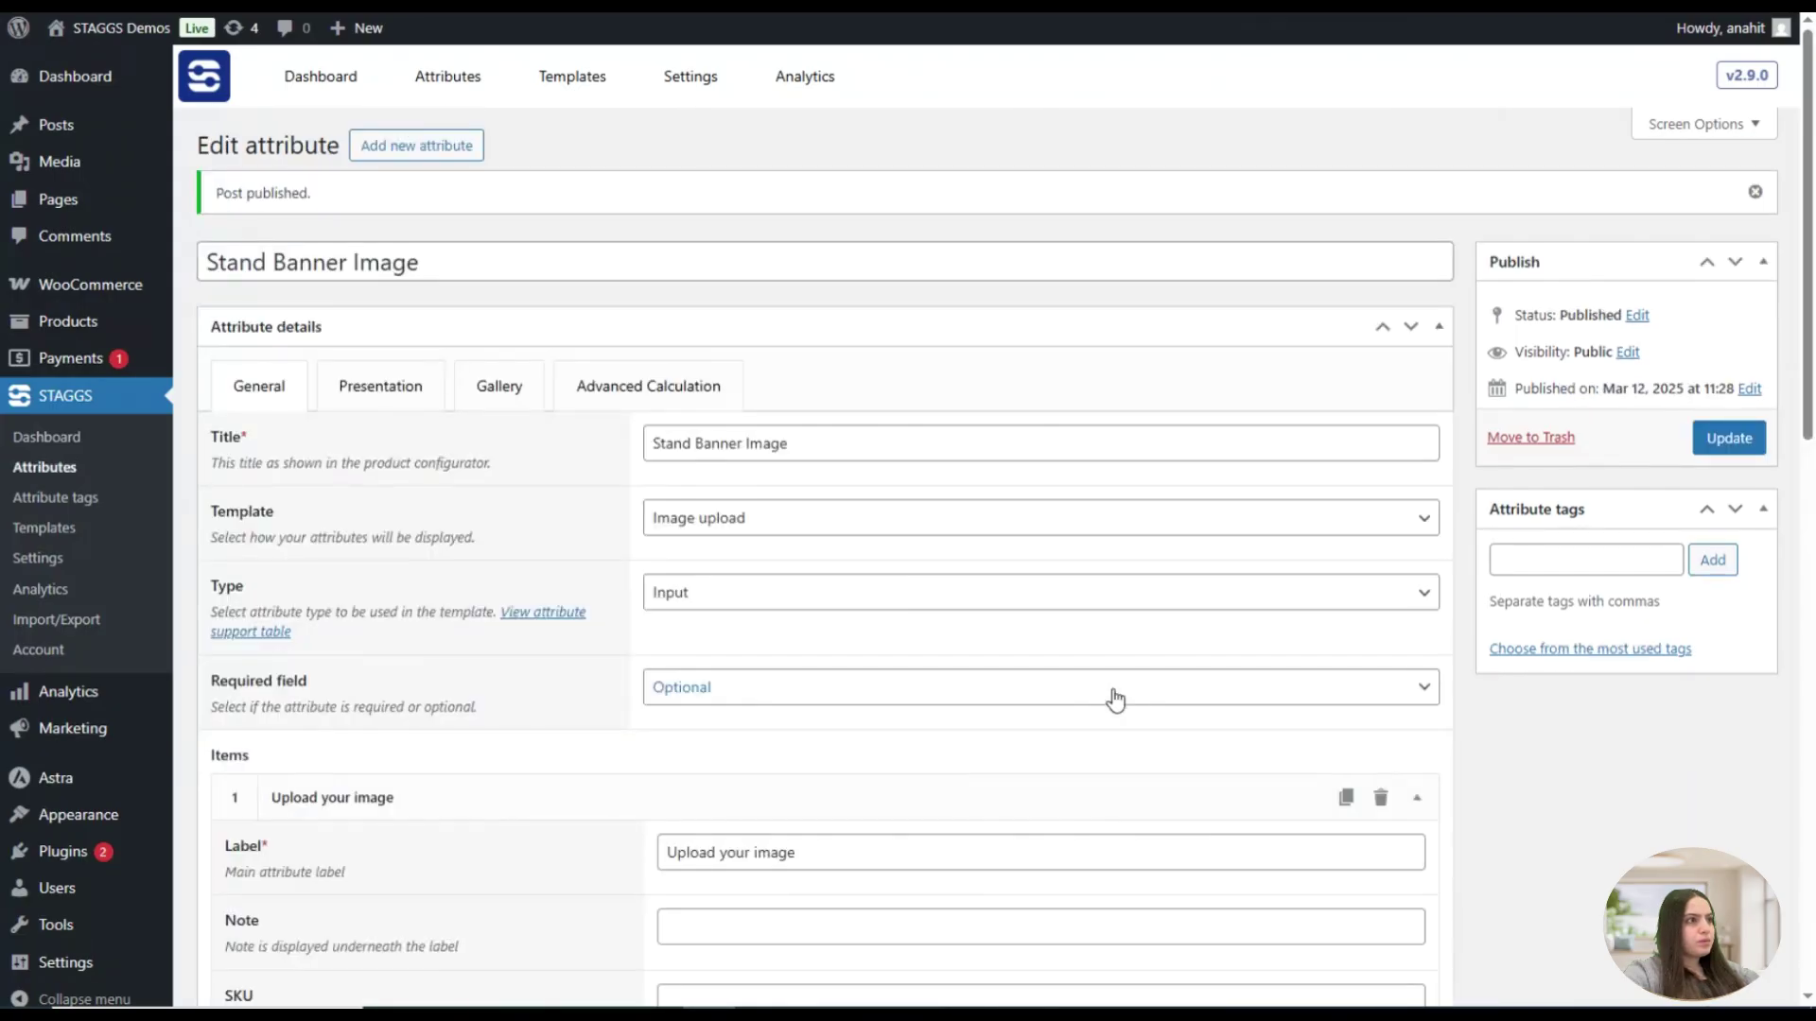
Create a new attribute named Stand Banner with the title Stand Banner
{"action": "left_click", "coordinate": [416, 145]}
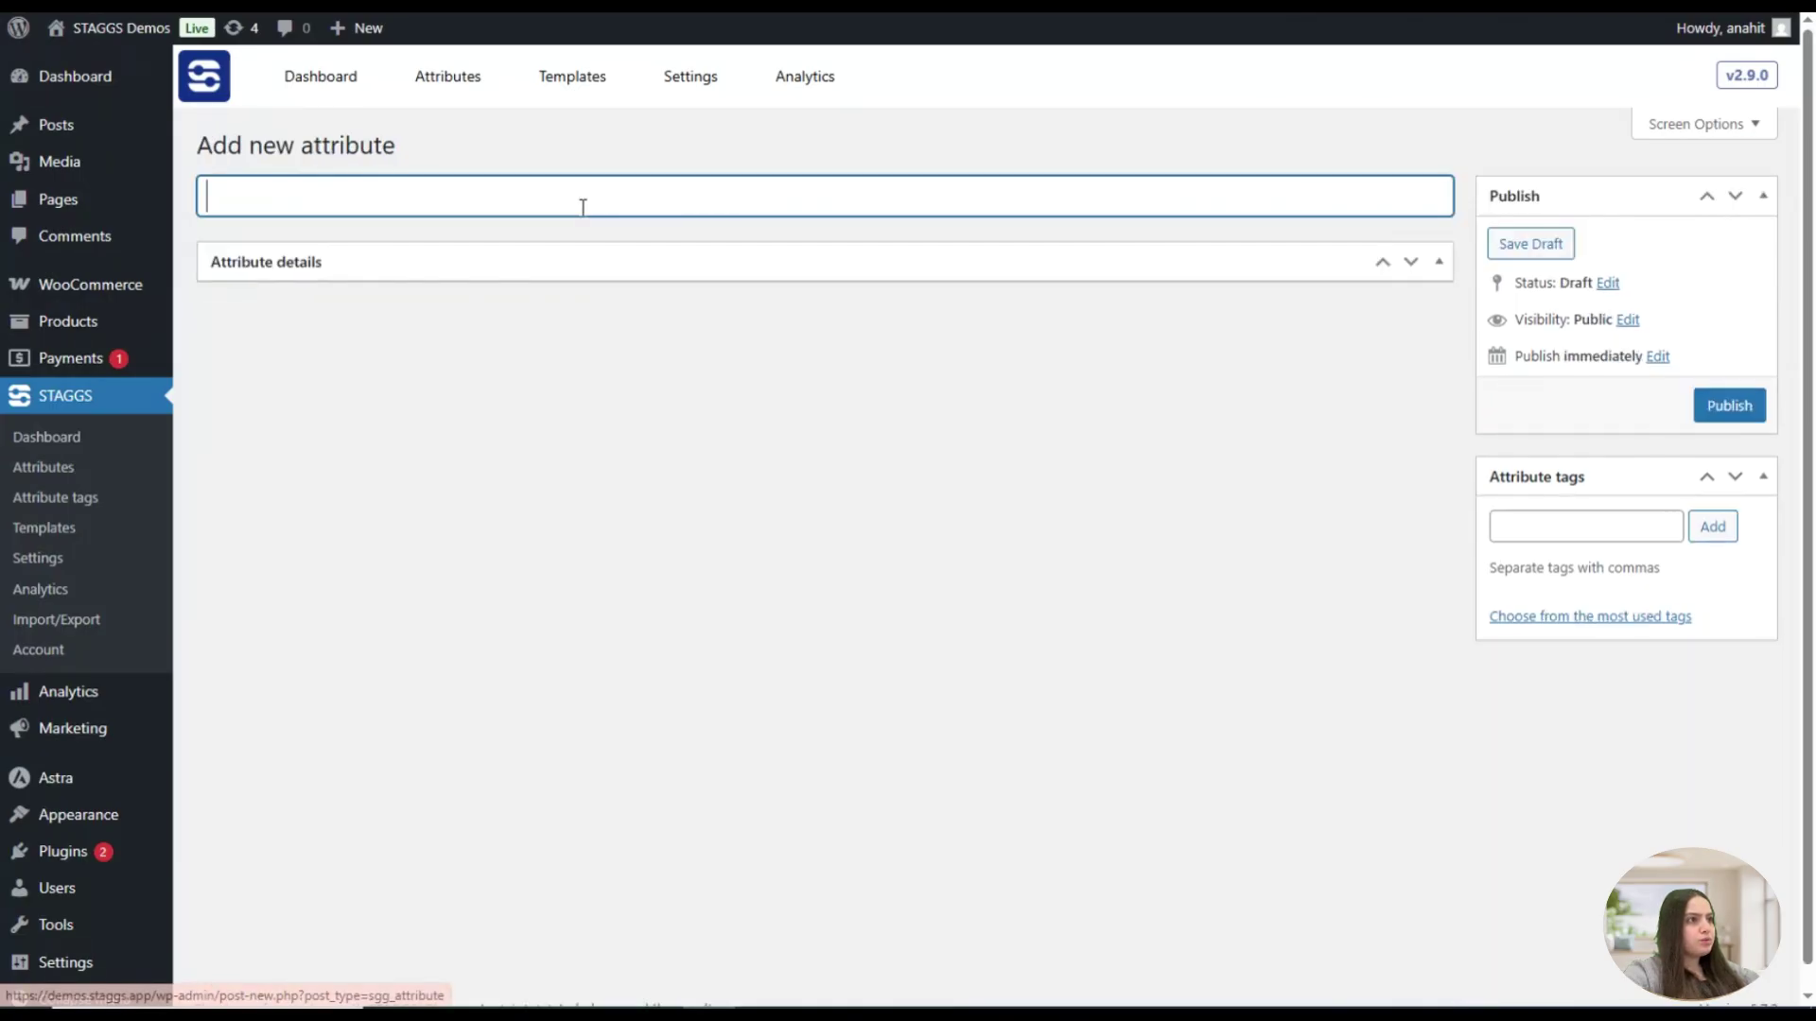
{"action": "type", "text": "St"}
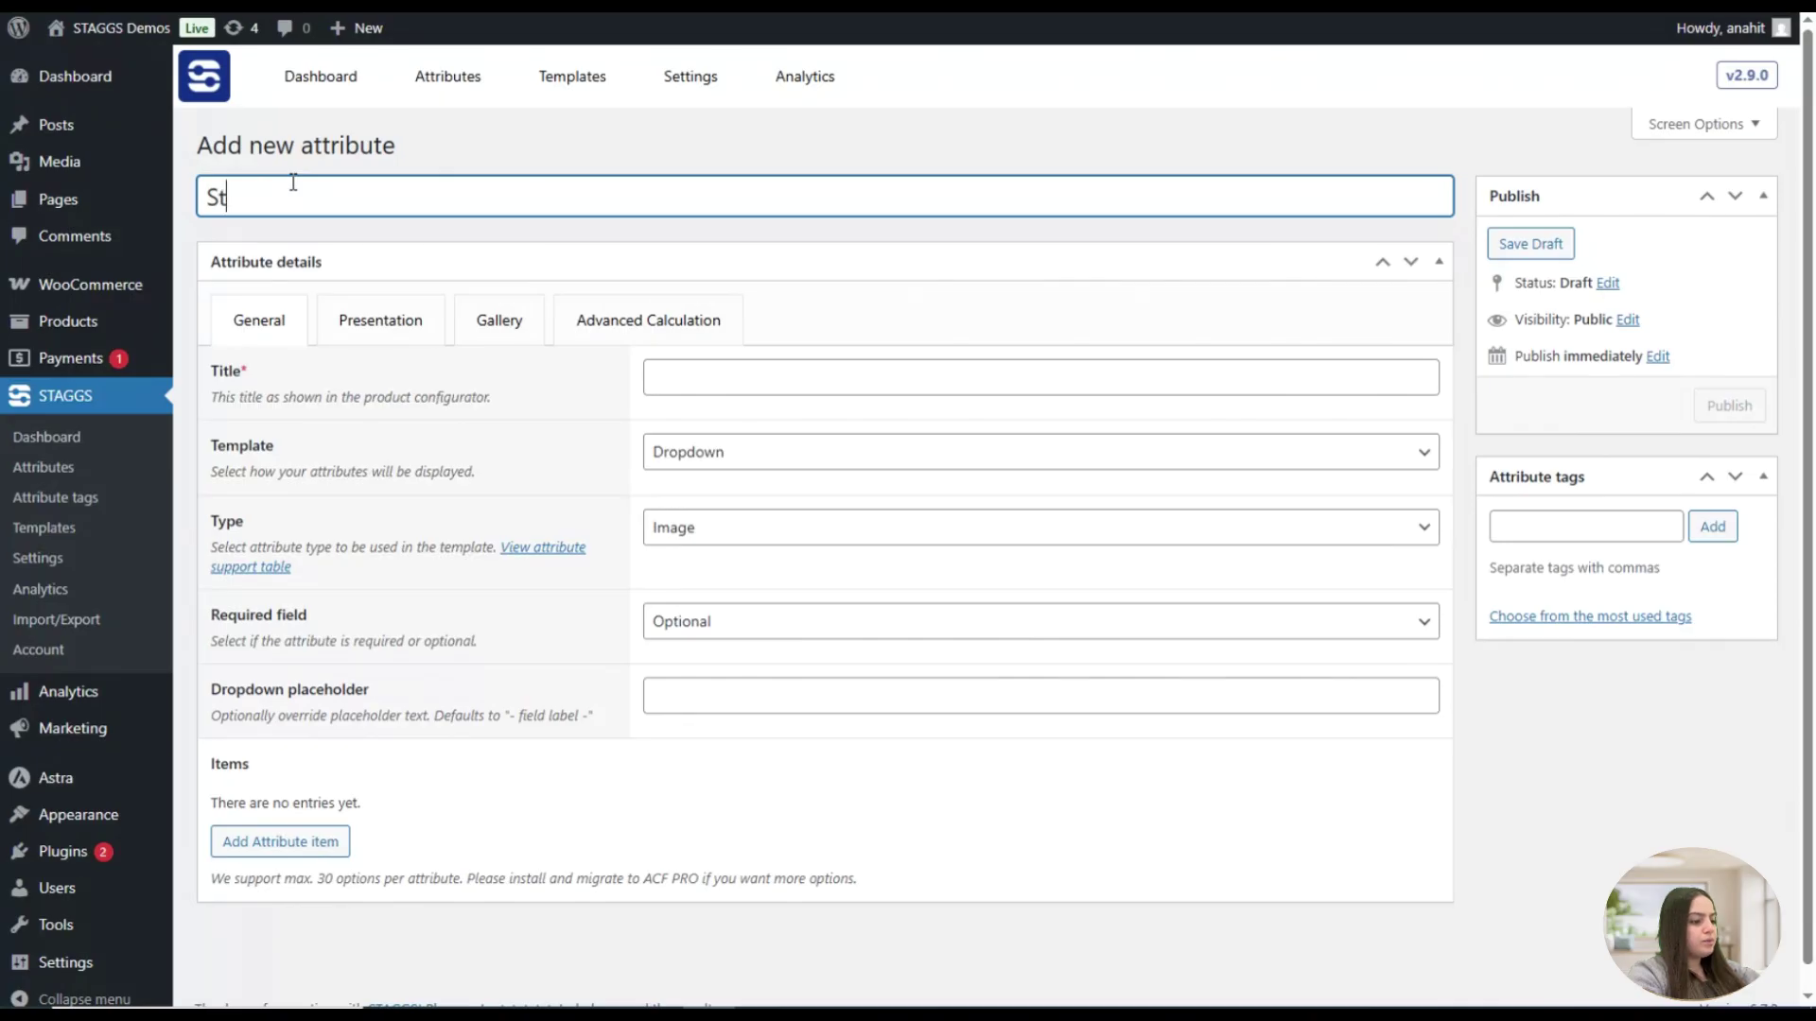
{"action": "type", "text": "and Banne"}
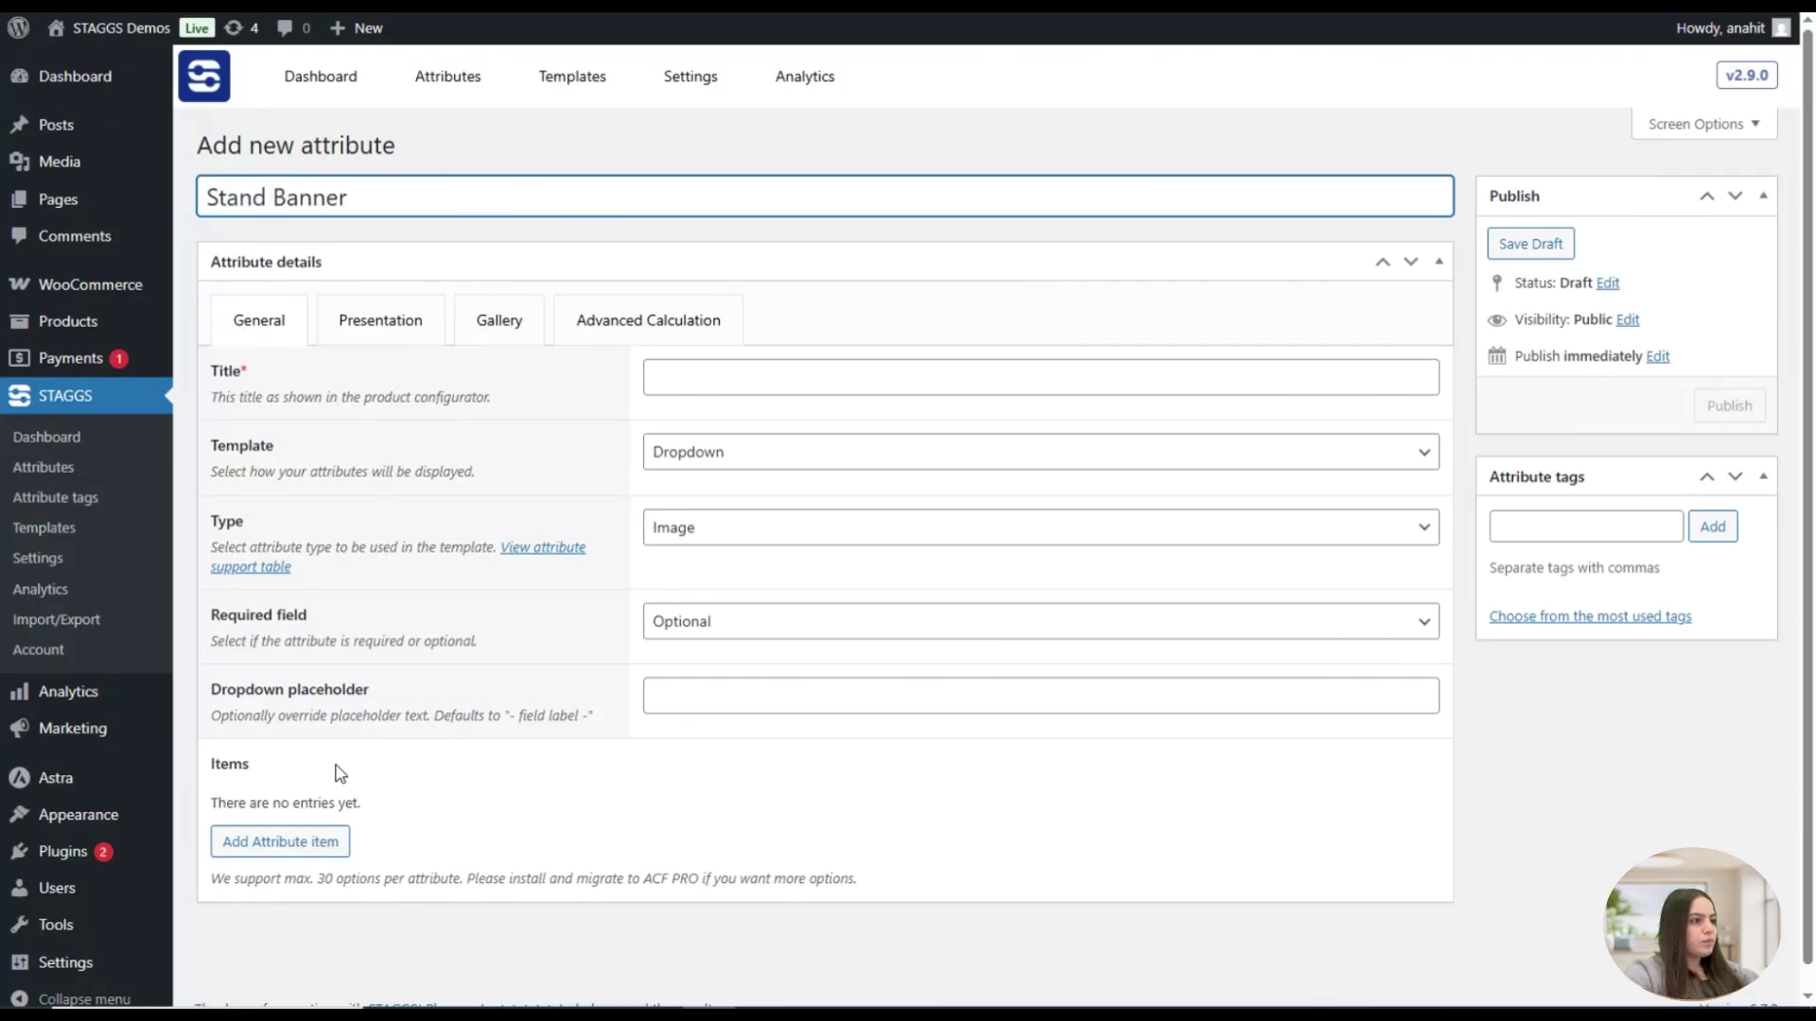
{"action": "type", "text": "r"}
{"action": "triple_click", "coordinate": [497, 207]}
{"action": "key", "text": "ctrl+c"}
{"action": "left_click", "coordinate": [653, 377]}
{"action": "key", "text": "ctrl+v"}
{"action": "left_click", "coordinate": [670, 414]}
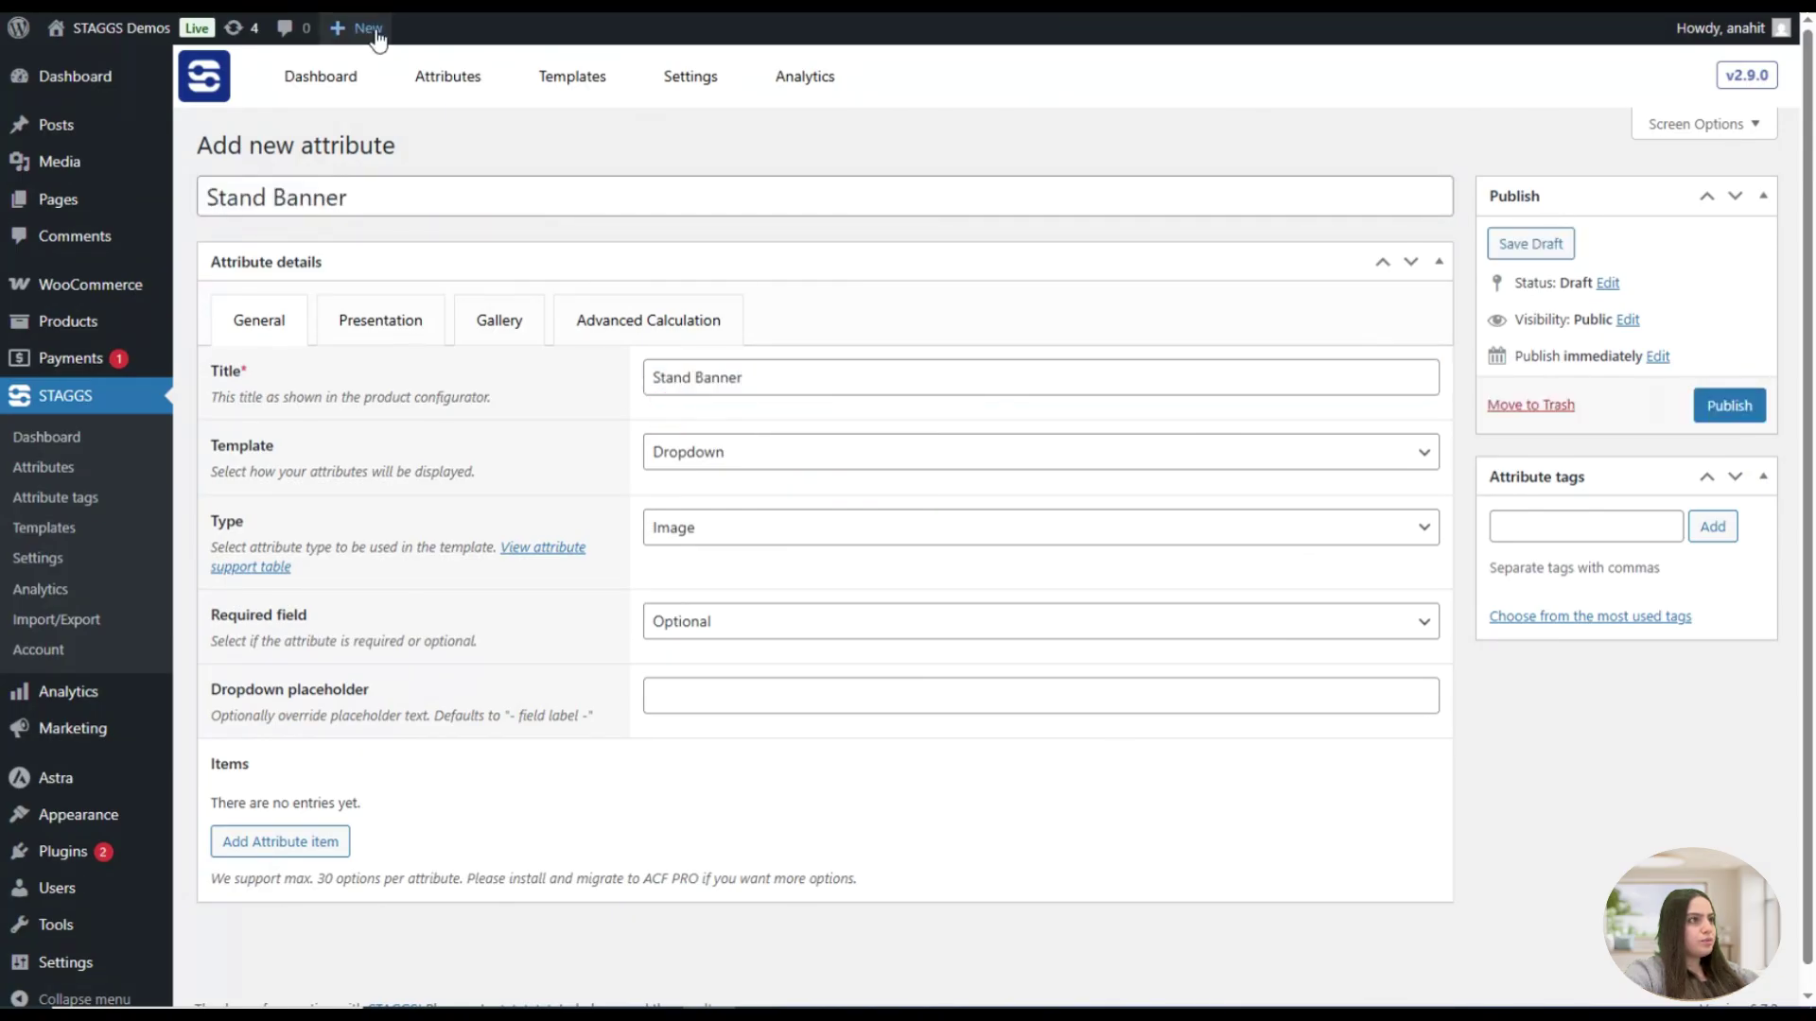
Use the Button group template and keep the attribute type as Image
{"action": "left_click", "coordinate": [688, 454]}
{"action": "left_click", "coordinate": [743, 632]}
{"action": "left_click", "coordinate": [673, 527]}
{"action": "left_click", "coordinate": [676, 525]}
{"action": "left_click", "coordinate": [683, 742]}
Add two option items labelled Yes and No
{"action": "left_click", "coordinate": [231, 854]}
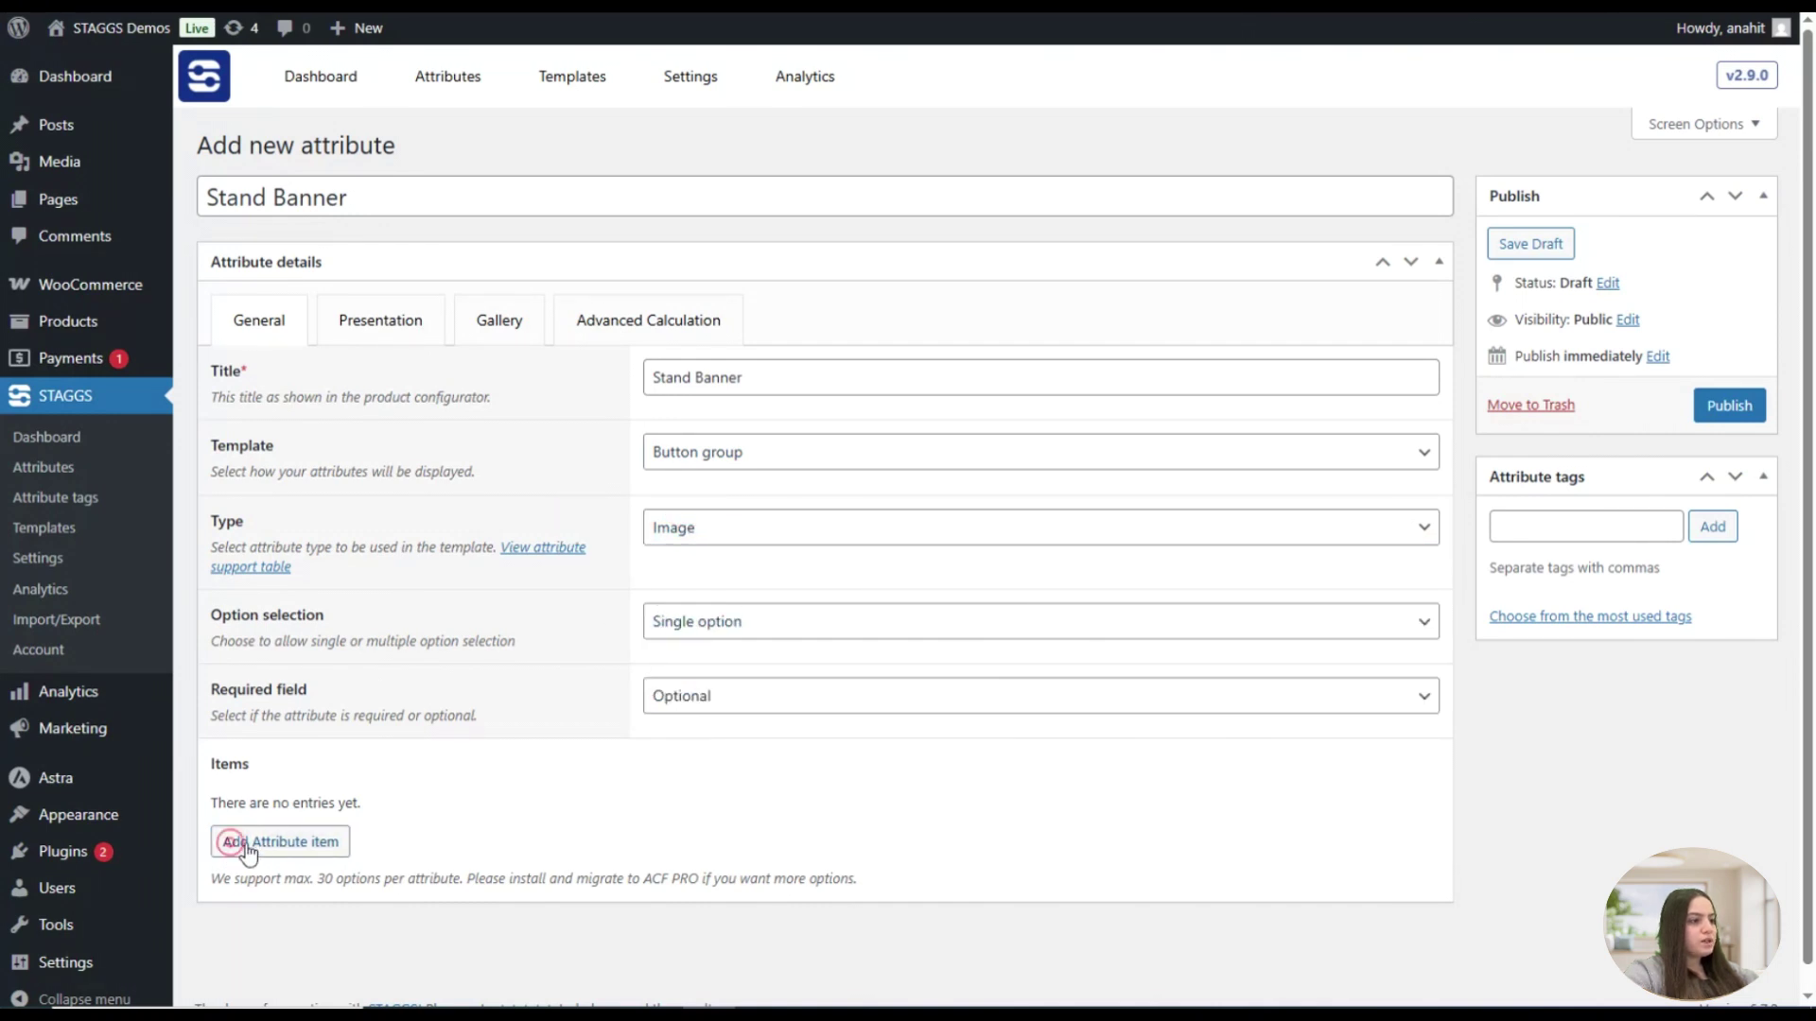
{"action": "scroll", "coordinate": [689, 801], "scroll_direction": "down", "scroll_amount": 2}
{"action": "left_click", "coordinate": [671, 638]}
{"action": "type", "text": "Yes"}
{"action": "scroll", "coordinate": [708, 744], "scroll_direction": "down", "scroll_amount": 5}
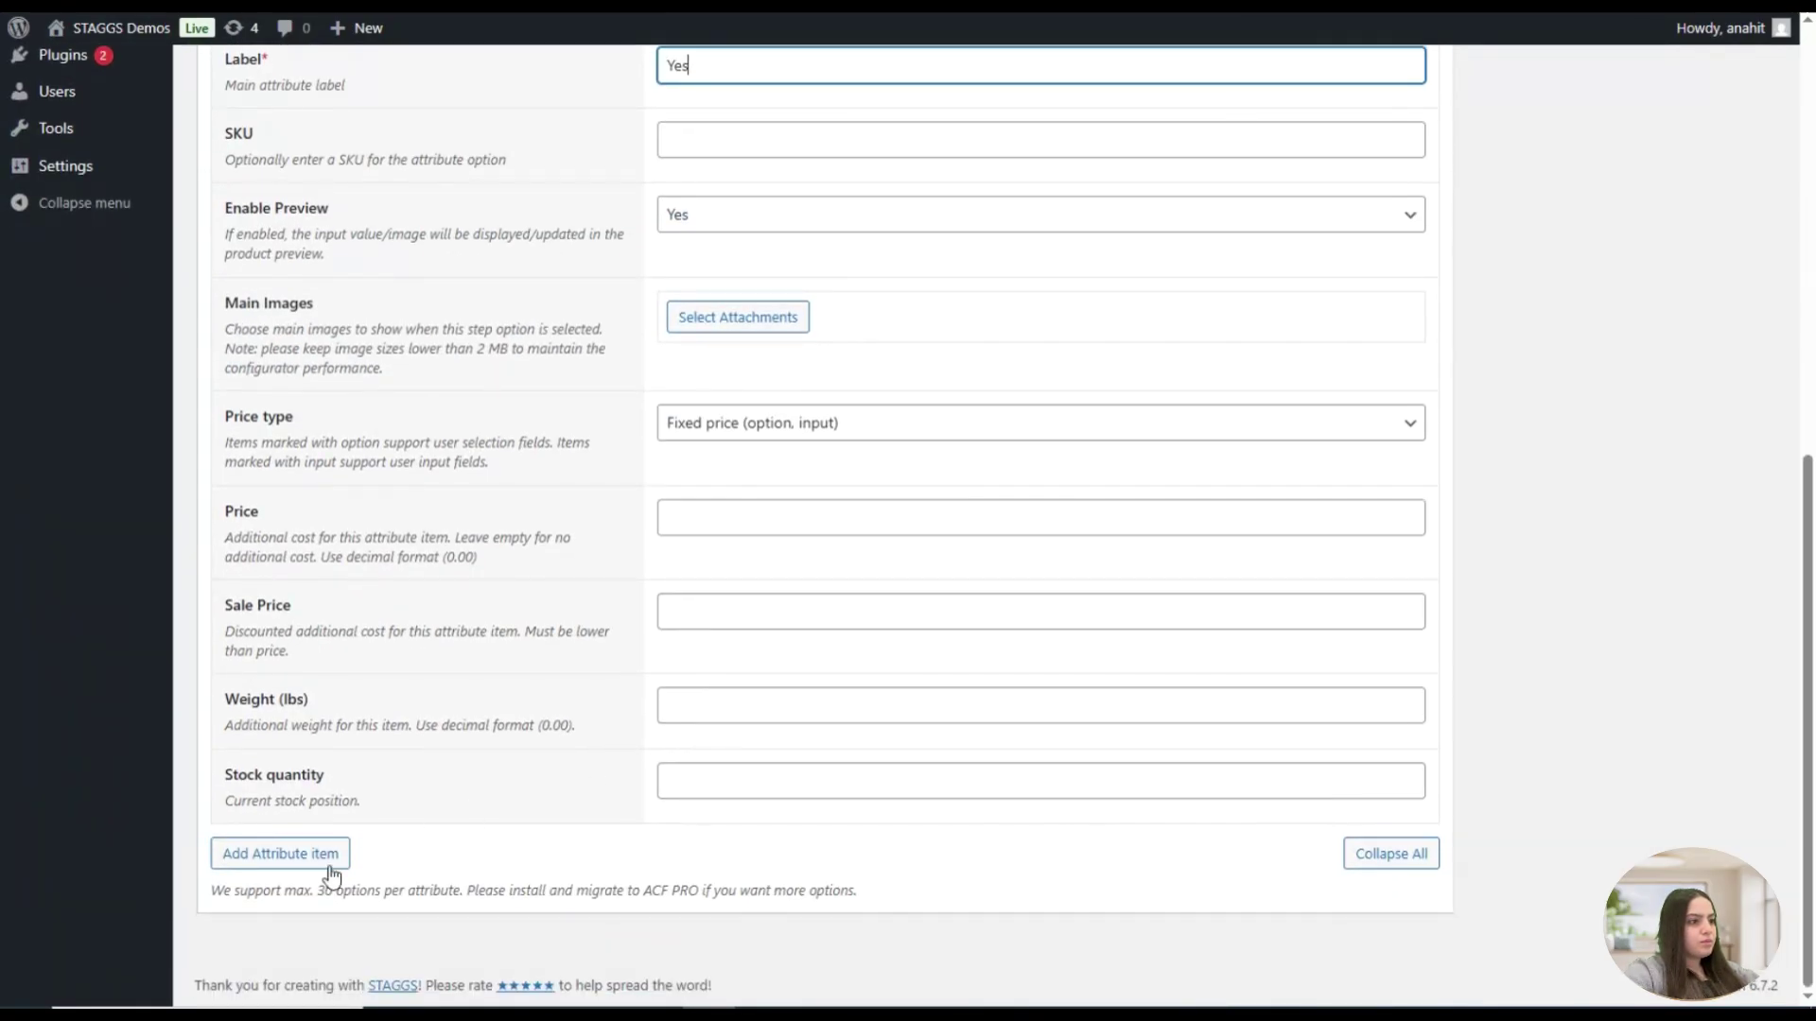
{"action": "left_click", "coordinate": [322, 856]}
{"action": "scroll", "coordinate": [731, 641], "scroll_direction": "down", "scroll_amount": 3}
{"action": "left_click", "coordinate": [718, 592]}
{"action": "type", "text": "No"}
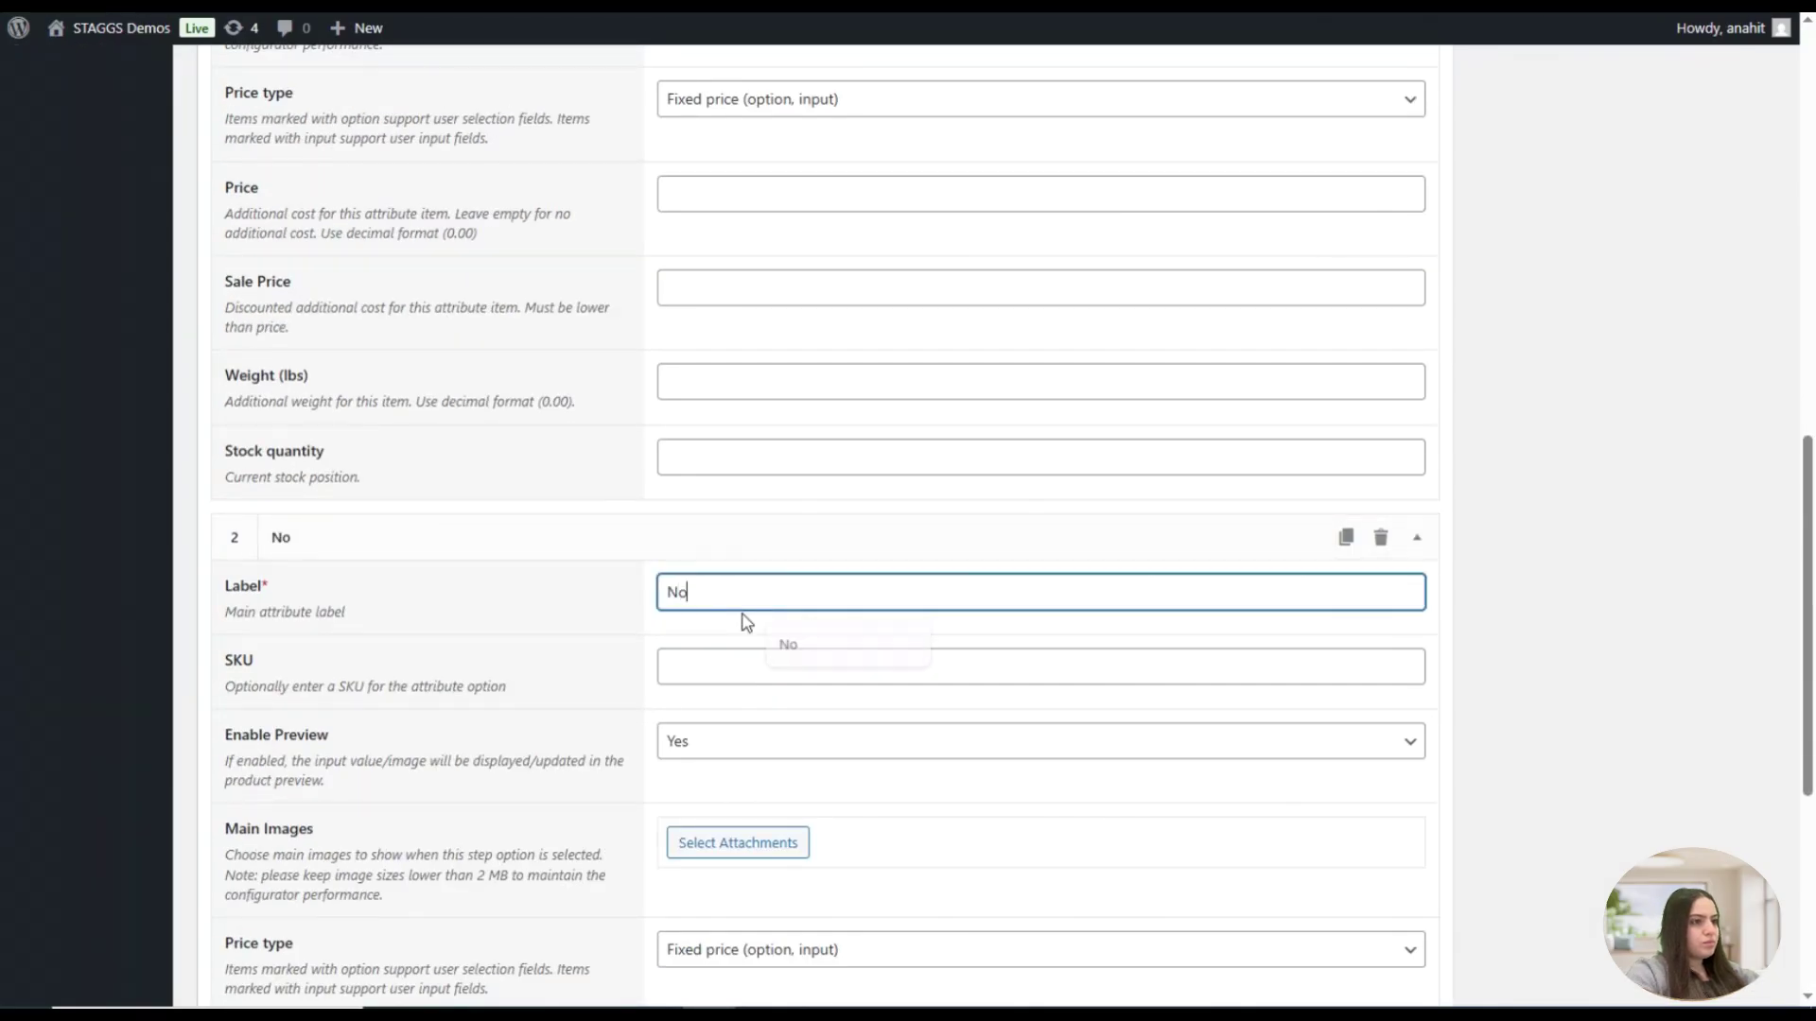
{"action": "scroll", "coordinate": [572, 232], "scroll_direction": "up", "scroll_amount": 15}
{"action": "left_click", "coordinate": [504, 320]}
Set Stand Banner's Gallery type to 3D model and its 3D Model Part to Model node
{"action": "left_click", "coordinate": [691, 376]}
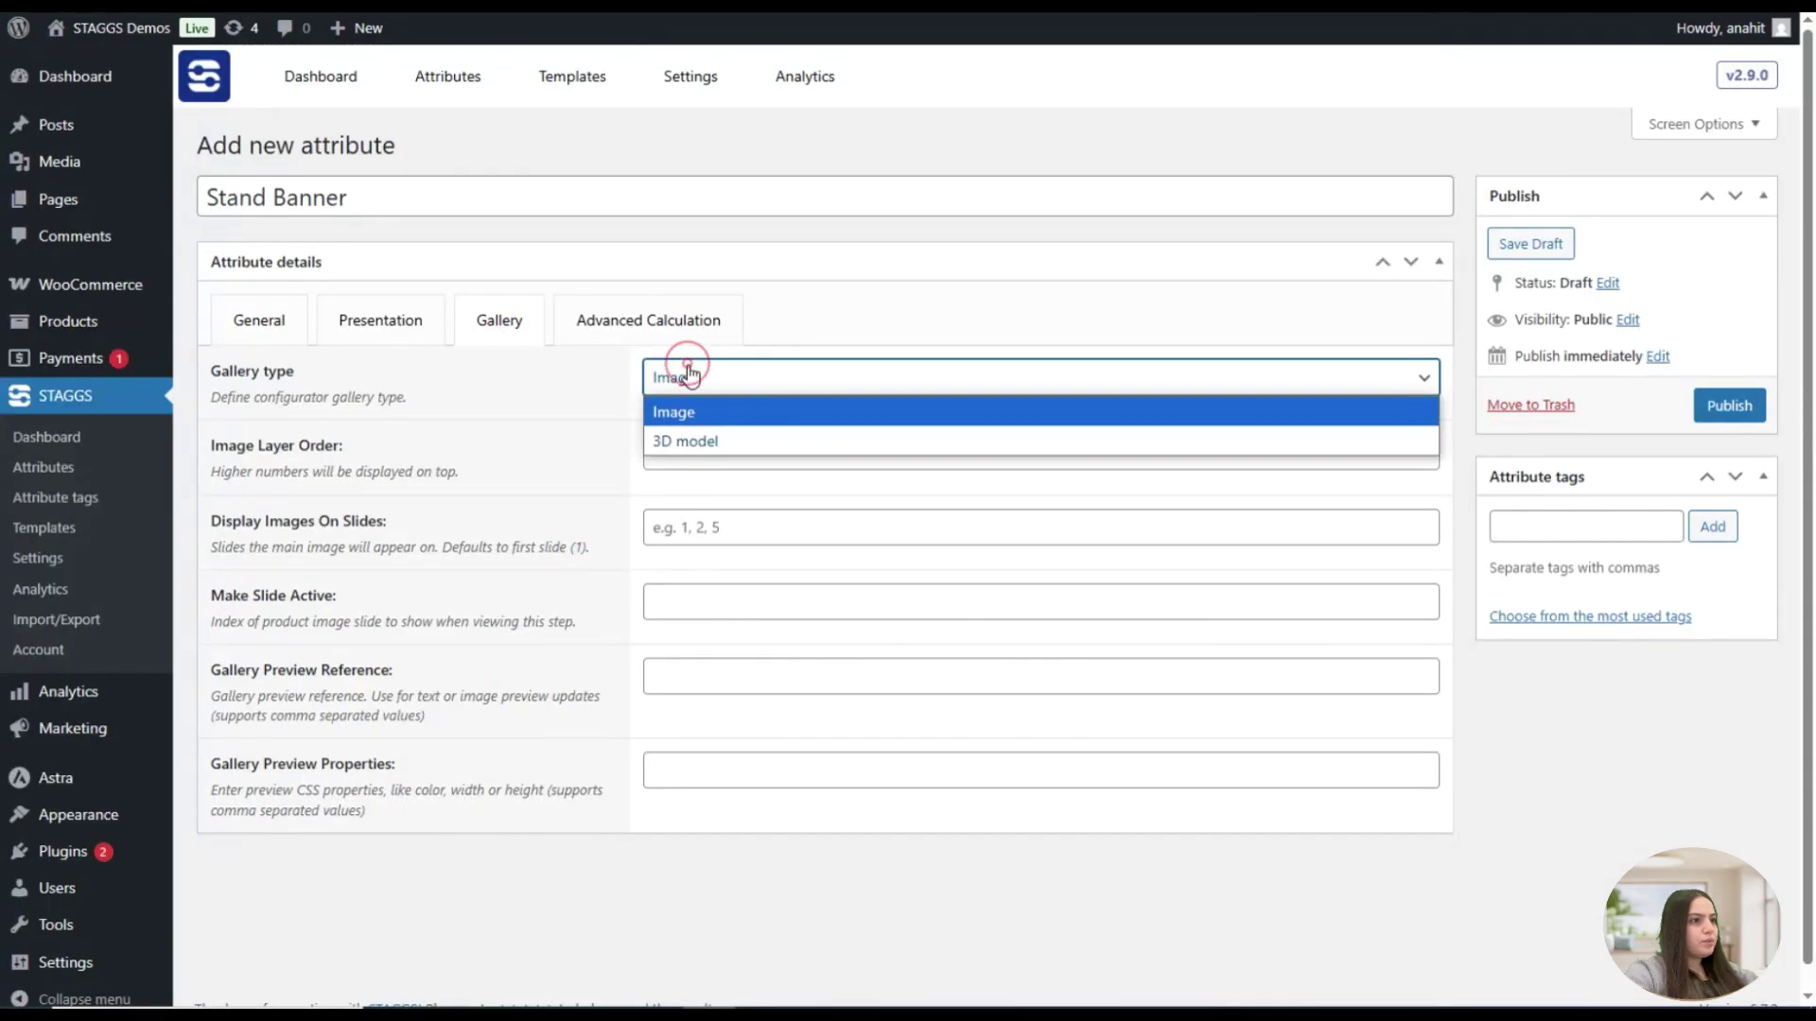
{"action": "left_click", "coordinate": [706, 445]}
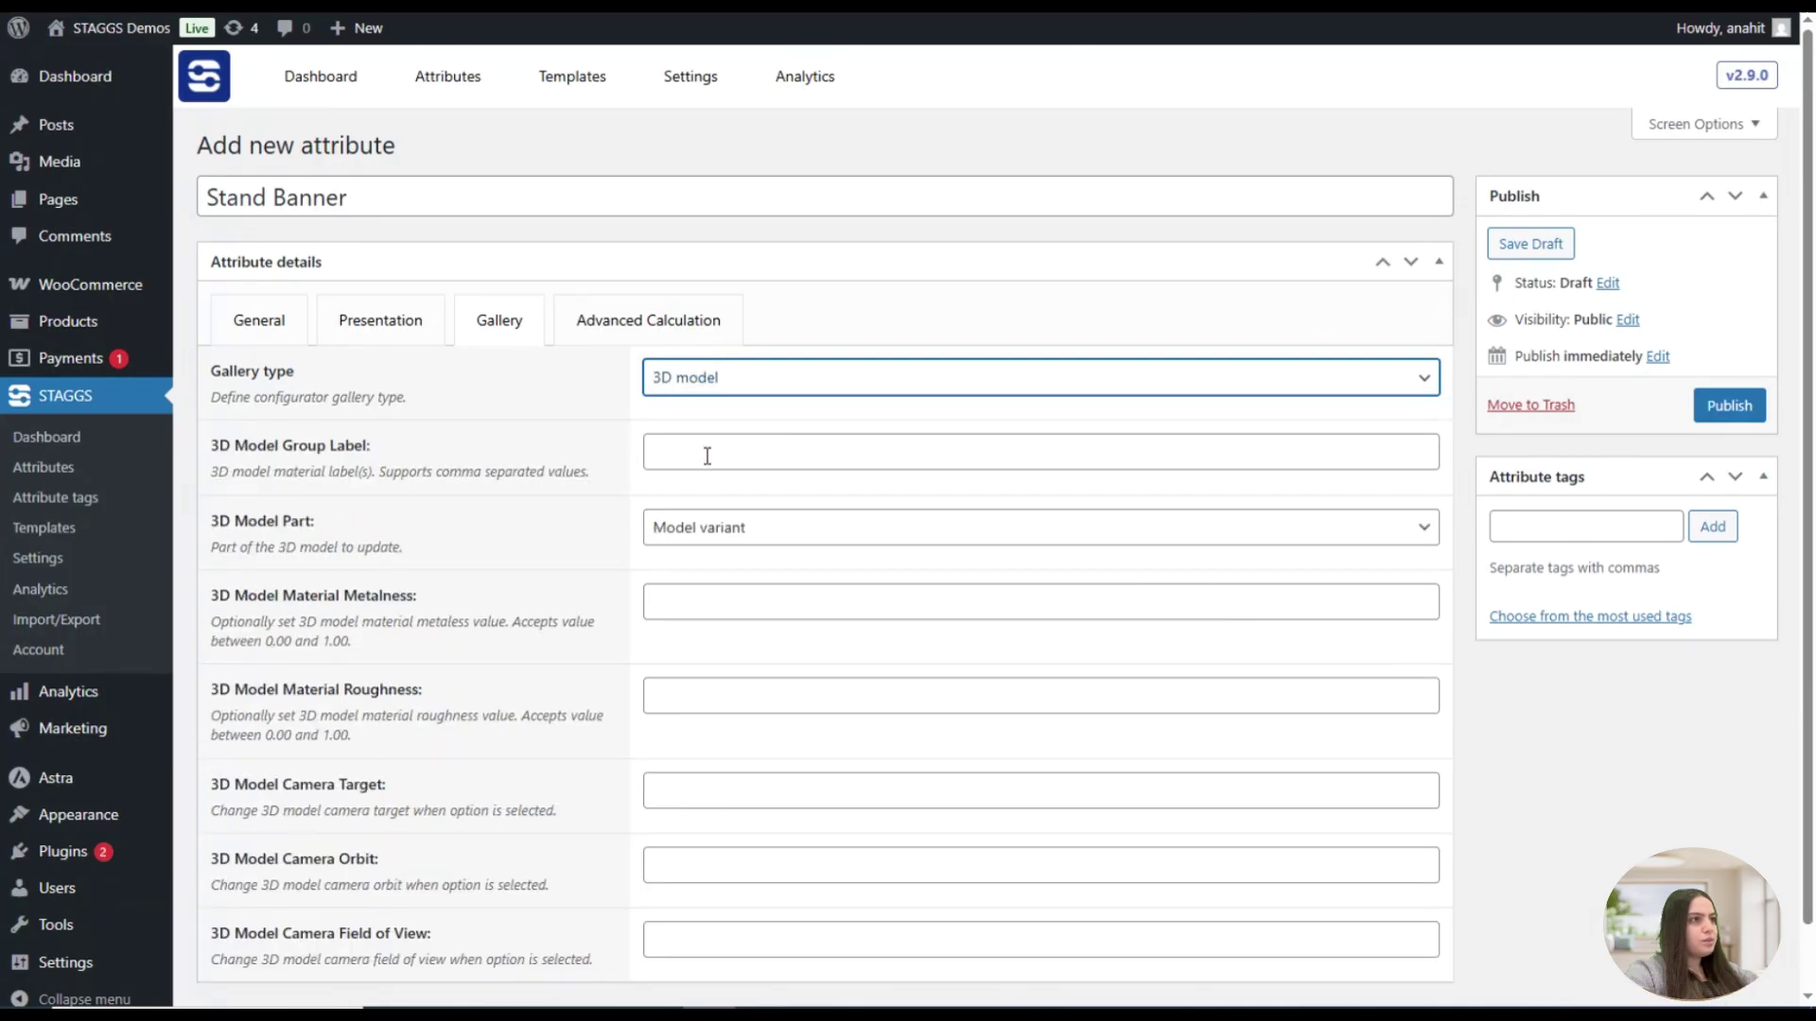
{"action": "left_click", "coordinate": [710, 527]}
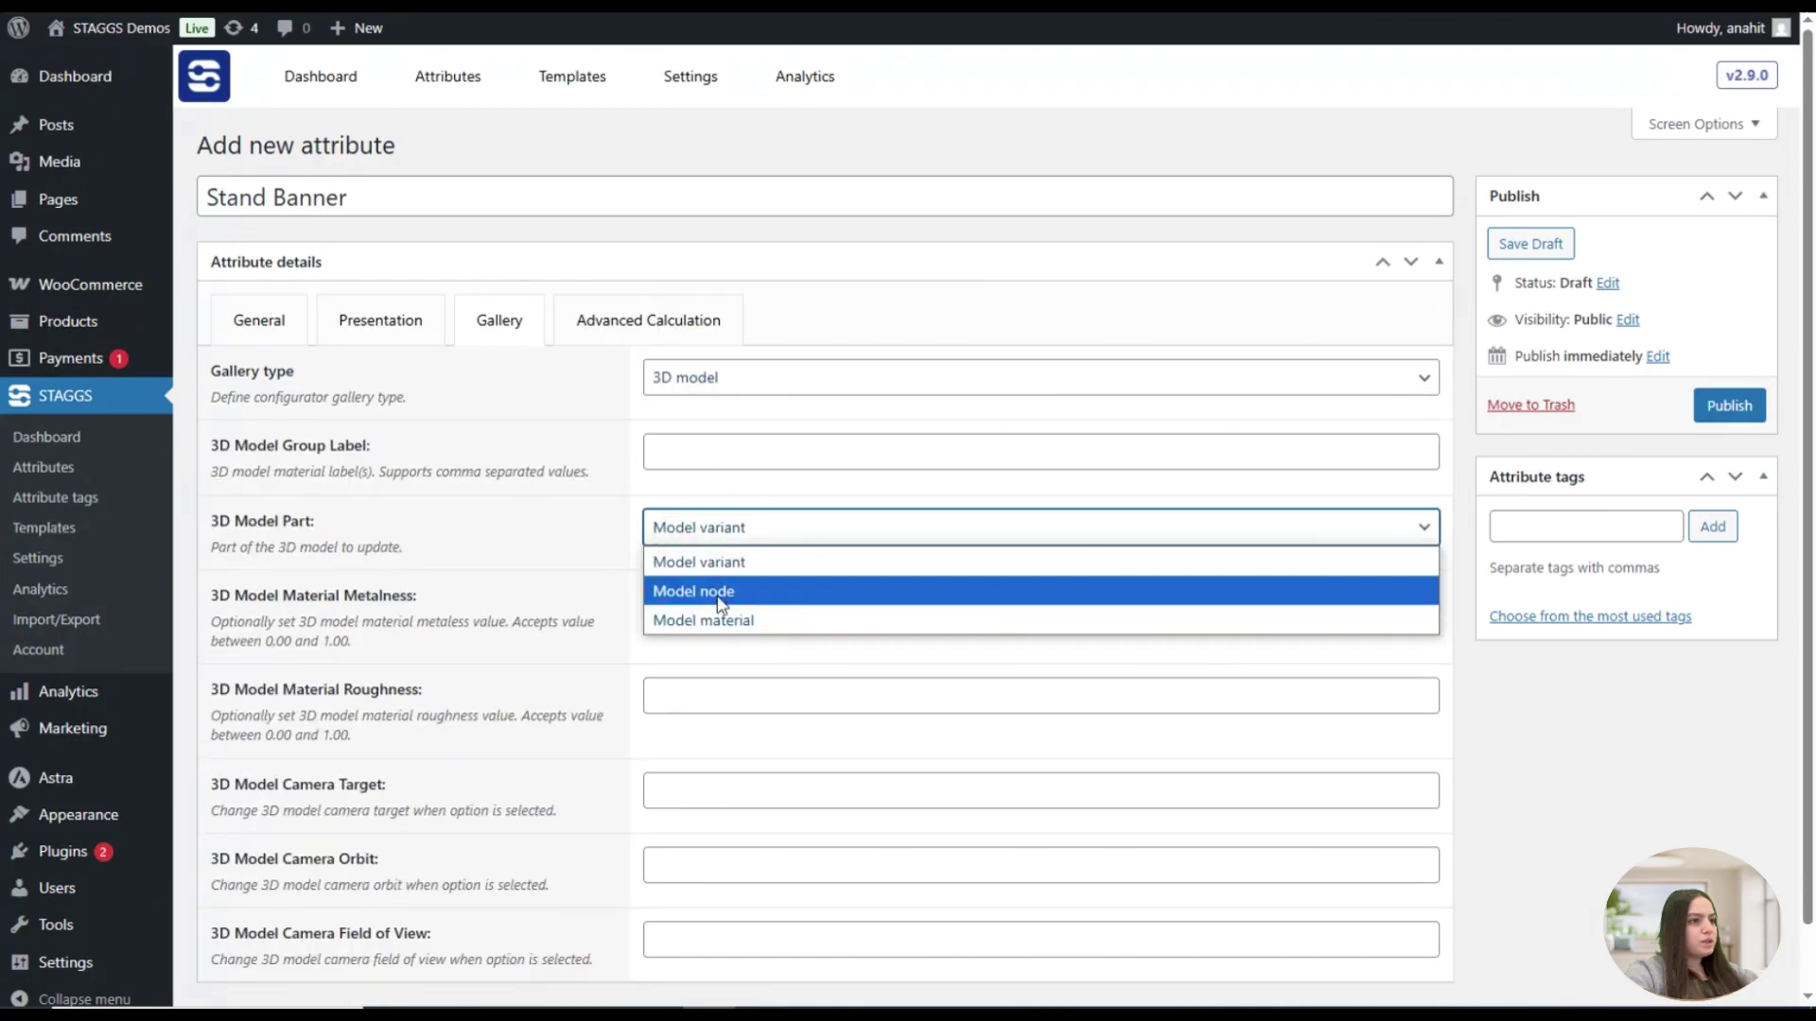
{"action": "left_click", "coordinate": [709, 587]}
Give the Yes item a price of 199 and publish the Stand Banner attribute
{"action": "left_click", "coordinate": [254, 315]}
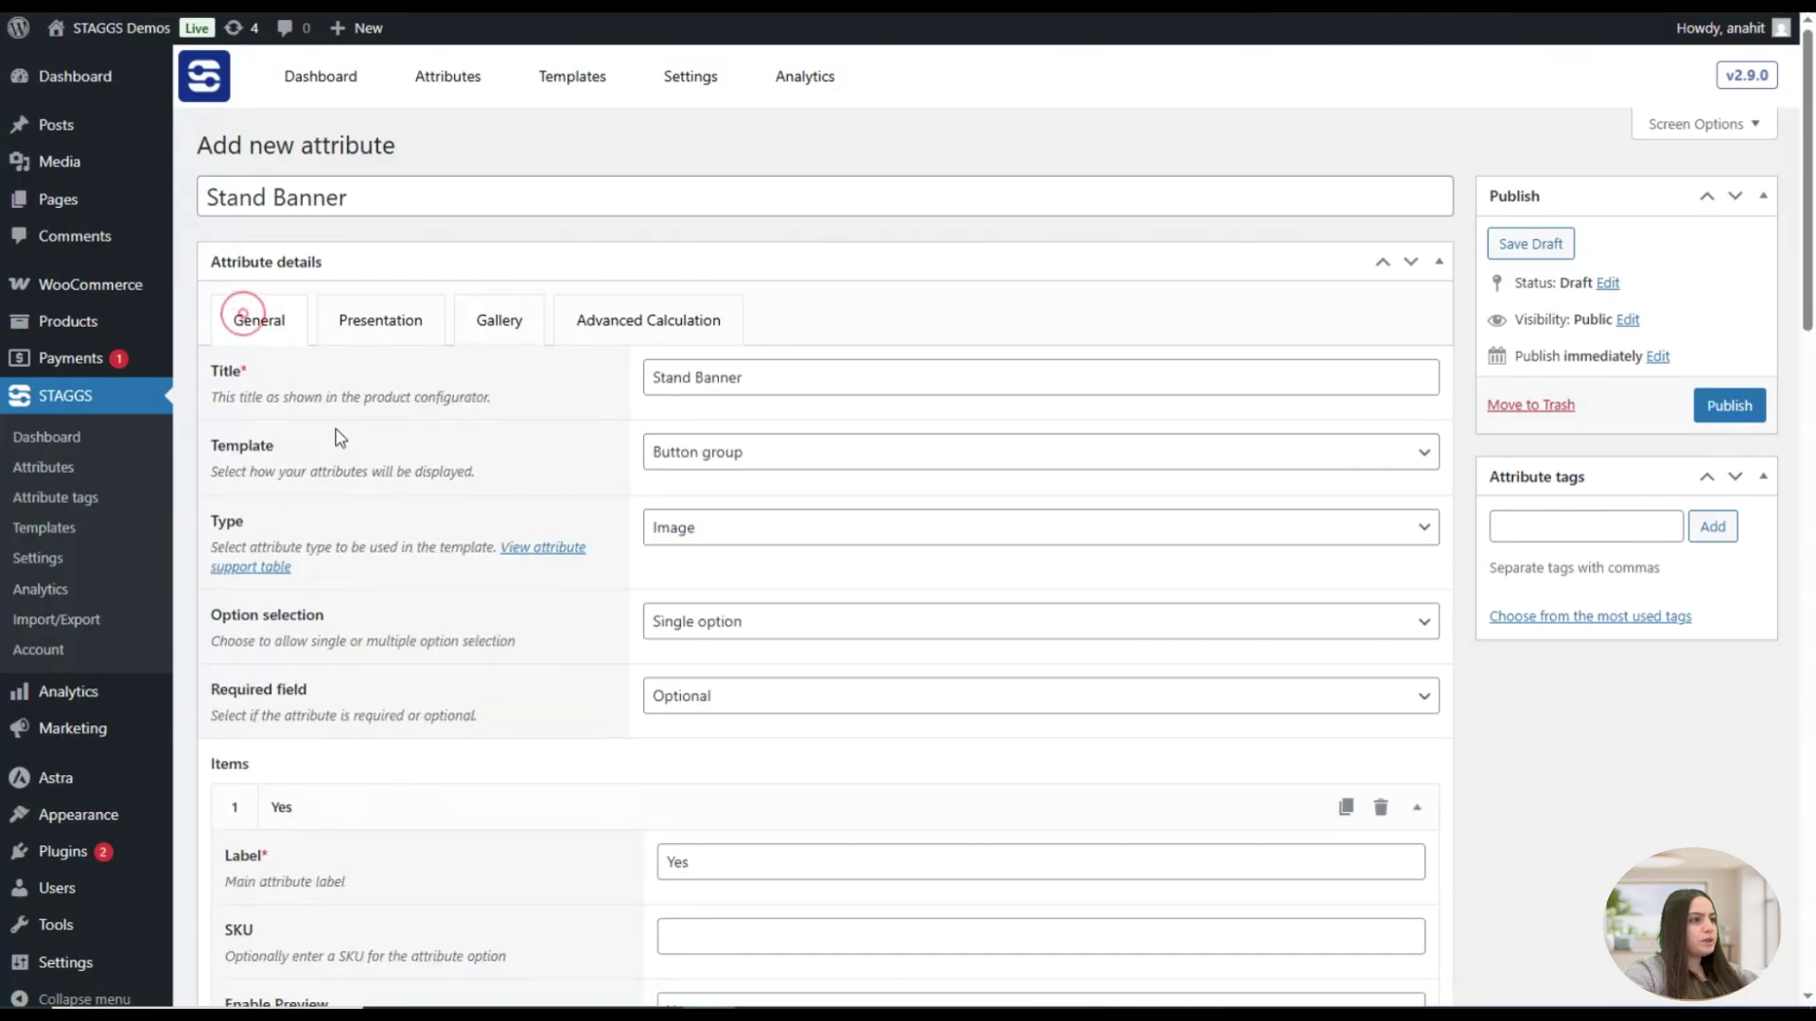
{"action": "scroll", "coordinate": [583, 642], "scroll_direction": "down", "scroll_amount": 9}
{"action": "left_click", "coordinate": [692, 720]}
{"action": "type", "text": "199"}
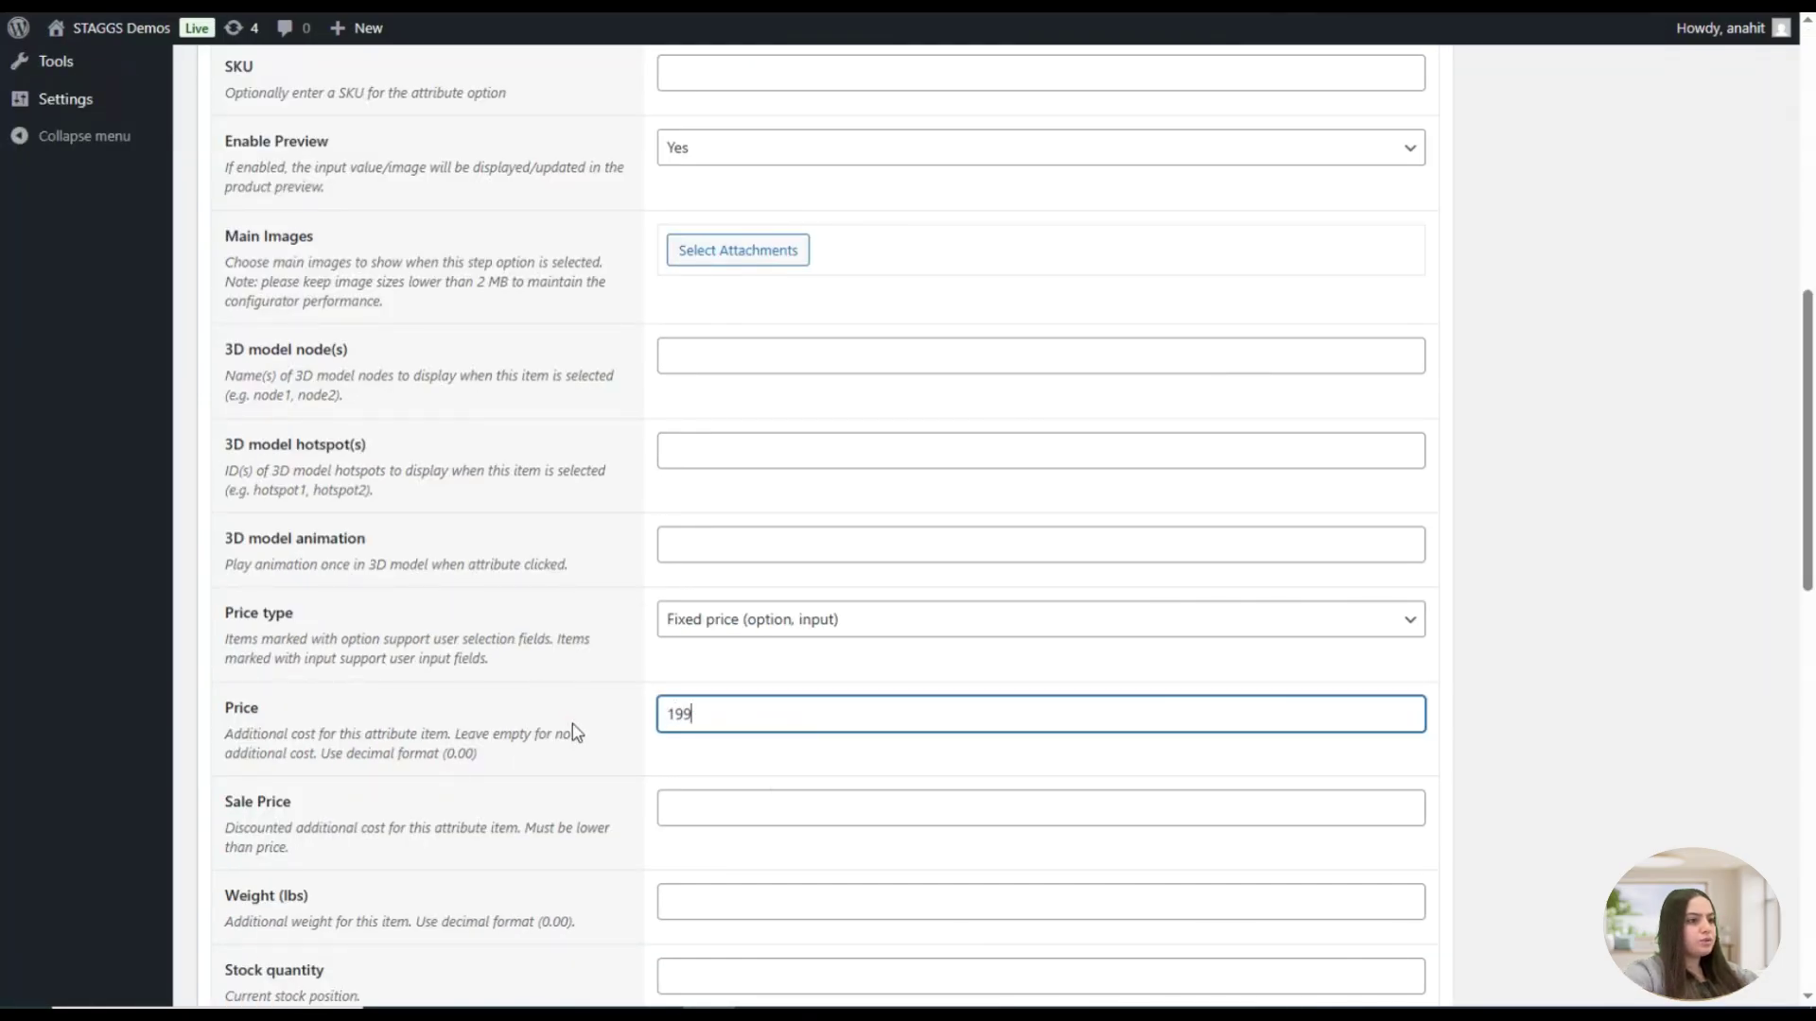
{"action": "scroll", "coordinate": [571, 723], "scroll_direction": "up", "scroll_amount": 10}
{"action": "left_click", "coordinate": [1751, 397]}
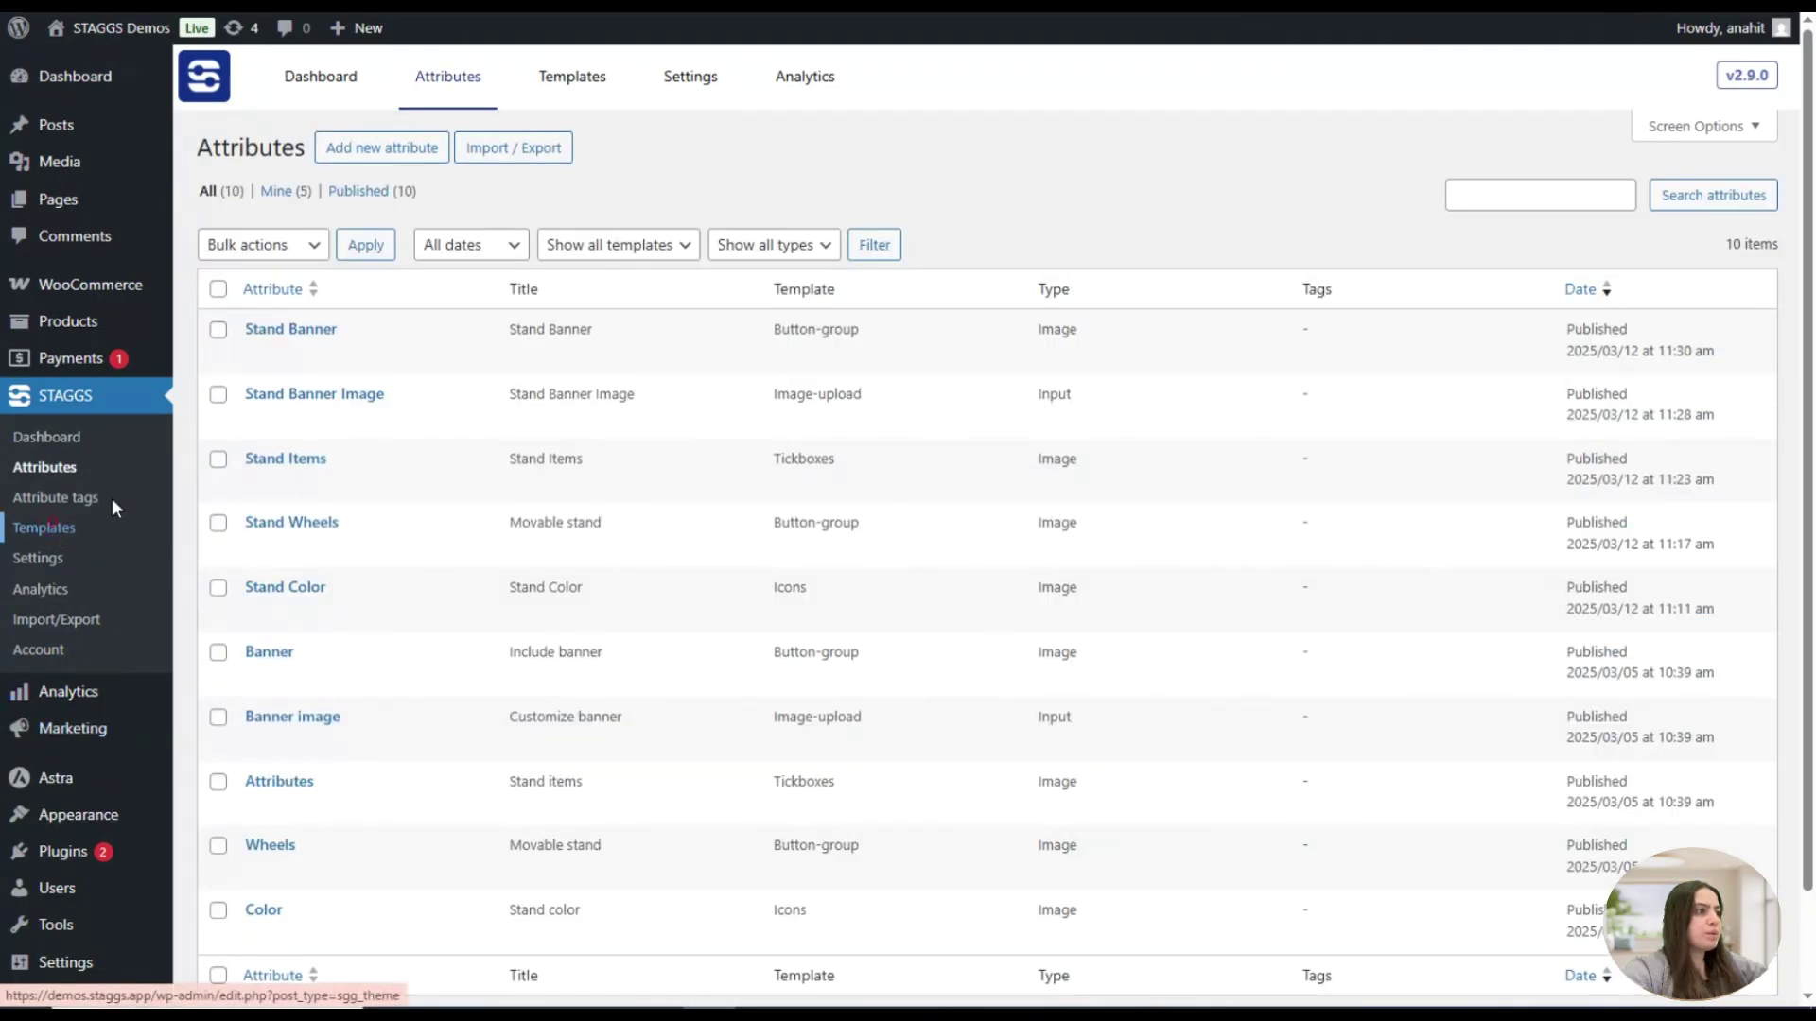
Create a new configurator template named 'Stand Template'
{"action": "left_click", "coordinate": [112, 520]}
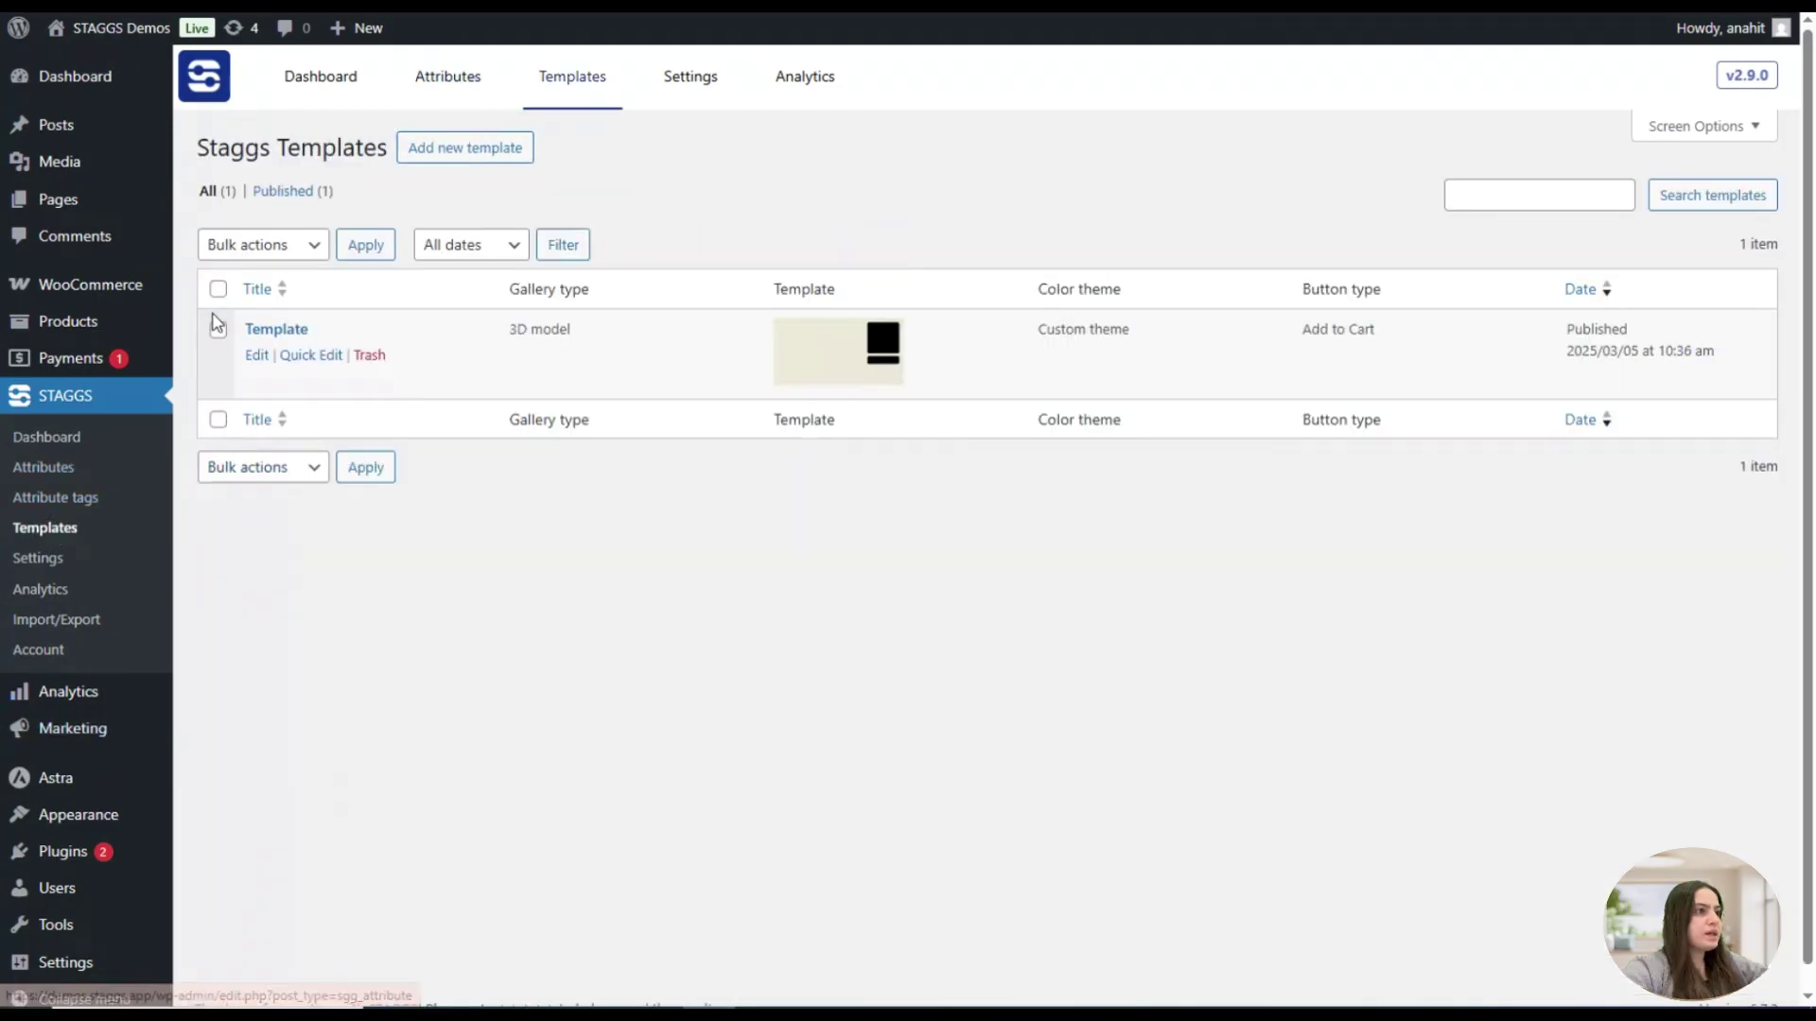
{"action": "left_click", "coordinate": [412, 144]}
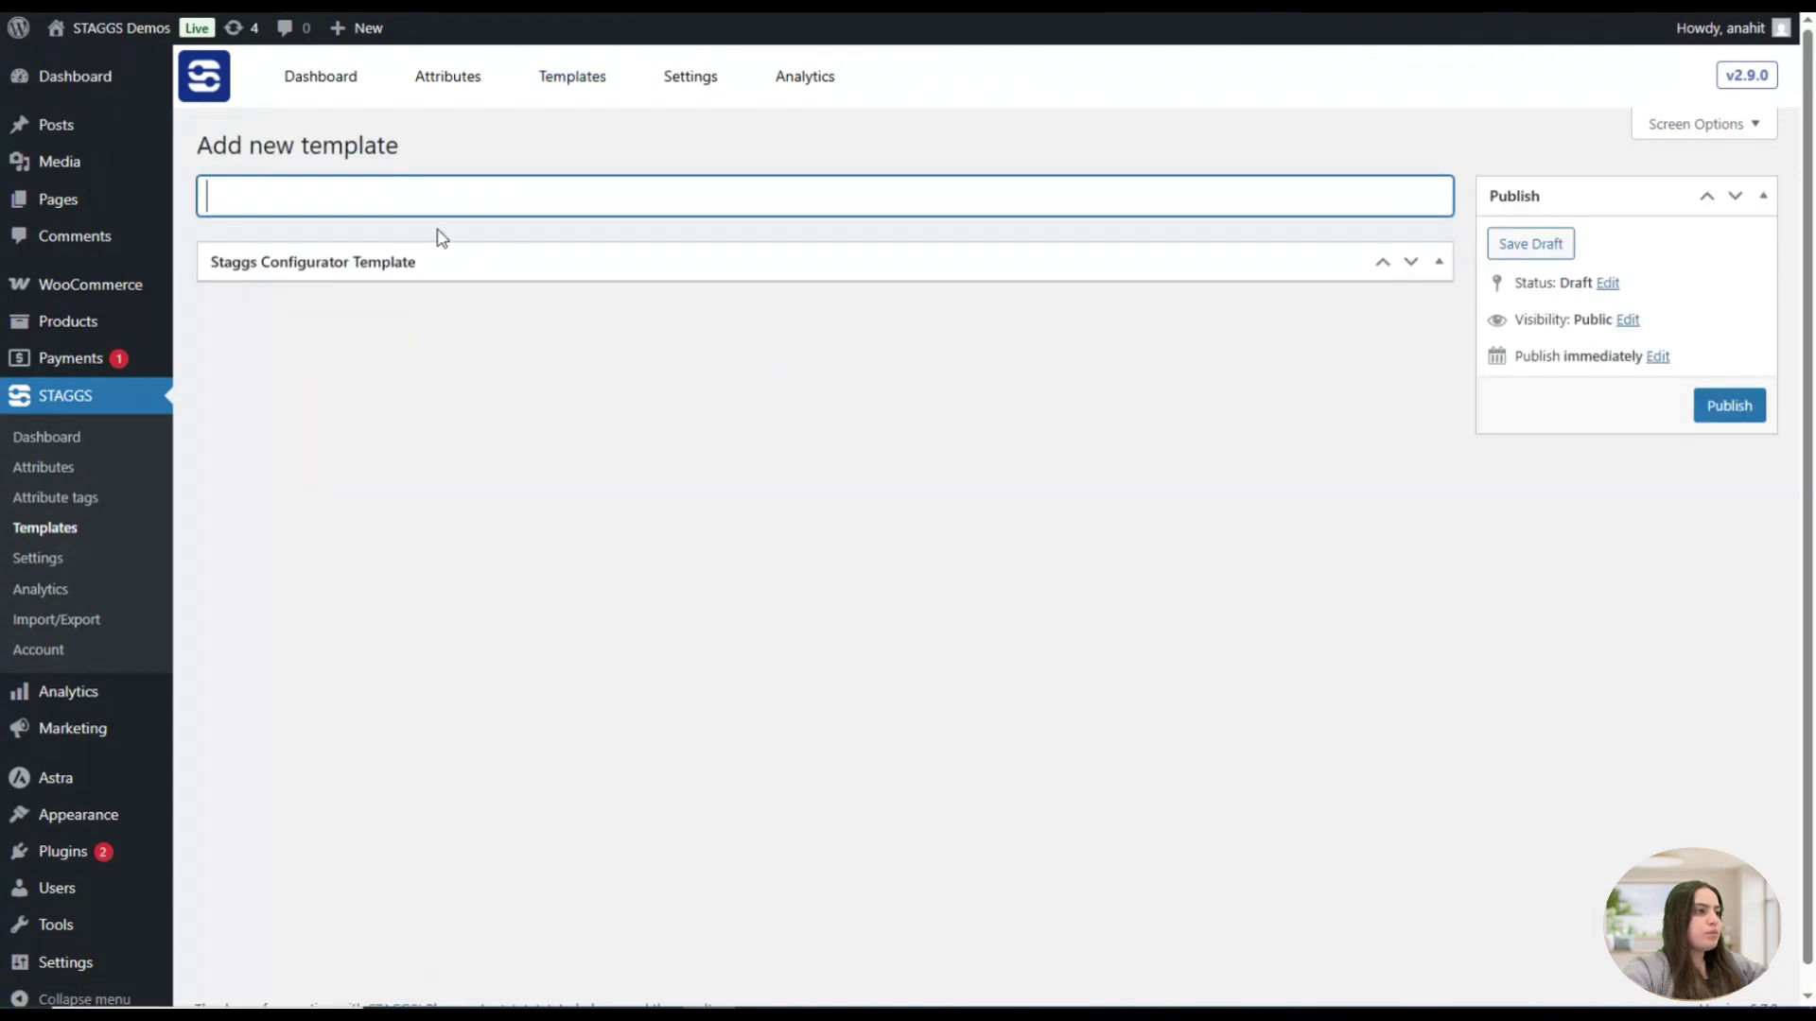
{"action": "type", "text": "S"}
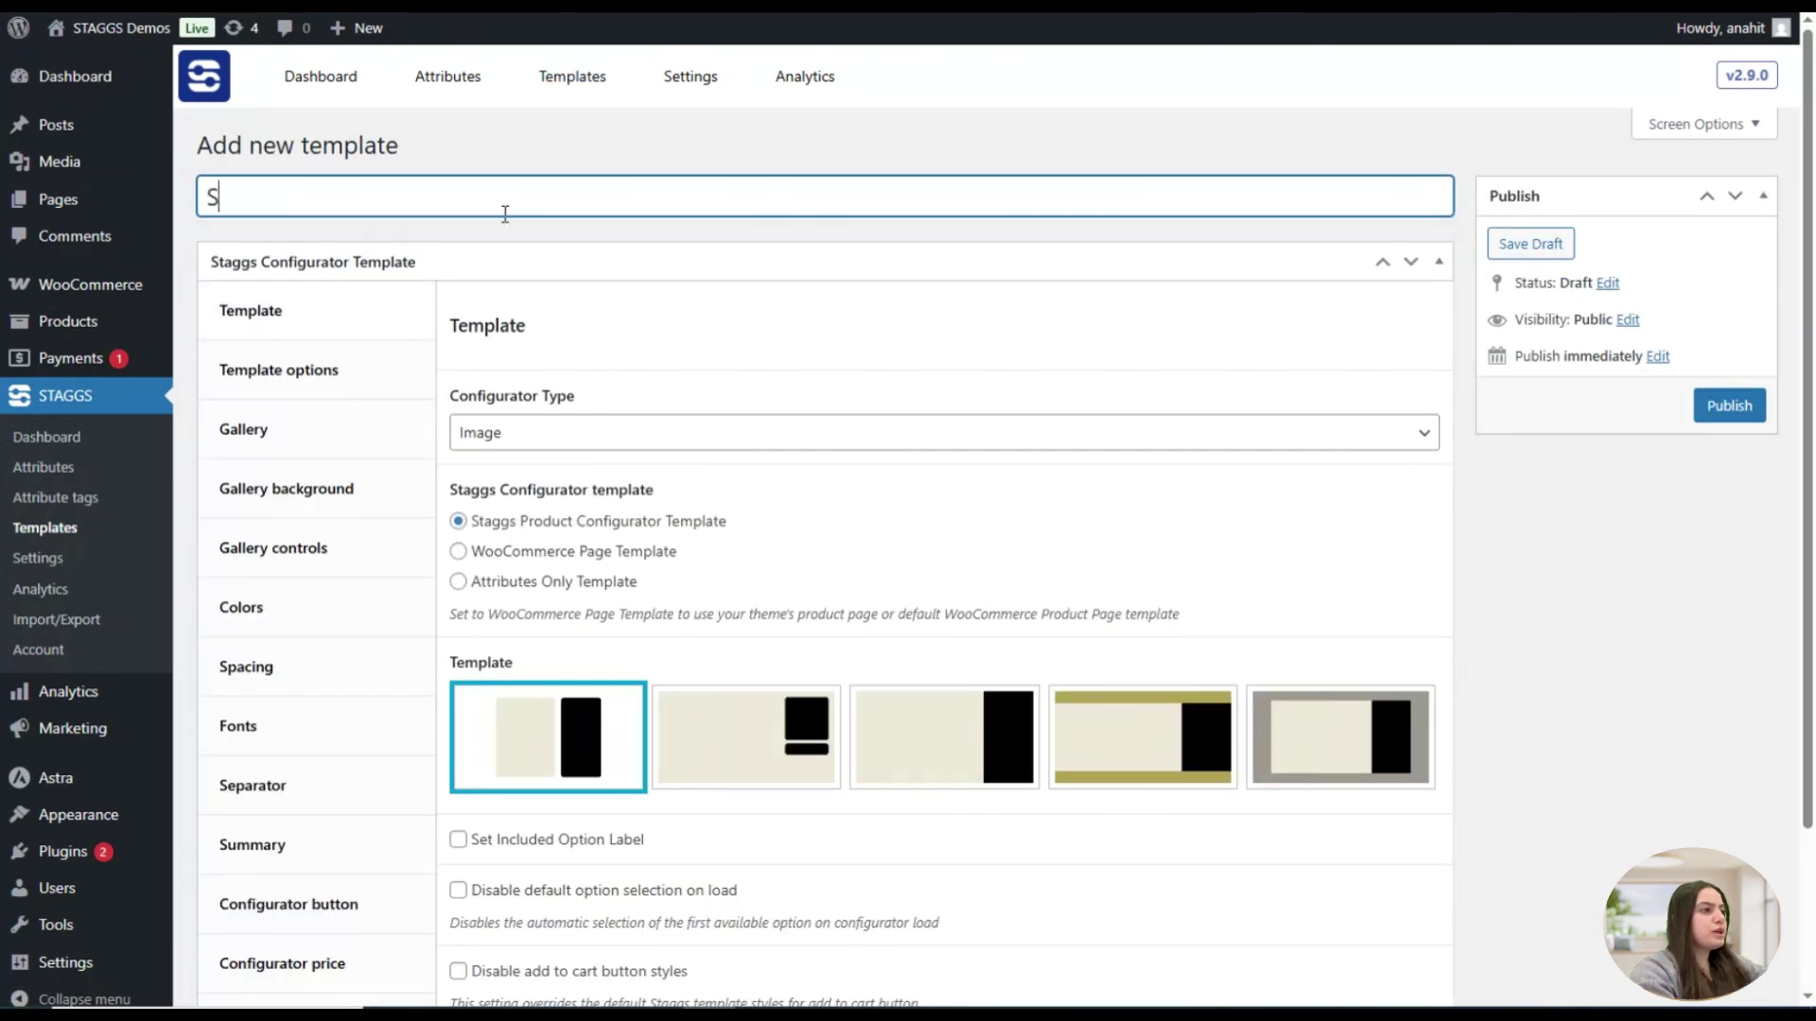
{"action": "type", "text": "tans"}
{"action": "key", "text": "BackSpace"}
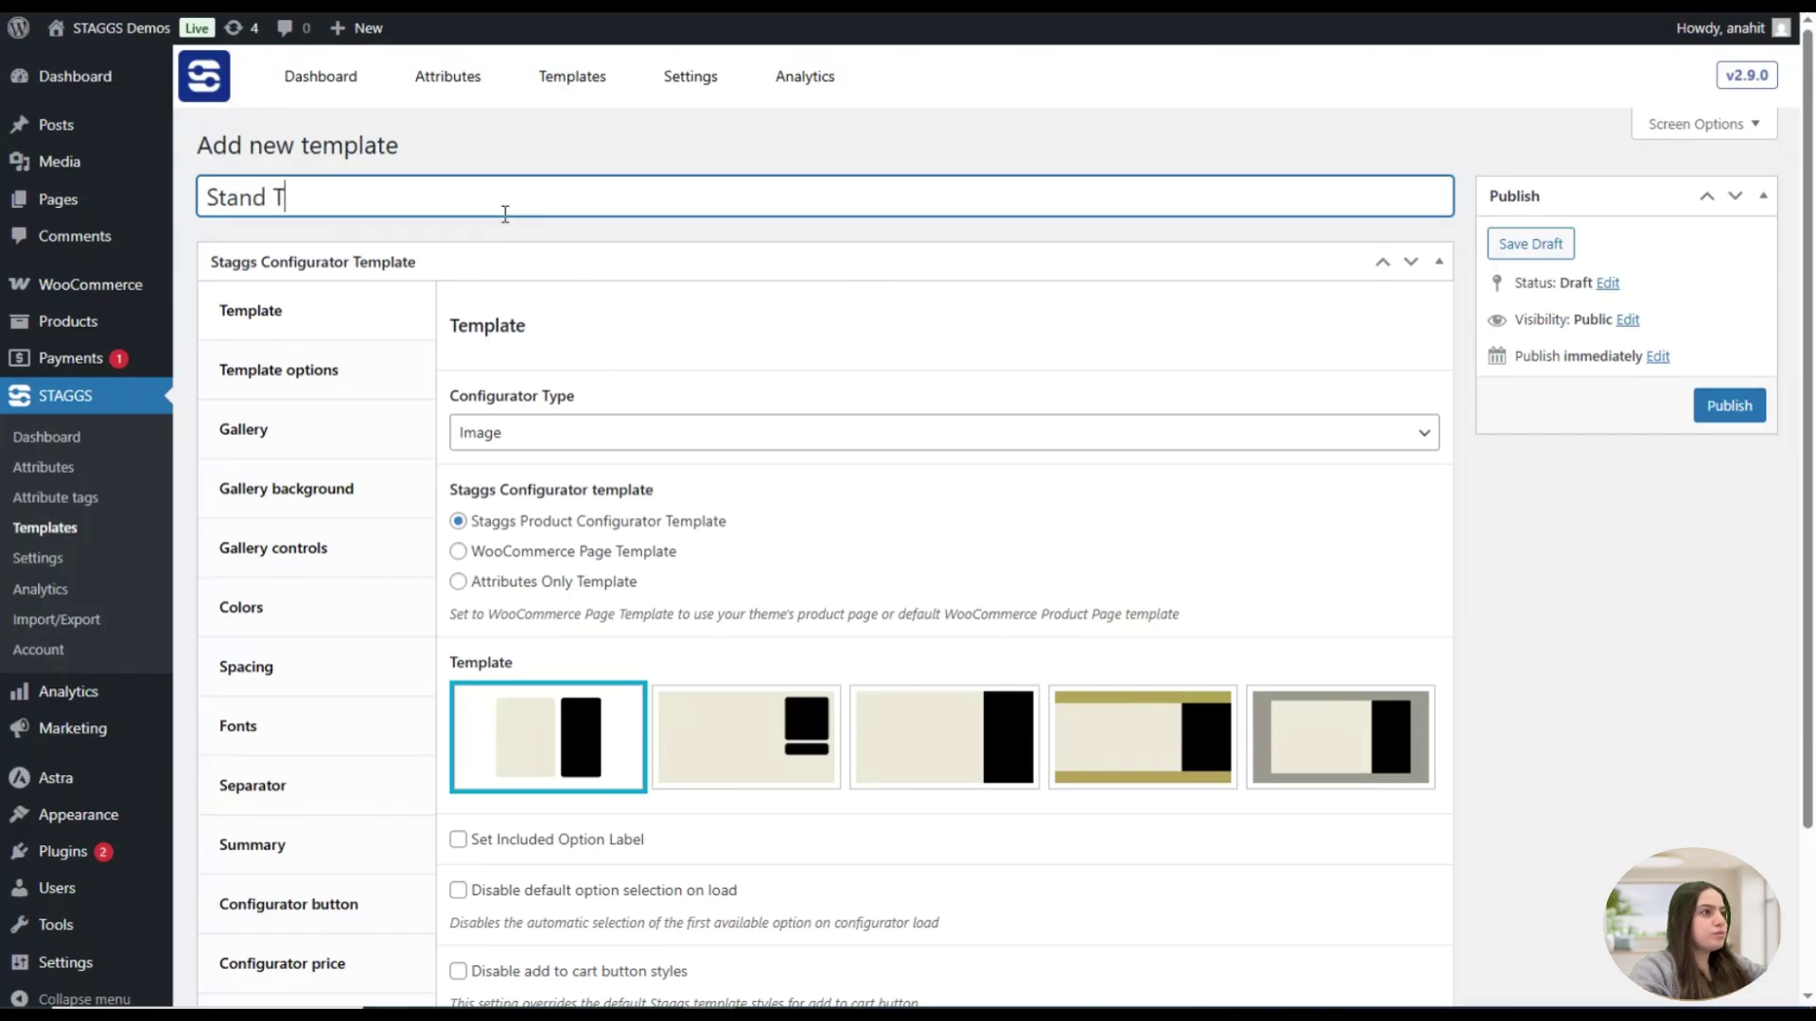
{"action": "type", "text": "d Template"}
Set Configurator Type to 3D model and choose the stacked-panels-on-the-right layout
{"action": "left_click", "coordinate": [579, 426]}
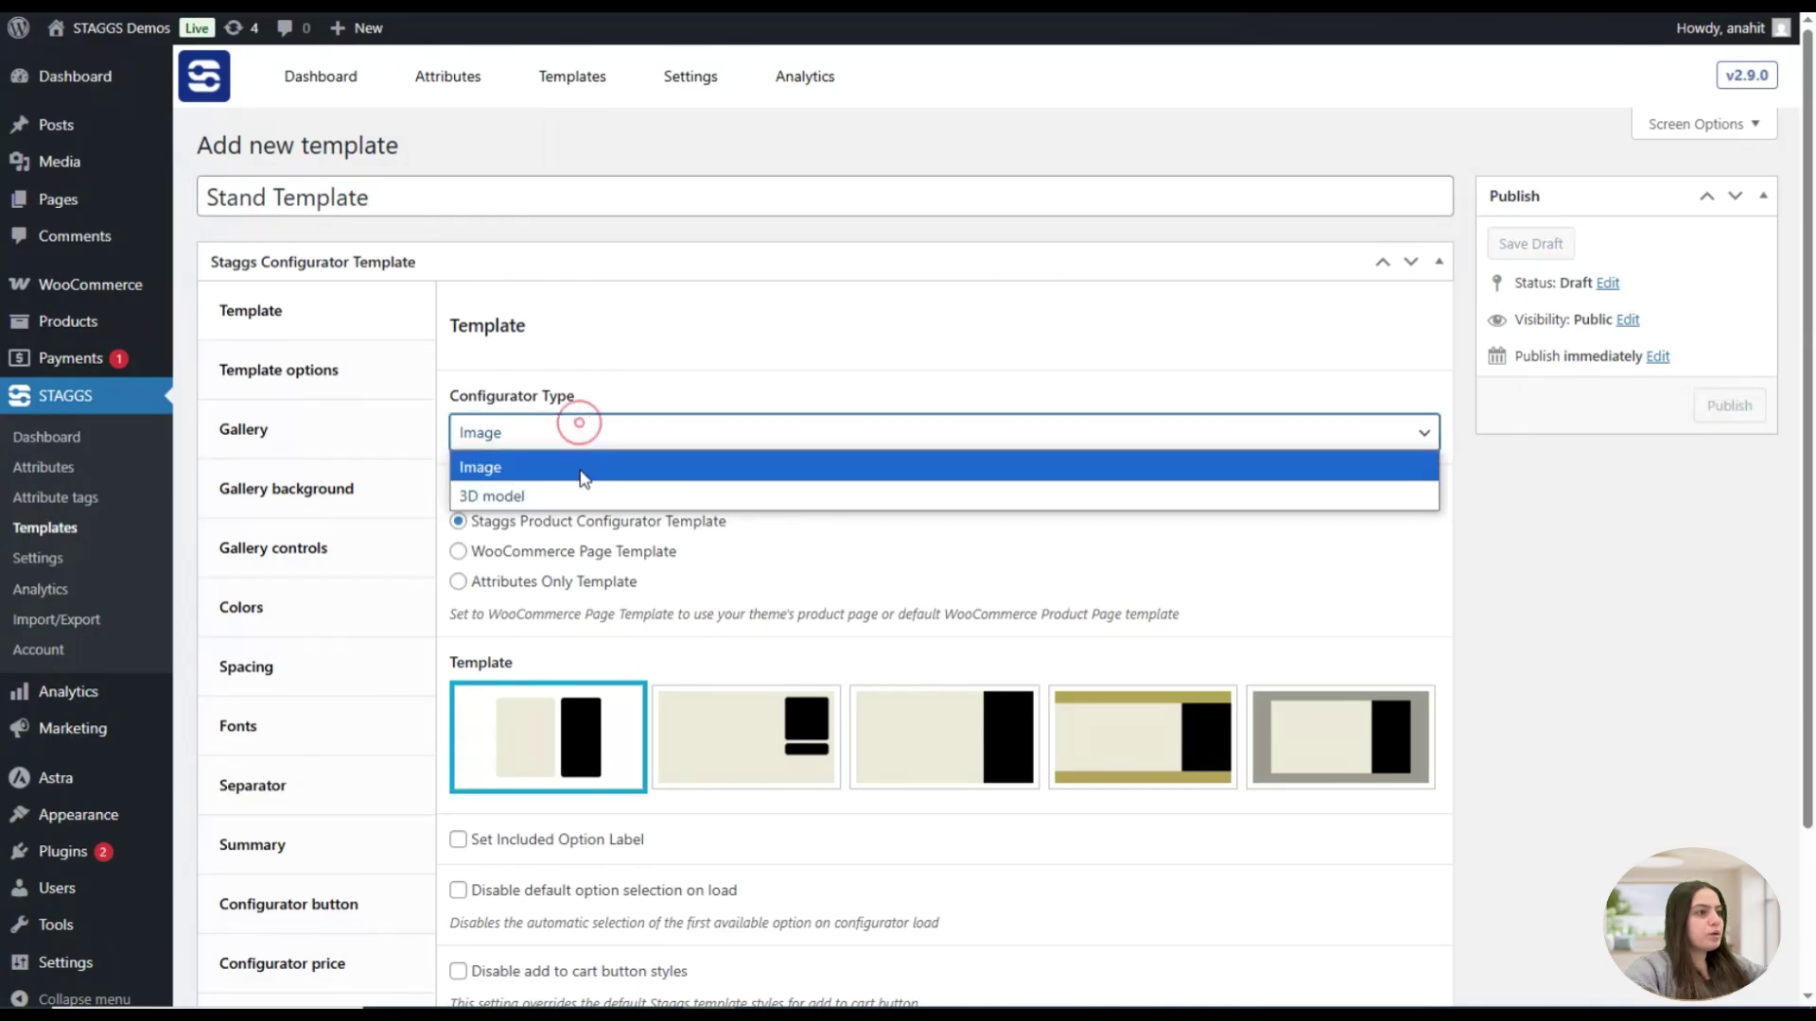
{"action": "left_click", "coordinate": [567, 495]}
{"action": "scroll", "coordinate": [813, 717], "scroll_direction": "down", "scroll_amount": 2}
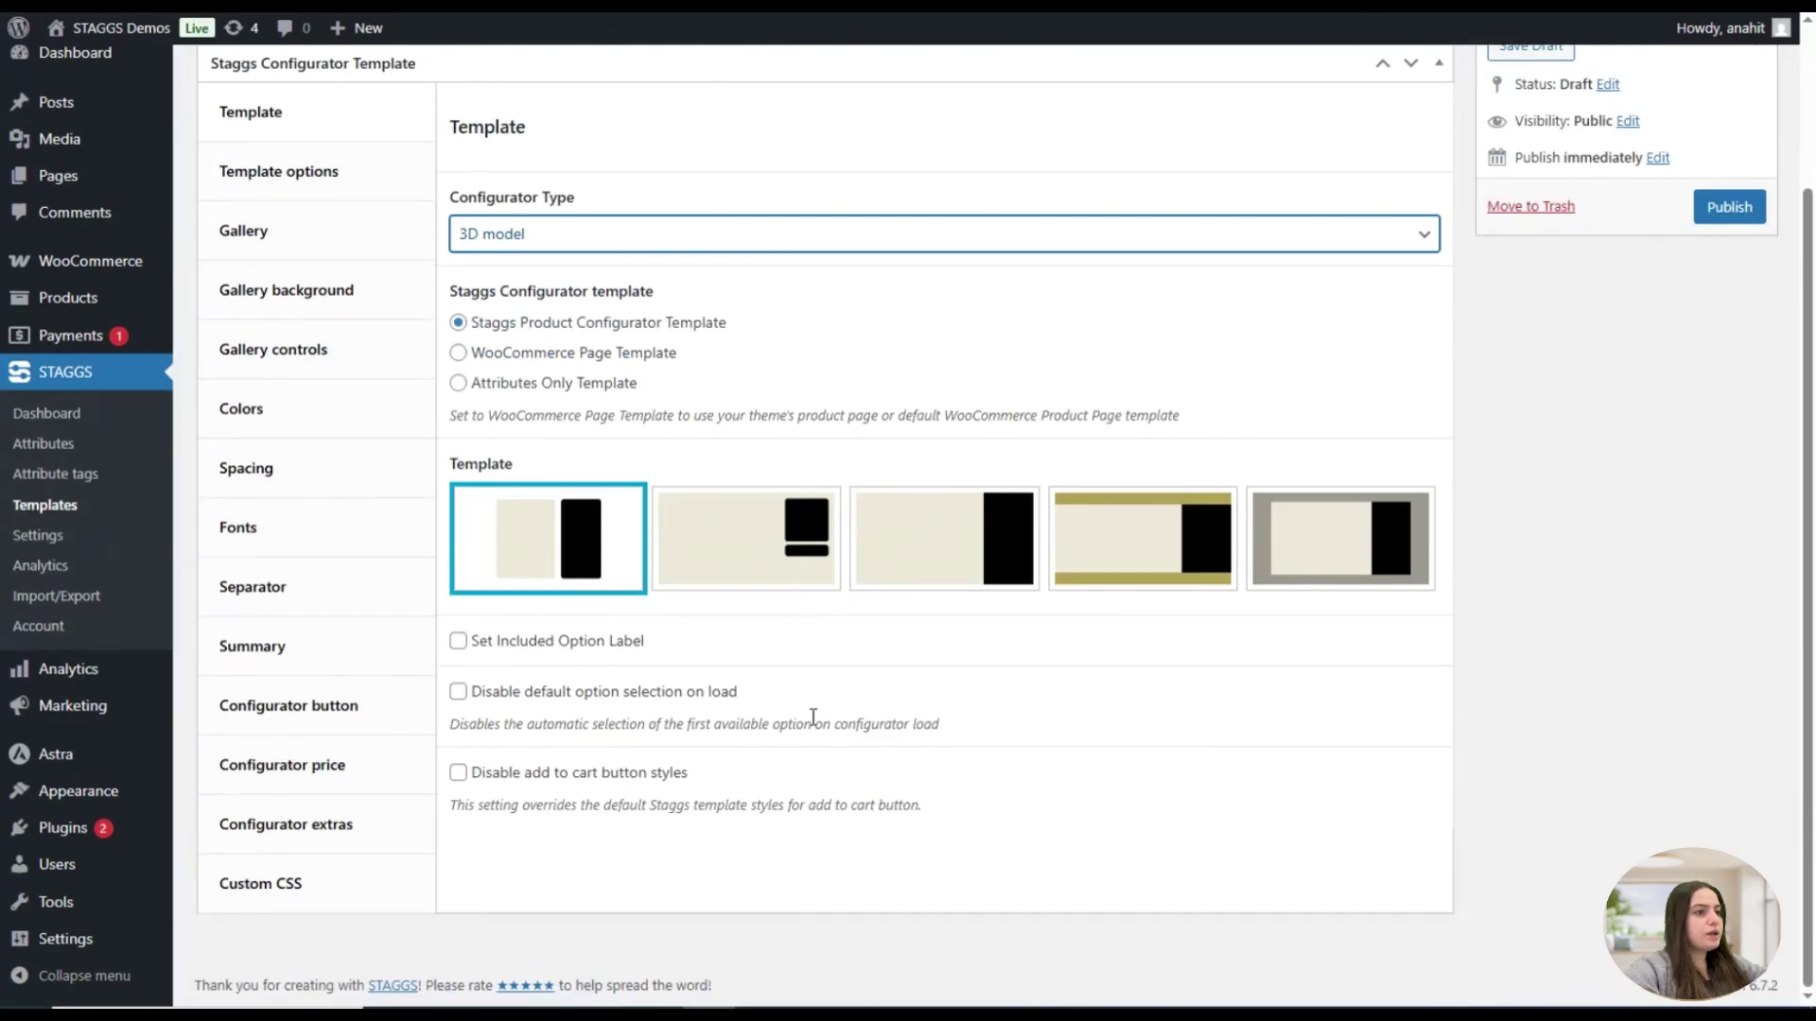
{"action": "scroll", "coordinate": [792, 532], "scroll_direction": "up", "scroll_amount": 2}
{"action": "left_click", "coordinate": [749, 753]}
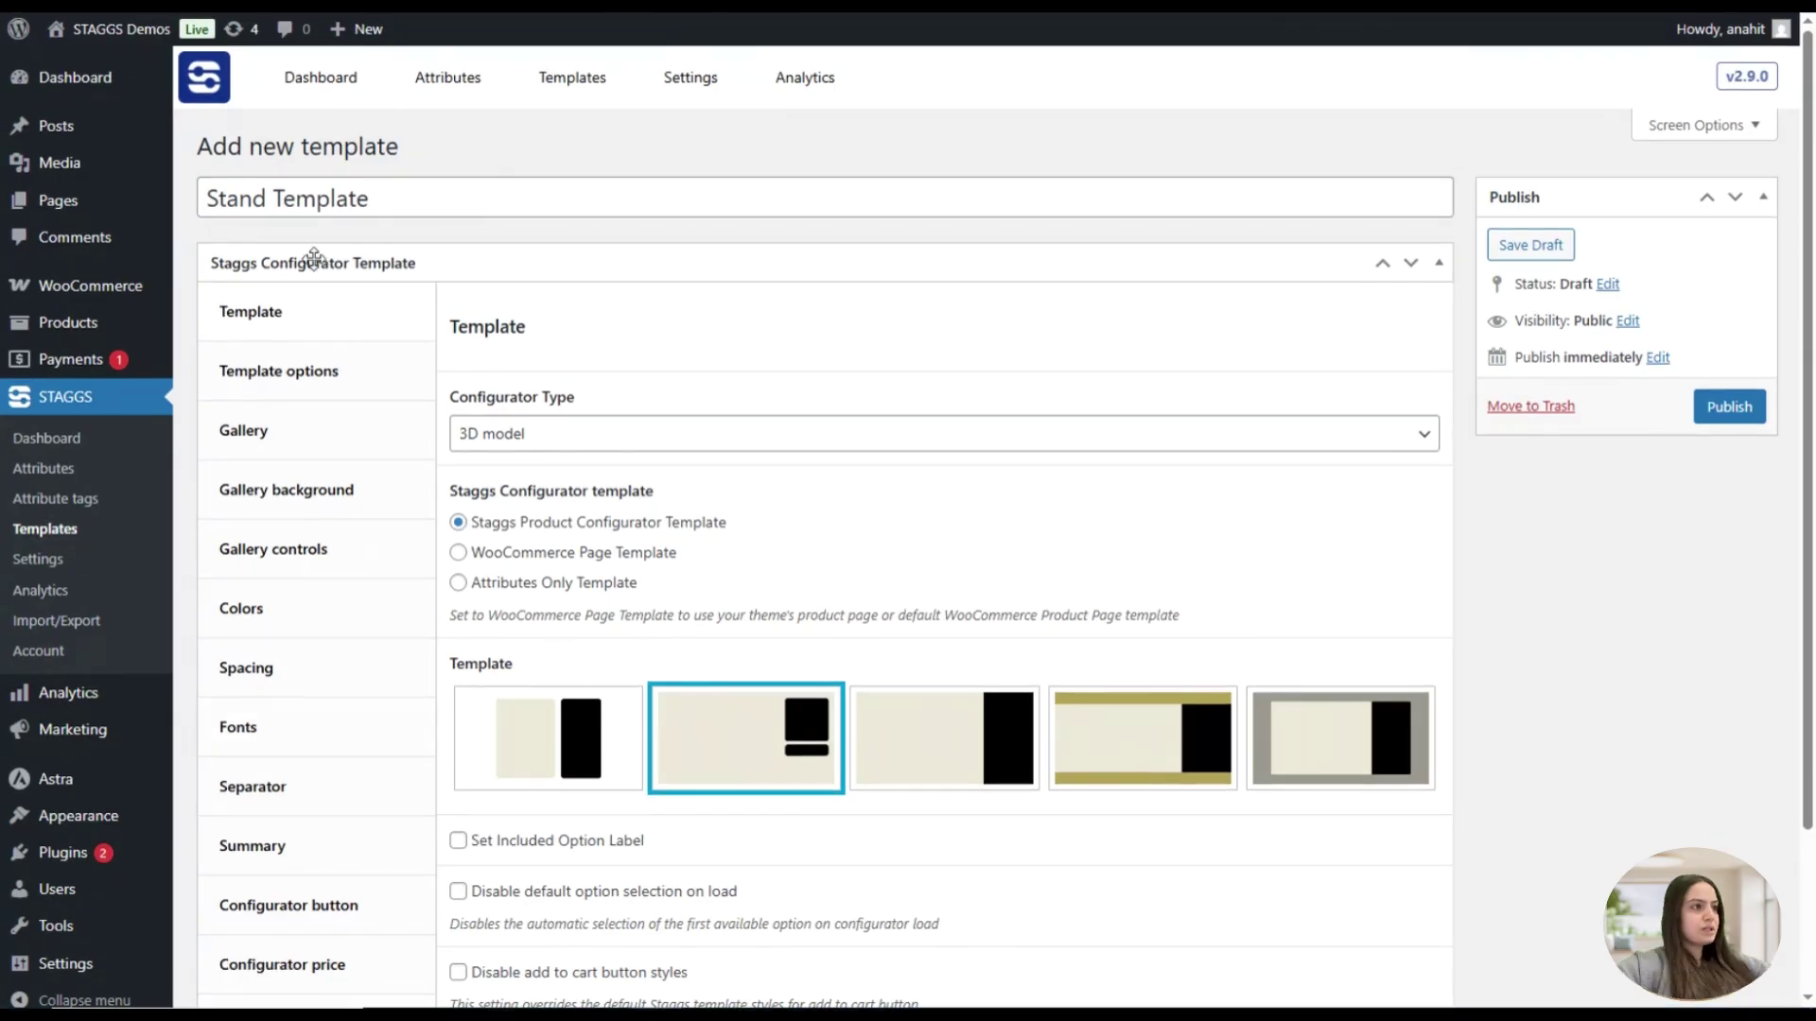
Review the template's options, gallery, background, controls, colour, spacing, font and separator settings
{"action": "left_click", "coordinate": [296, 379]}
{"action": "left_click", "coordinate": [303, 433]}
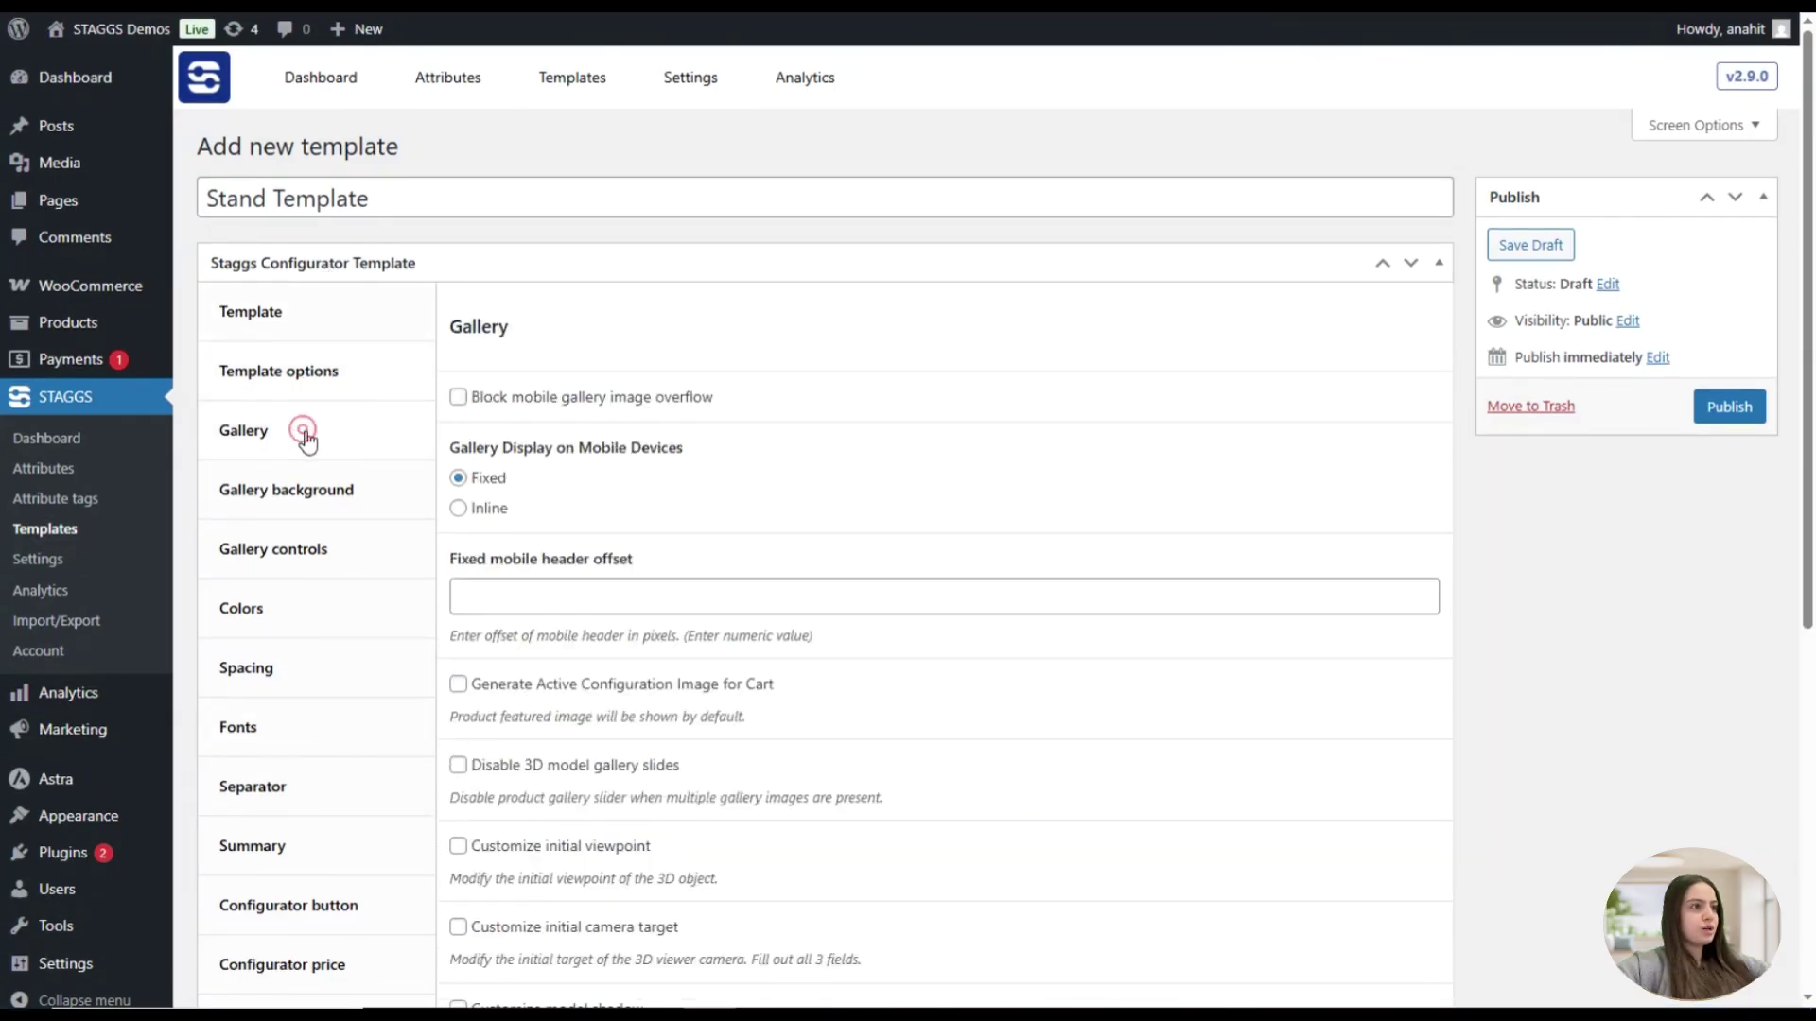
{"action": "left_click", "coordinate": [328, 493]}
{"action": "left_click", "coordinate": [356, 558]}
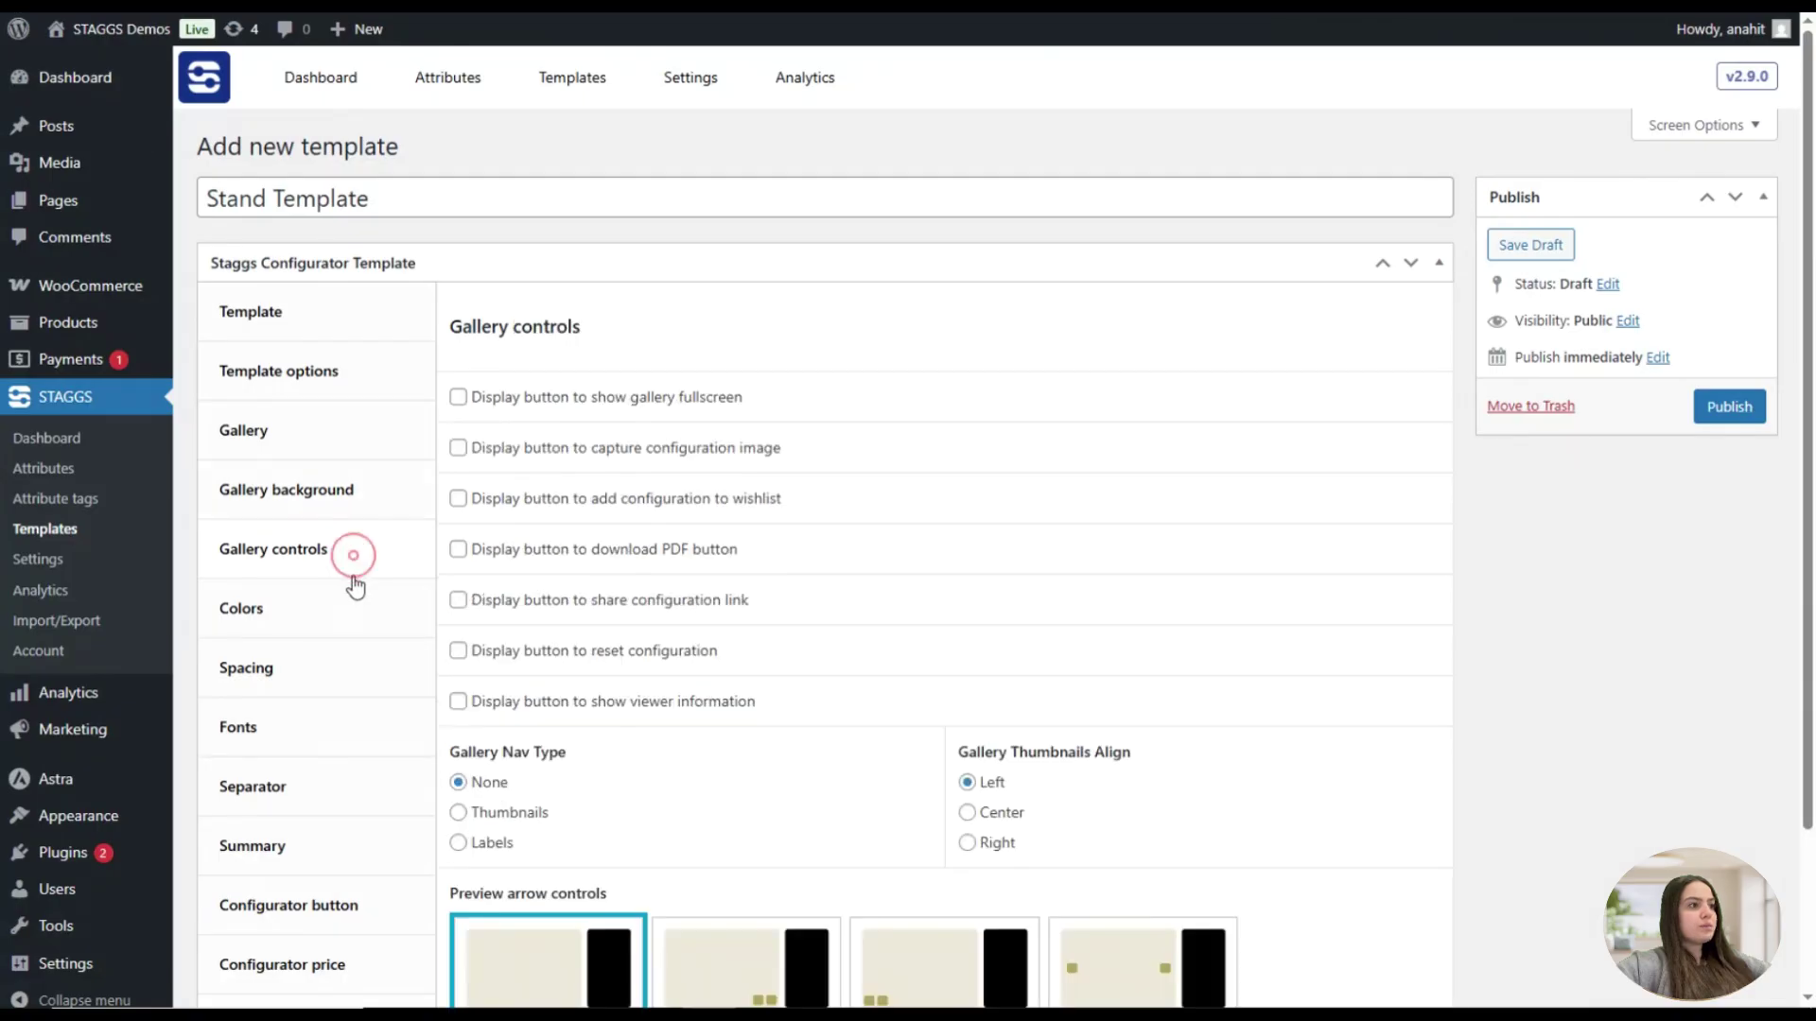
{"action": "left_click", "coordinate": [345, 609]}
{"action": "left_click", "coordinate": [332, 669]}
{"action": "left_click", "coordinate": [313, 711]}
{"action": "left_click", "coordinate": [294, 787]}
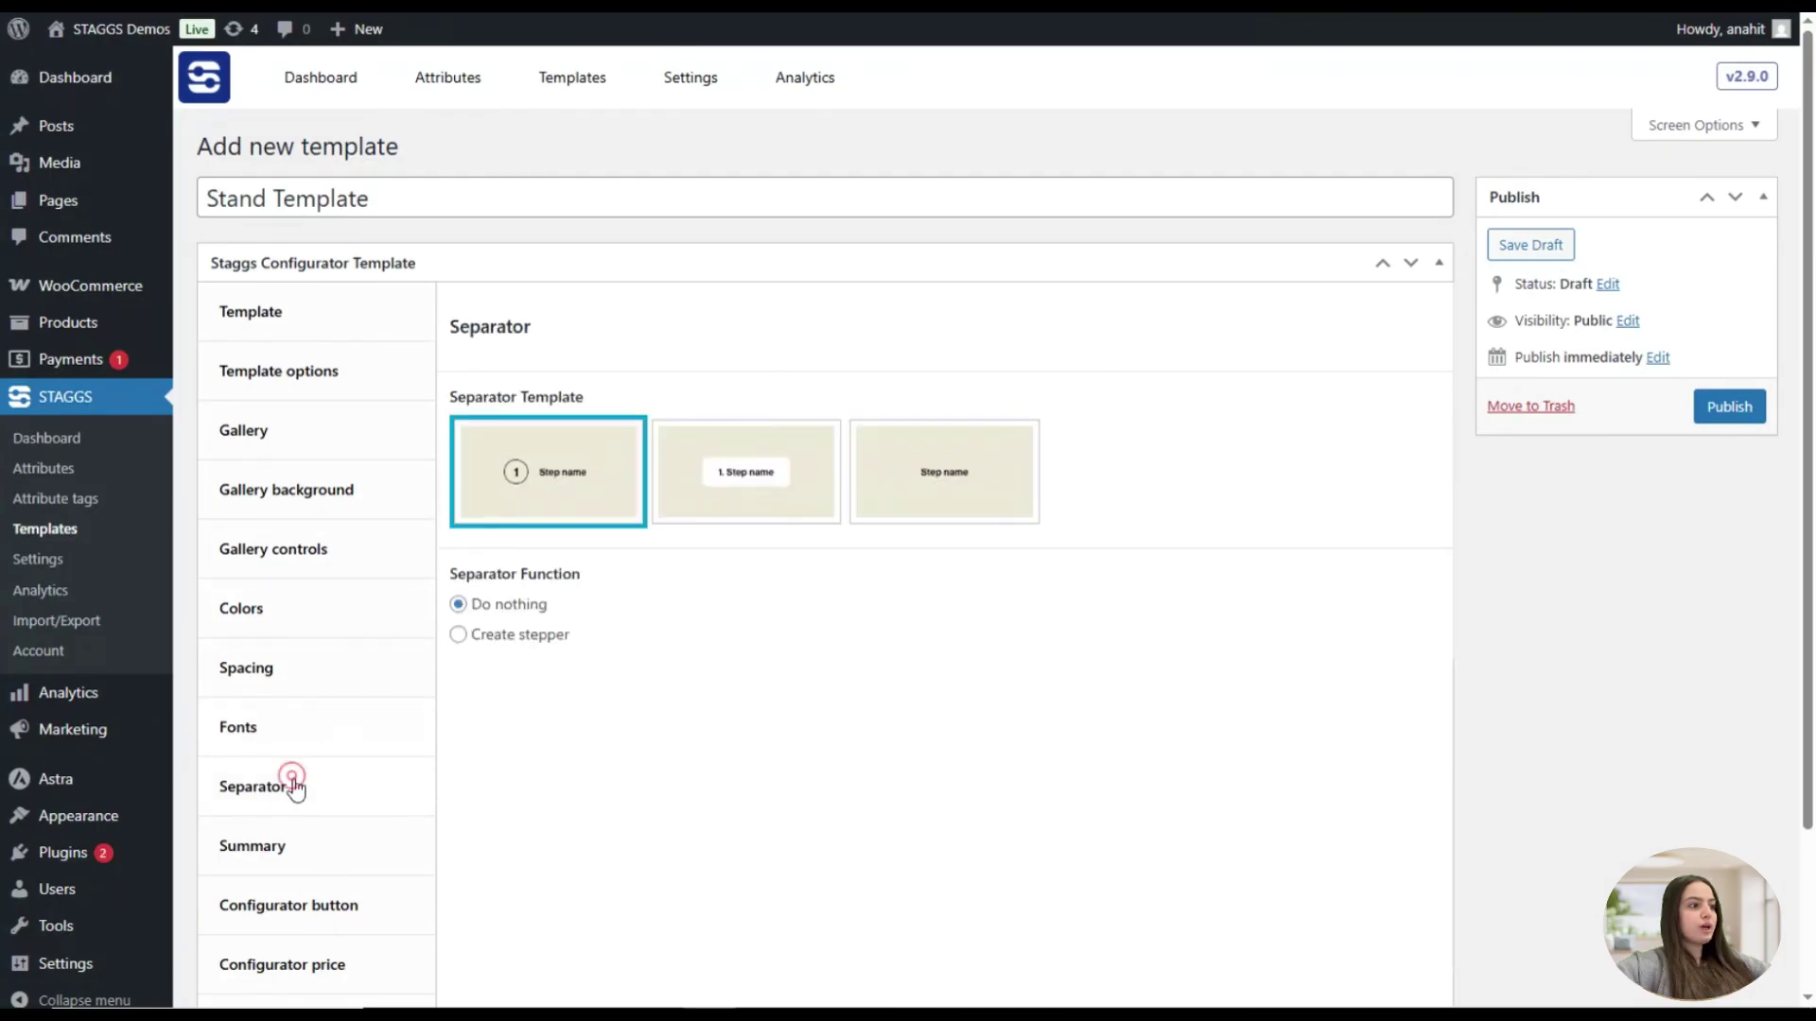
{"action": "left_click", "coordinate": [311, 371]}
Publish the Stand Template, then start a new WooCommerce product
{"action": "left_click", "coordinate": [327, 297]}
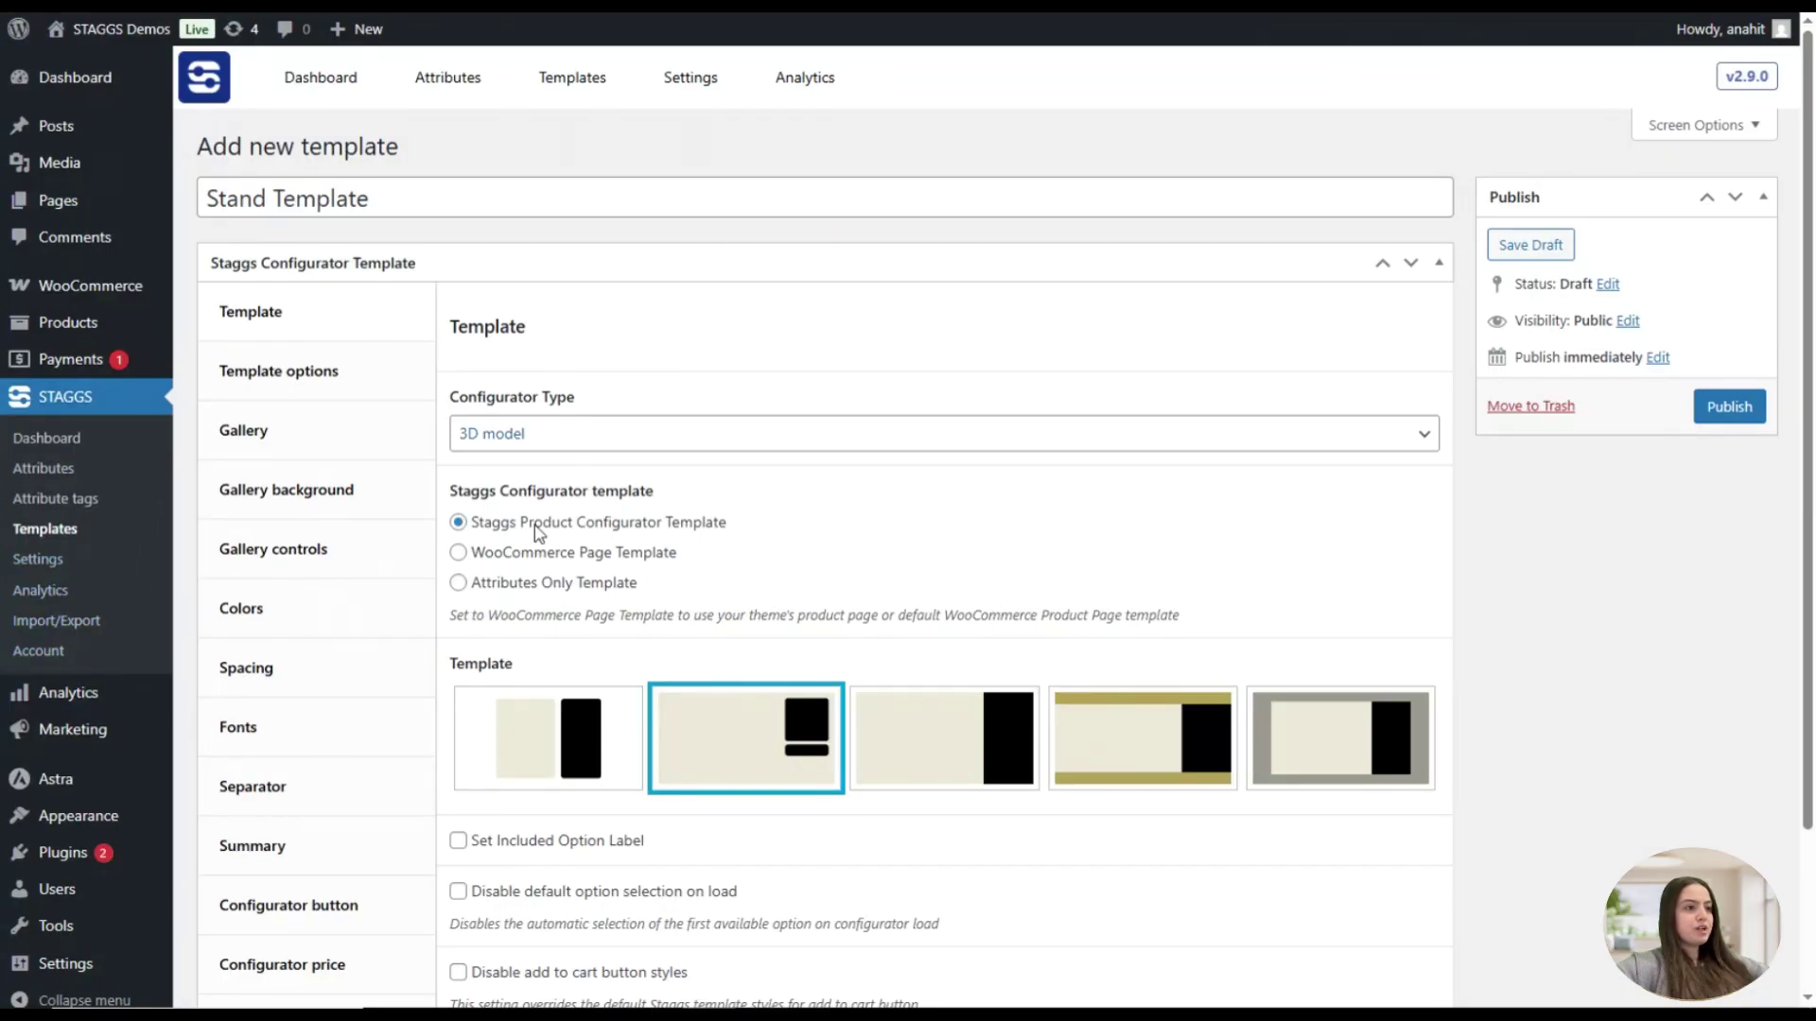
{"action": "left_click", "coordinate": [1723, 409]}
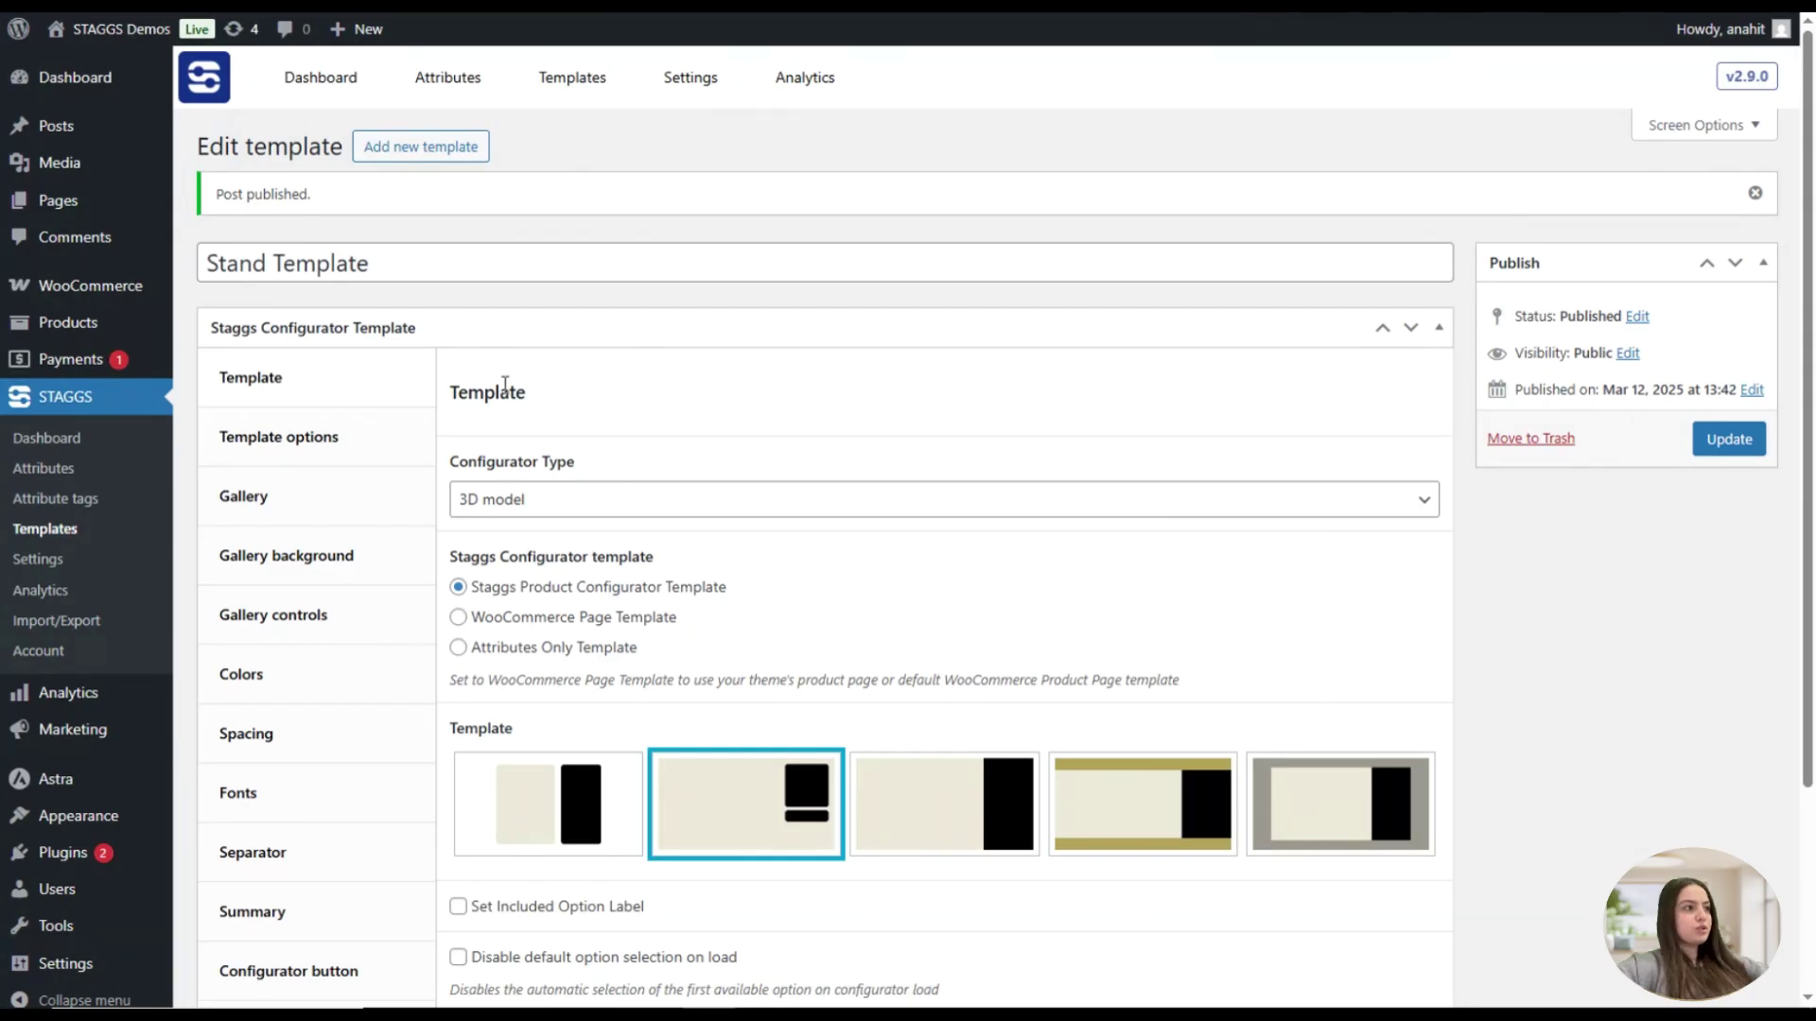
{"action": "mouse_move", "coordinate": [76, 322]}
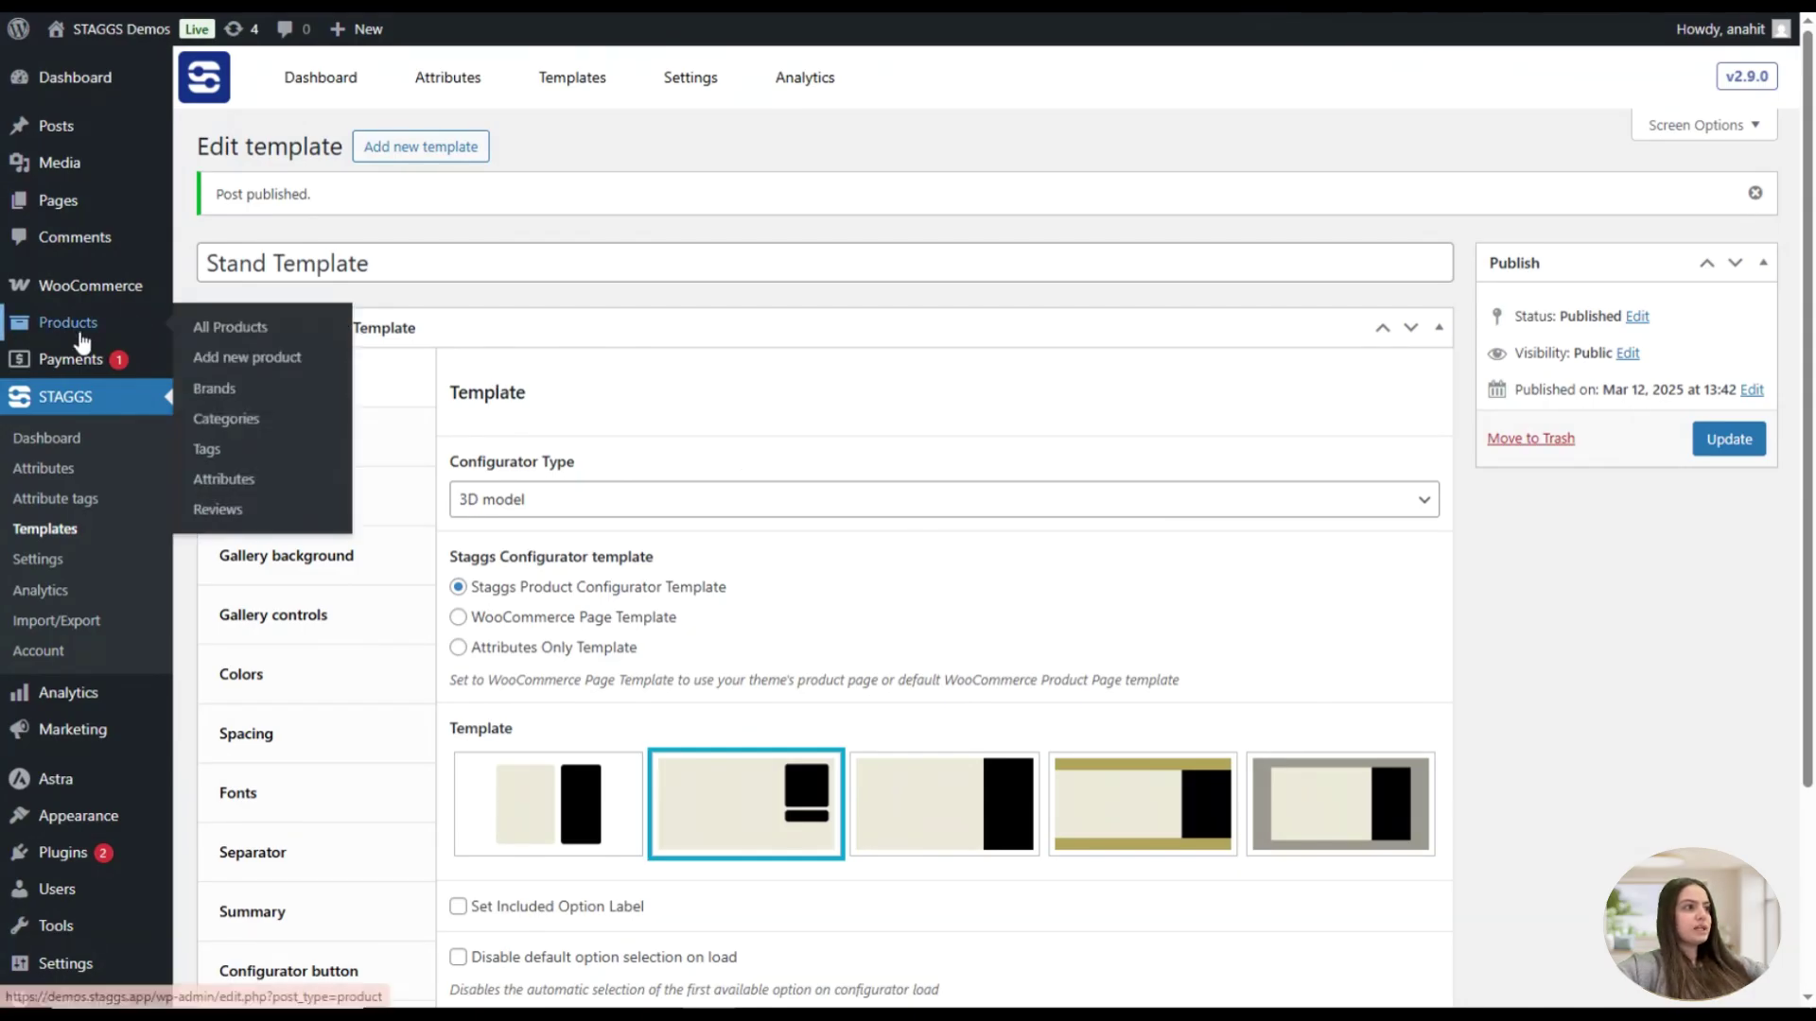
{"action": "left_click", "coordinate": [261, 369]}
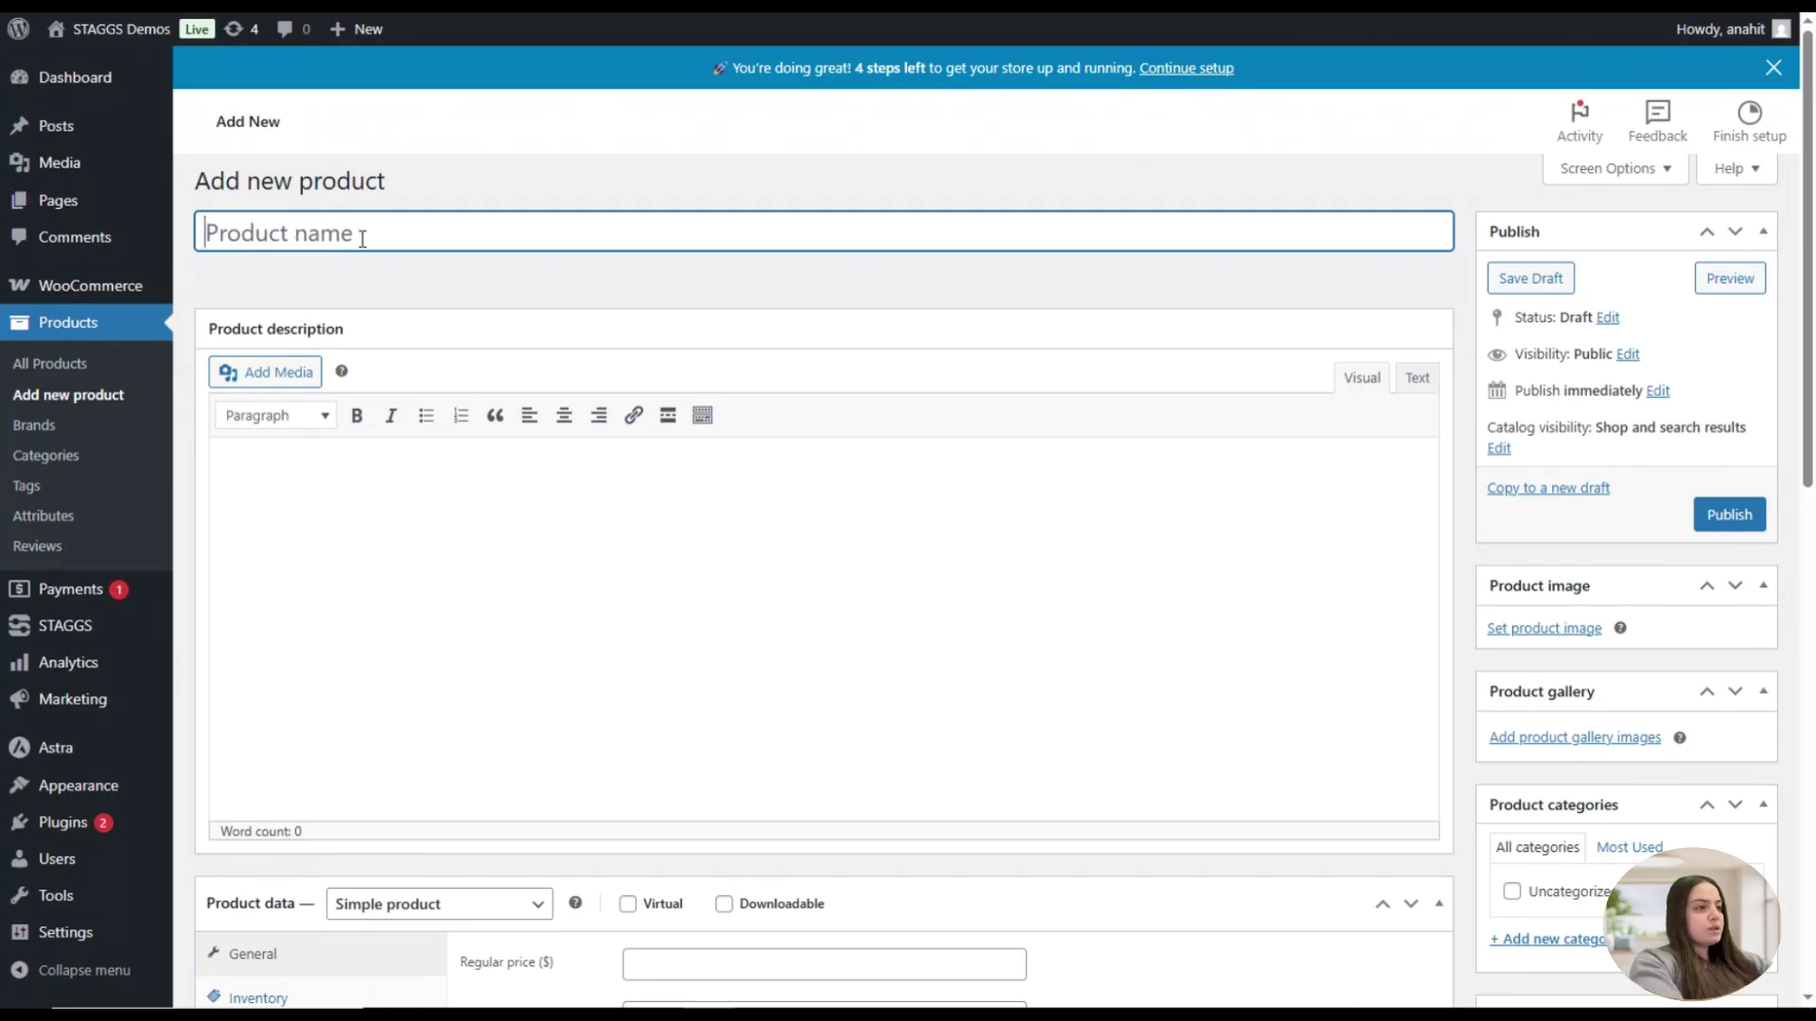
Name the product Stand and enable the STAGGS product configurator
{"action": "type", "text": "Sa"}
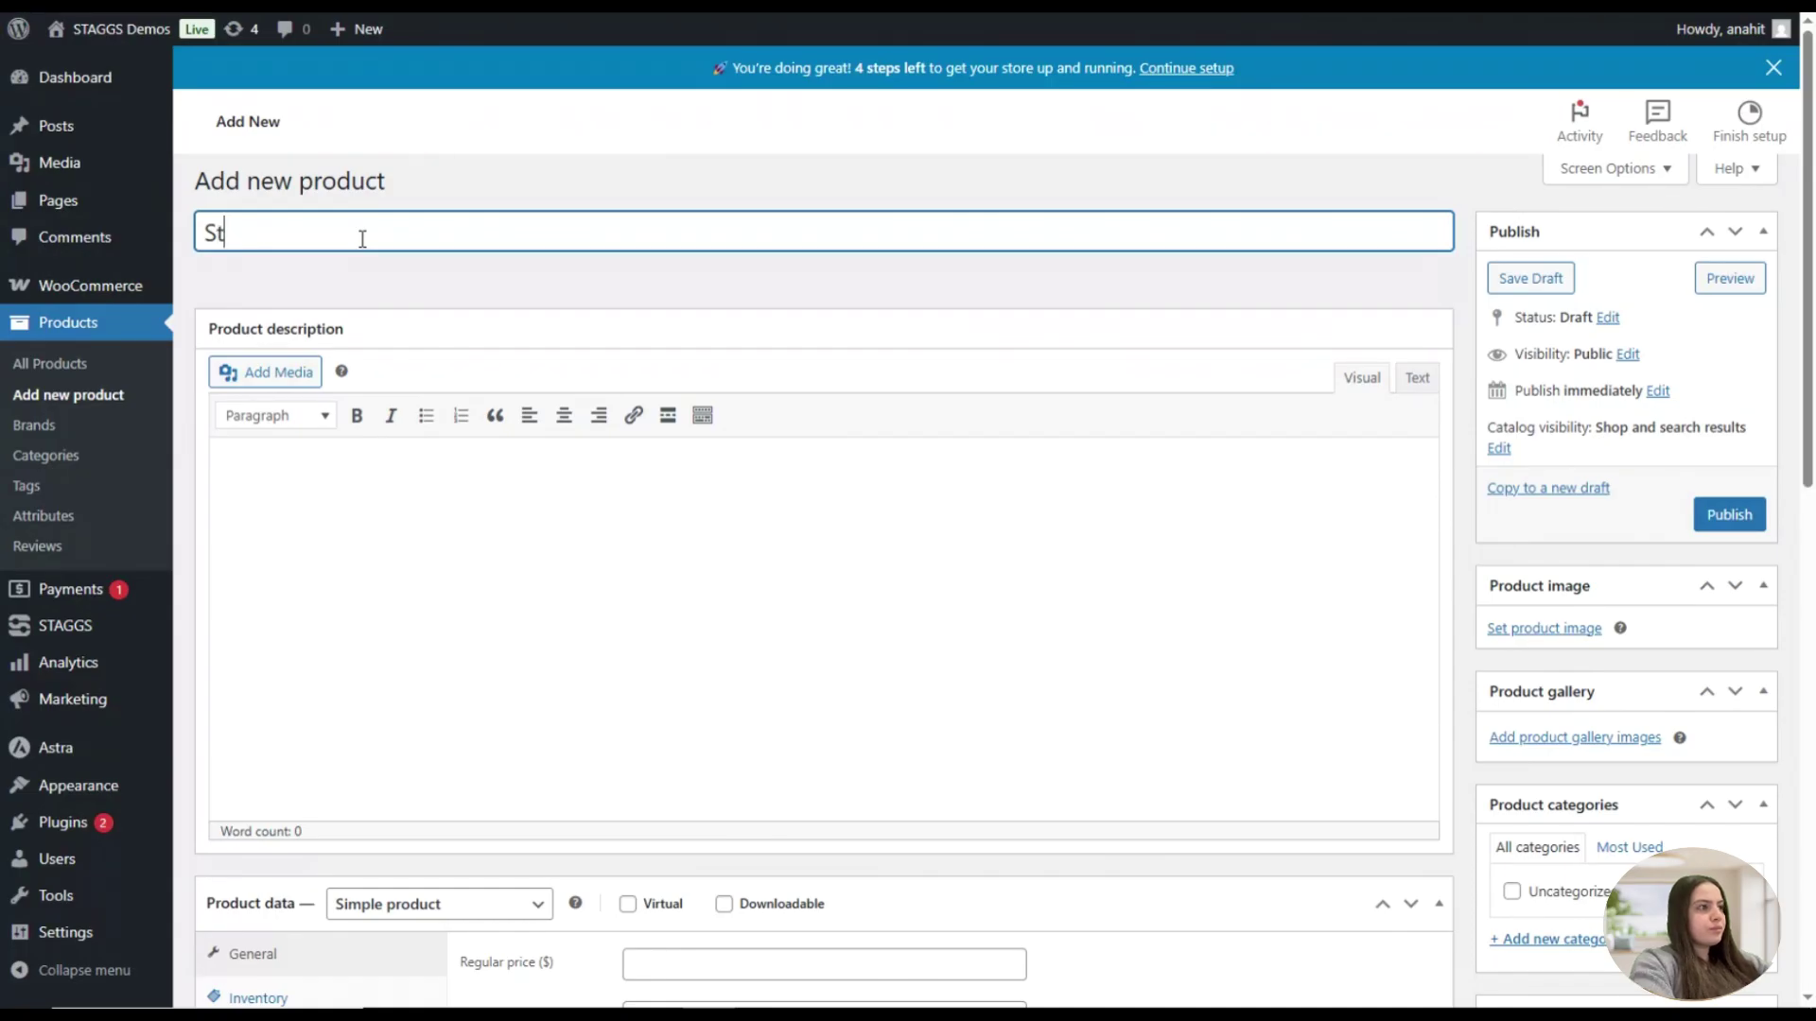
{"action": "type", "text": "nd"}
{"action": "scroll", "coordinate": [638, 452], "scroll_direction": "down", "scroll_amount": 6}
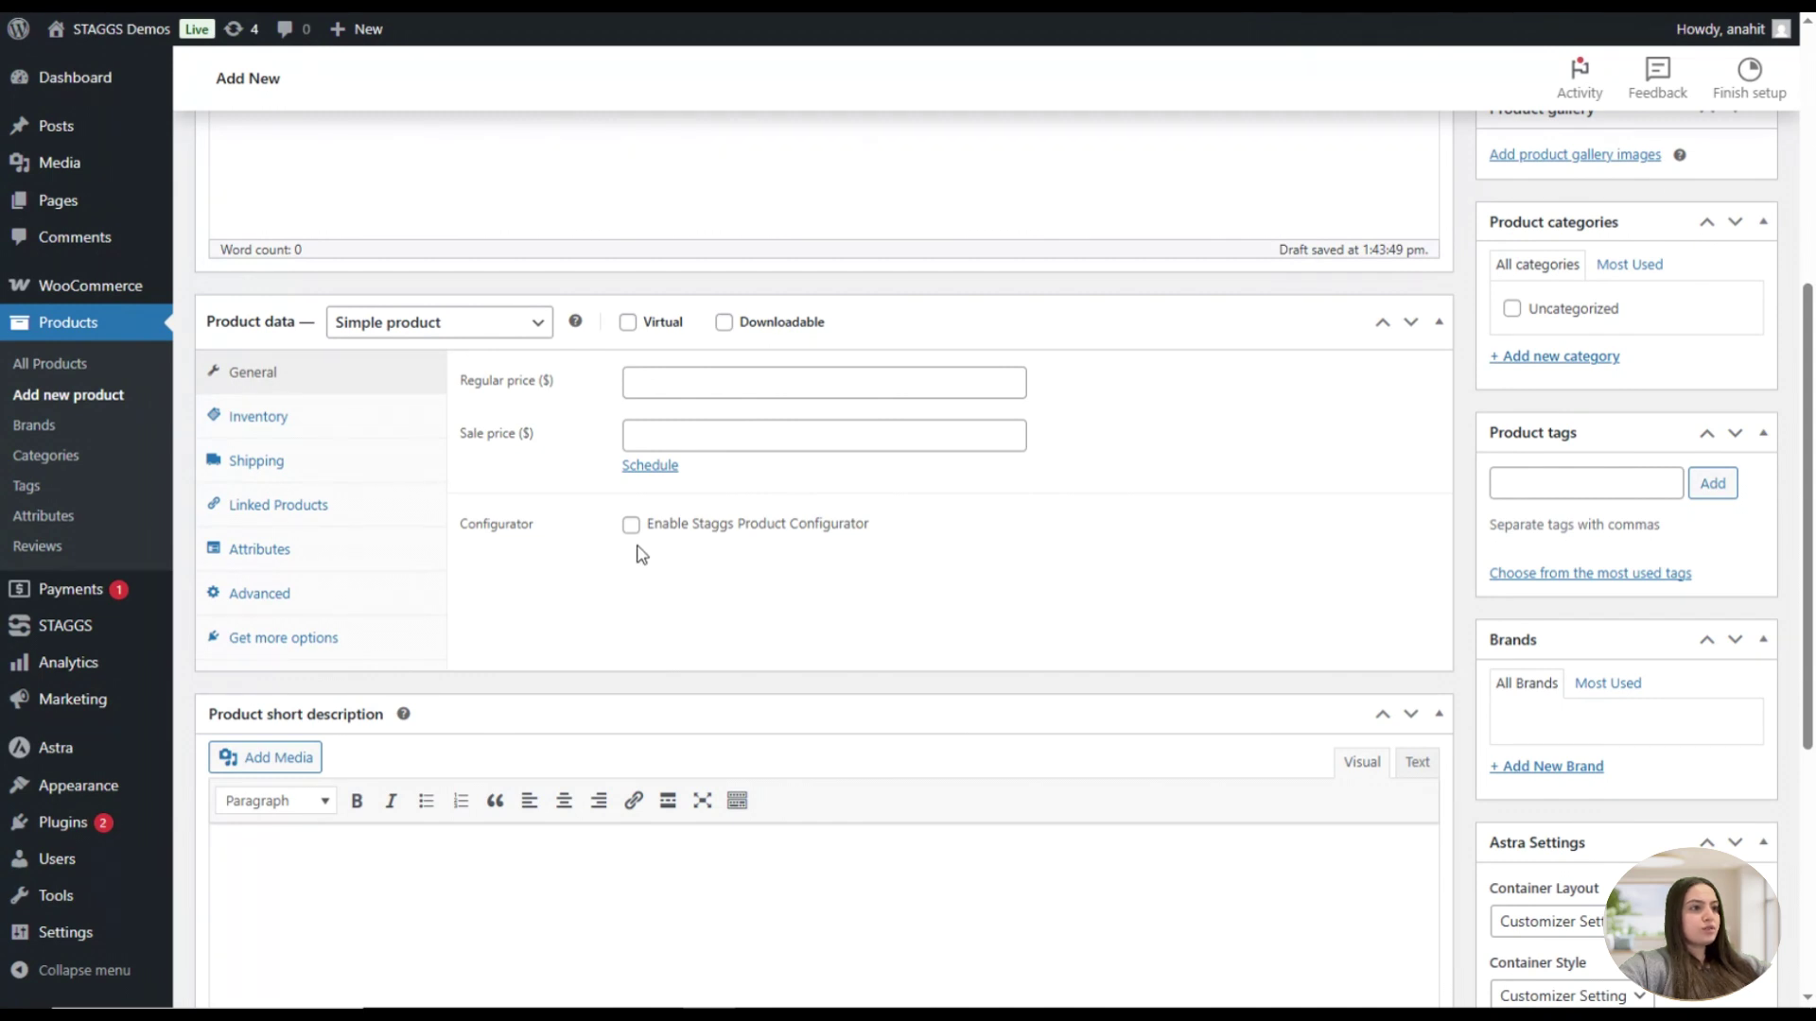
{"action": "left_click", "coordinate": [630, 526]}
{"action": "scroll", "coordinate": [662, 535], "scroll_direction": "down", "scroll_amount": 5}
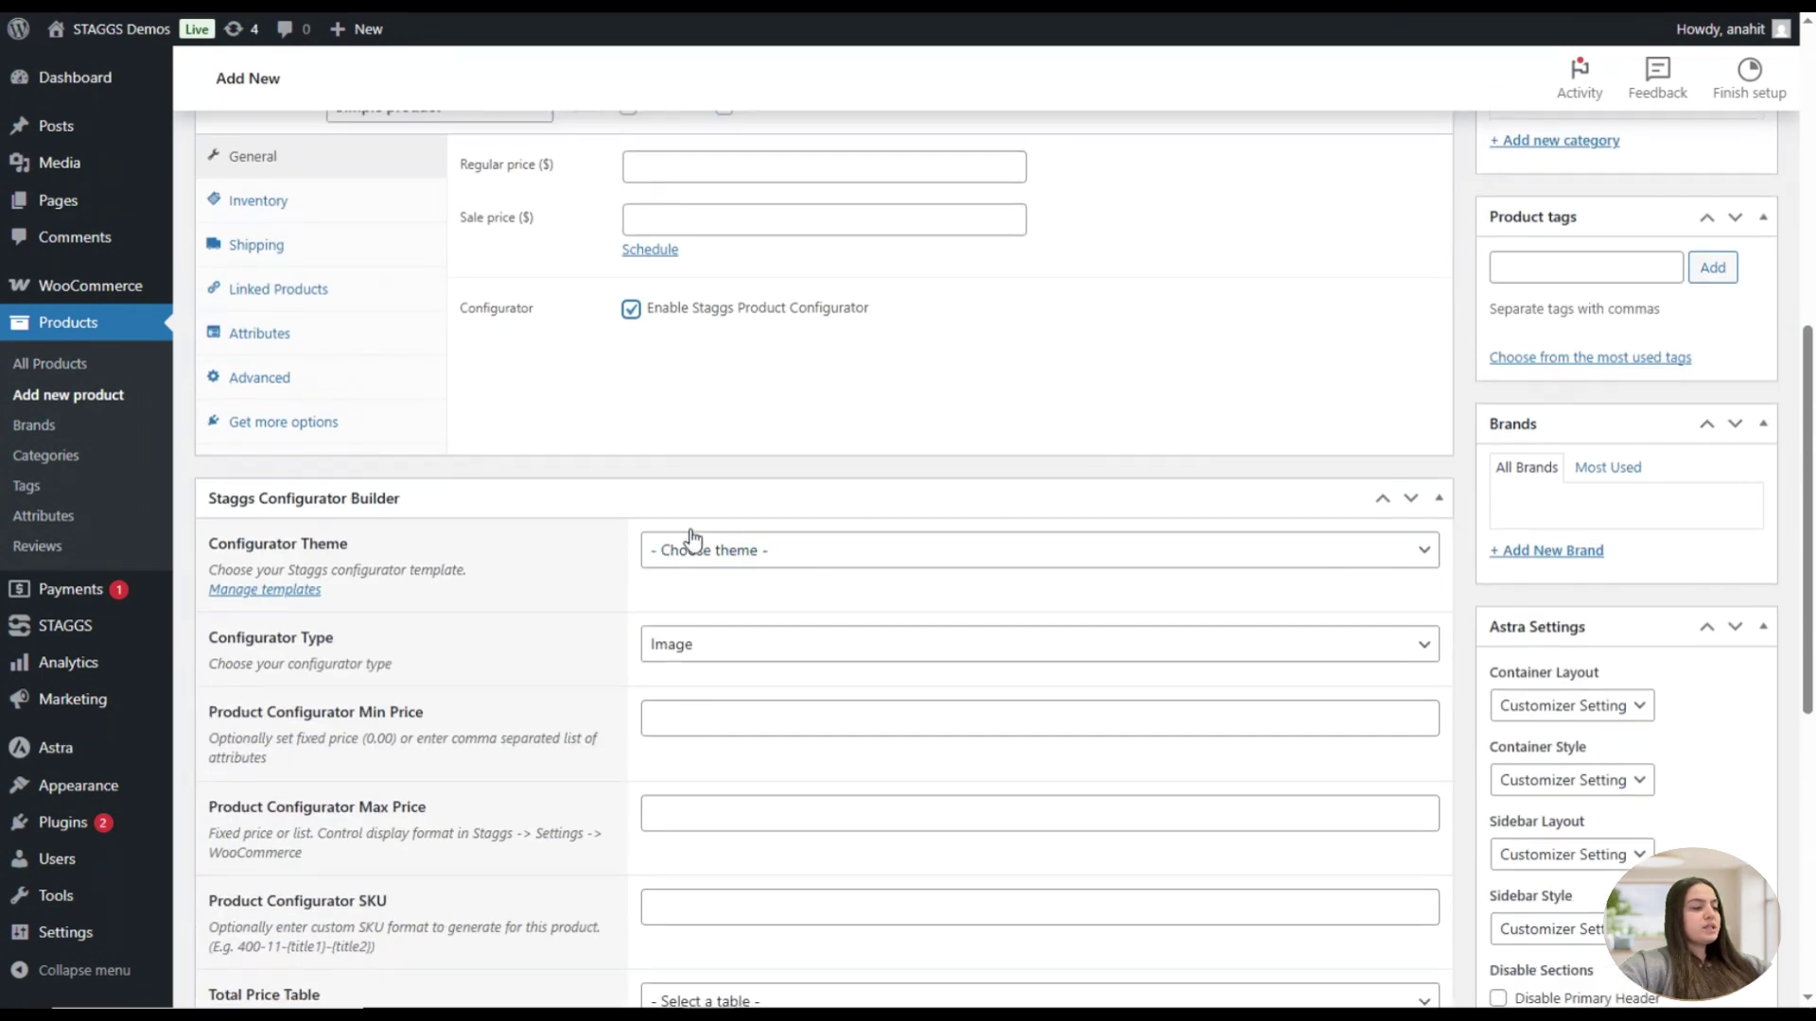
{"action": "scroll", "coordinate": [567, 533], "scroll_direction": "up", "scroll_amount": 3}
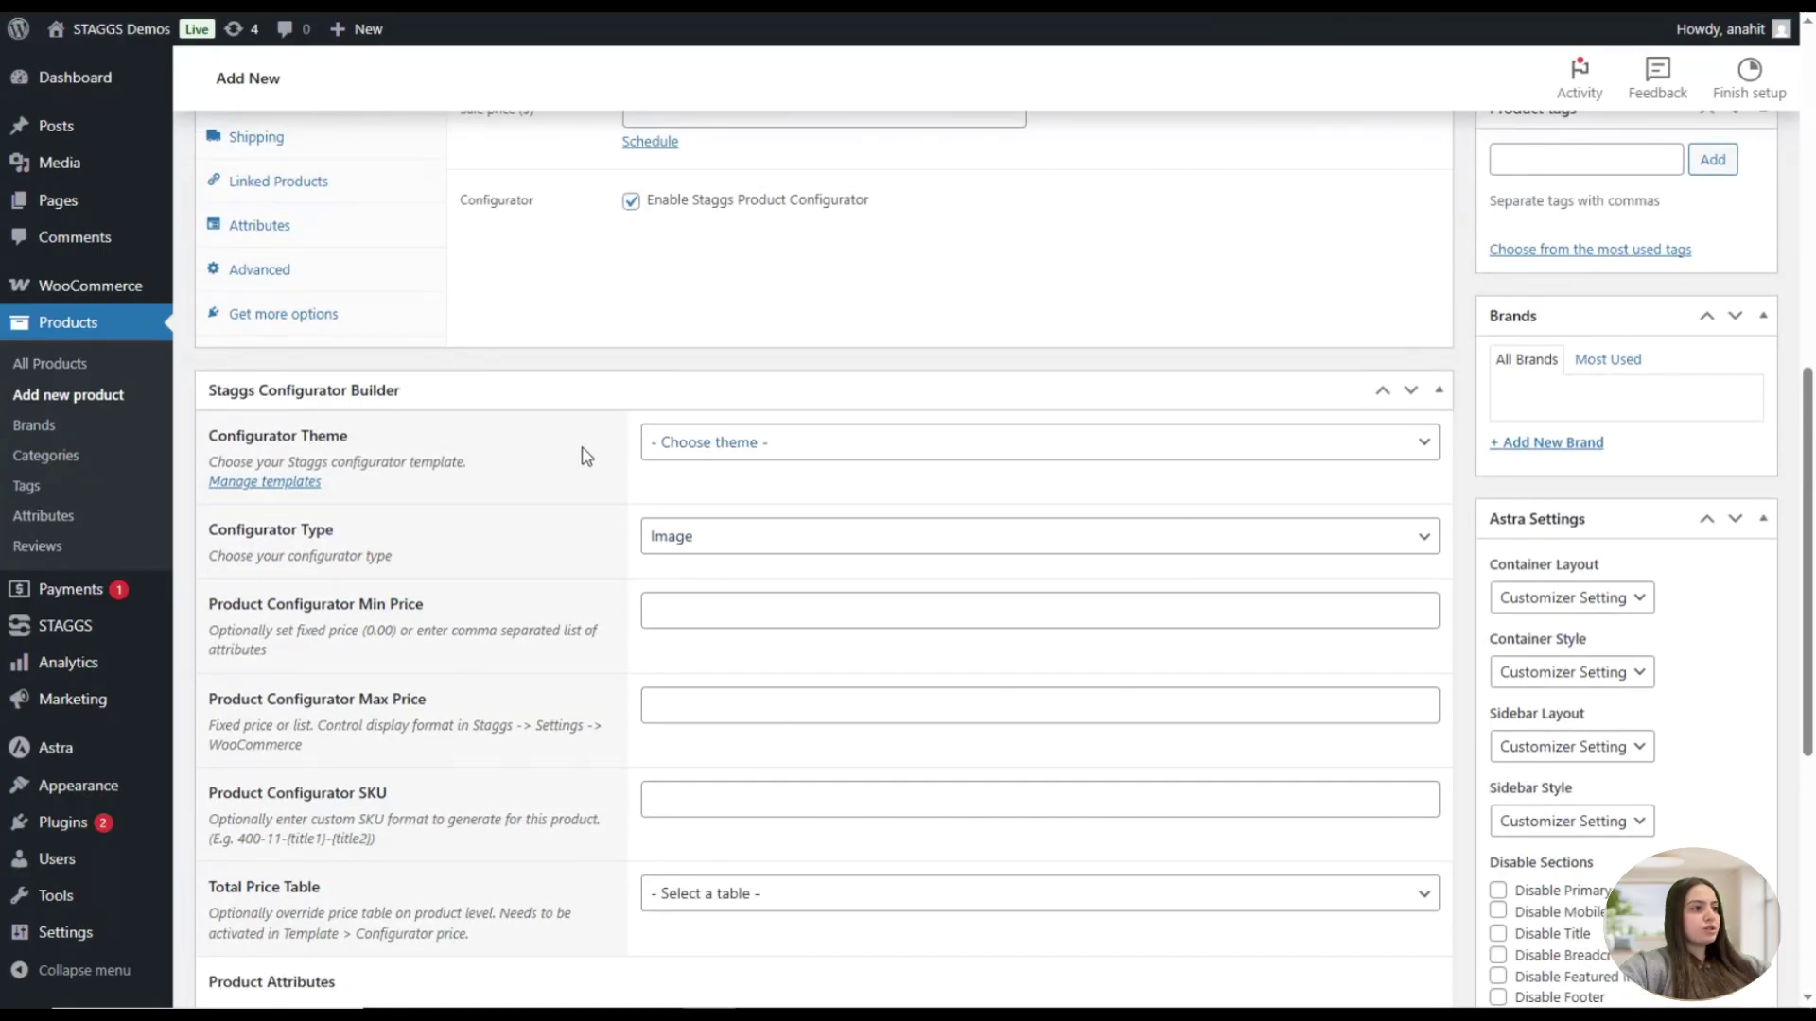
Set Configurator Theme to Template and Configurator Type to 3D model
{"action": "left_click", "coordinate": [659, 444]}
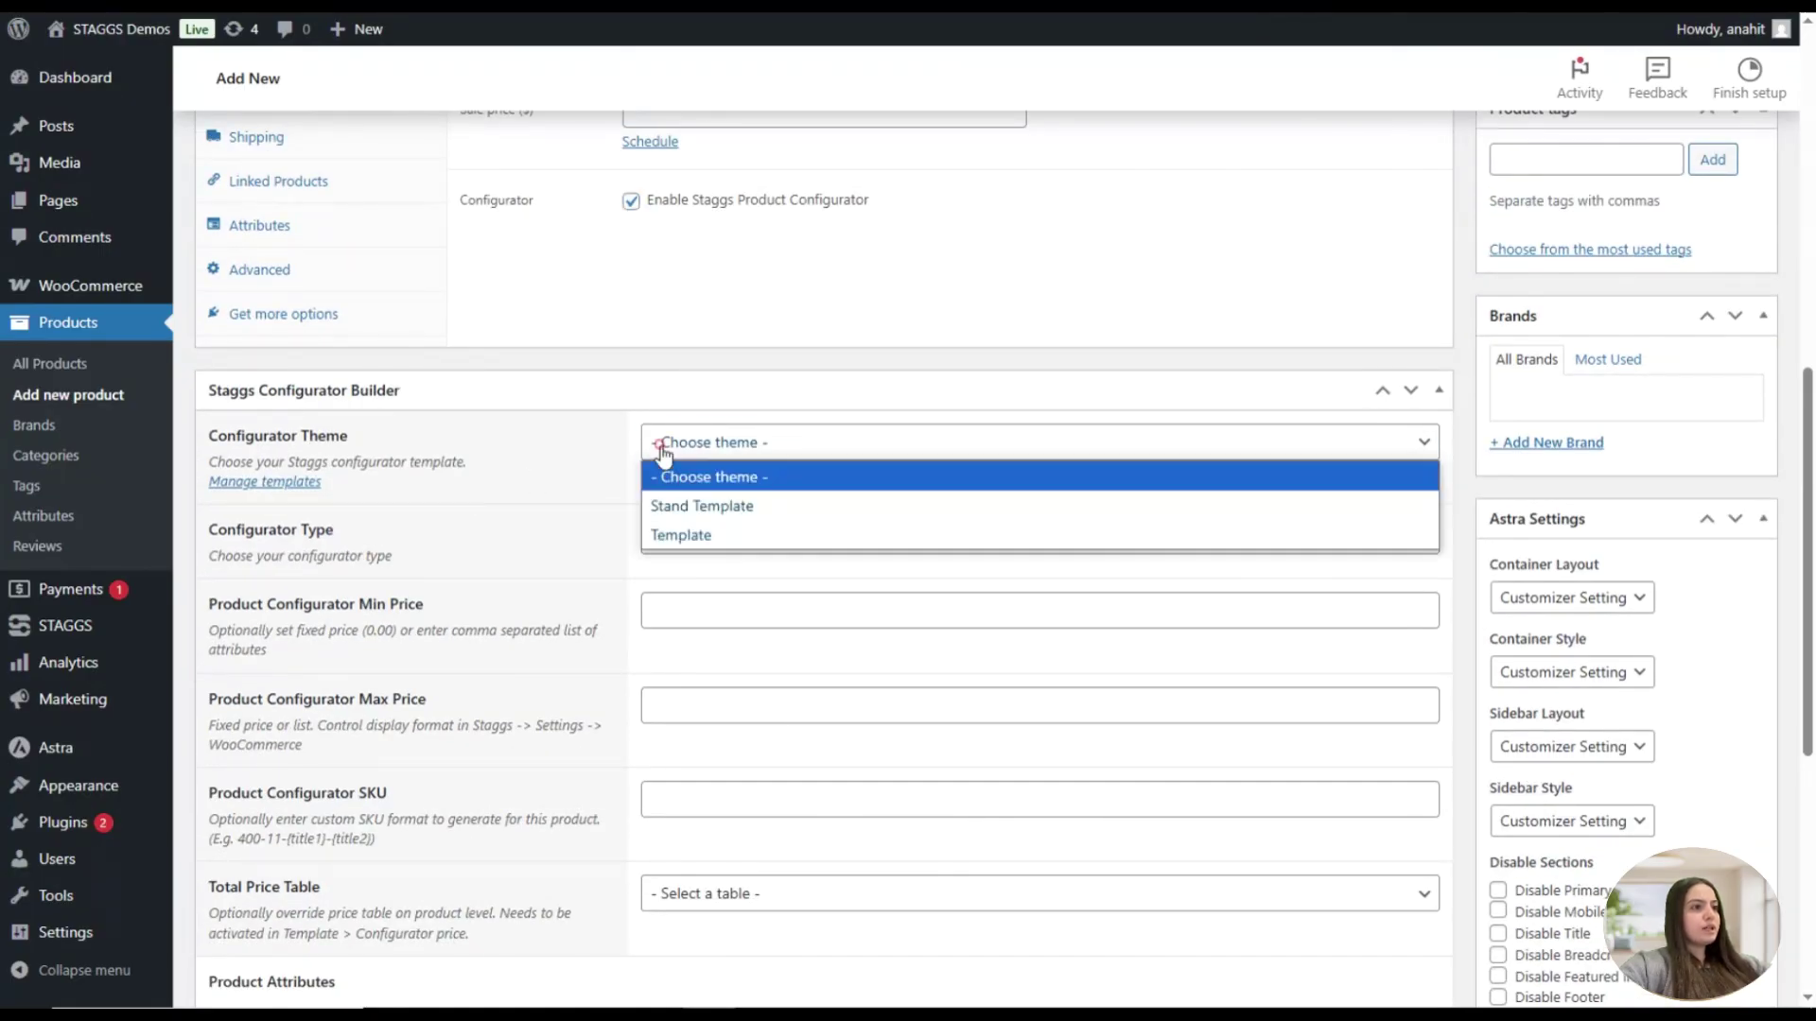
{"action": "left_click", "coordinate": [711, 536]}
{"action": "scroll", "coordinate": [556, 453], "scroll_direction": "down", "scroll_amount": 2}
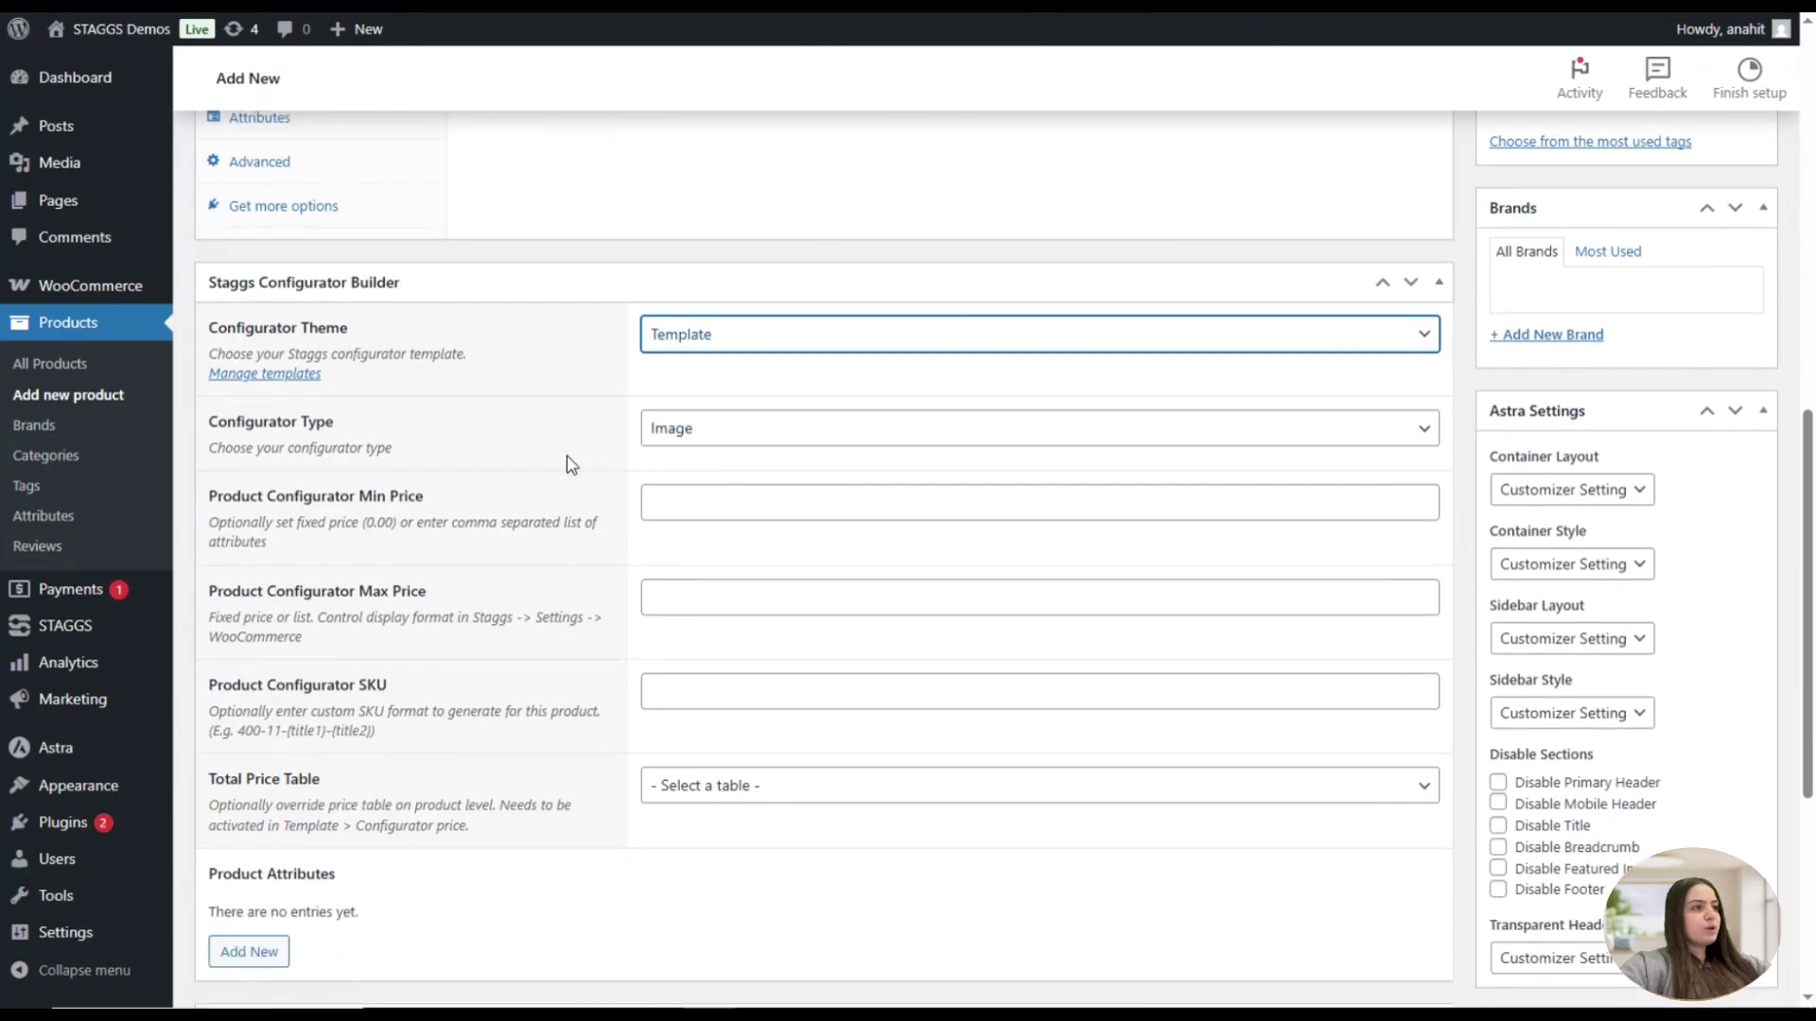
{"action": "left_click", "coordinate": [681, 441]}
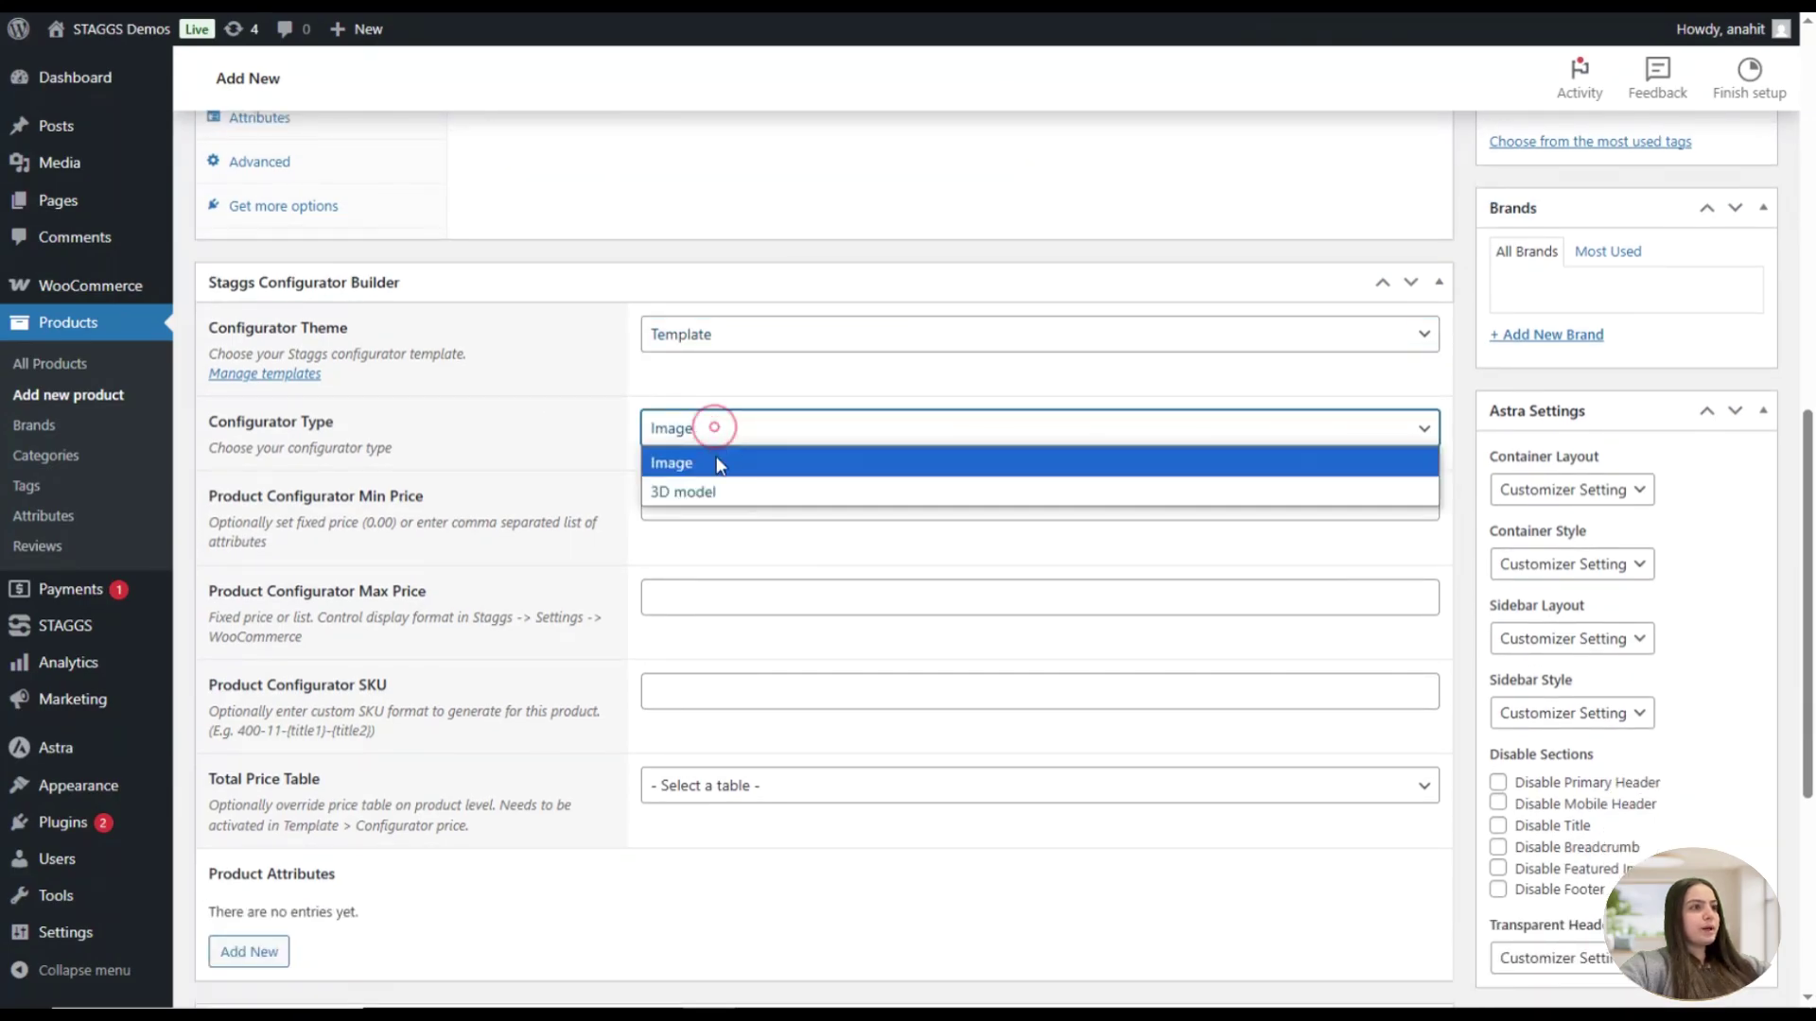
{"action": "left_click", "coordinate": [722, 495]}
{"action": "left_click", "coordinate": [555, 415]}
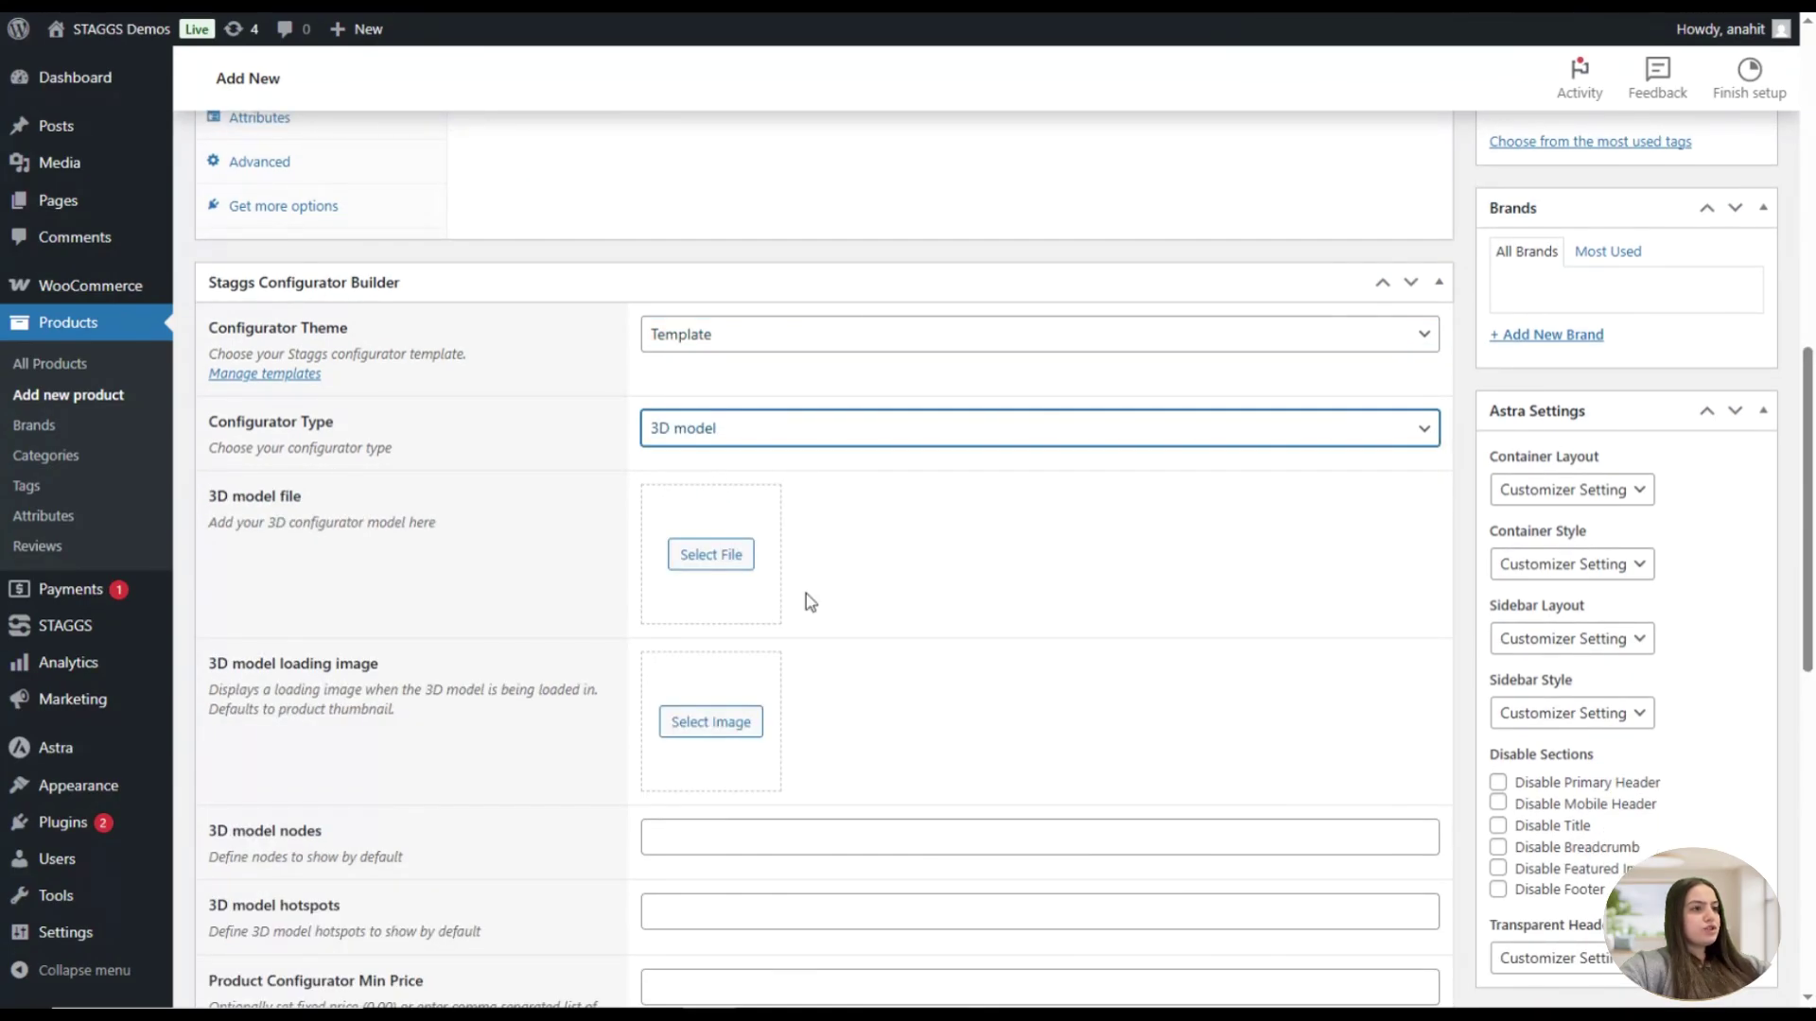
Attach standfinal.glb from the Media Library as the product's 3D model
{"action": "left_click", "coordinate": [719, 571]}
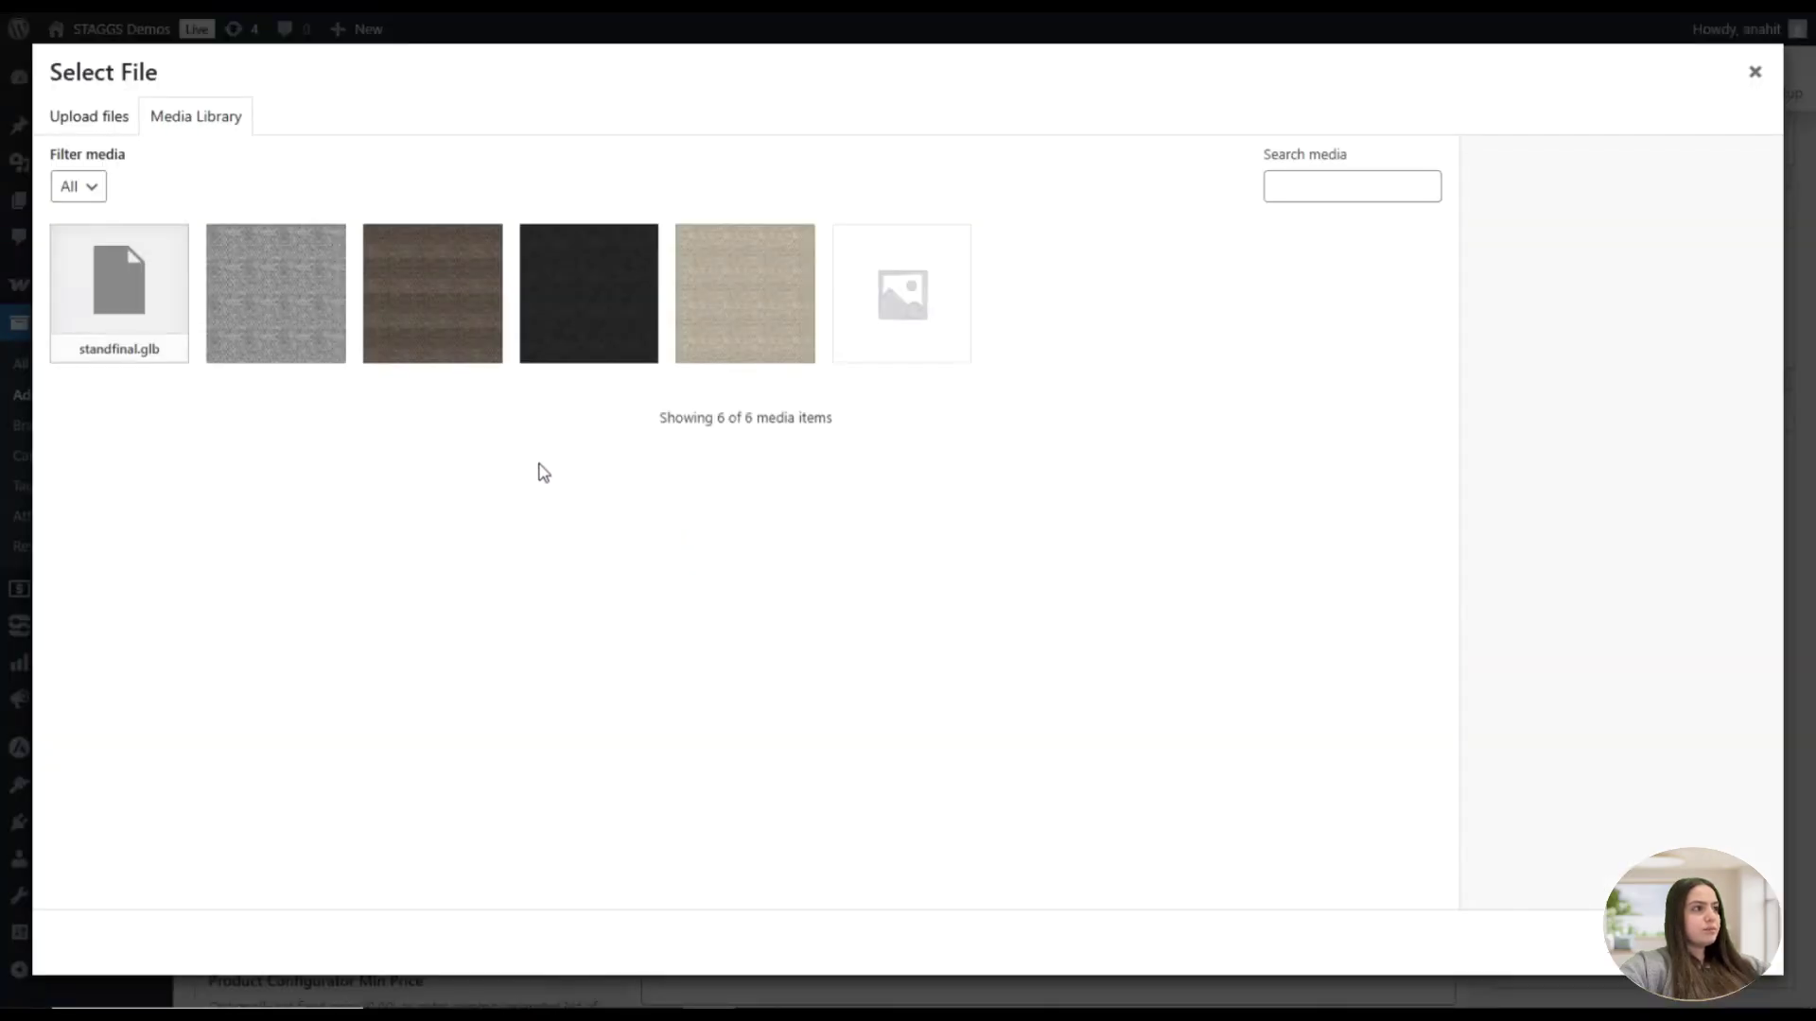
{"action": "left_click", "coordinate": [102, 350]}
{"action": "left_click", "coordinate": [1712, 942]}
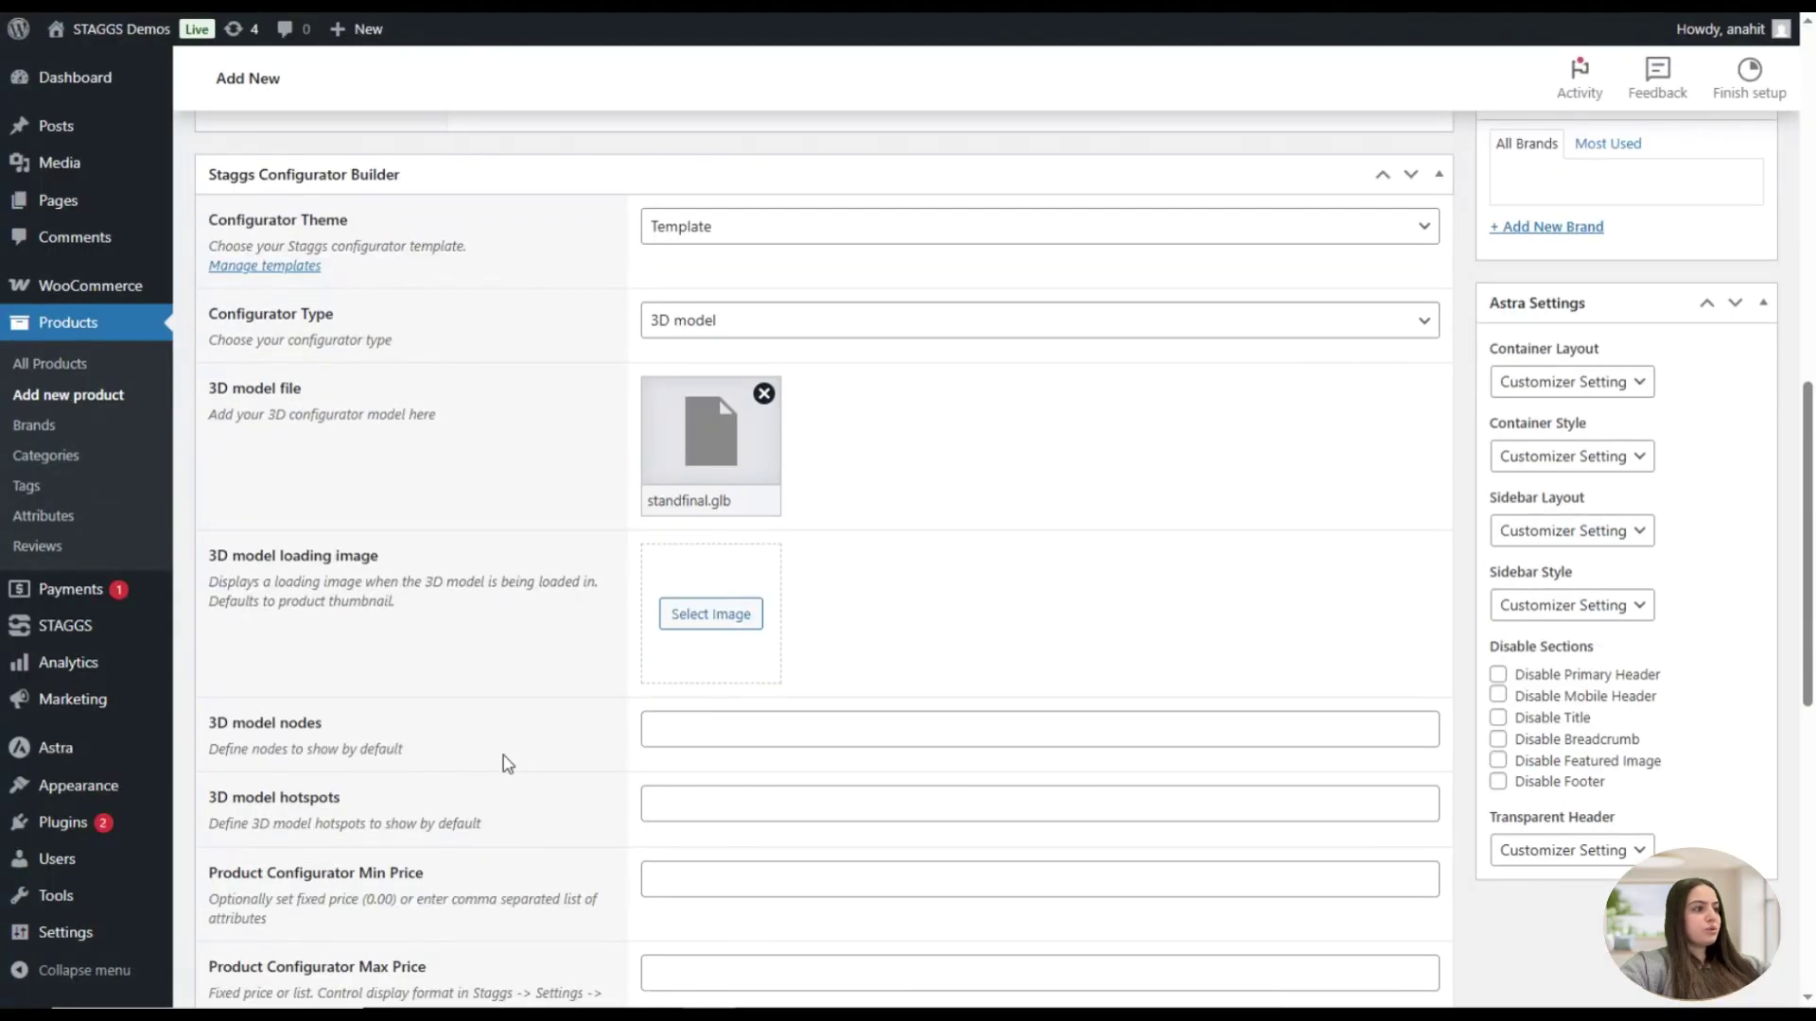
Paste mainPodium_Board_1, base_opening and Vent into the 3D model nodes field
{"action": "left_click", "coordinate": [647, 737]}
{"action": "type", "text": "mainPodium_Board_1, base_opening, Vent"}
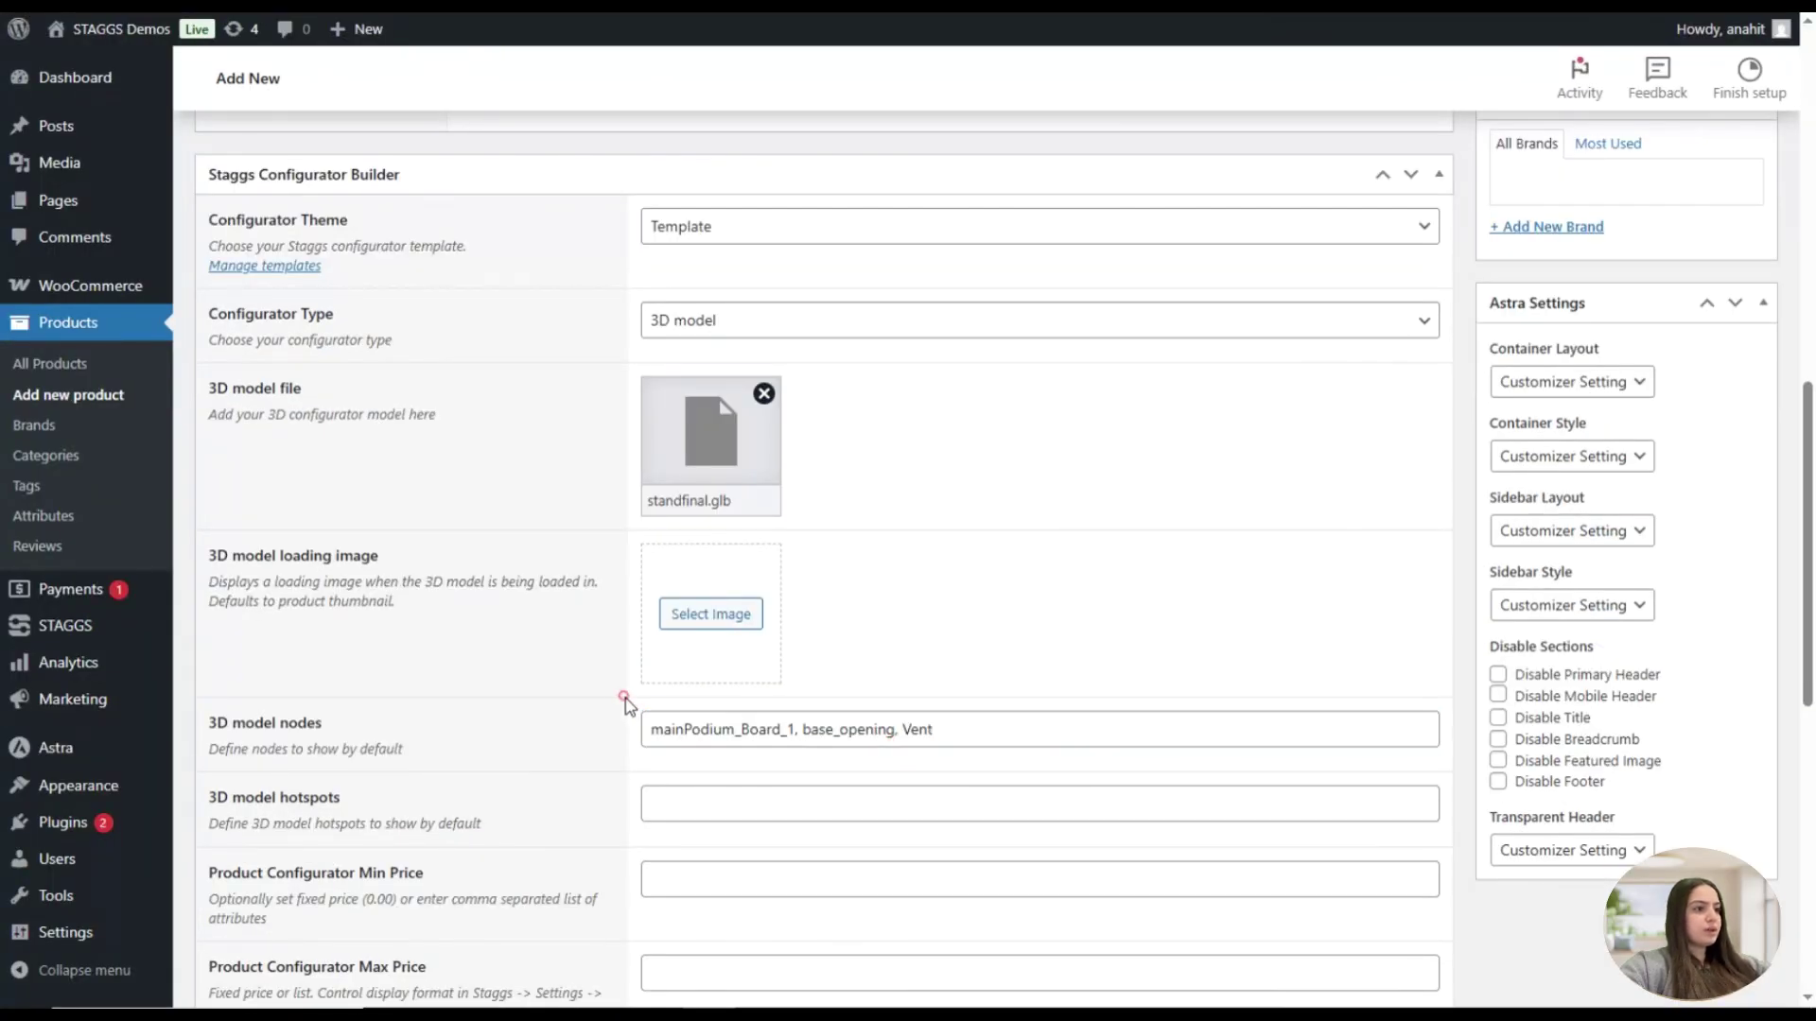
{"action": "scroll", "coordinate": [624, 707], "scroll_direction": "down", "scroll_amount": 8}
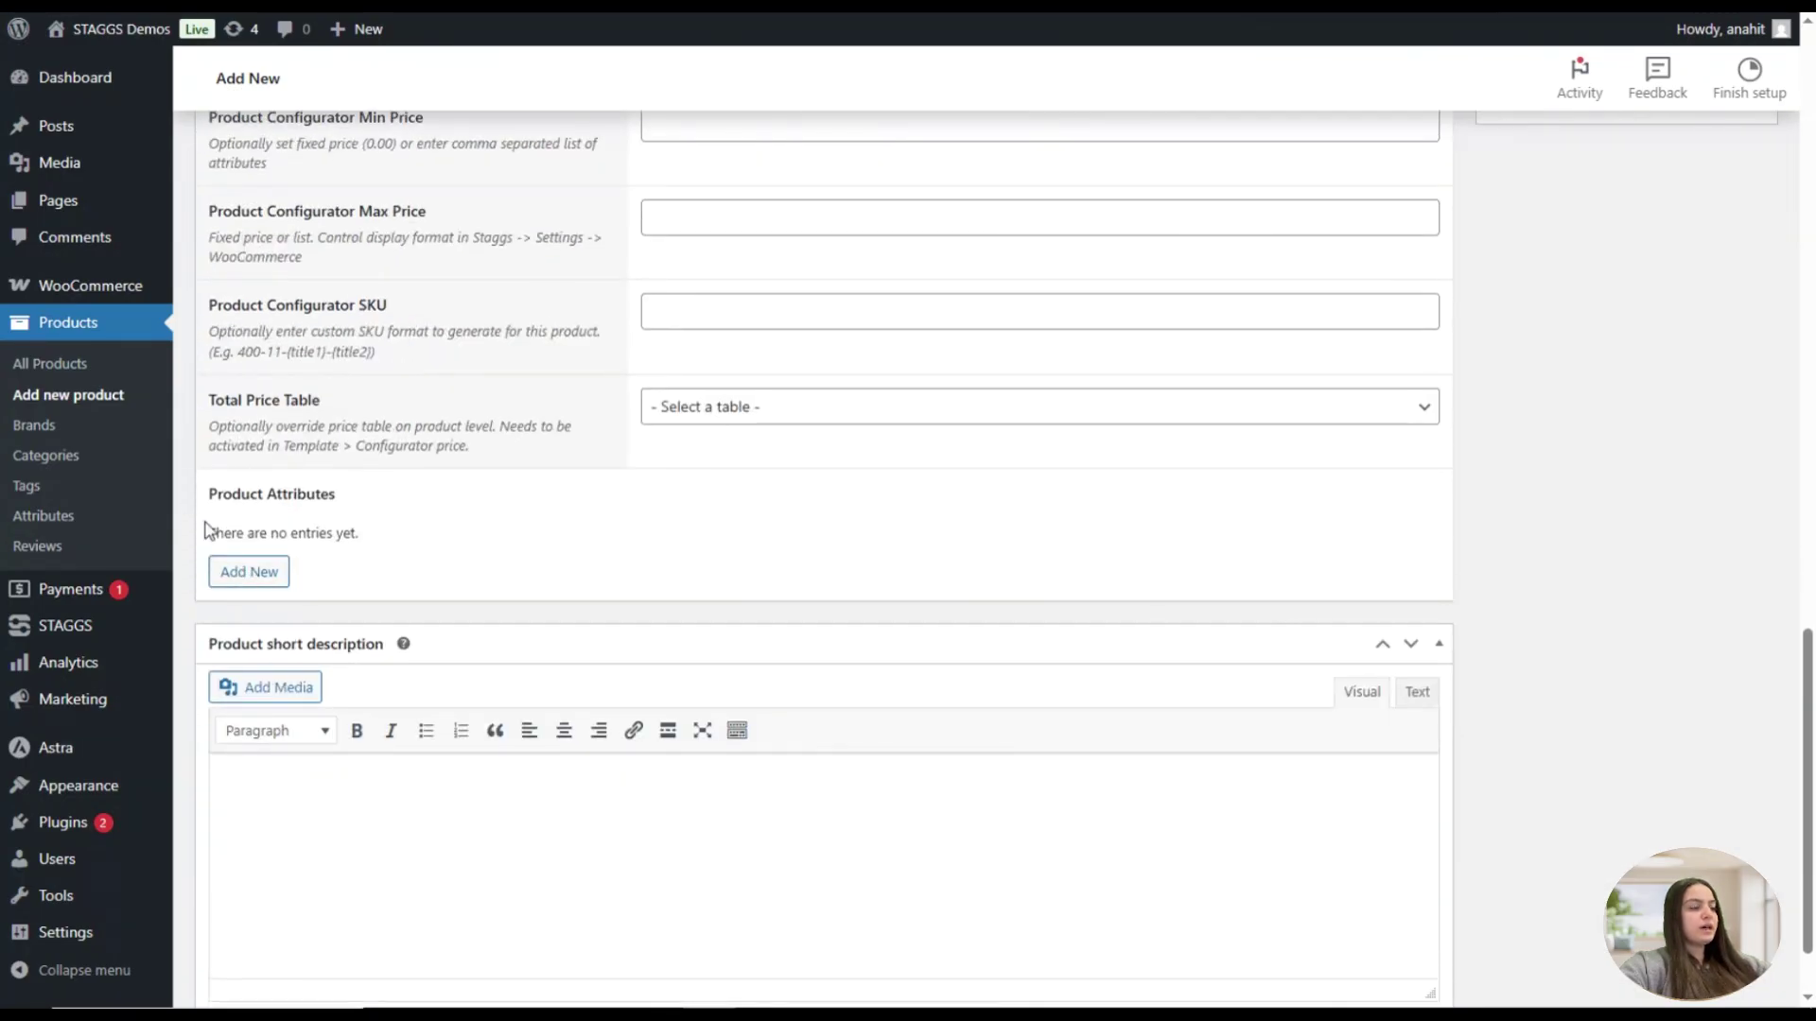
Add the first two attribute blocks, set to Color and Wheels
{"action": "left_click", "coordinate": [247, 570]}
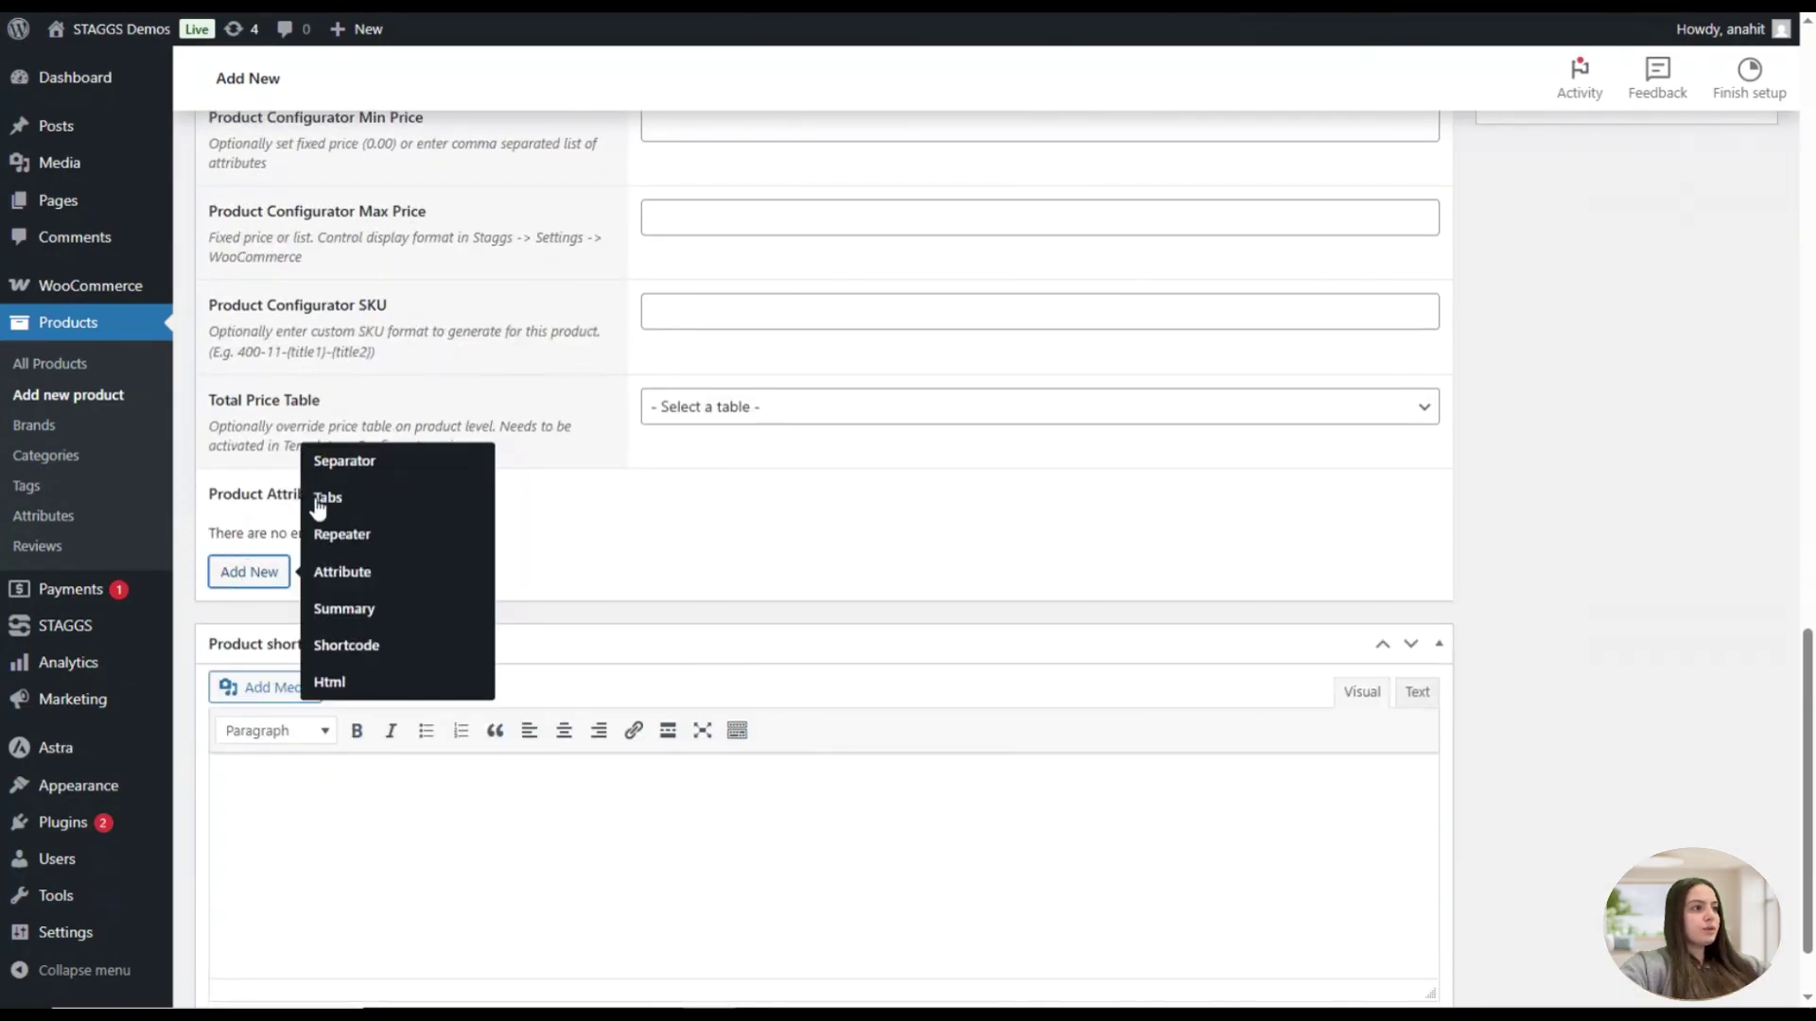
{"action": "left_click", "coordinate": [333, 593]}
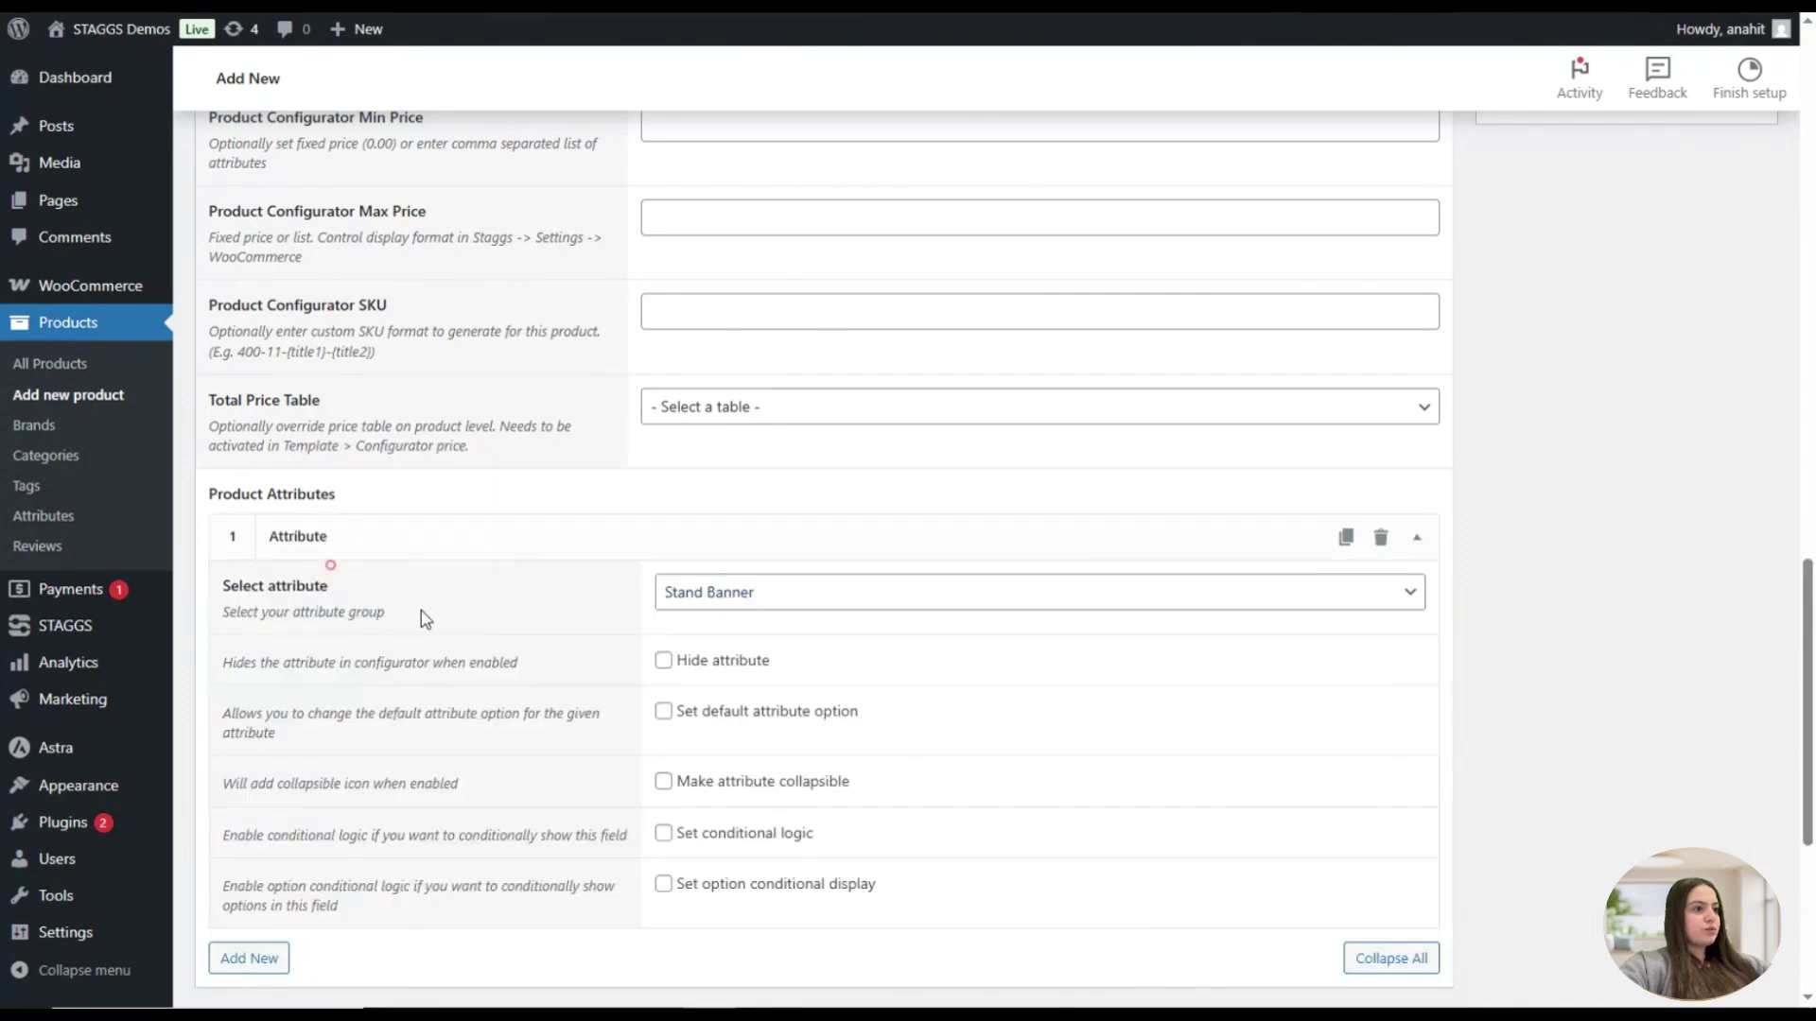
{"action": "scroll", "coordinate": [473, 577], "scroll_direction": "down", "scroll_amount": 1}
{"action": "left_click", "coordinate": [735, 486]}
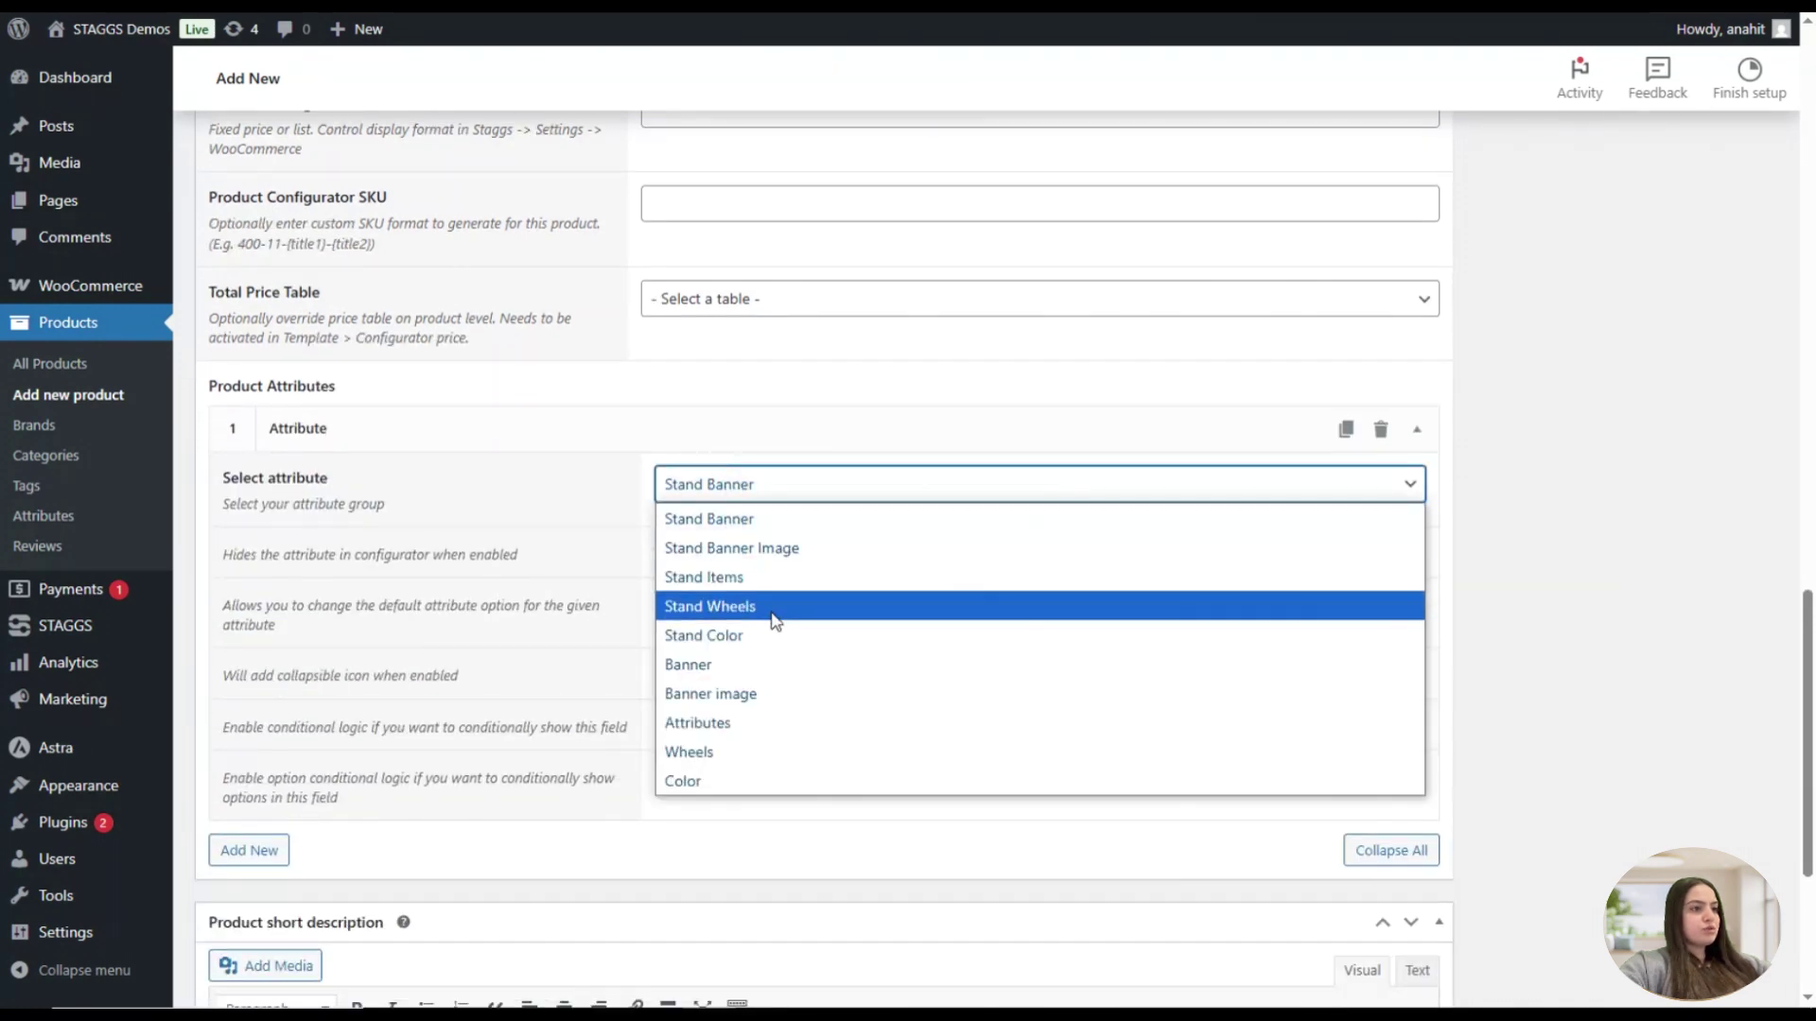
{"action": "left_click", "coordinate": [749, 785]}
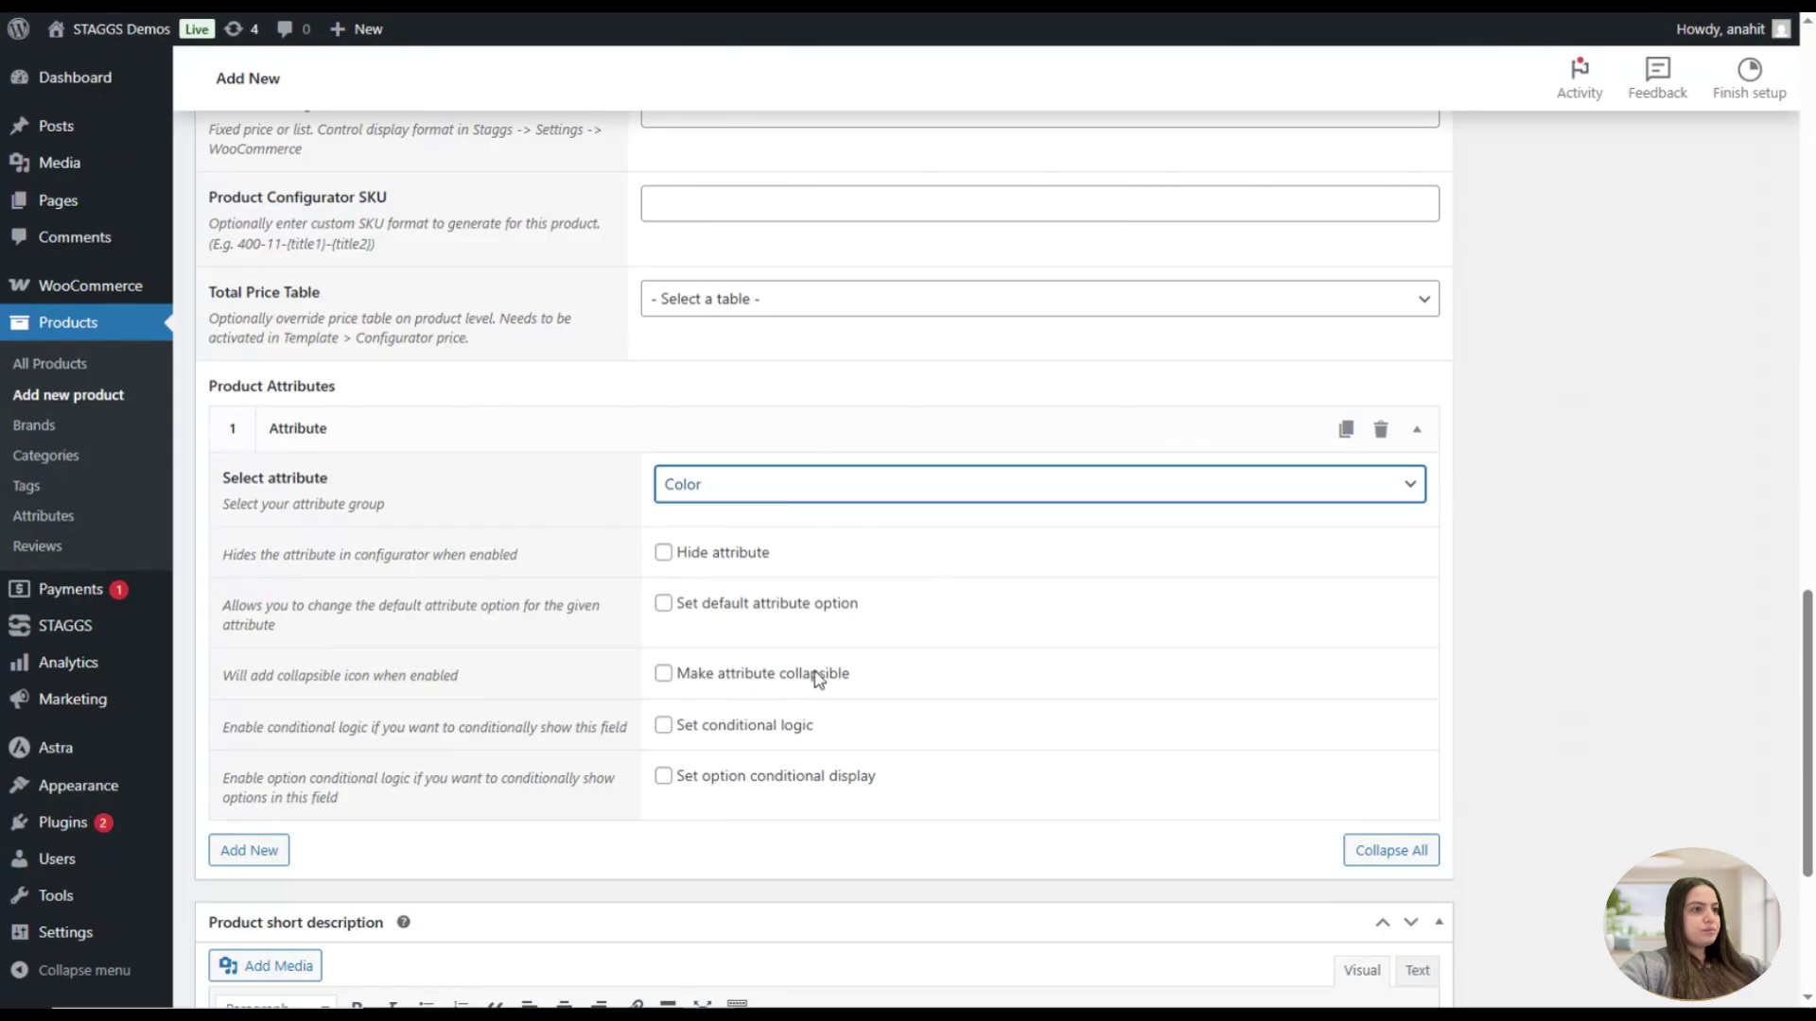
{"action": "scroll", "coordinate": [245, 673], "scroll_direction": "down", "scroll_amount": 2}
{"action": "left_click", "coordinate": [248, 634]}
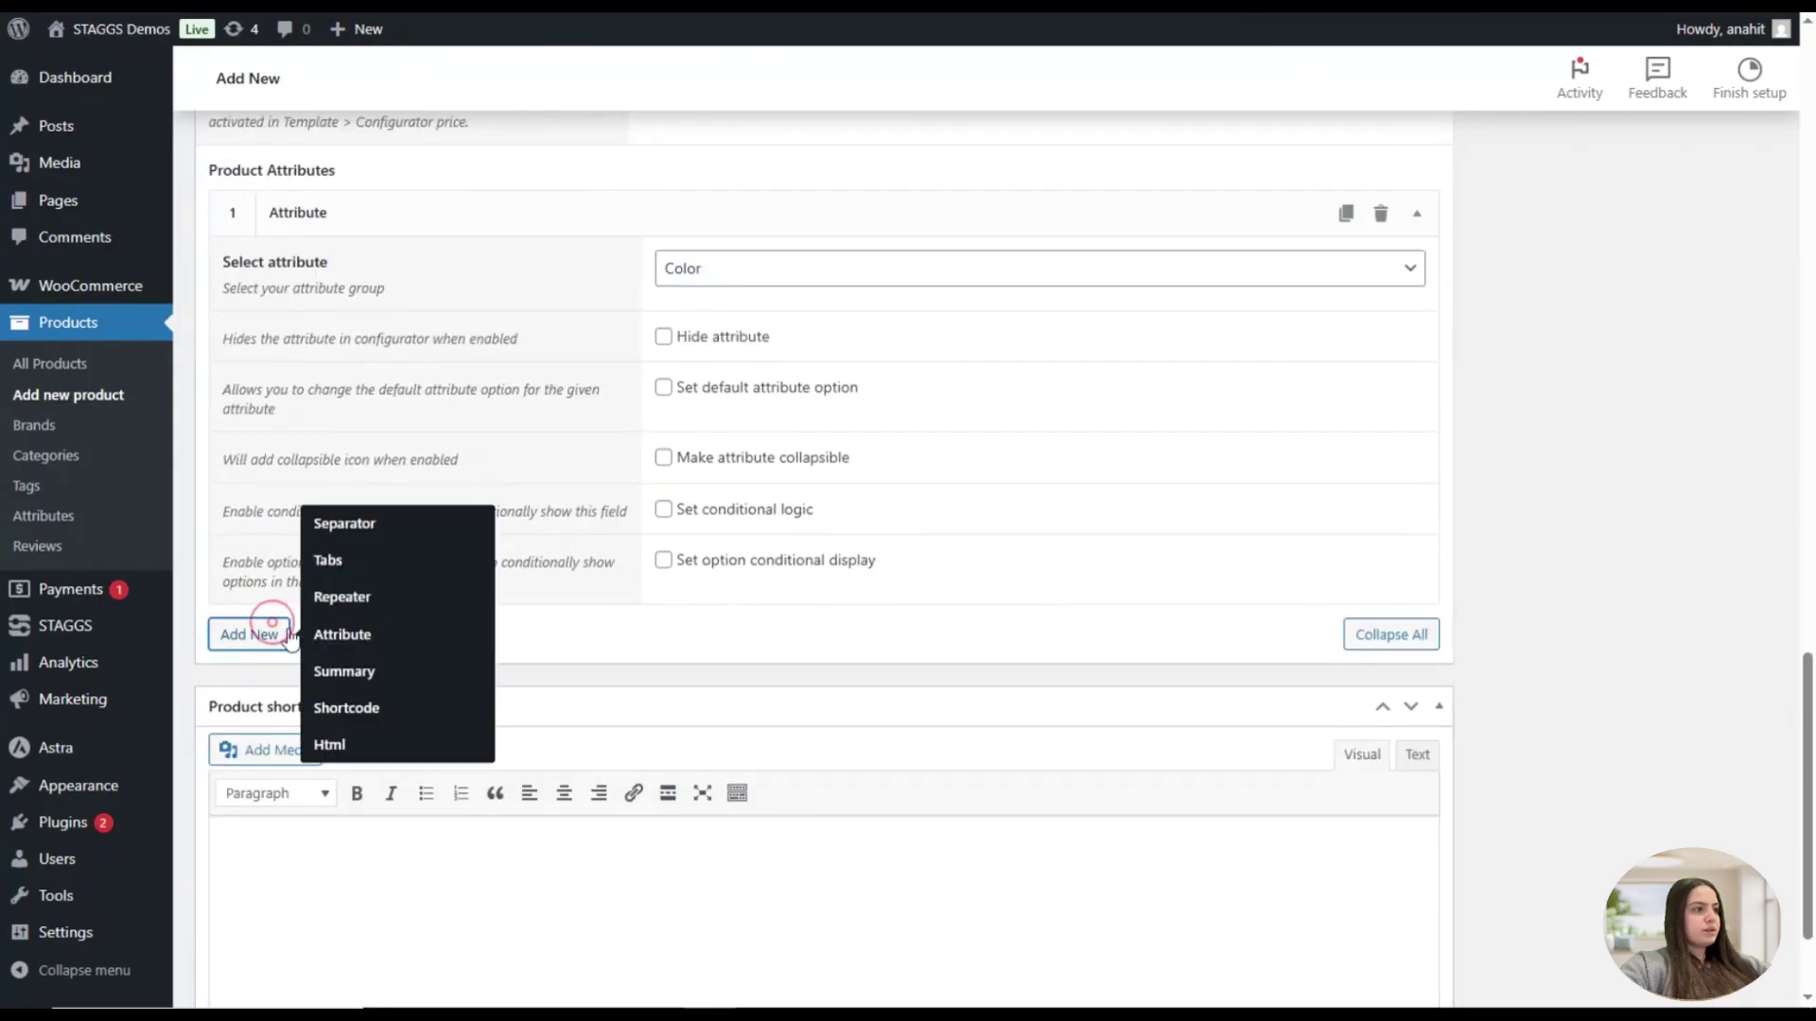
{"action": "left_click", "coordinate": [353, 636]}
{"action": "left_click", "coordinate": [709, 698]}
{"action": "left_click", "coordinate": [690, 634]}
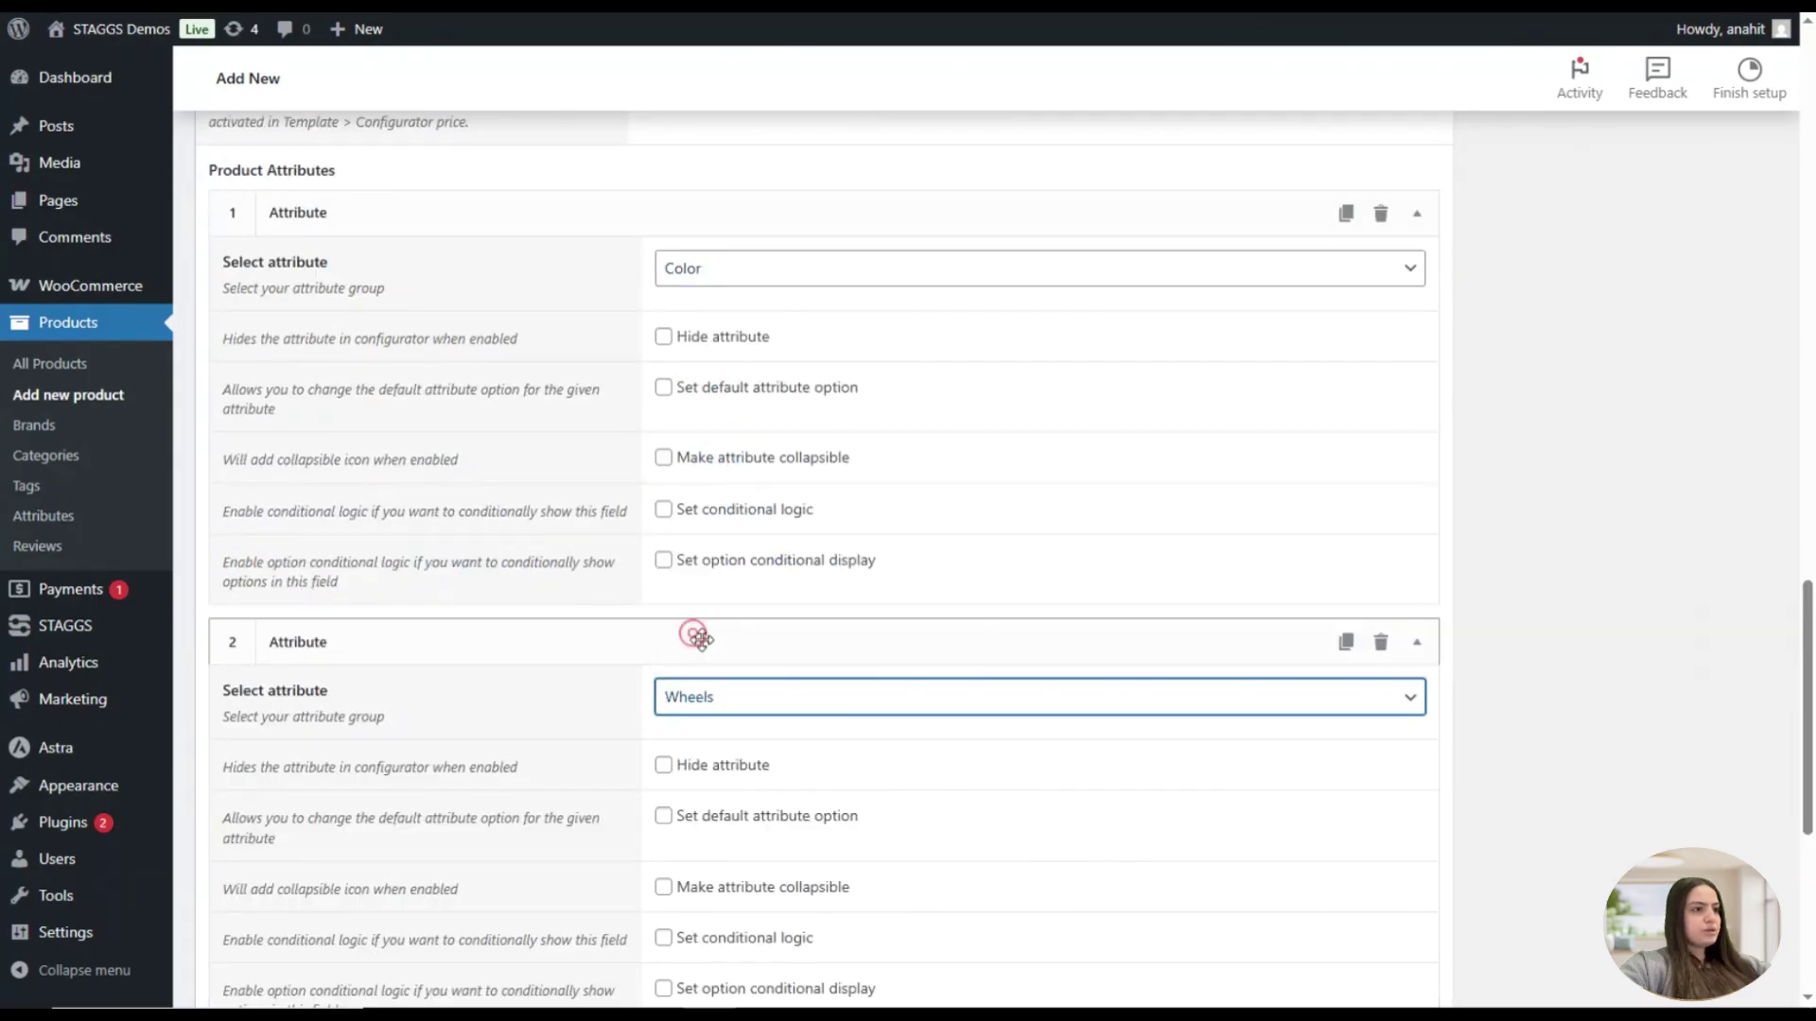
Add the third and fourth attribute blocks, set to Attributes and Banner
{"action": "scroll", "coordinate": [734, 677], "scroll_direction": "down", "scroll_amount": 2}
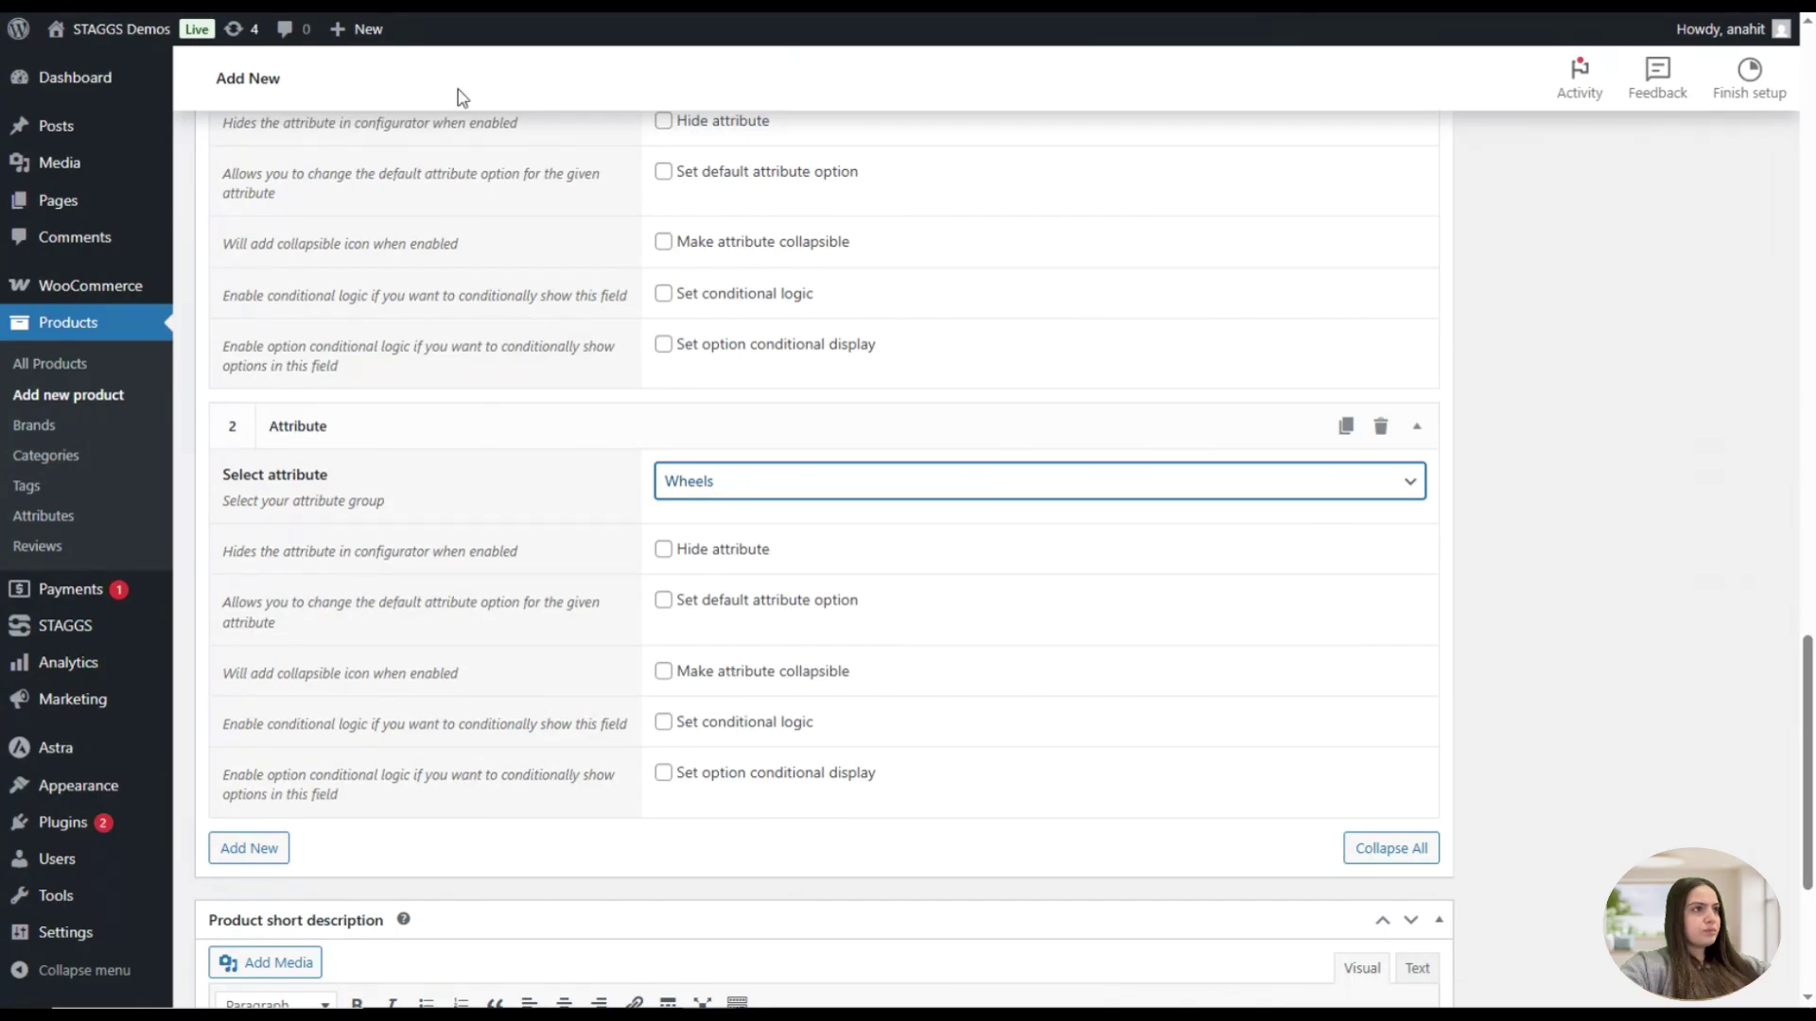
{"action": "scroll", "coordinate": [284, 568], "scroll_direction": "down", "scroll_amount": 2}
{"action": "left_click", "coordinate": [249, 631]}
{"action": "left_click", "coordinate": [365, 631]}
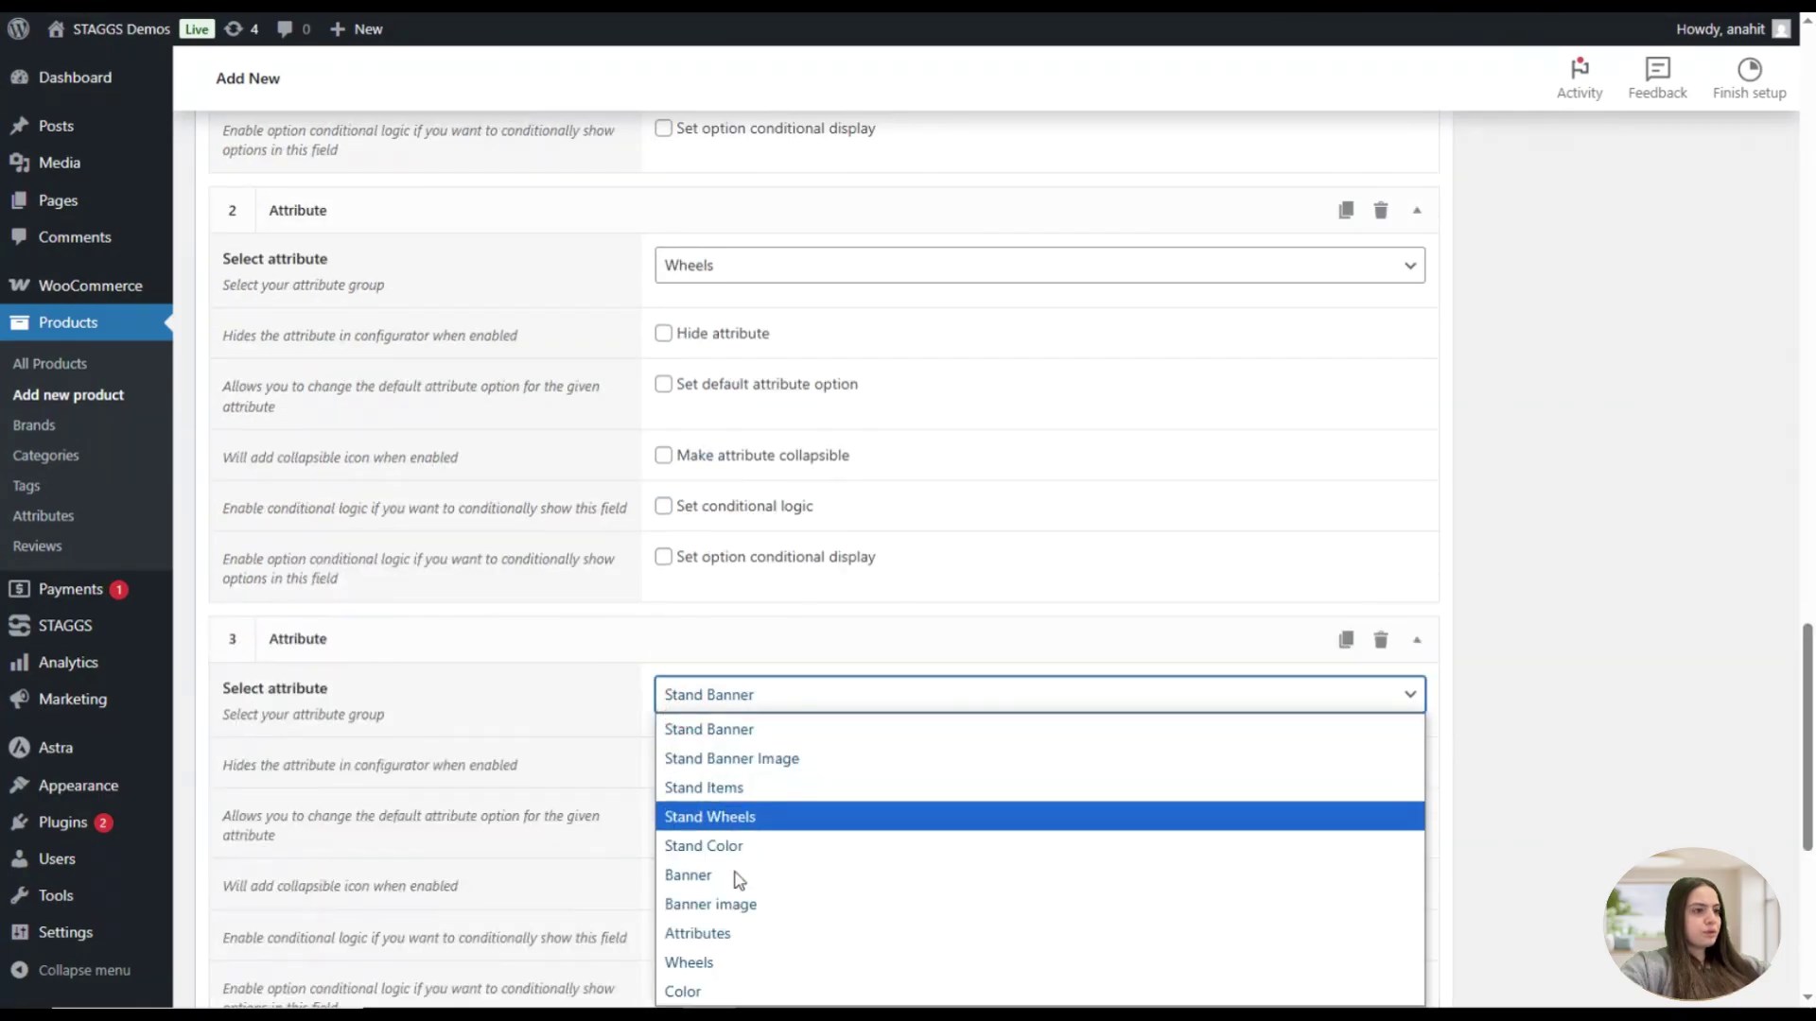
{"action": "left_click", "coordinate": [719, 932]}
{"action": "scroll", "coordinate": [378, 646], "scroll_direction": "down", "scroll_amount": 5}
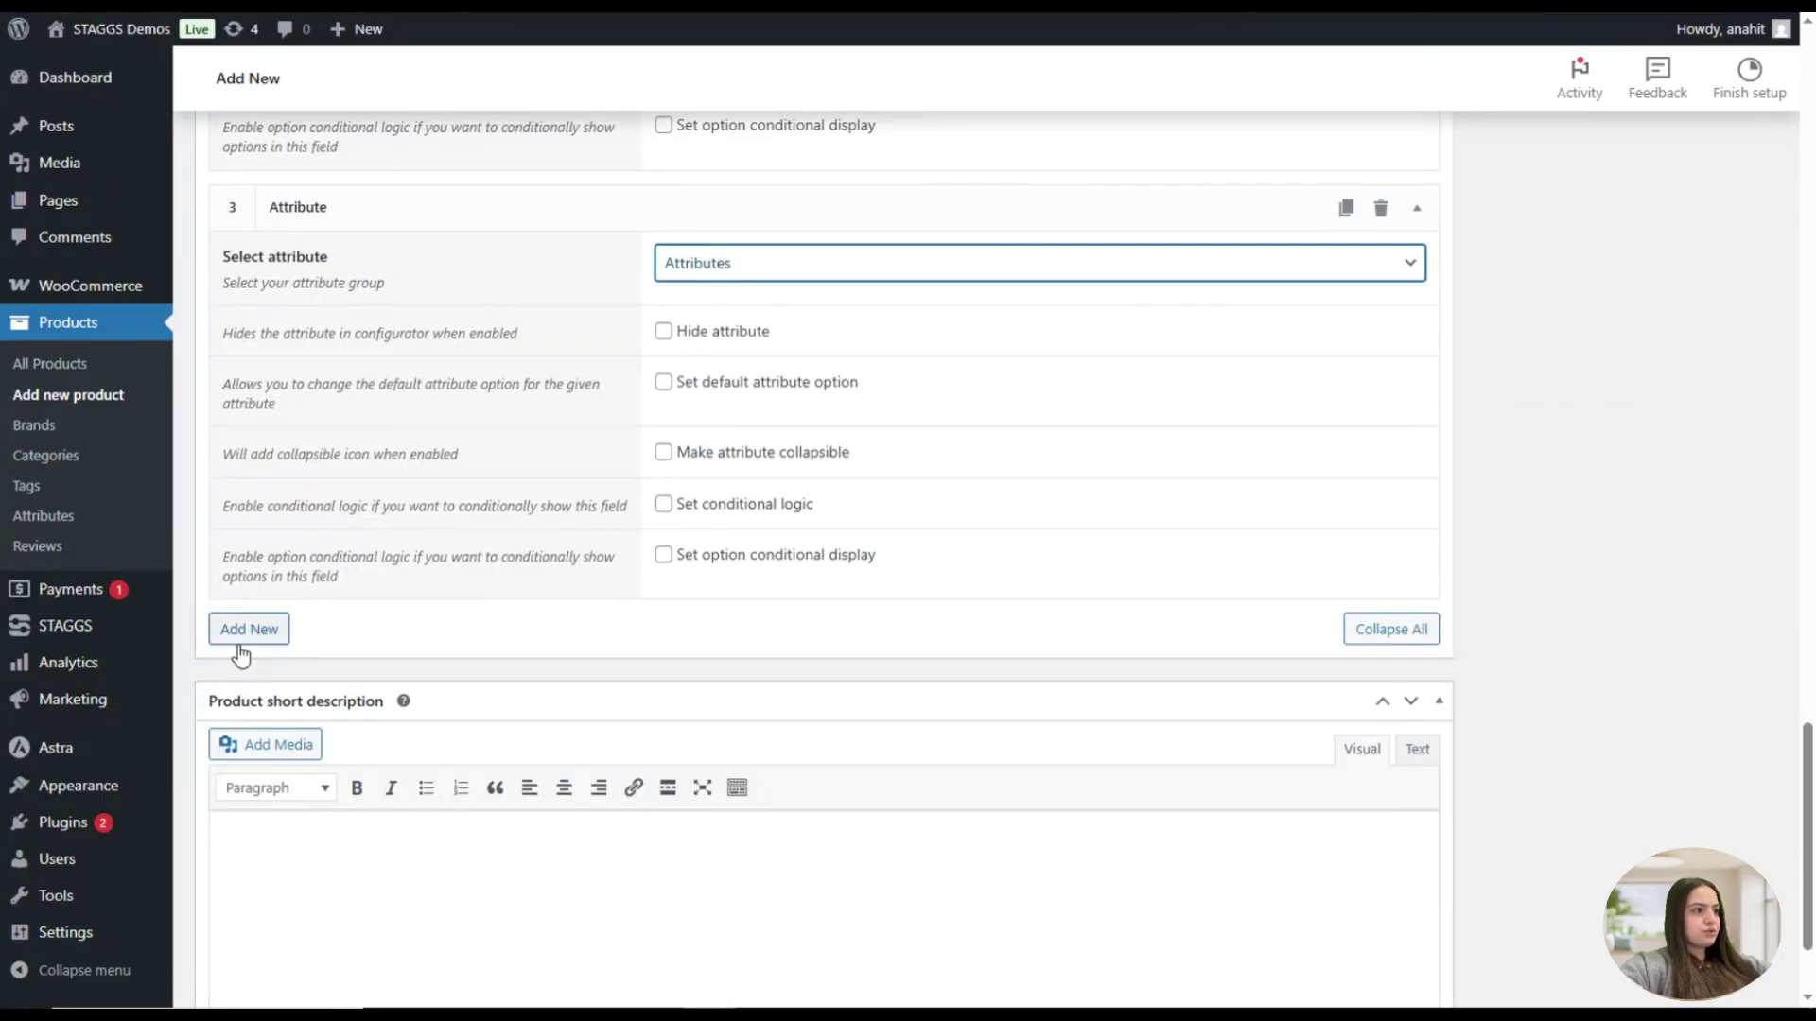
{"action": "left_click", "coordinate": [247, 628]}
{"action": "left_click", "coordinate": [344, 628]}
{"action": "left_click", "coordinate": [721, 691]}
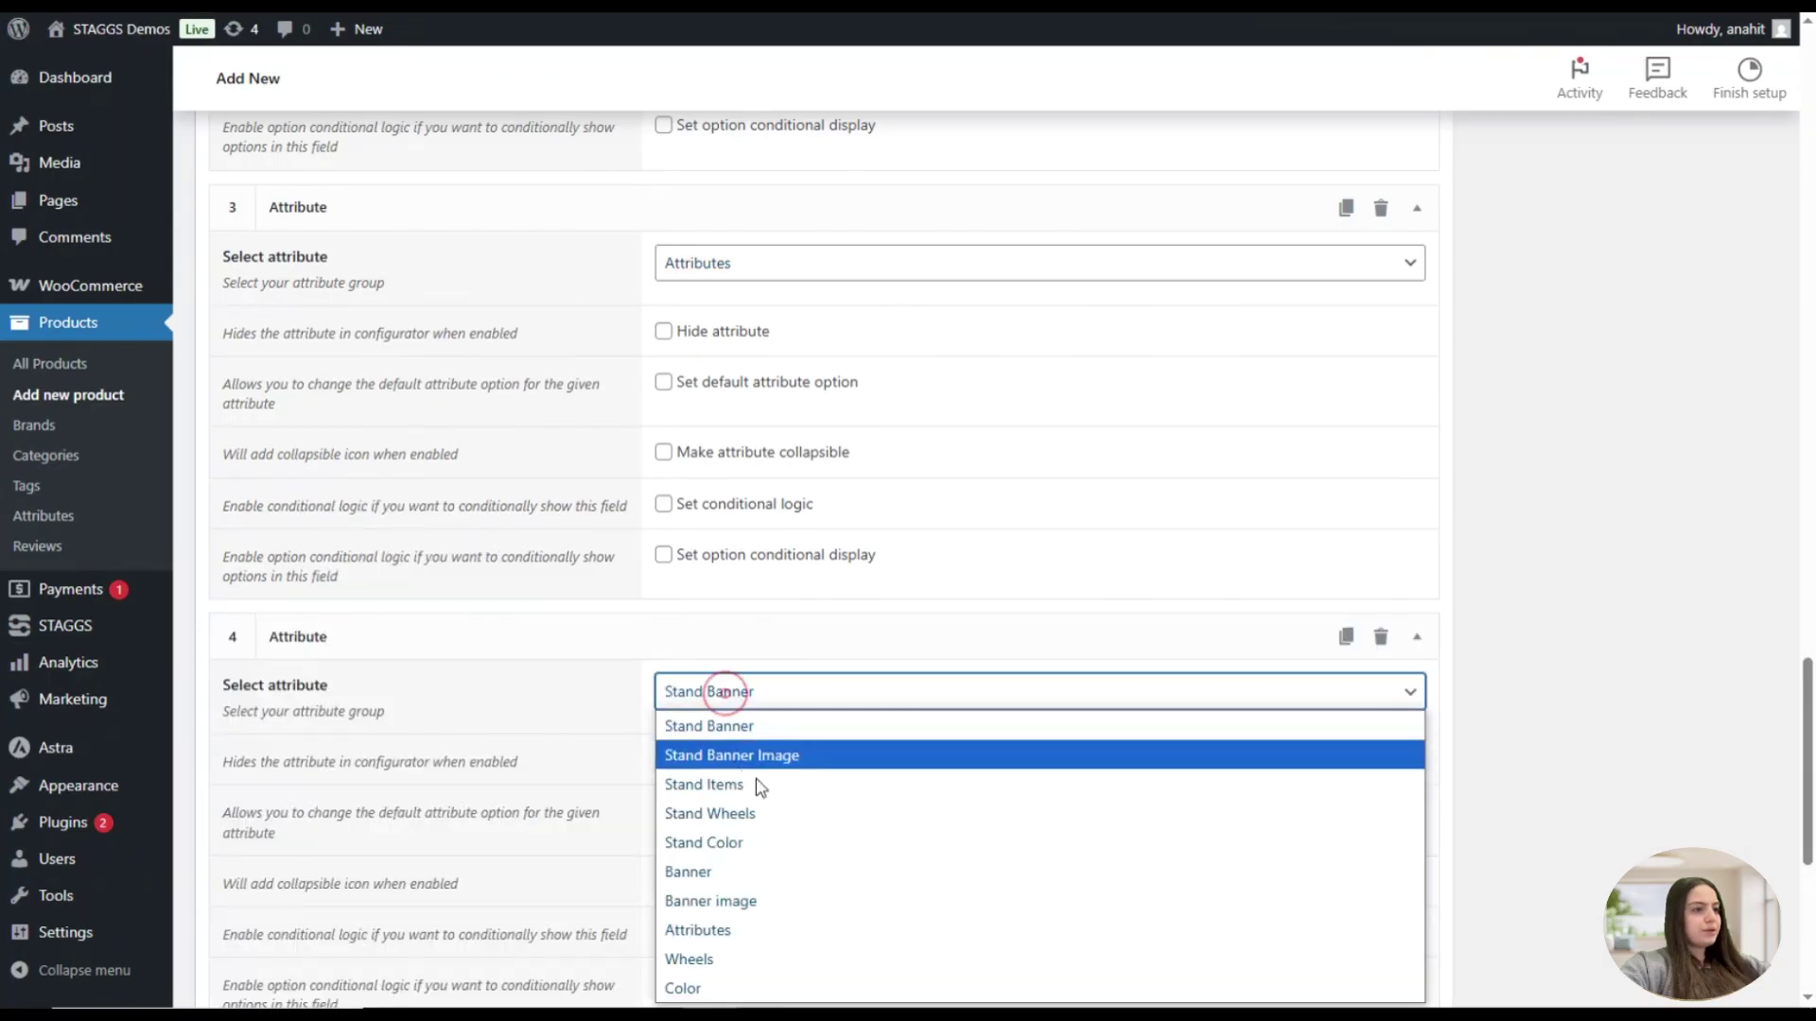
{"action": "left_click", "coordinate": [716, 875]}
Add a fifth attribute block set to Banner image
{"action": "scroll", "coordinate": [544, 693], "scroll_direction": "down", "scroll_amount": 6}
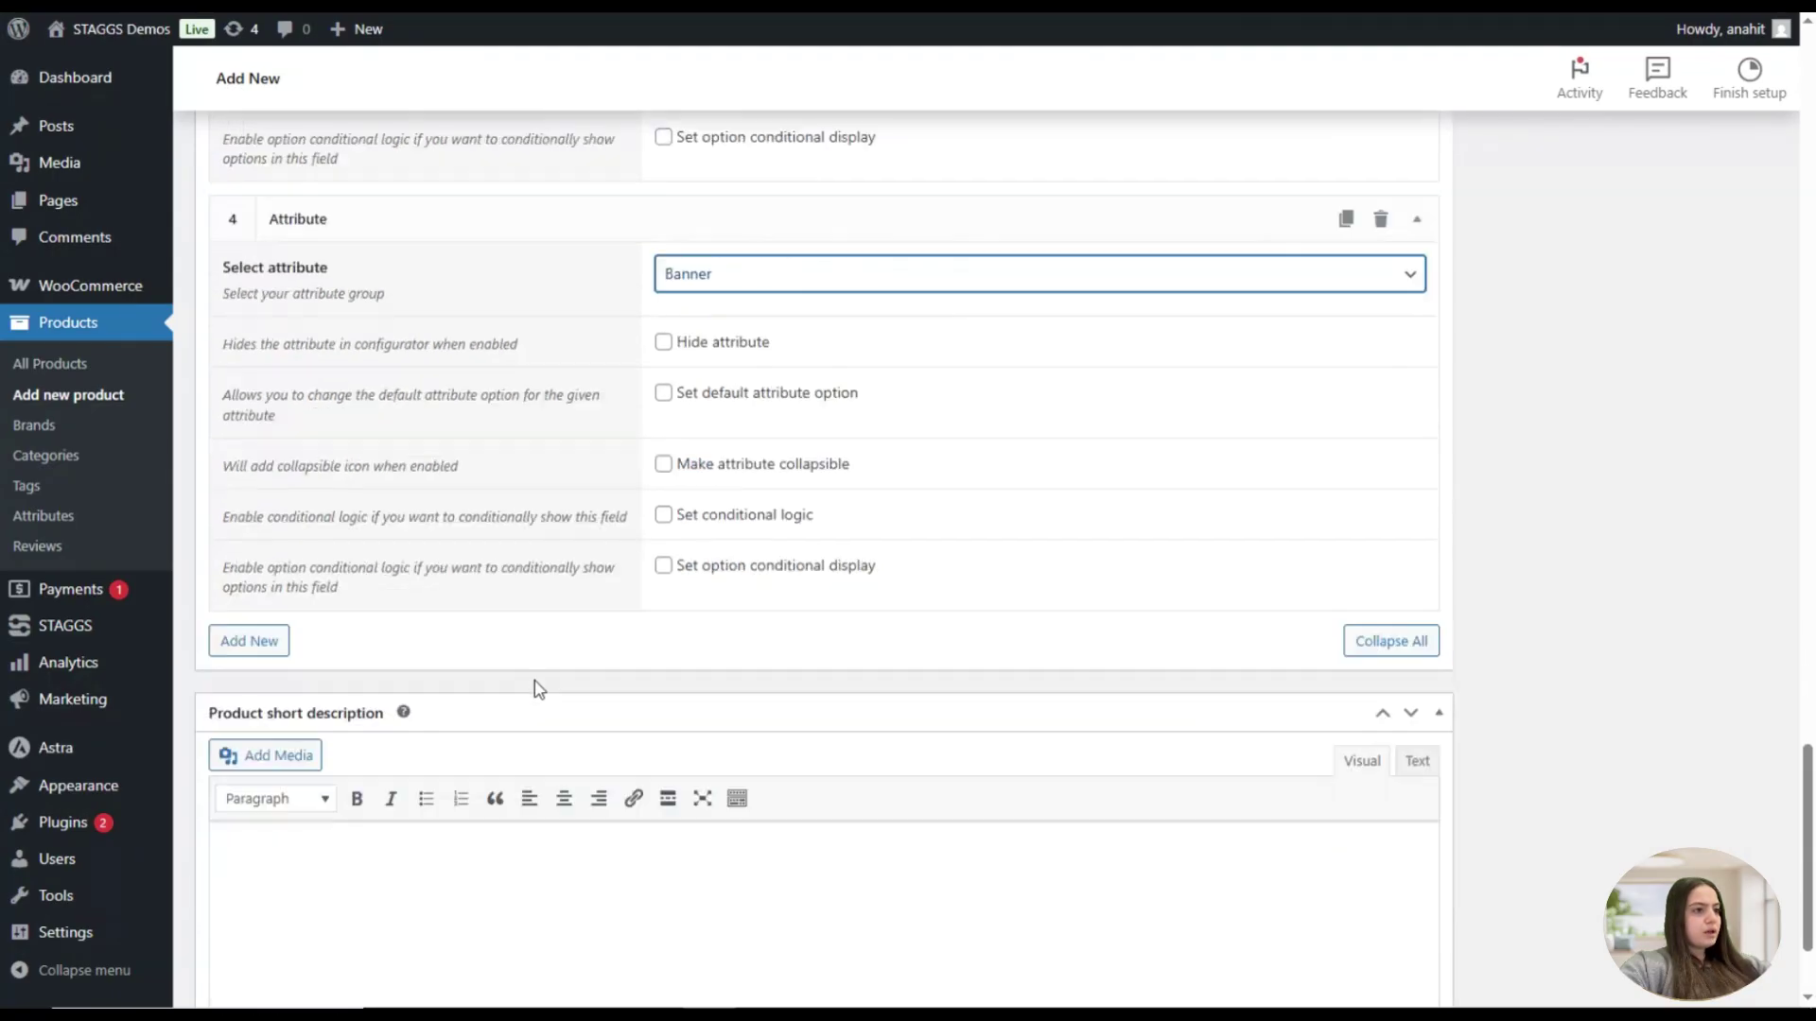
{"action": "left_click", "coordinate": [261, 478]}
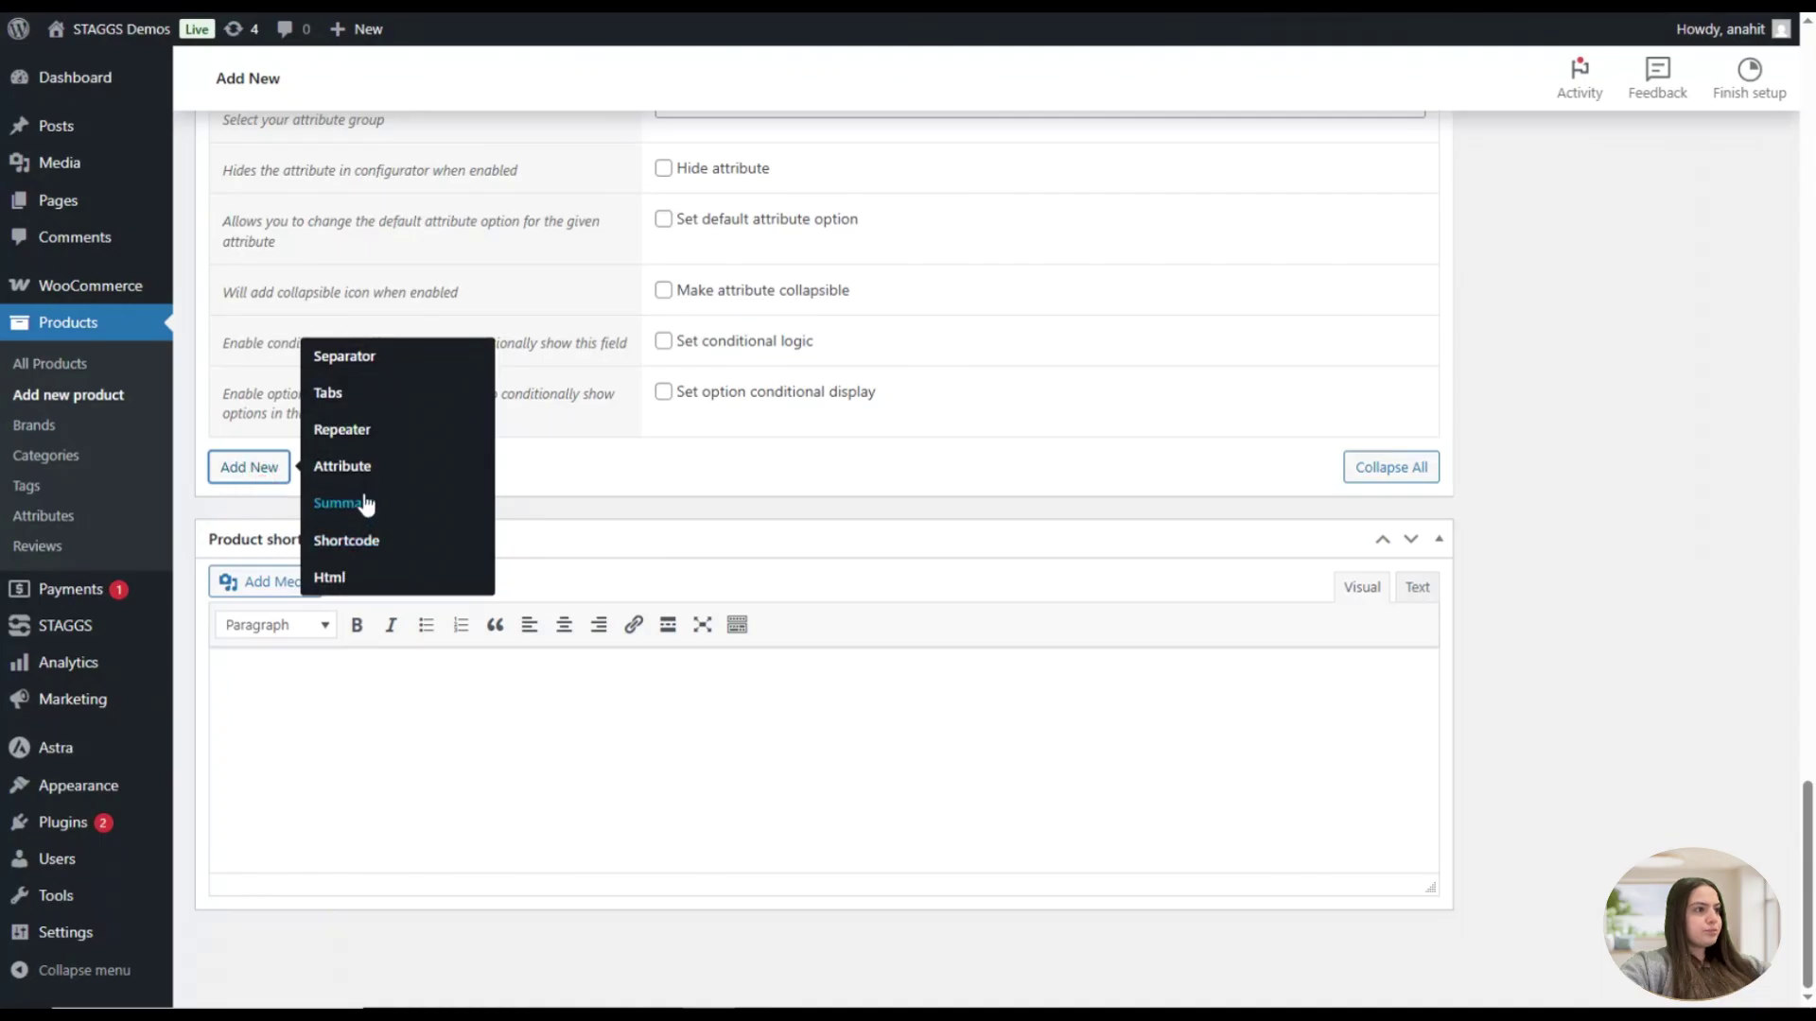
{"action": "left_click", "coordinate": [333, 467]}
{"action": "left_click", "coordinate": [741, 530]}
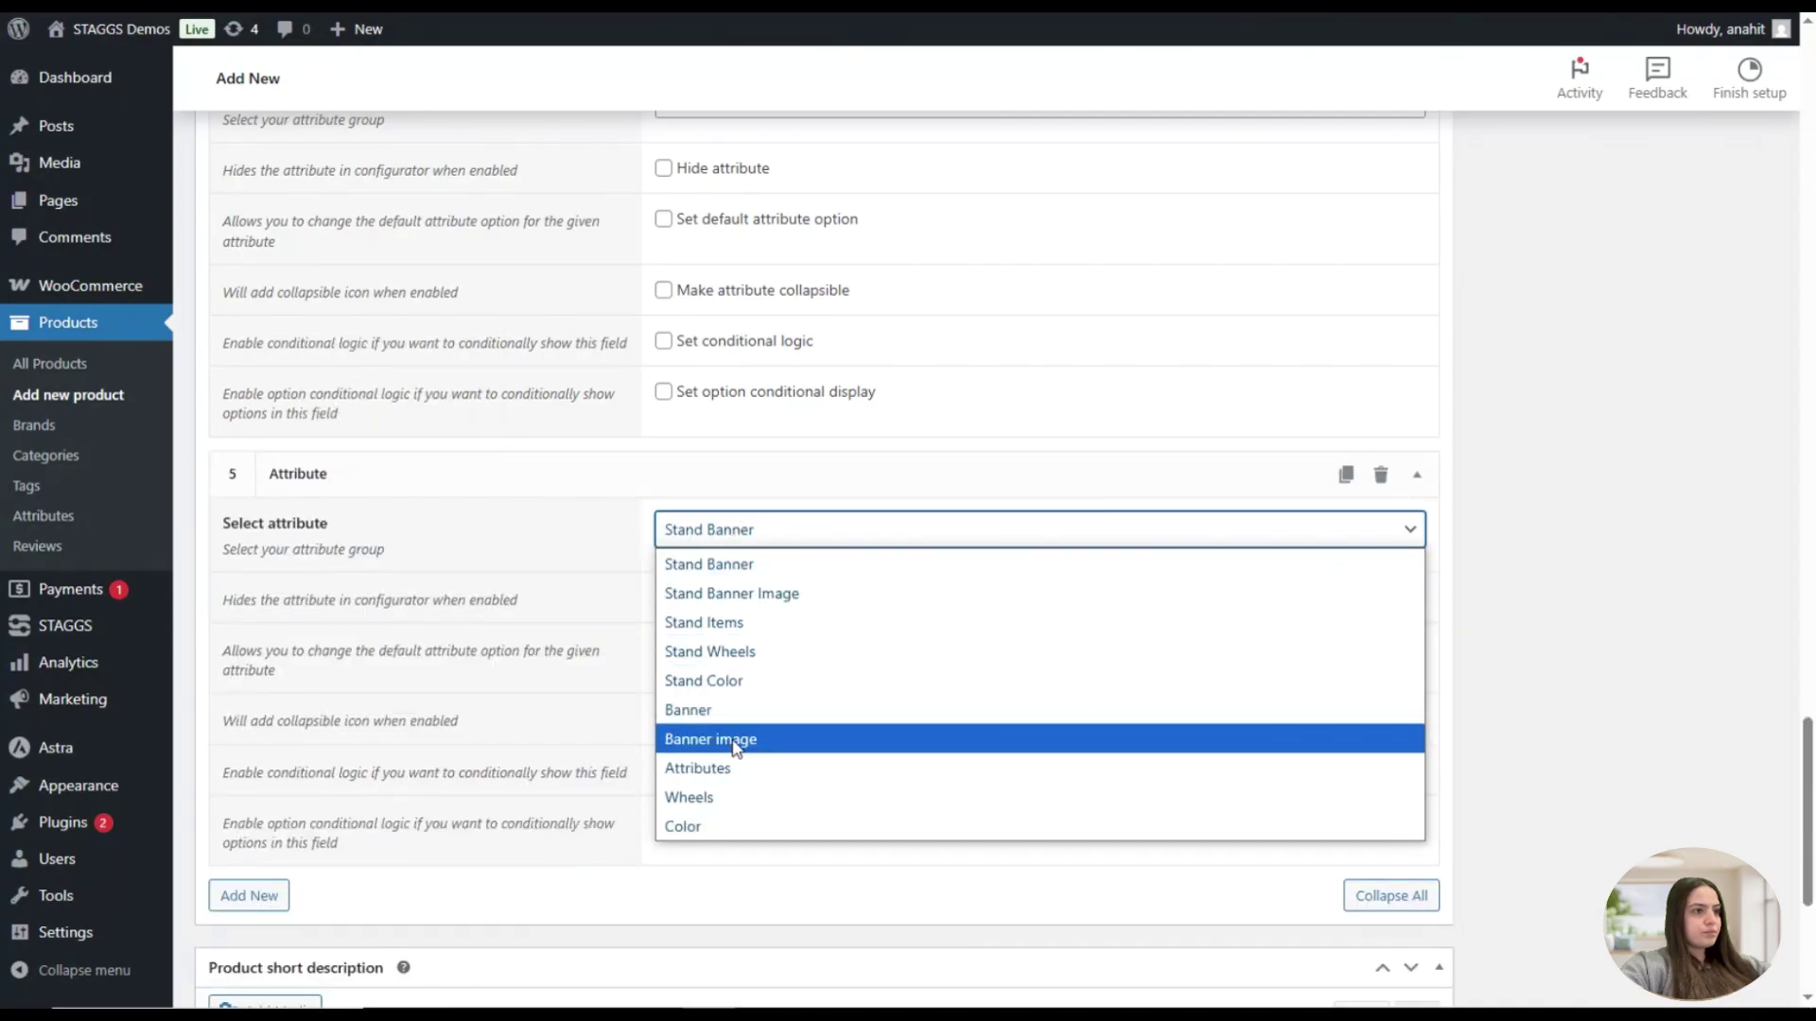
{"action": "left_click", "coordinate": [723, 739]}
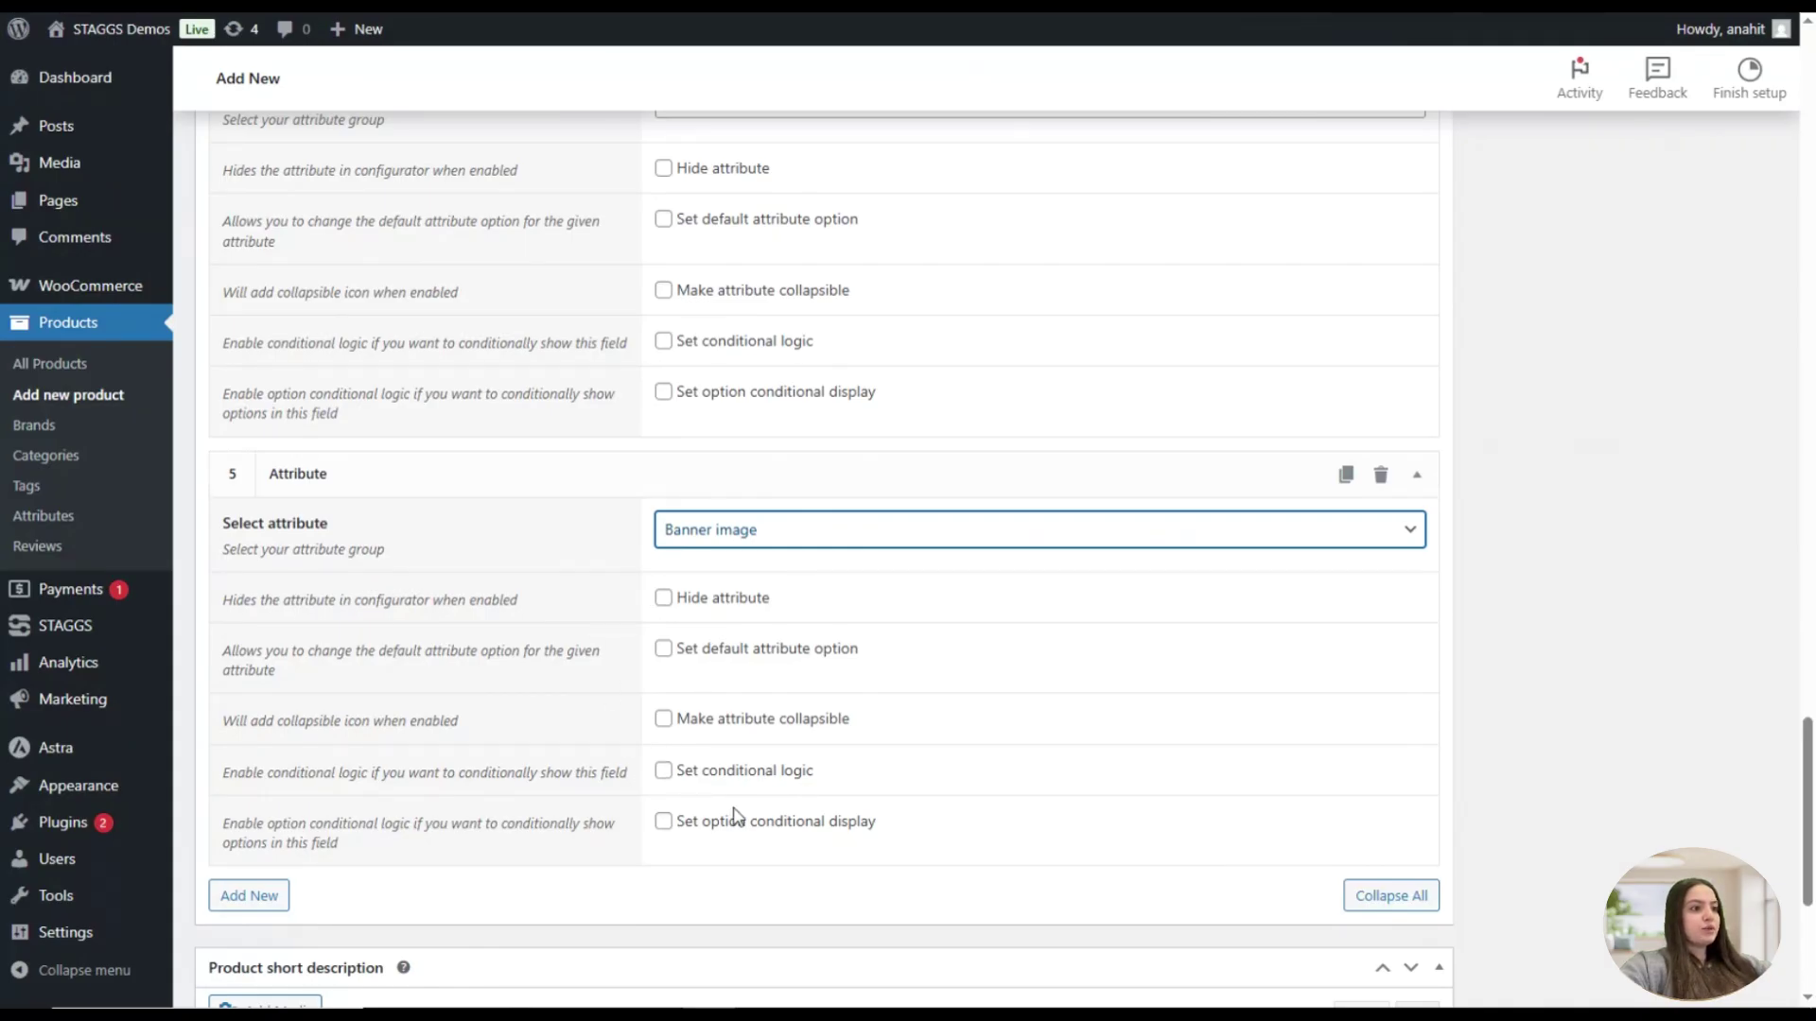
Enable conditional logic on Banner image with the rule: Banner step is equal to Yes
{"action": "left_click", "coordinate": [668, 776]}
{"action": "scroll", "coordinate": [741, 763], "scroll_direction": "down", "scroll_amount": 1}
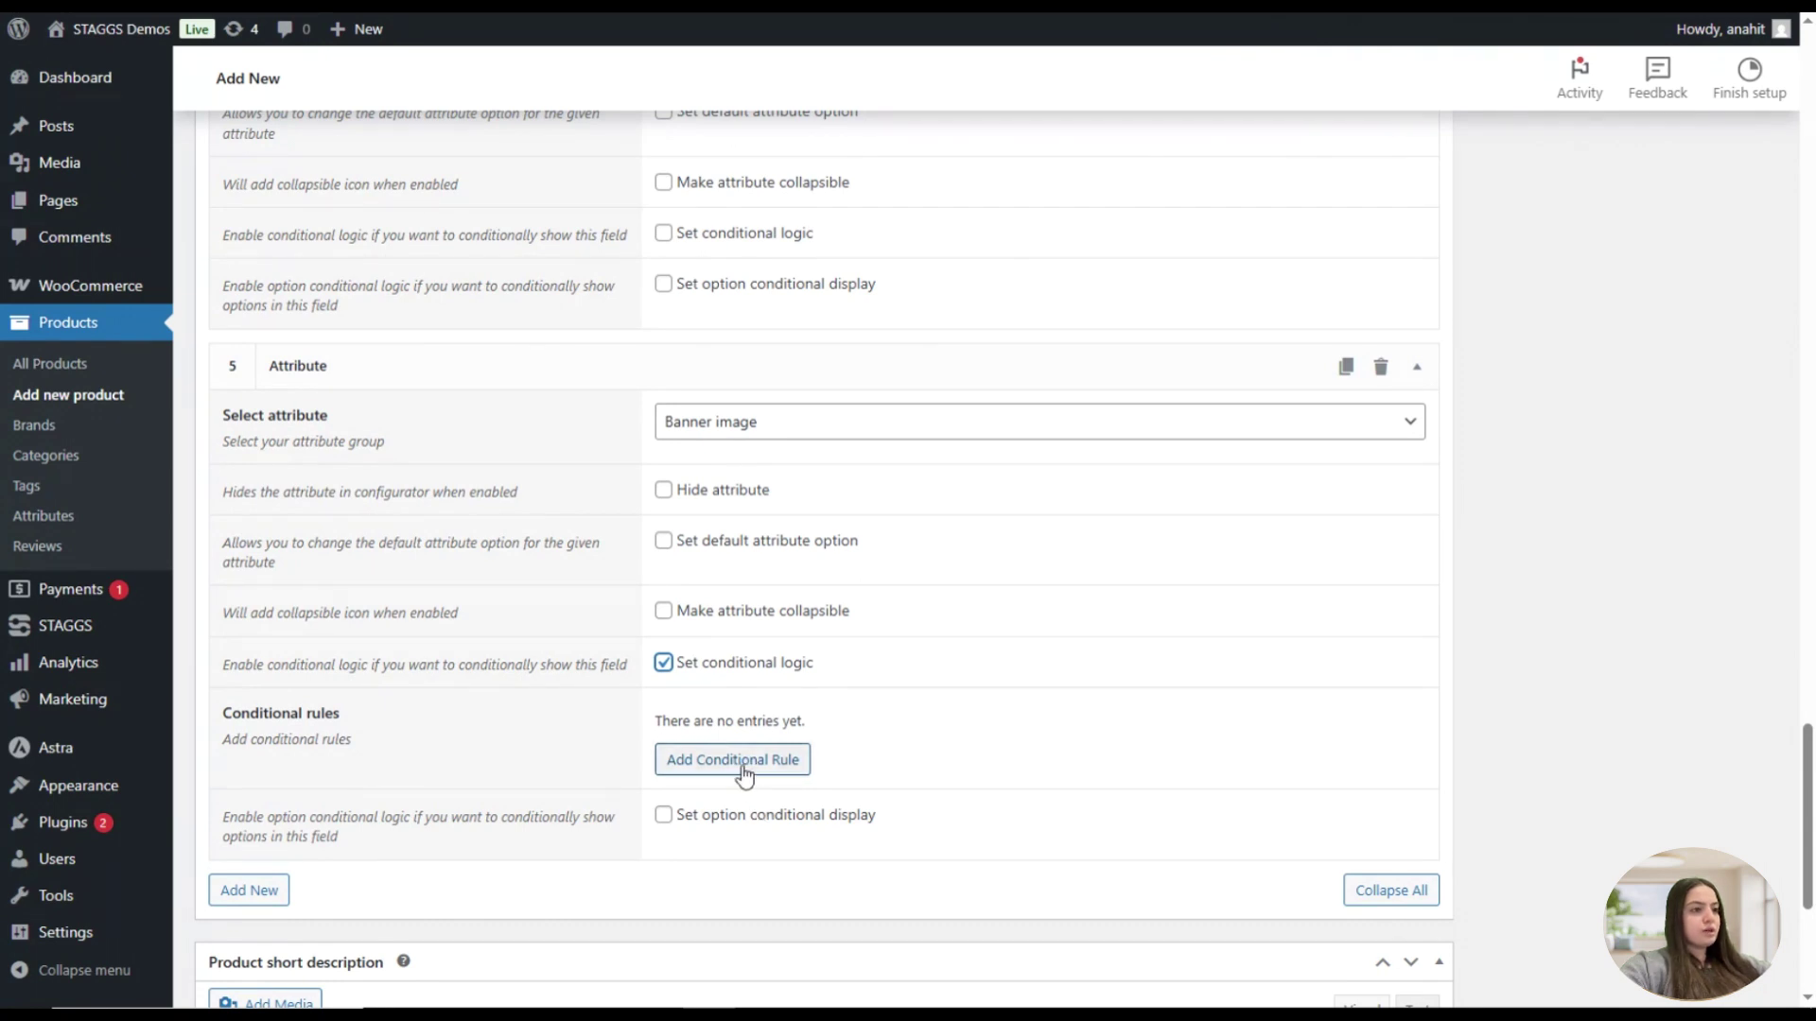
{"action": "left_click", "coordinate": [750, 781]}
{"action": "scroll", "coordinate": [804, 790], "scroll_direction": "down", "scroll_amount": 1}
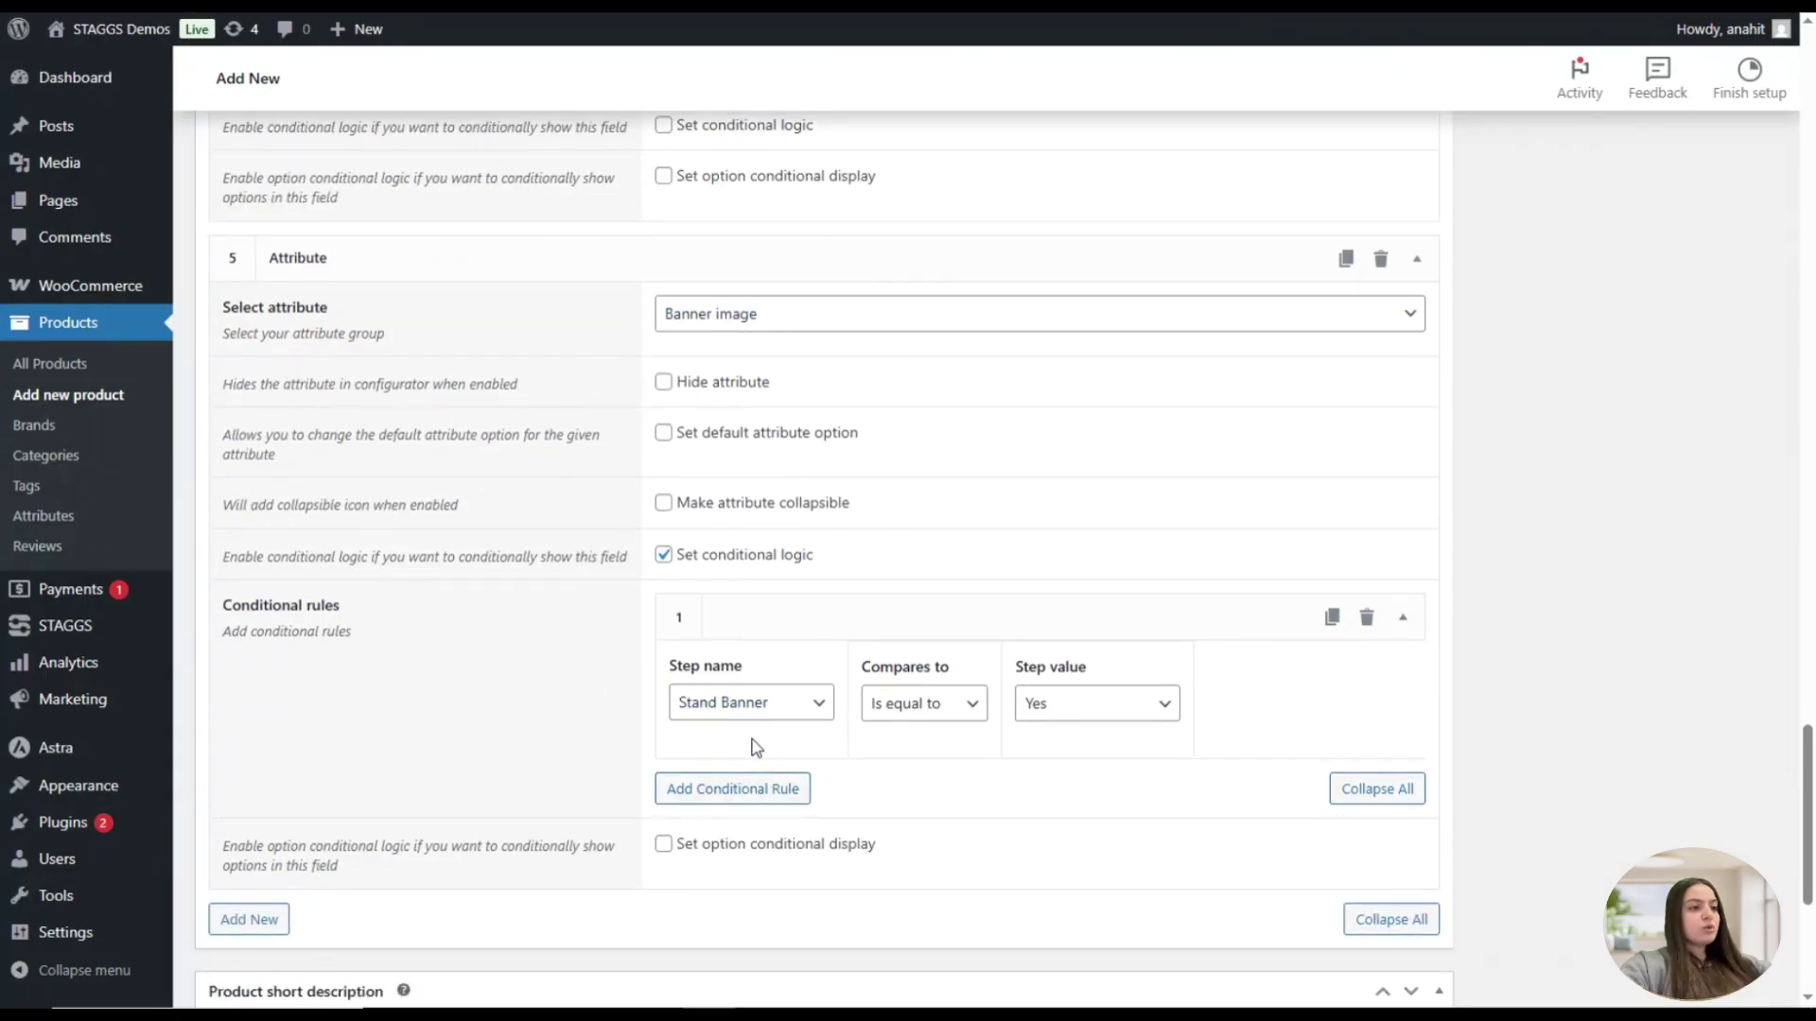
{"action": "left_click", "coordinate": [746, 717]}
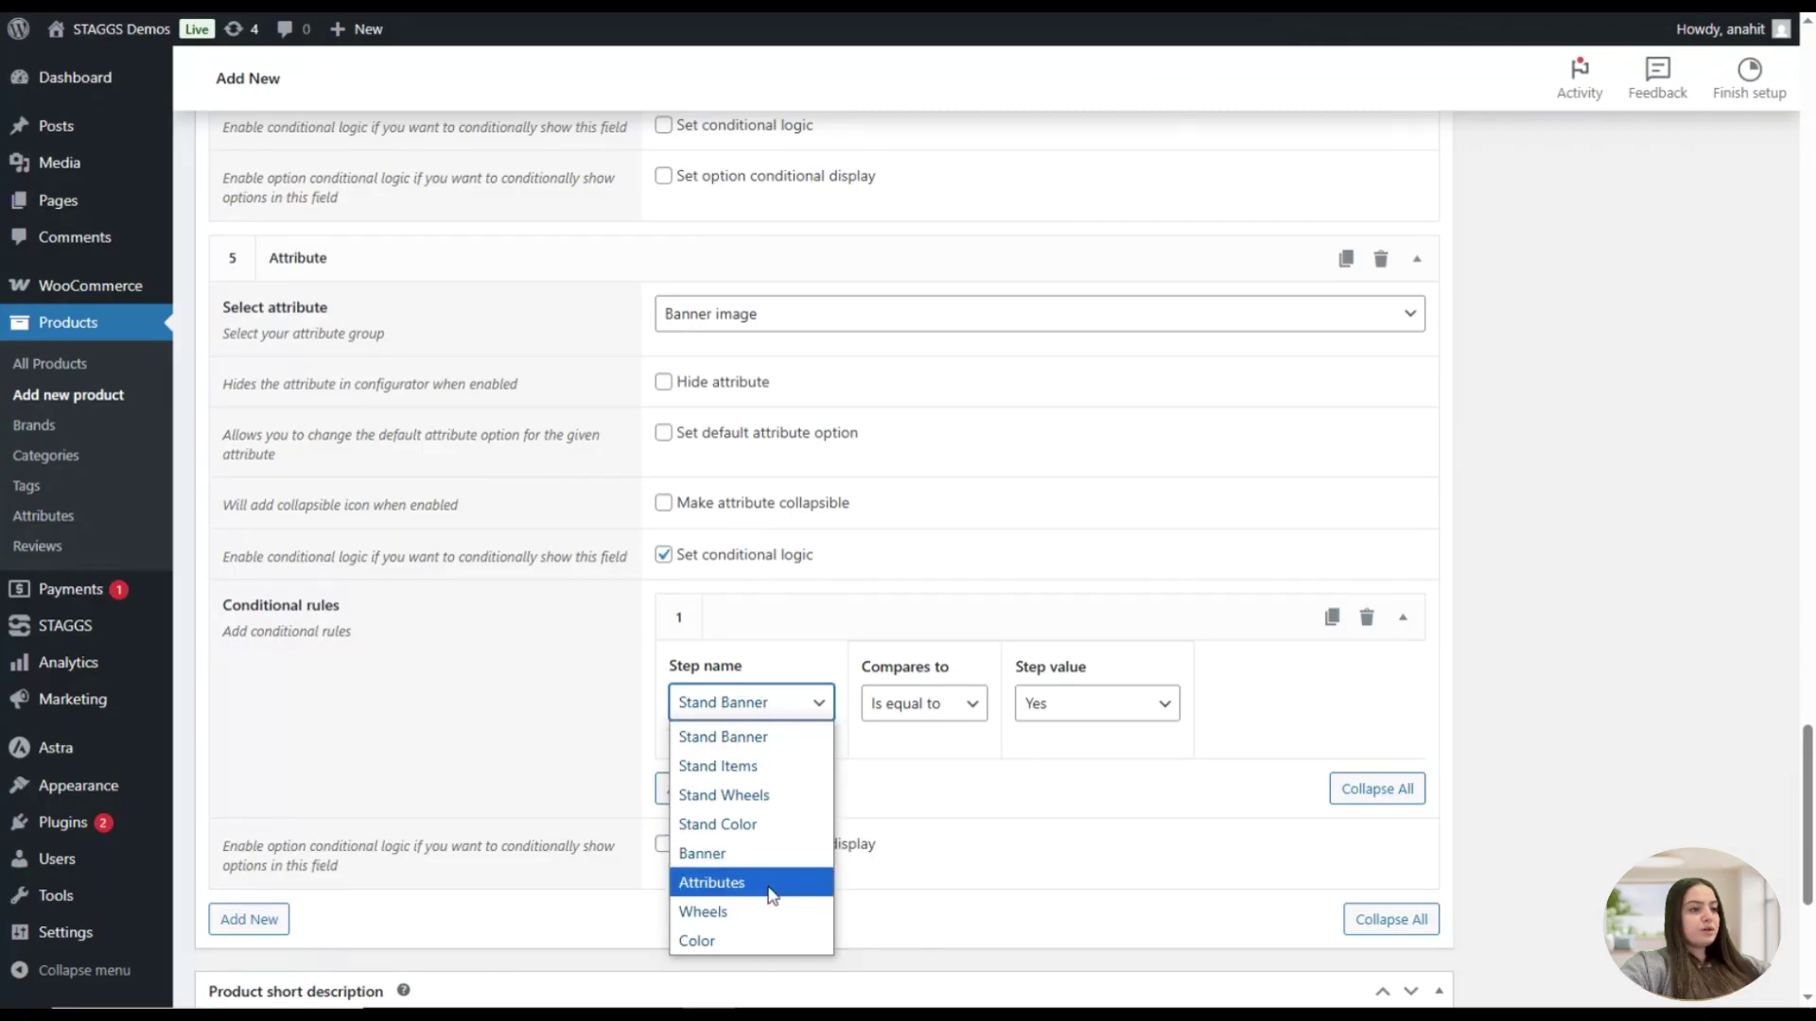
{"action": "left_click", "coordinate": [730, 854]}
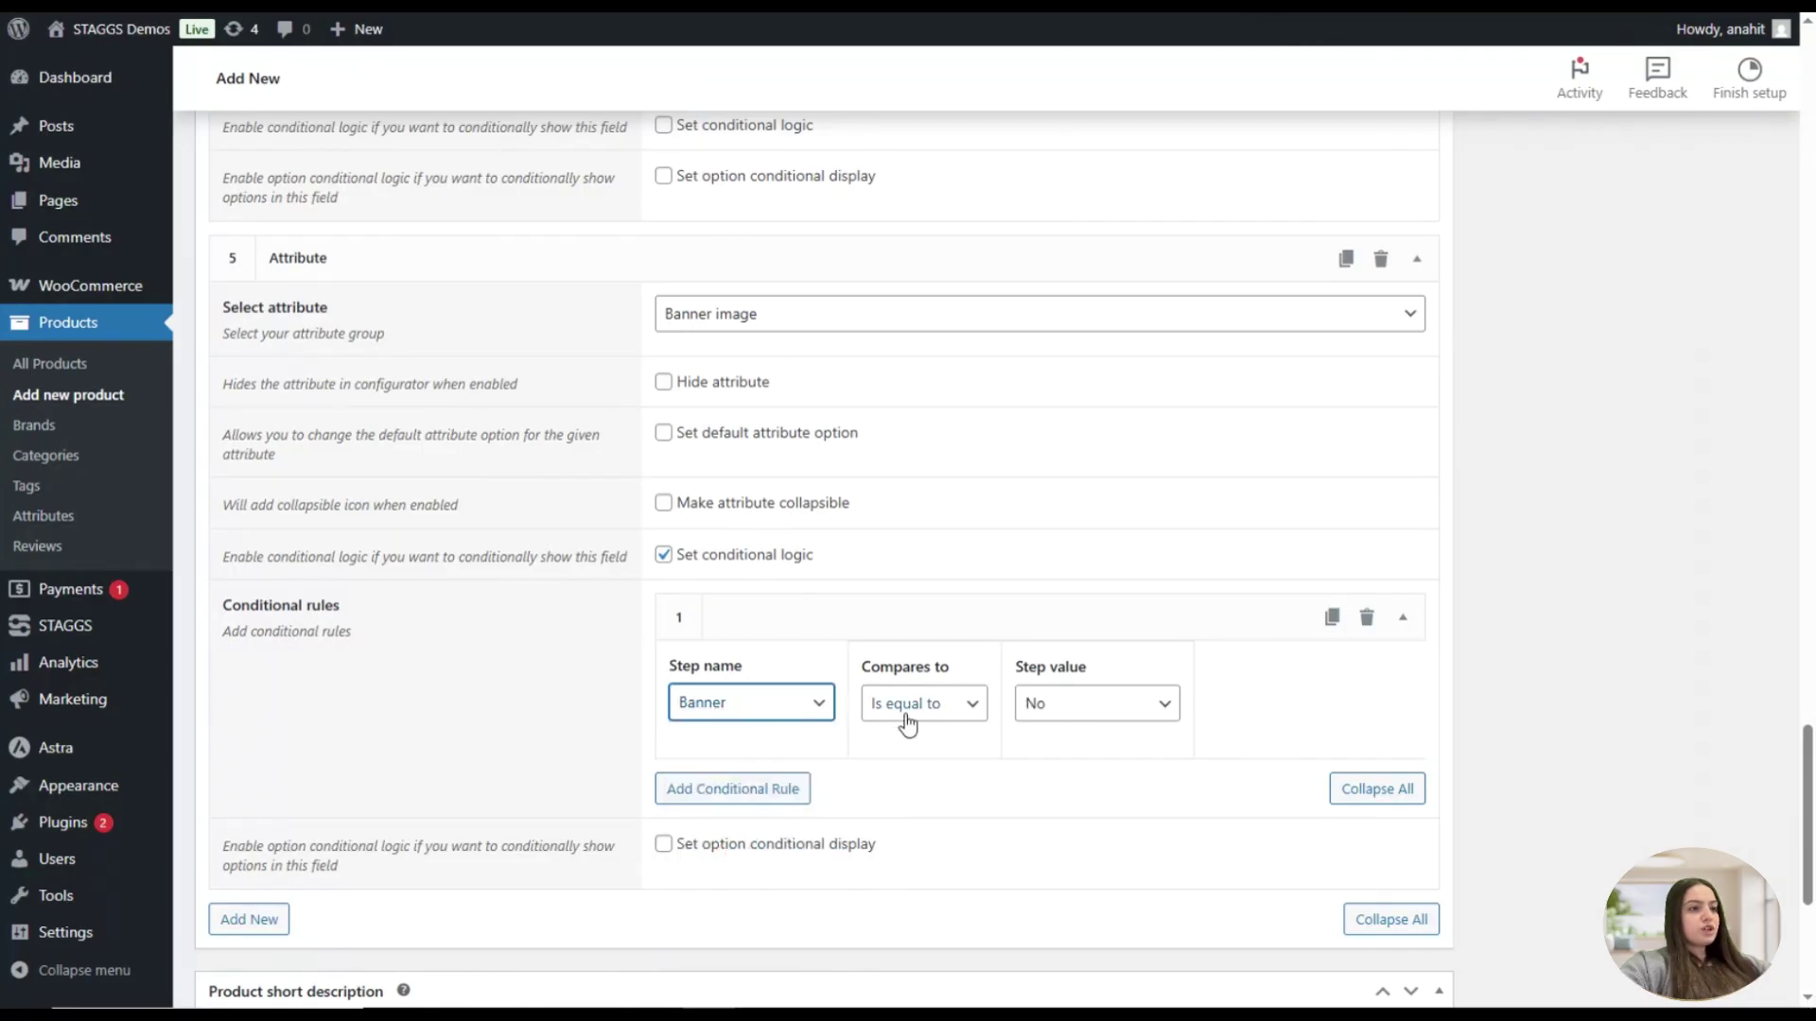
{"action": "left_click", "coordinate": [1045, 701]}
{"action": "left_click", "coordinate": [1073, 760]}
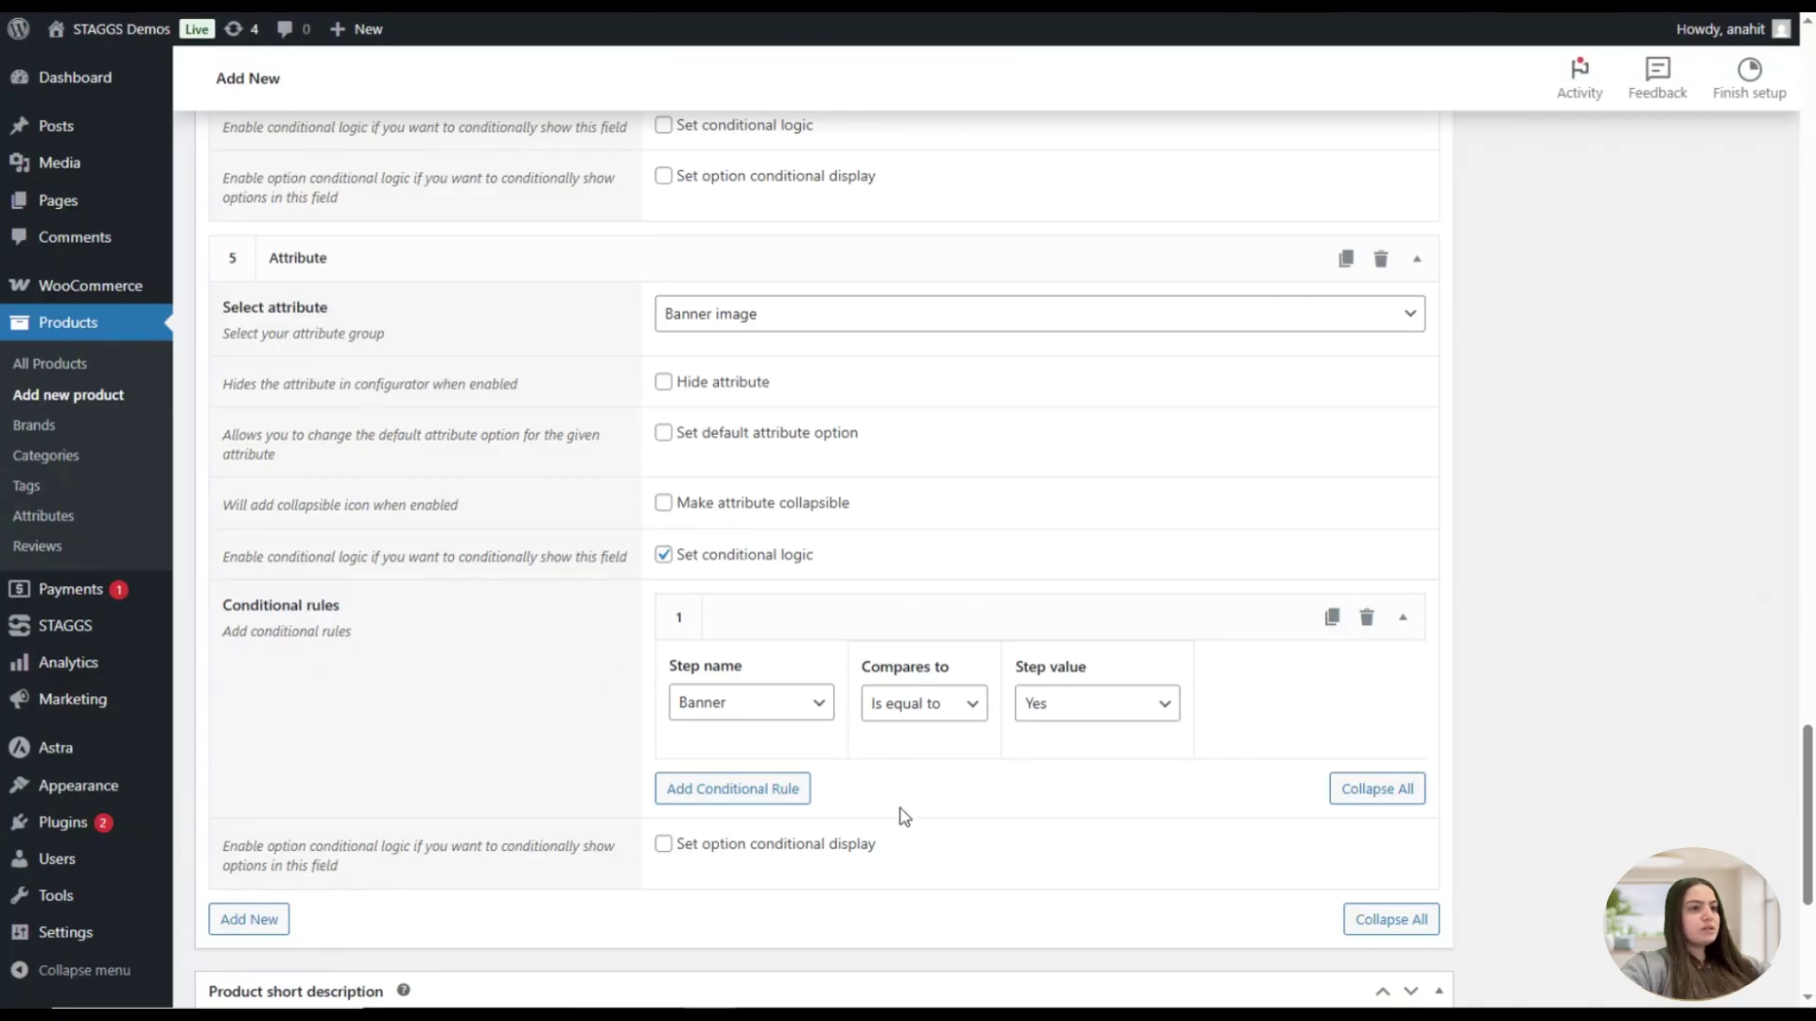
{"action": "scroll", "coordinate": [940, 657], "scroll_direction": "up", "scroll_amount": 20}
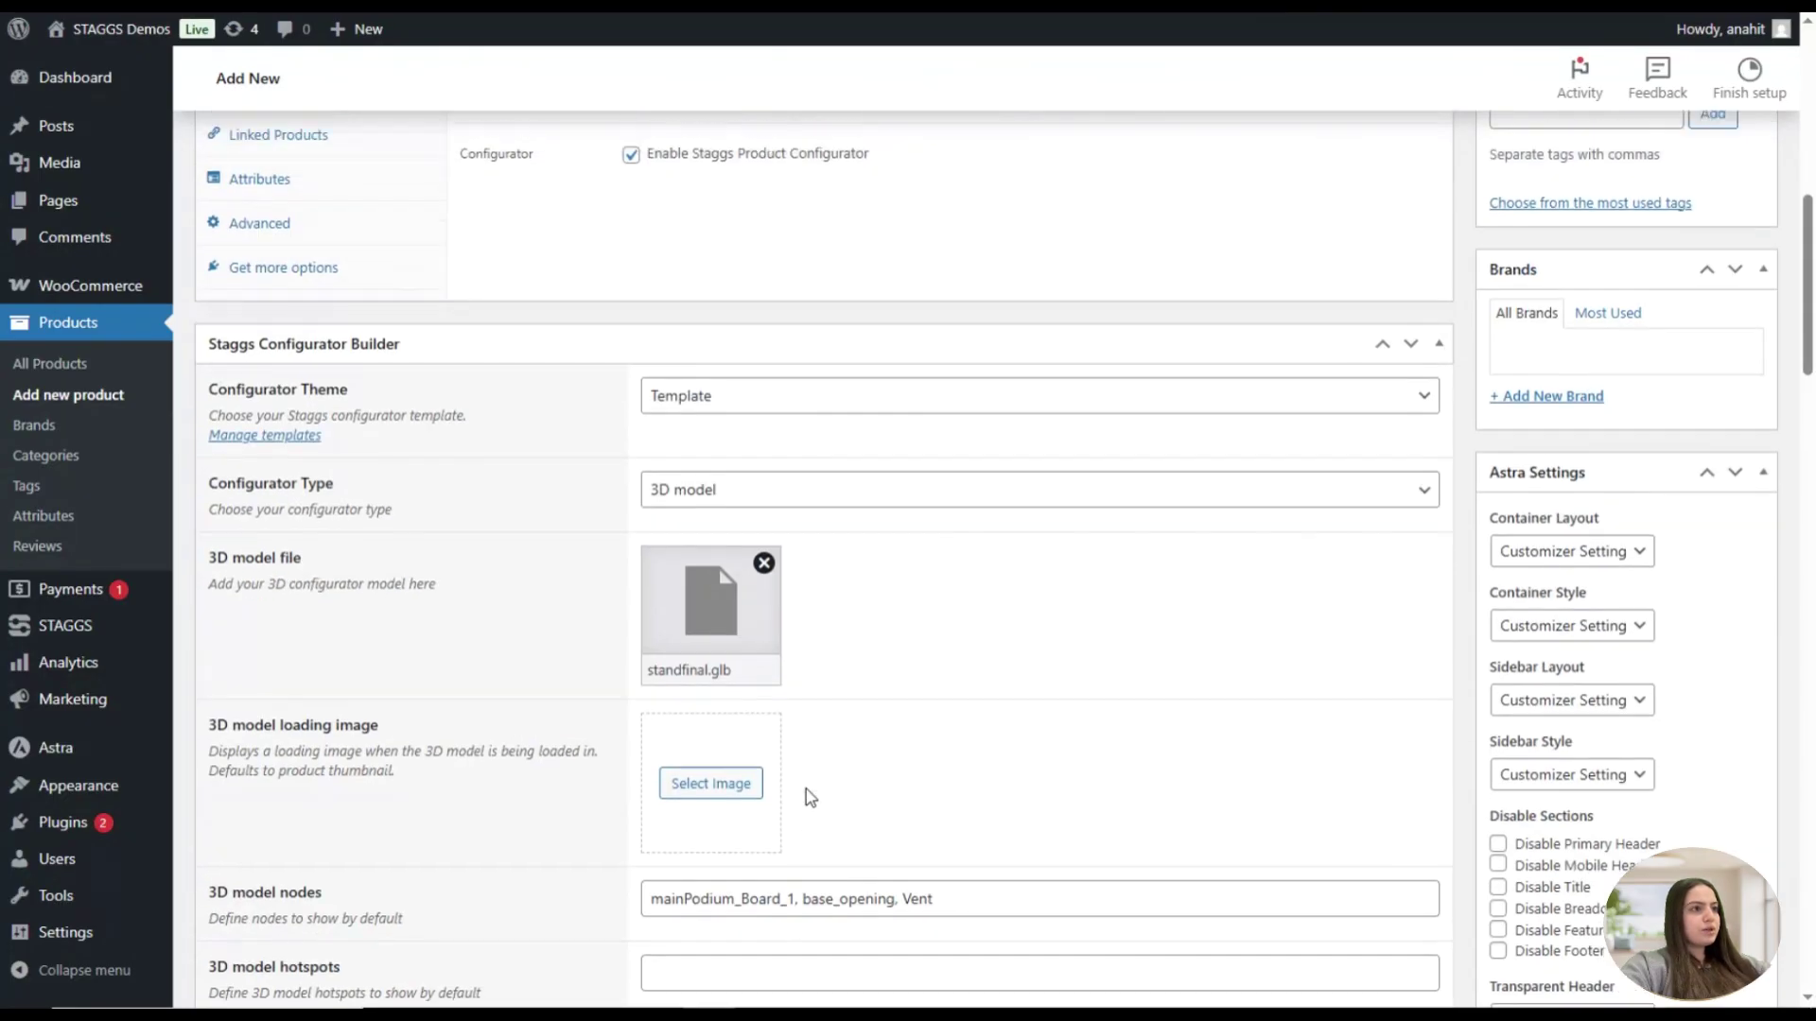
Set the Stand product's regular price to 399, publish it, and view the live page
{"action": "left_click", "coordinate": [667, 743]}
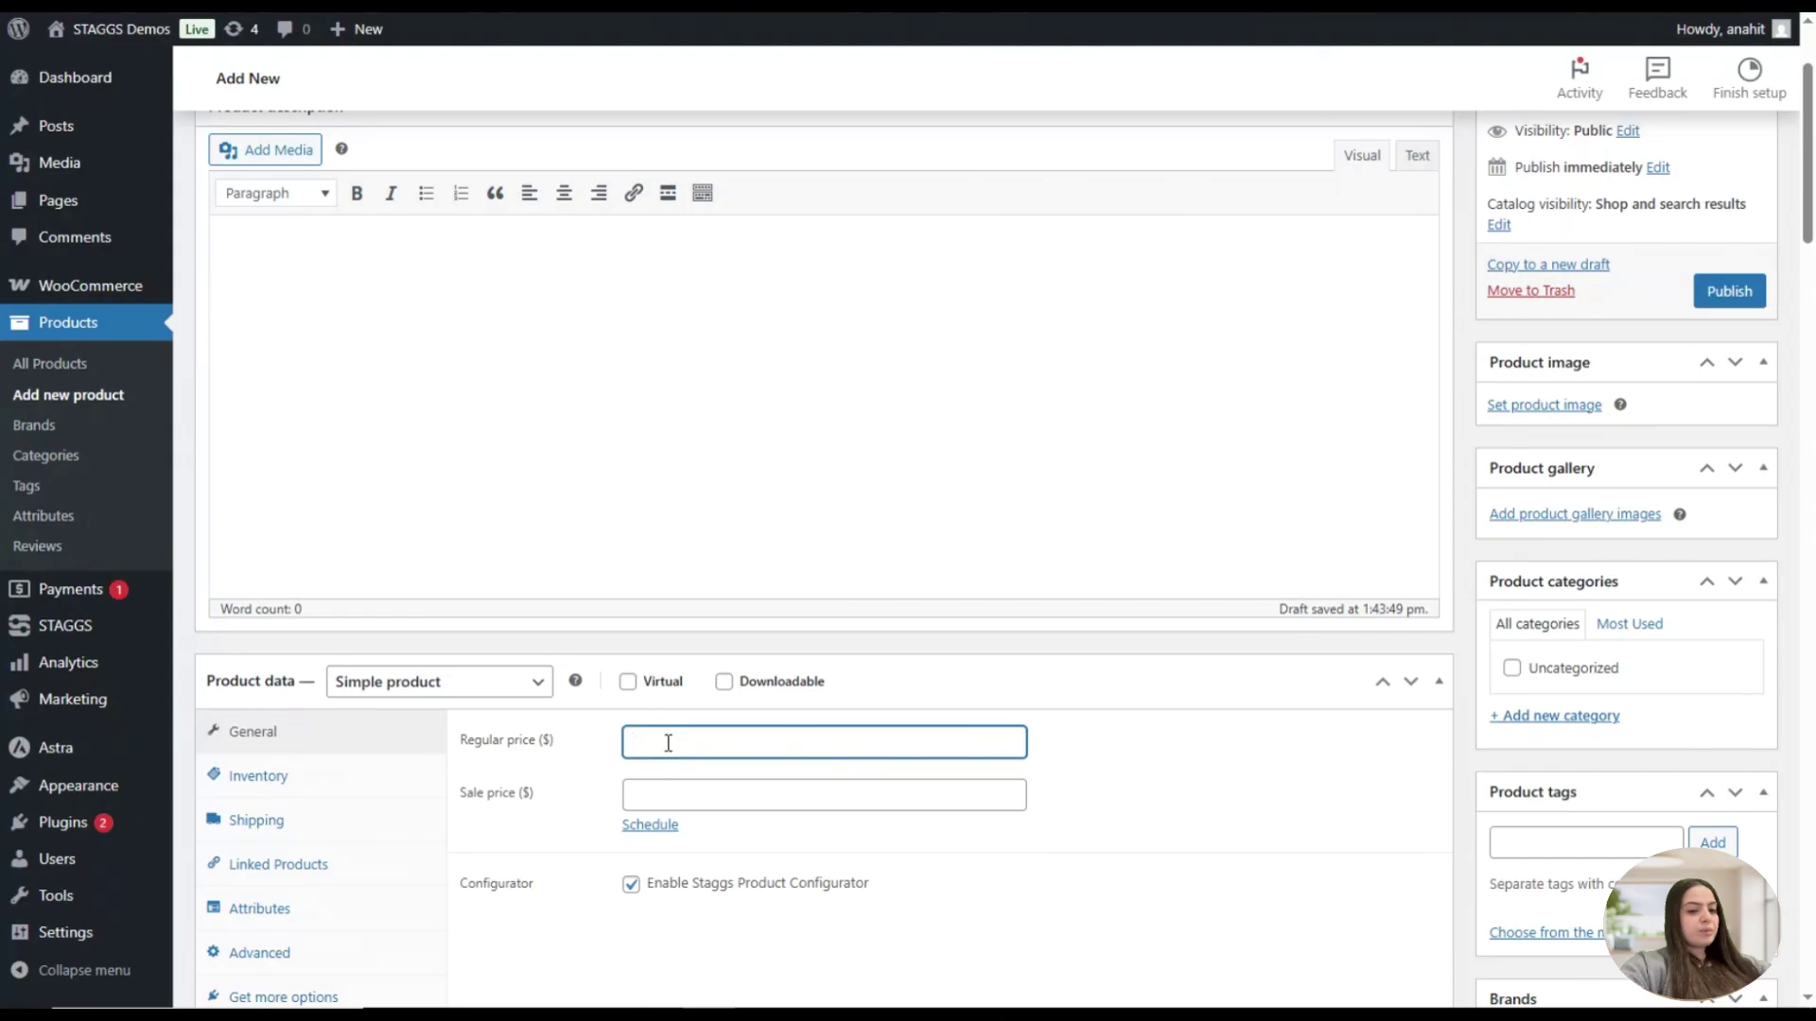
{"action": "left_click", "coordinate": [1135, 727]}
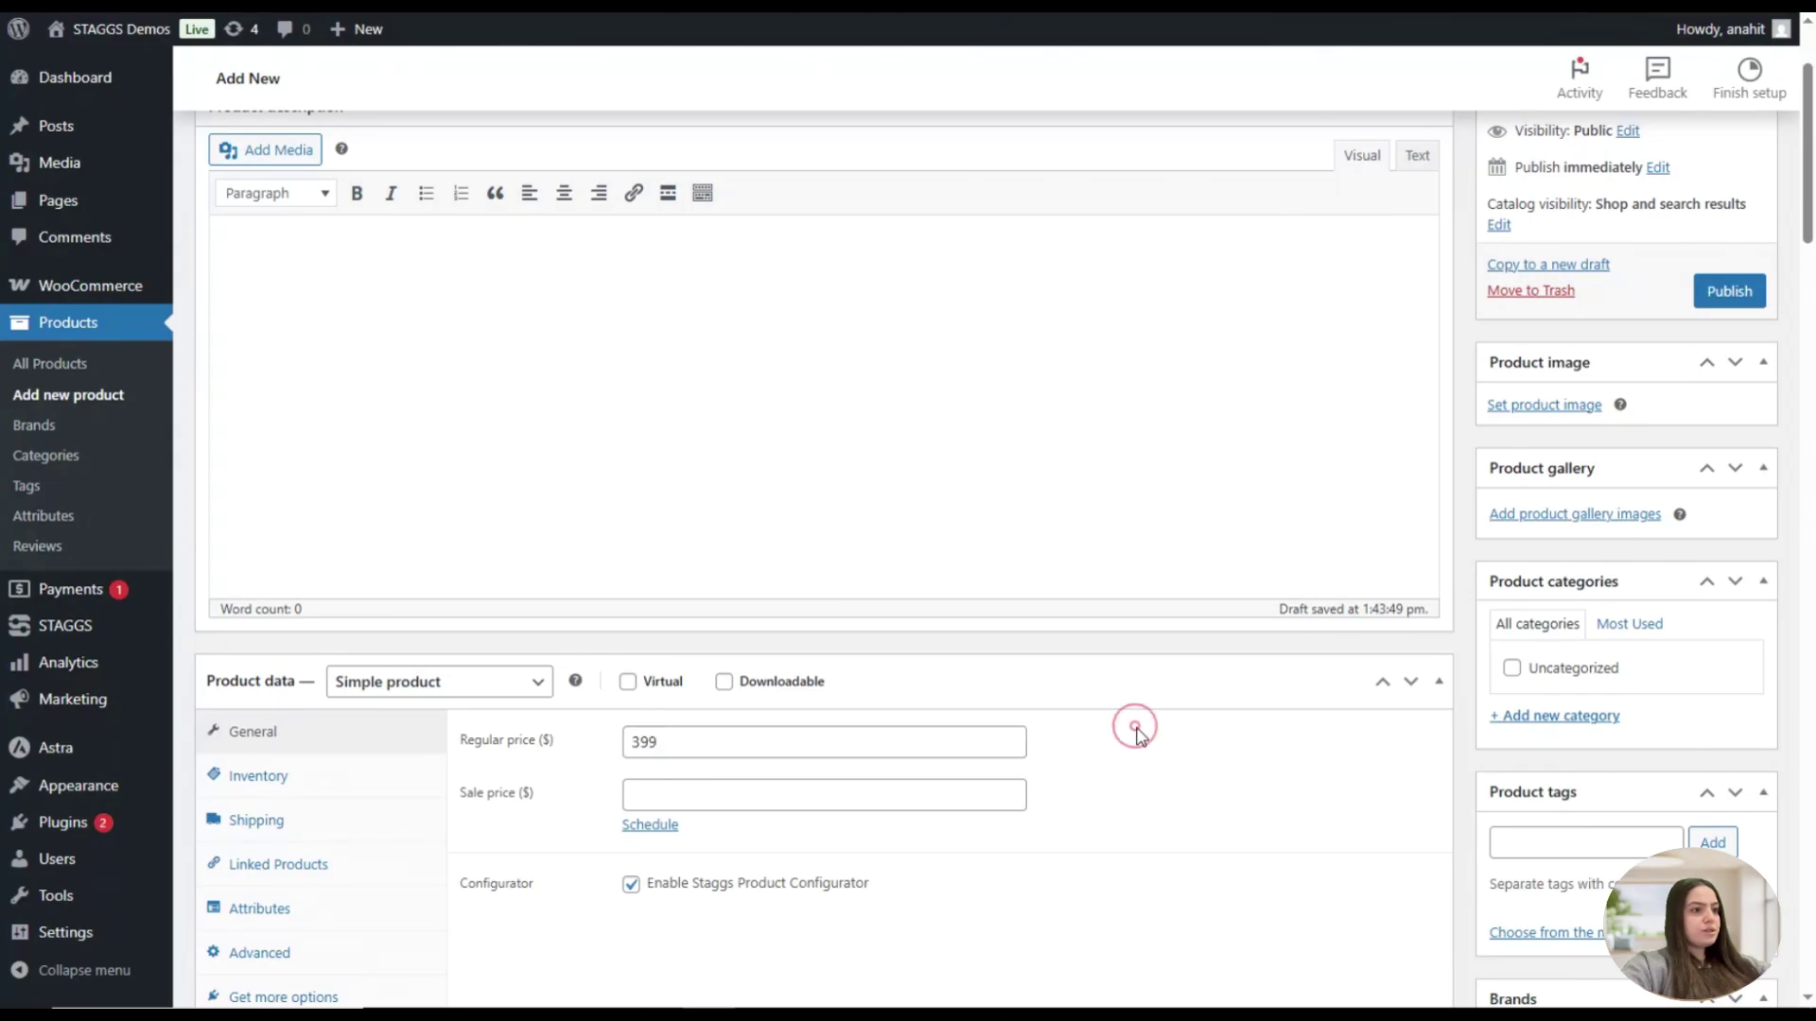
{"action": "scroll", "coordinate": [831, 840], "scroll_direction": "up", "scroll_amount": 2}
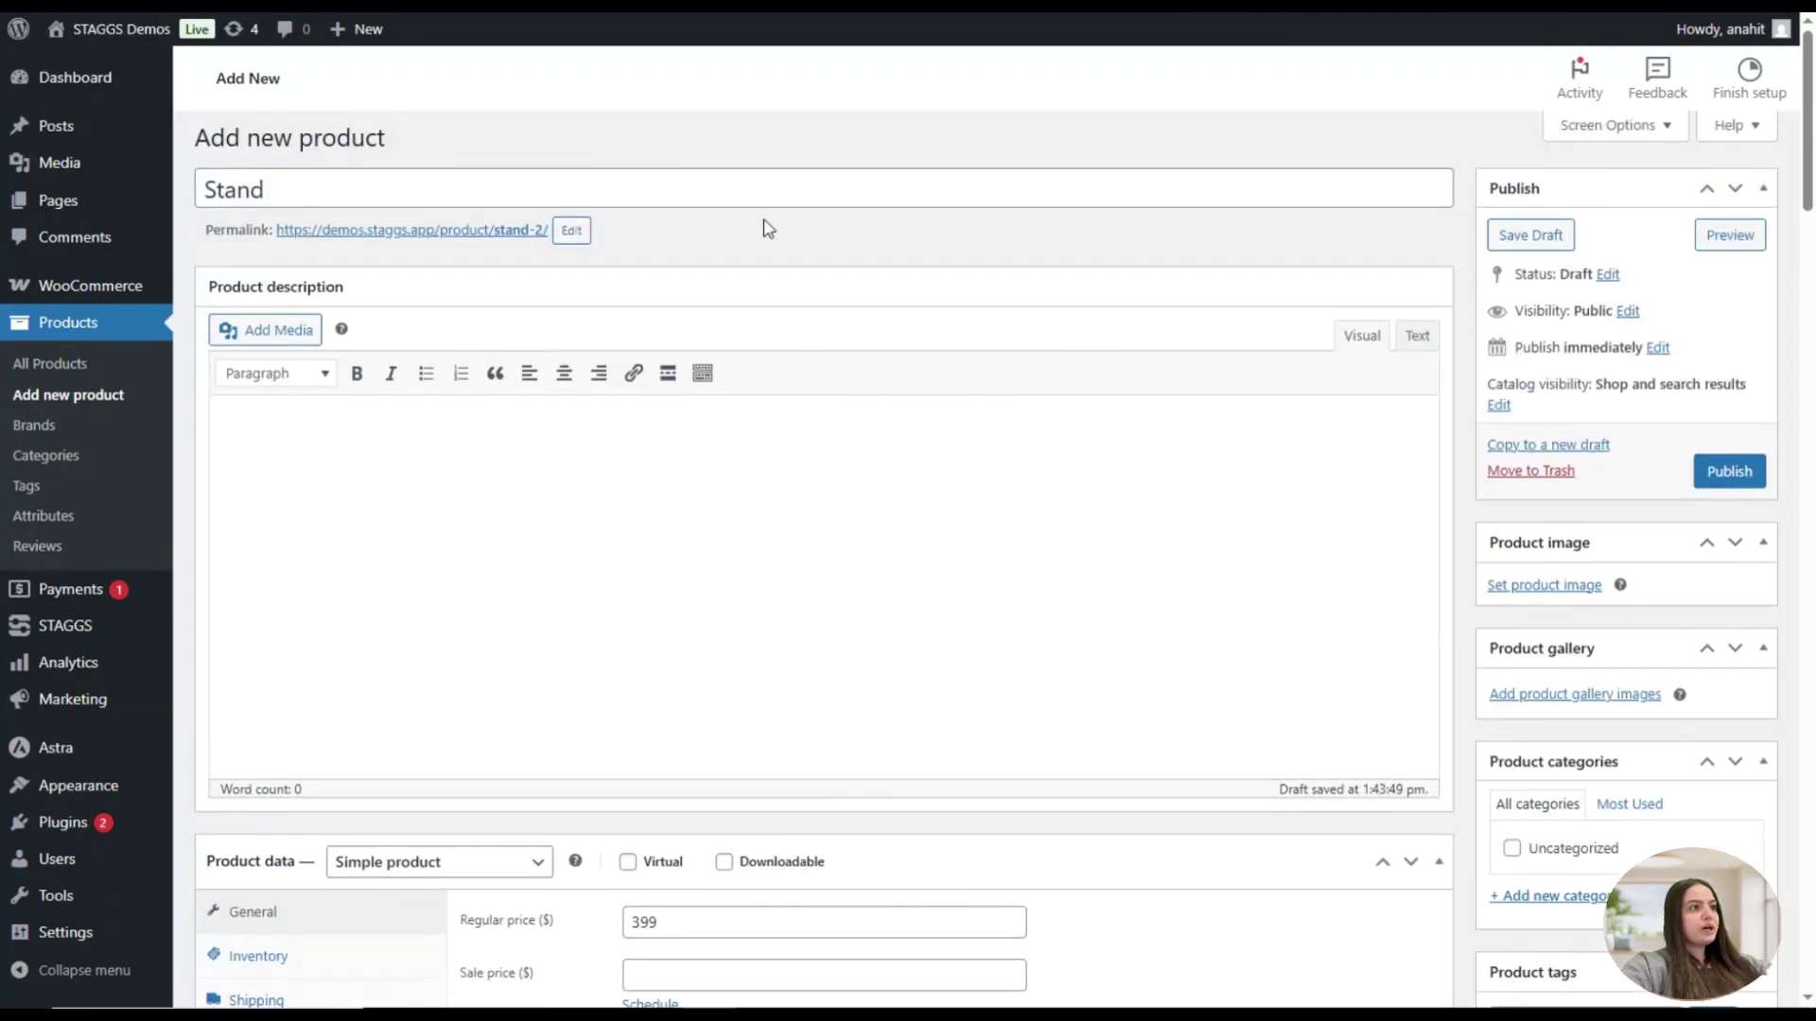
{"action": "left_click", "coordinate": [1723, 476]}
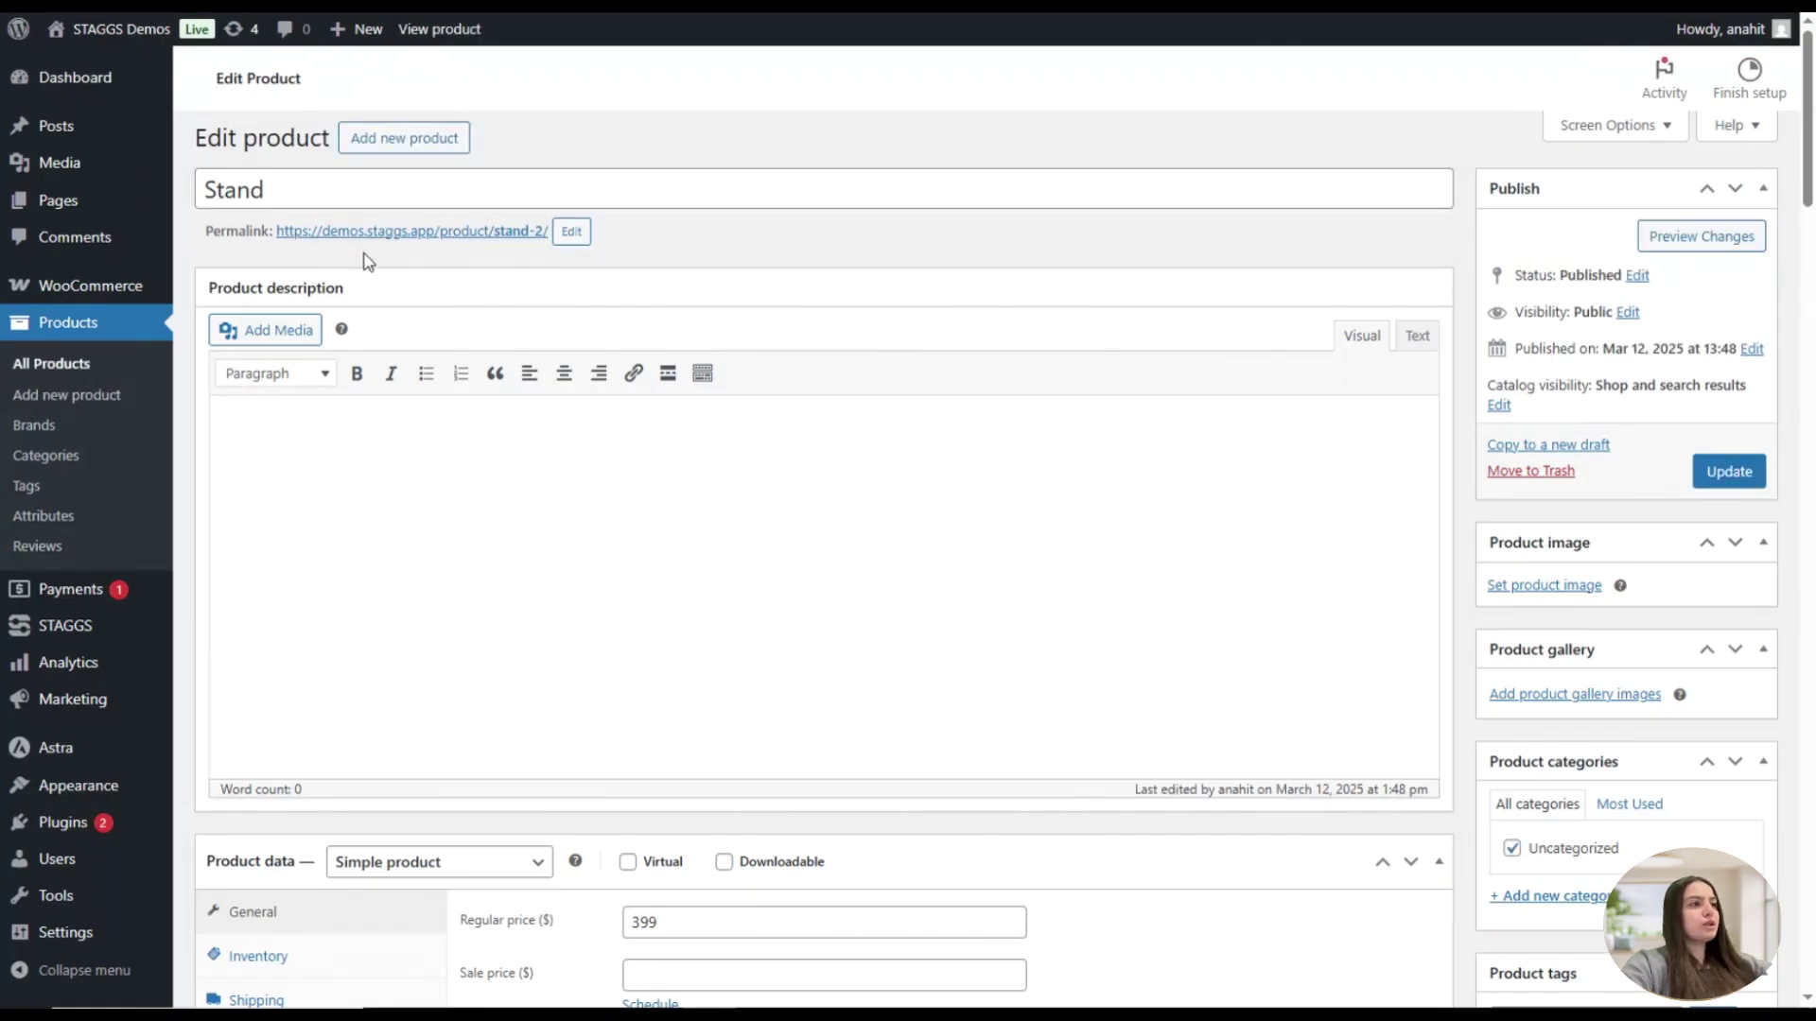
{"action": "left_click", "coordinate": [371, 231]}
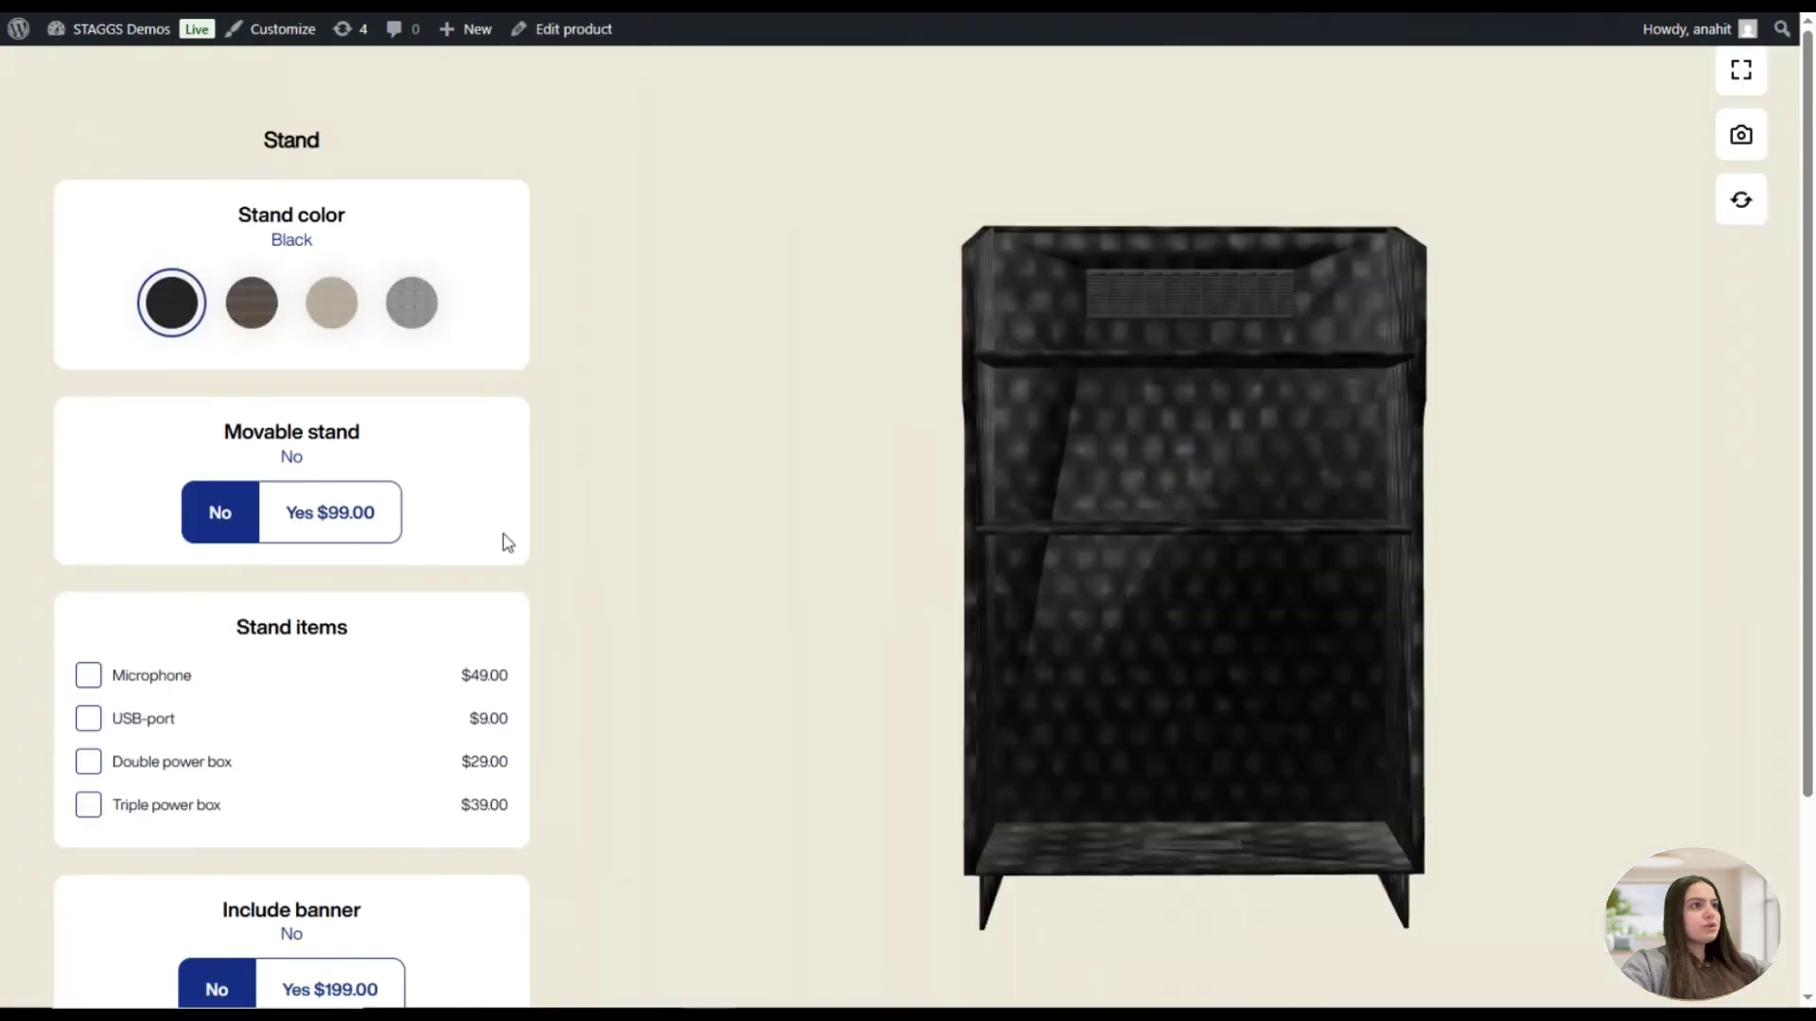
Preview the brown, beige, grey and black colours, then make the stand movable
{"action": "left_click_drag", "start_coordinate": [1363, 674], "coordinate": [906, 591]}
{"action": "left_click", "coordinate": [253, 312]}
{"action": "left_click", "coordinate": [318, 326]}
{"action": "left_click", "coordinate": [397, 324]}
{"action": "left_click", "coordinate": [160, 318]}
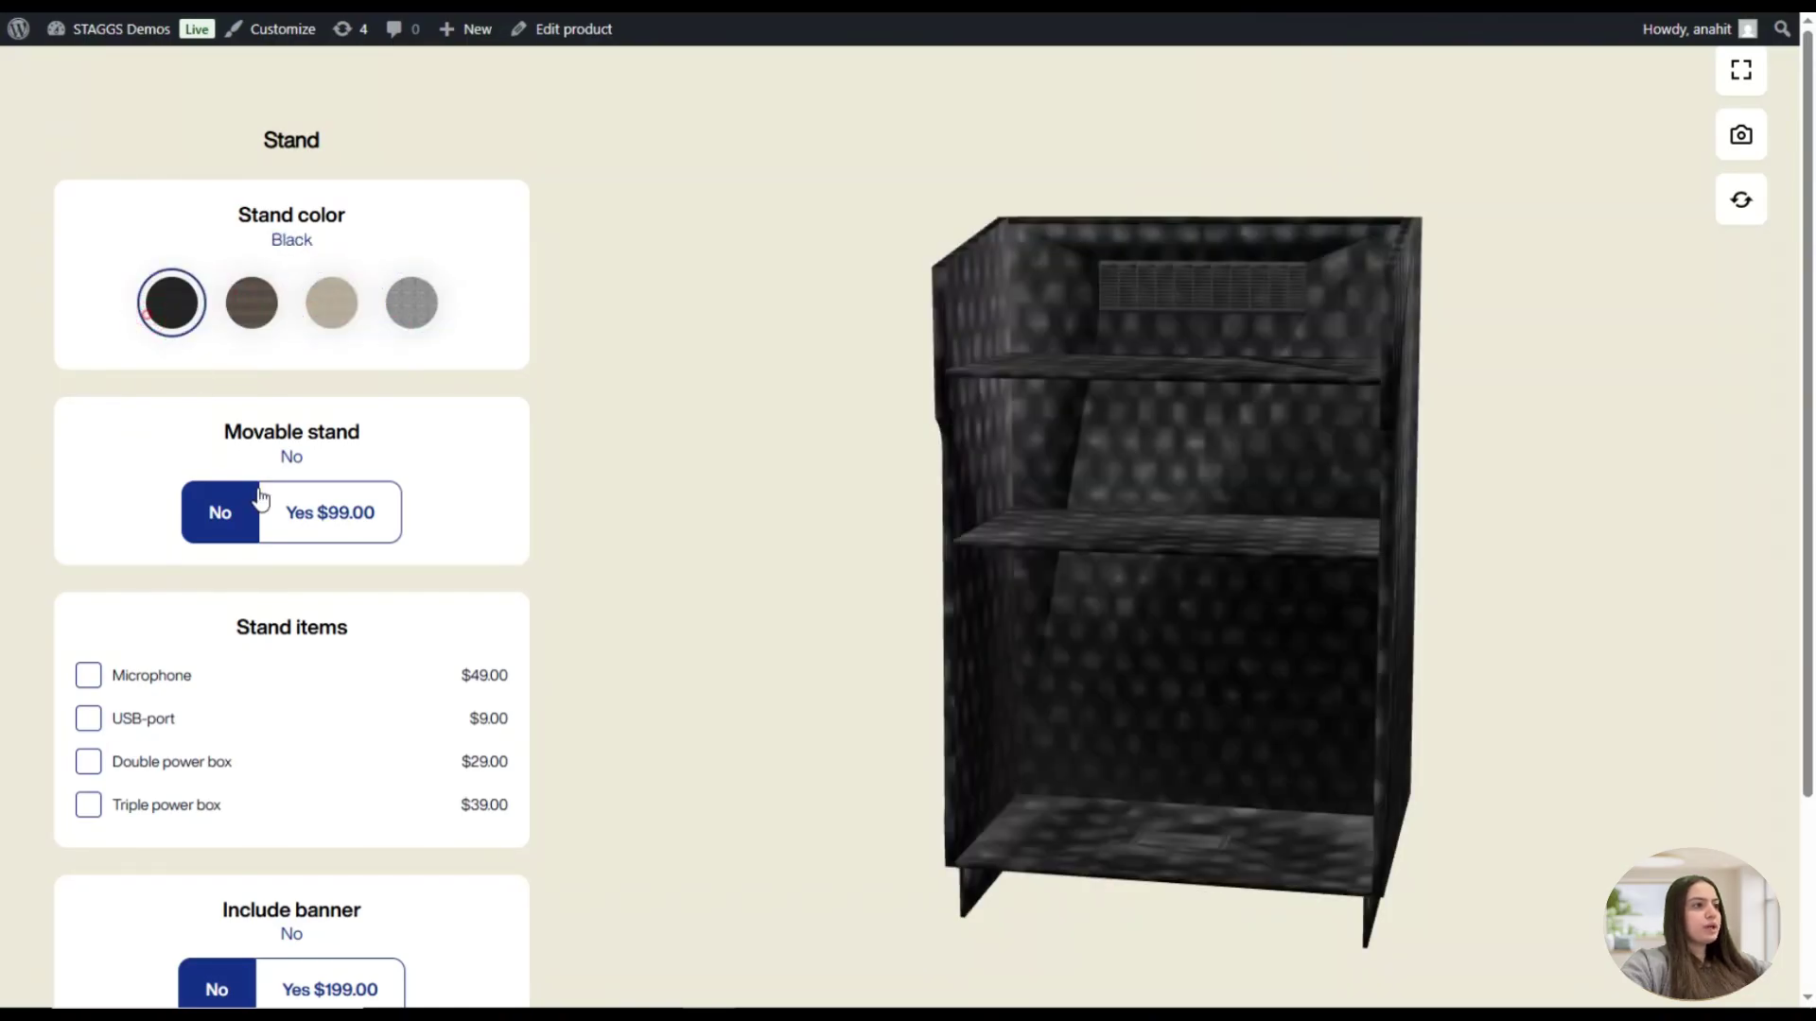
{"action": "left_click", "coordinate": [357, 514]}
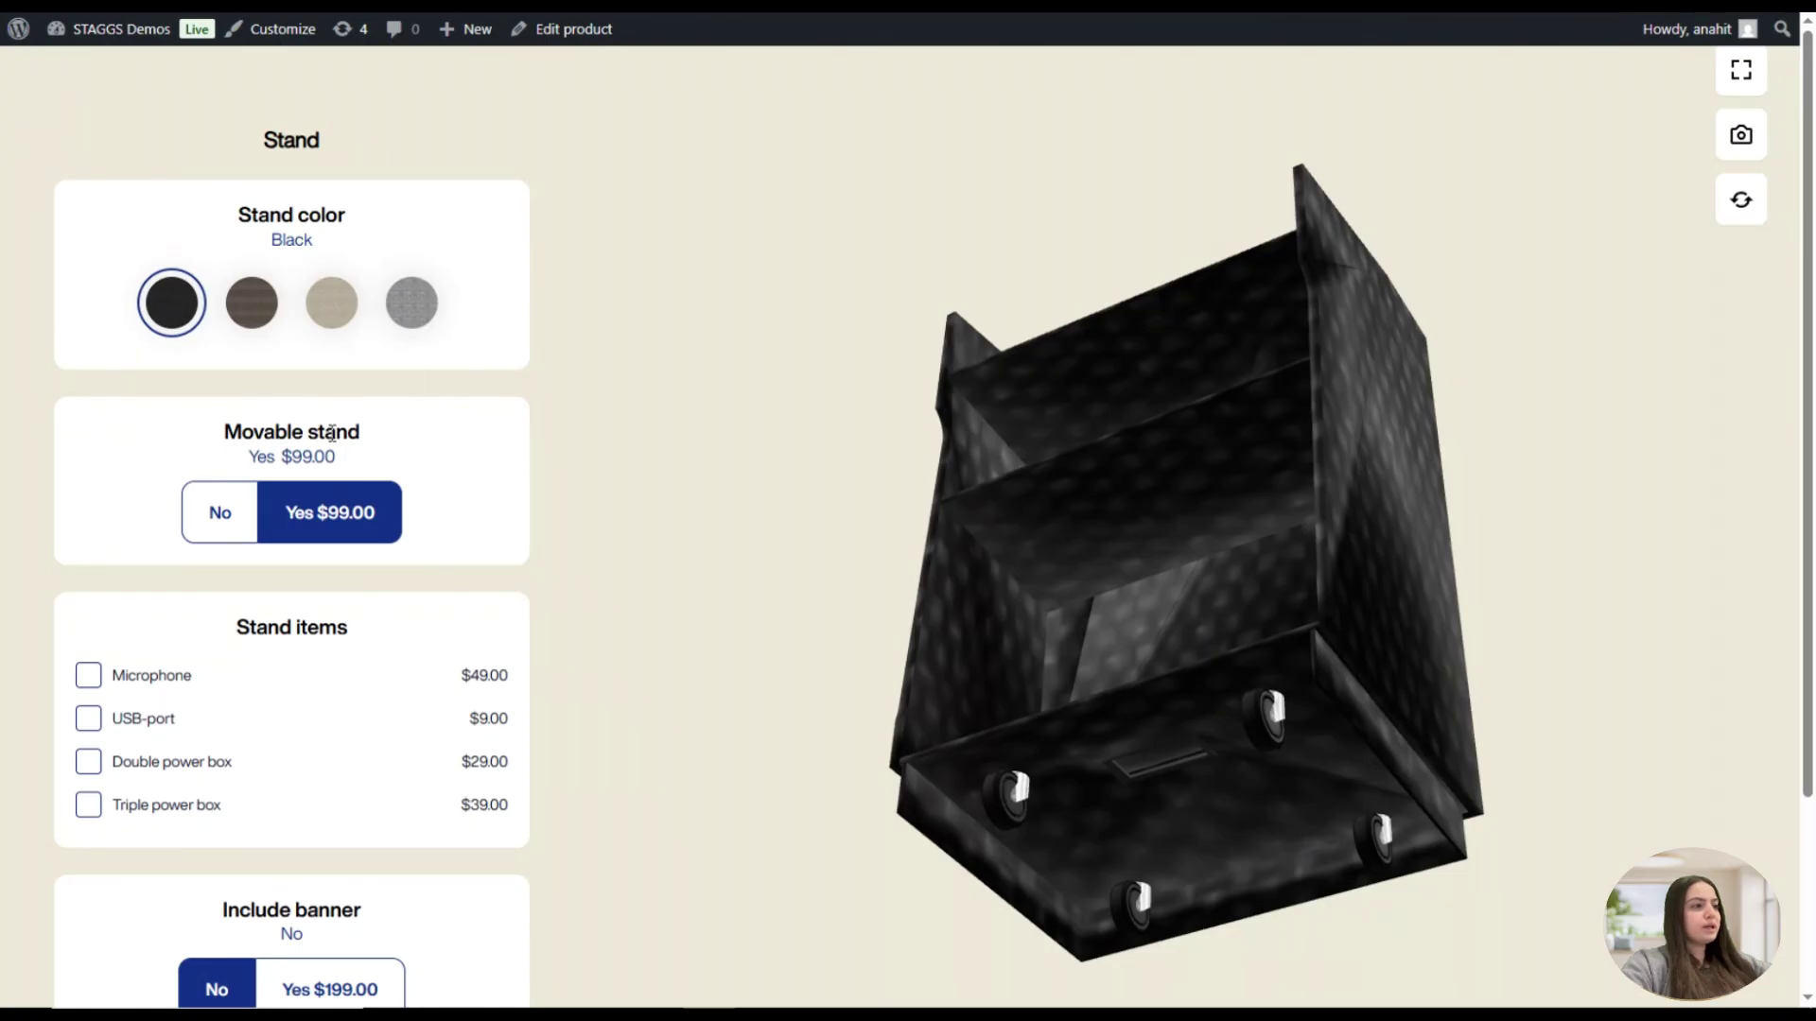
{"action": "left_click_drag", "start_coordinate": [1291, 775], "coordinate": [1220, 713]}
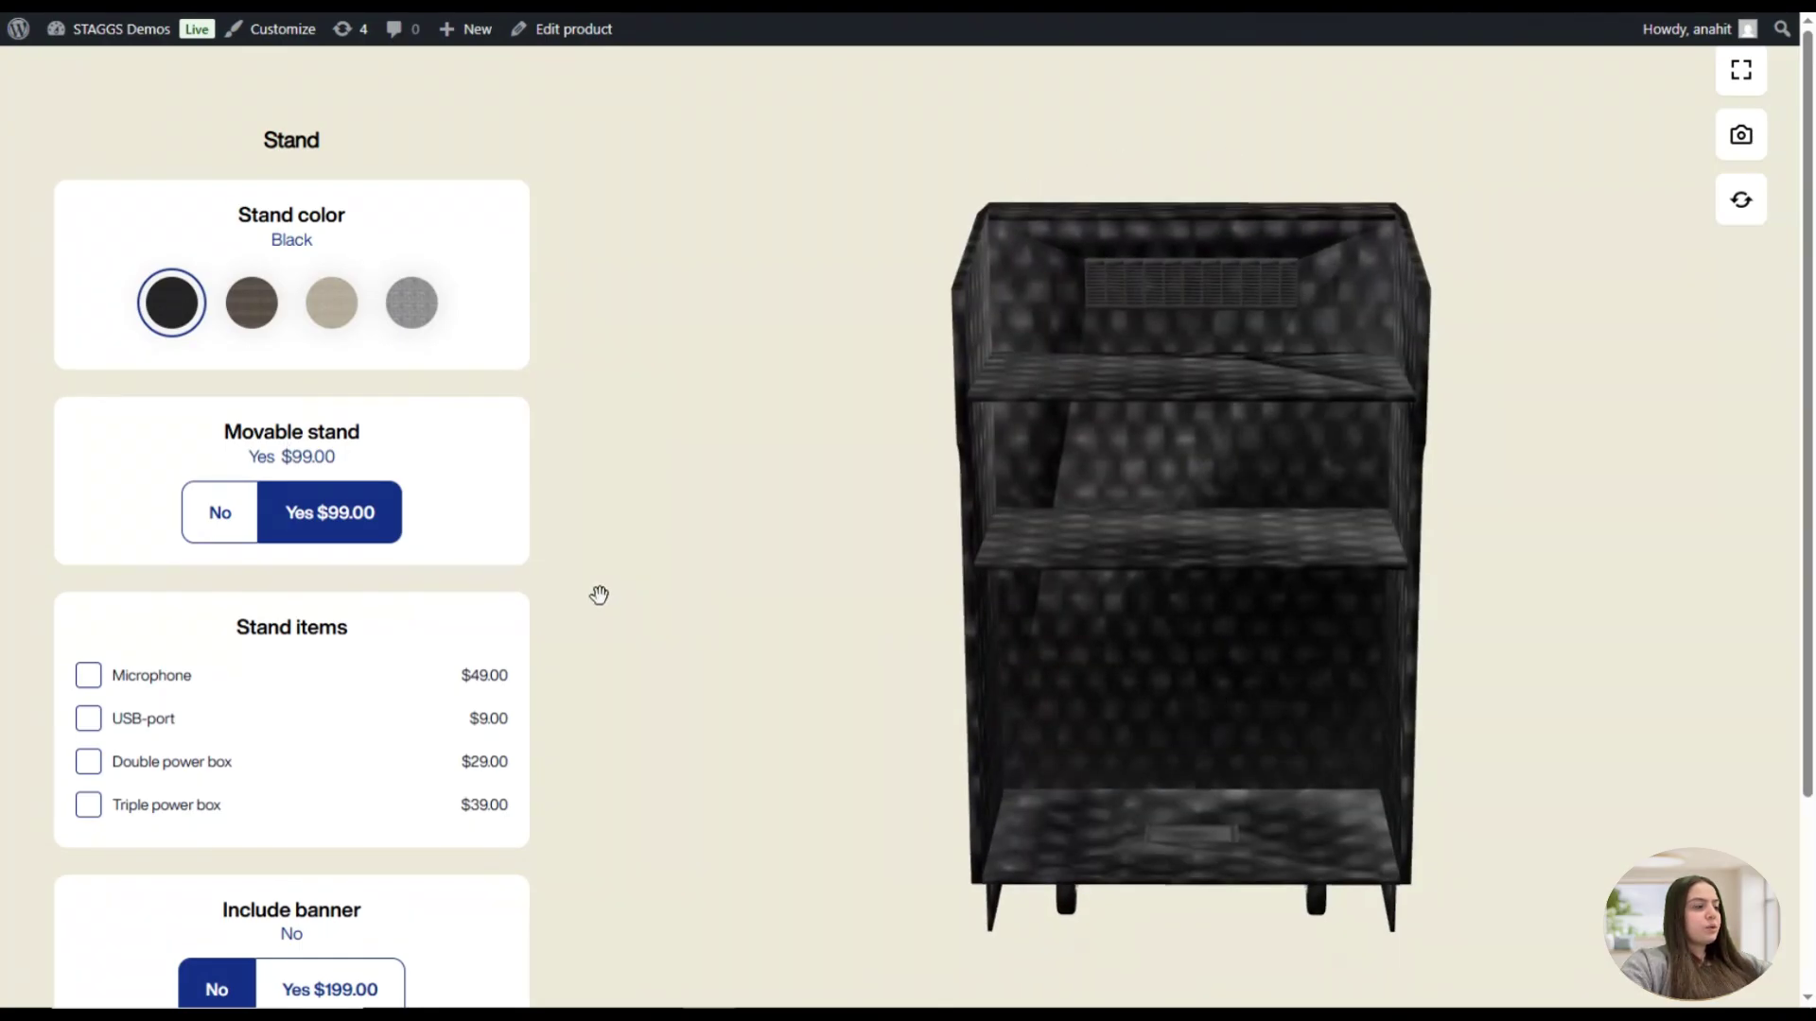
{"action": "scroll", "coordinate": [1784, 455], "scroll_direction": "down", "scroll_amount": 3}
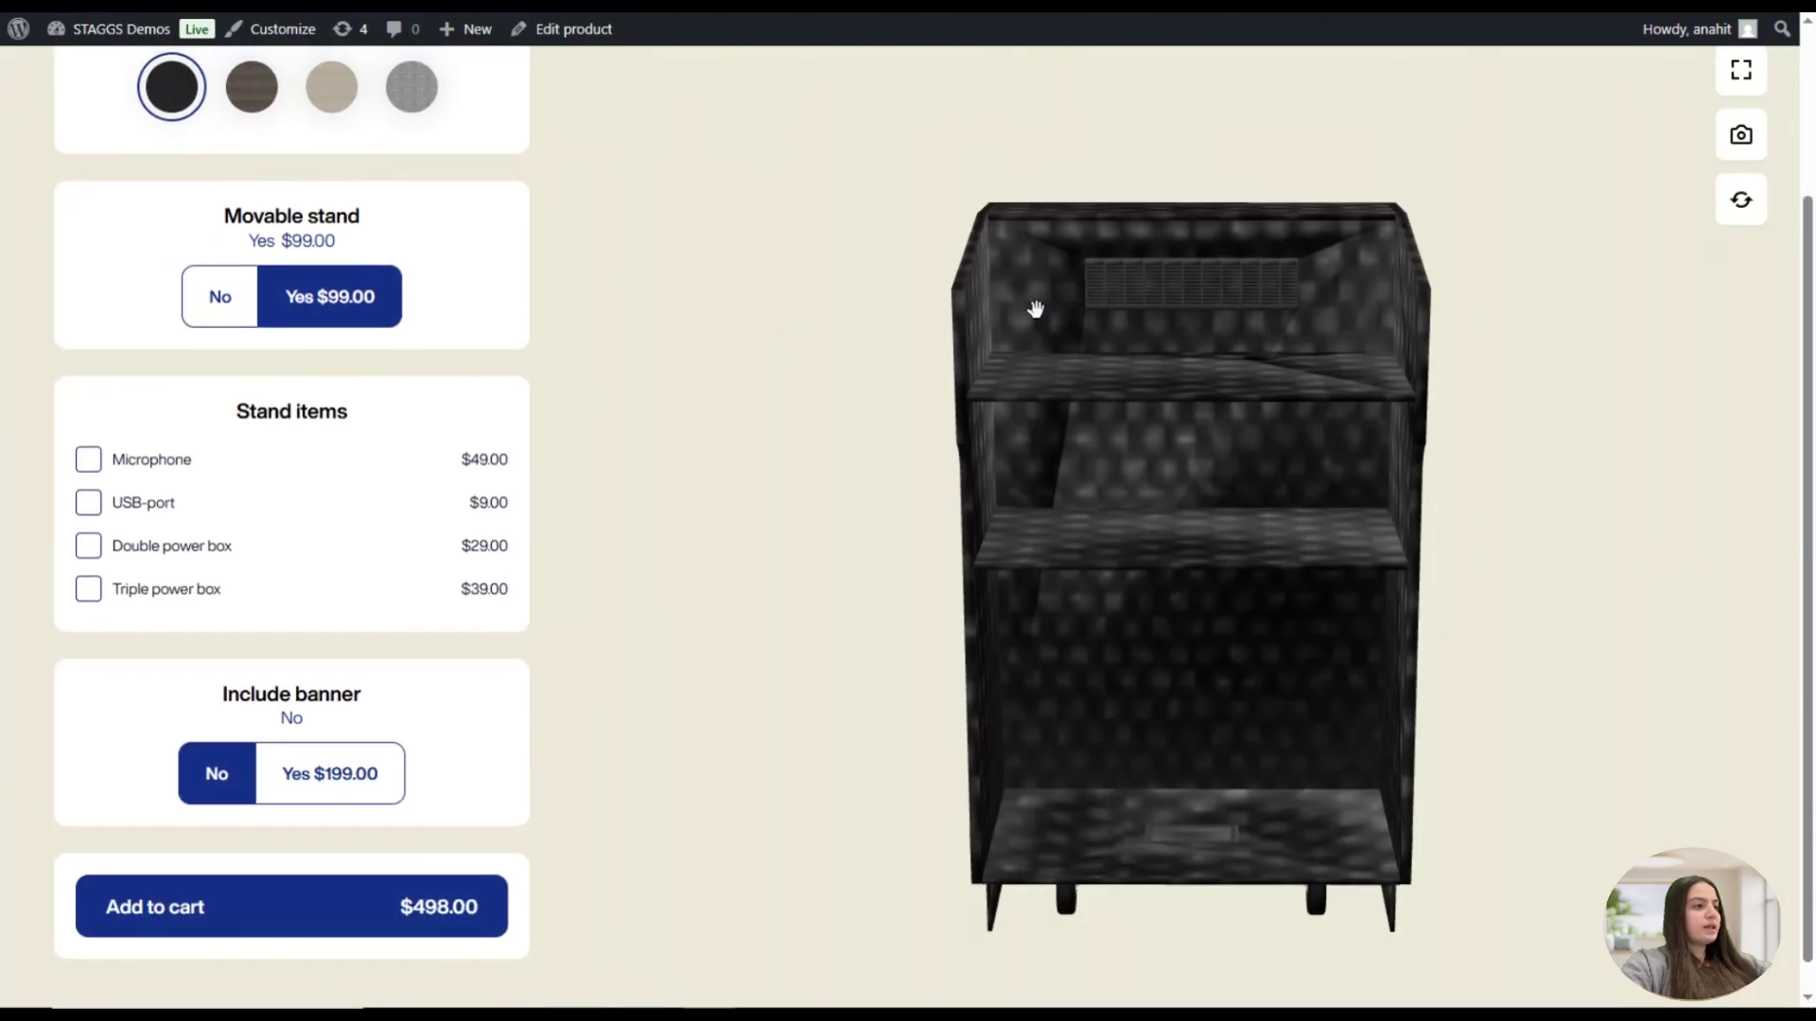
Add the Microphone, USB port, Double power box and Triple power box items
{"action": "left_click", "coordinate": [139, 463]}
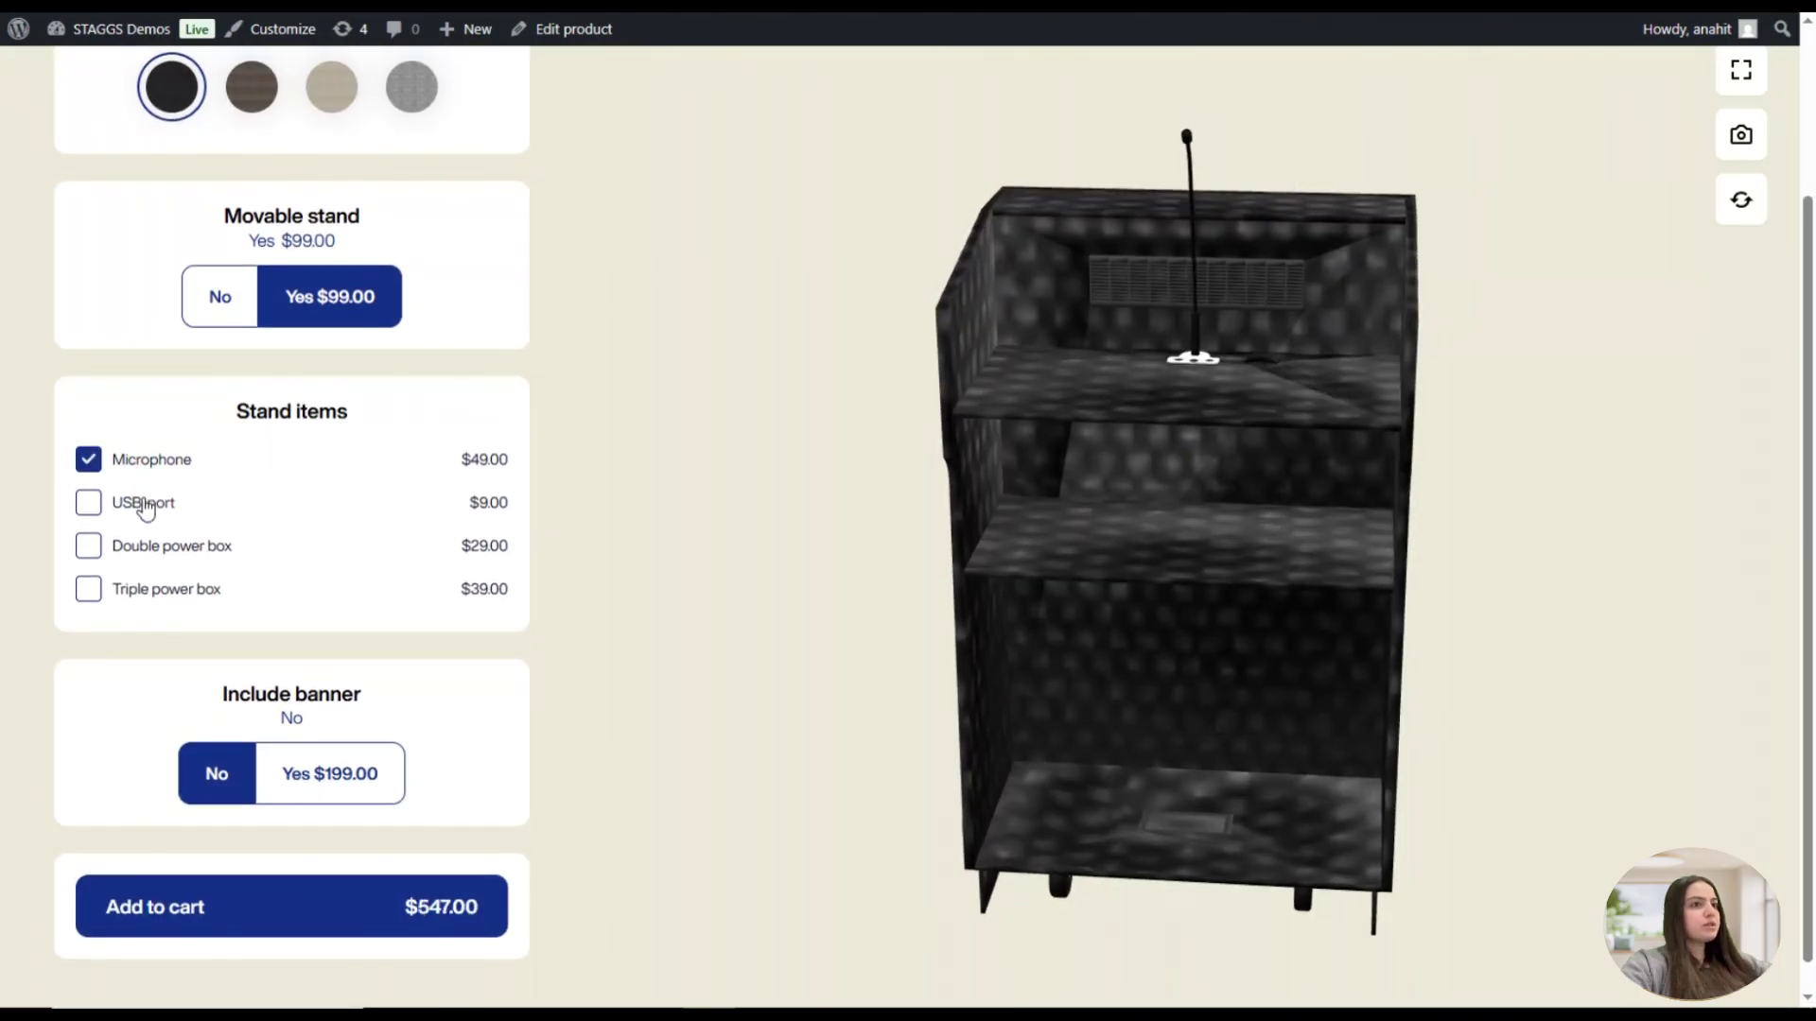
{"action": "left_click", "coordinate": [141, 518]}
{"action": "left_click", "coordinate": [158, 558]}
{"action": "left_click", "coordinate": [160, 591]}
{"action": "scroll", "coordinate": [250, 331], "scroll_direction": "up", "scroll_amount": 1}
Switch to Beige, remove the Triple power box and USB port, and include the banner
{"action": "left_click", "coordinate": [331, 193]}
{"action": "left_click_drag", "start_coordinate": [1169, 378], "coordinate": [1244, 433]}
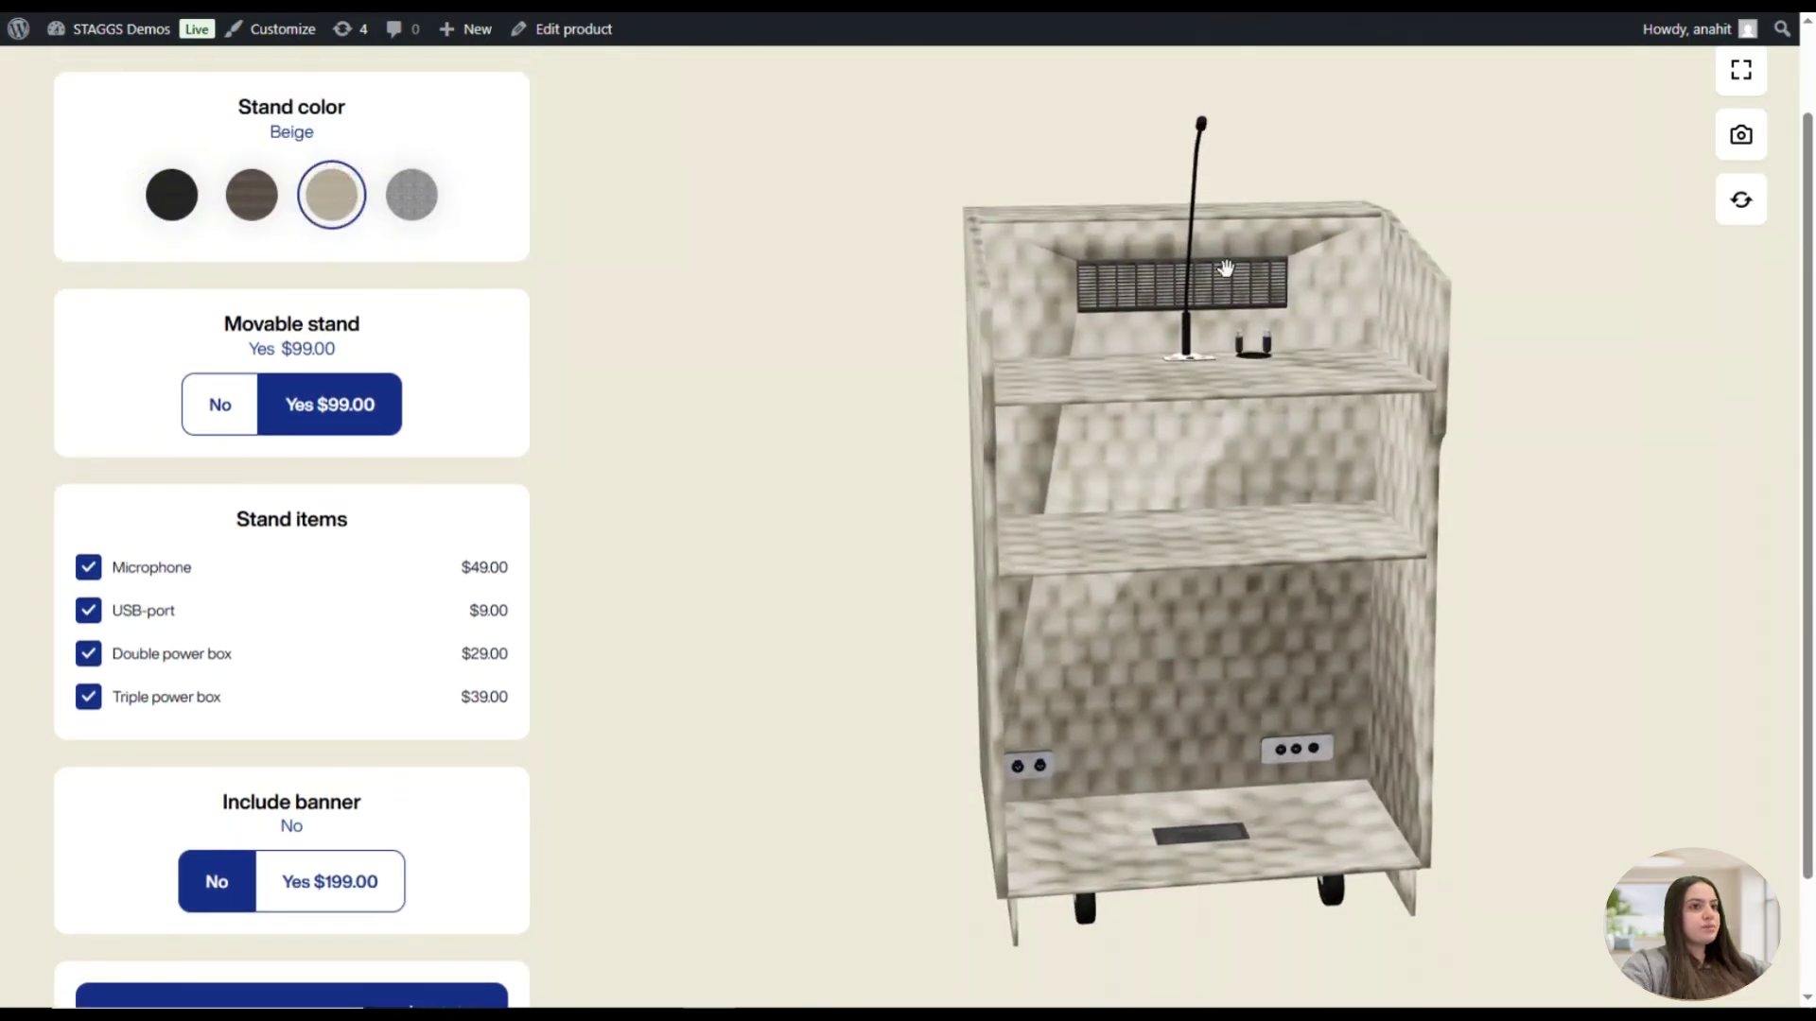
{"action": "left_click_drag", "start_coordinate": [1216, 603], "coordinate": [1204, 587]}
{"action": "left_click", "coordinate": [88, 697]}
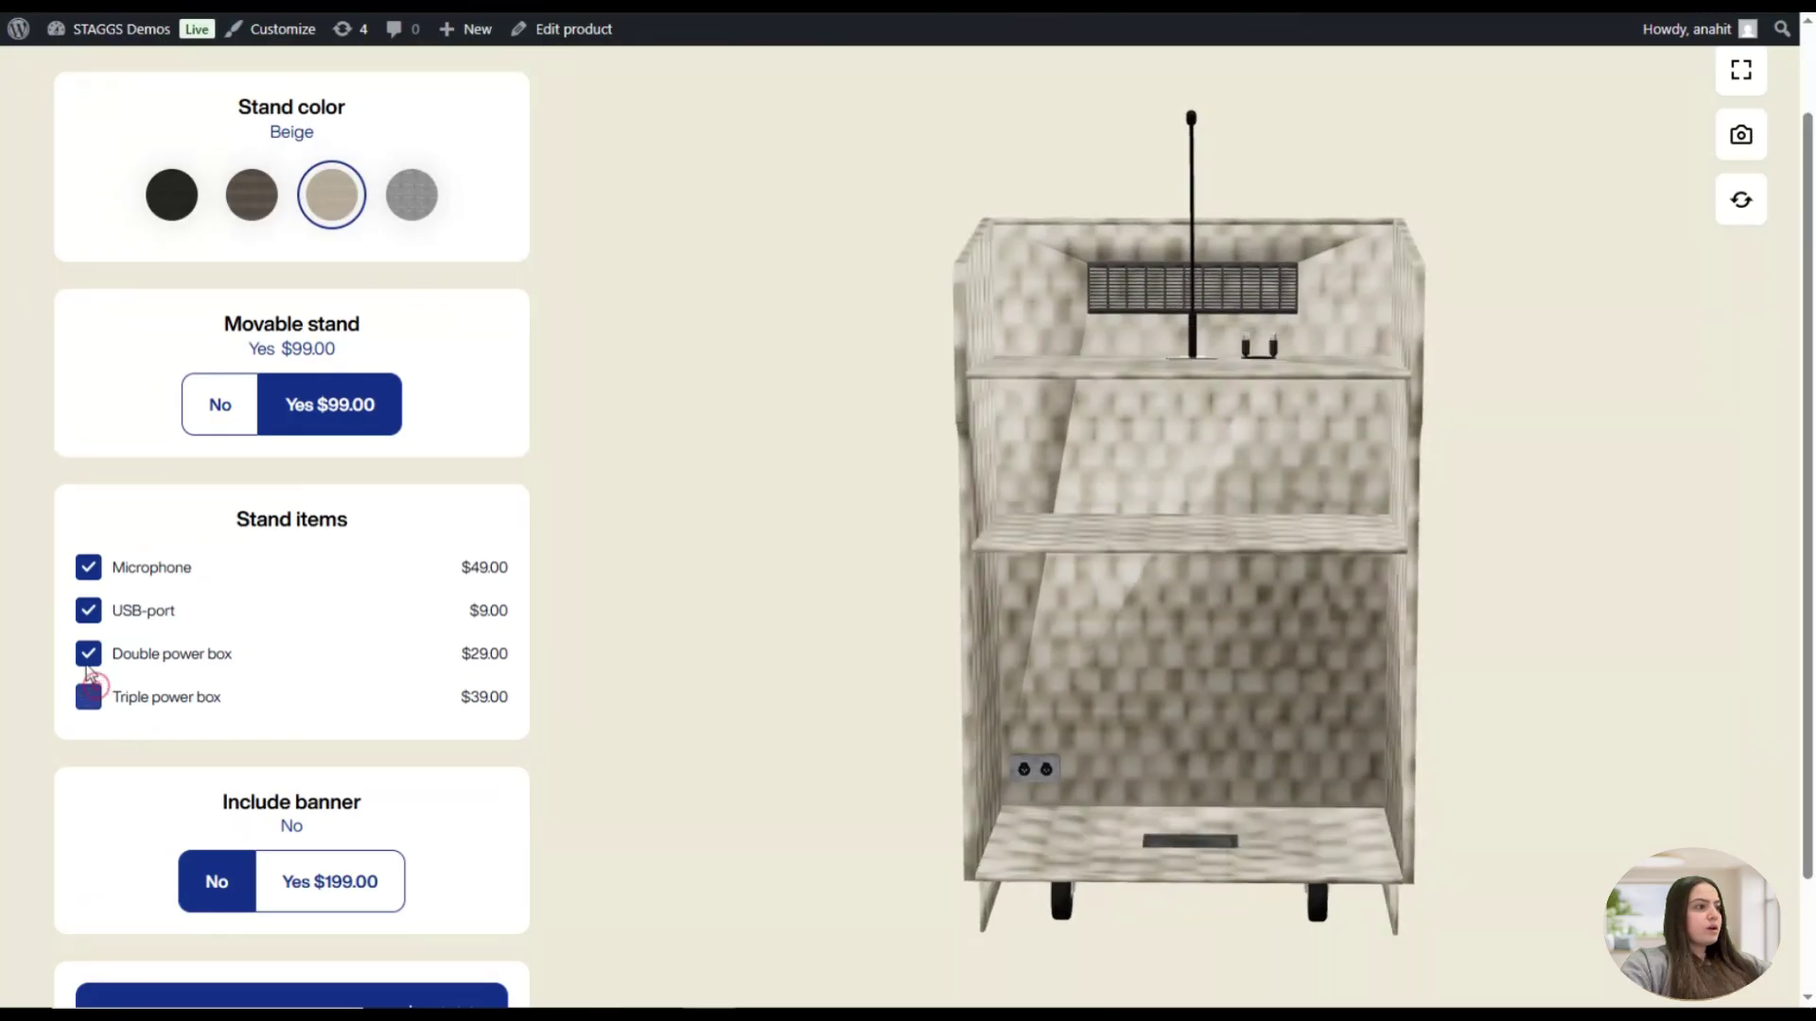
{"action": "left_click", "coordinate": [88, 610]}
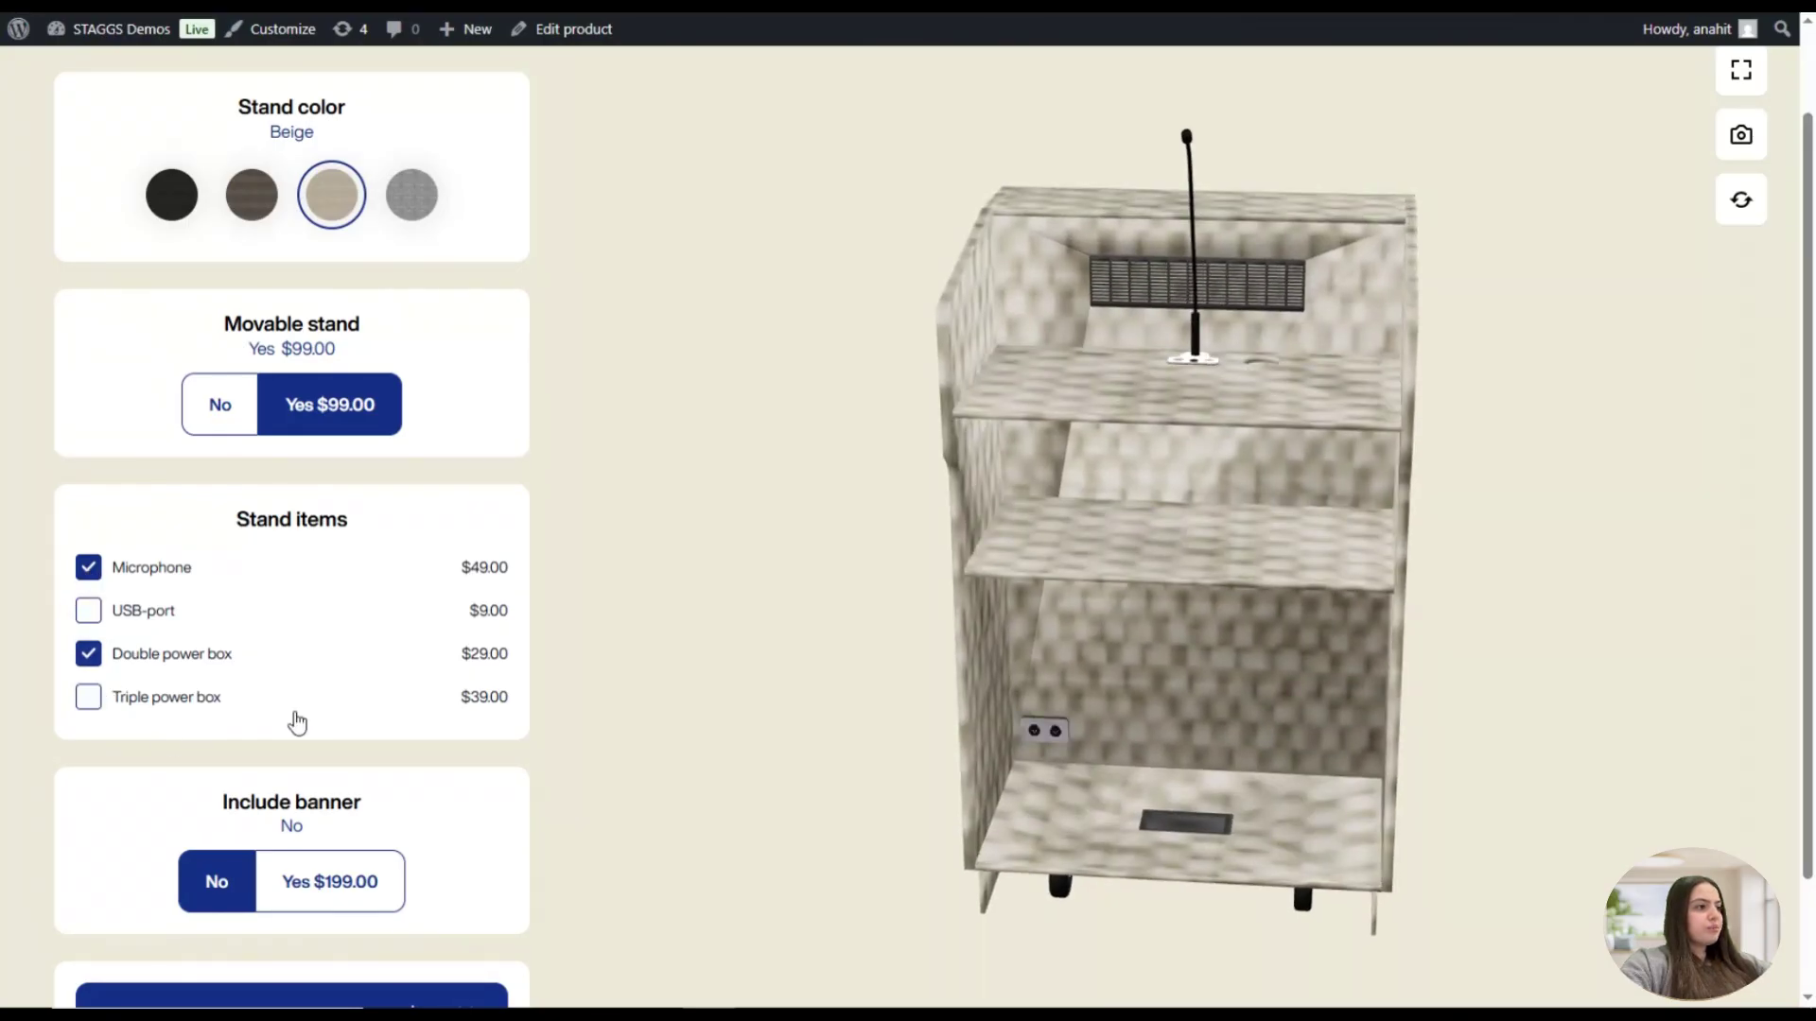
{"action": "scroll", "coordinate": [294, 723], "scroll_direction": "down", "scroll_amount": 2}
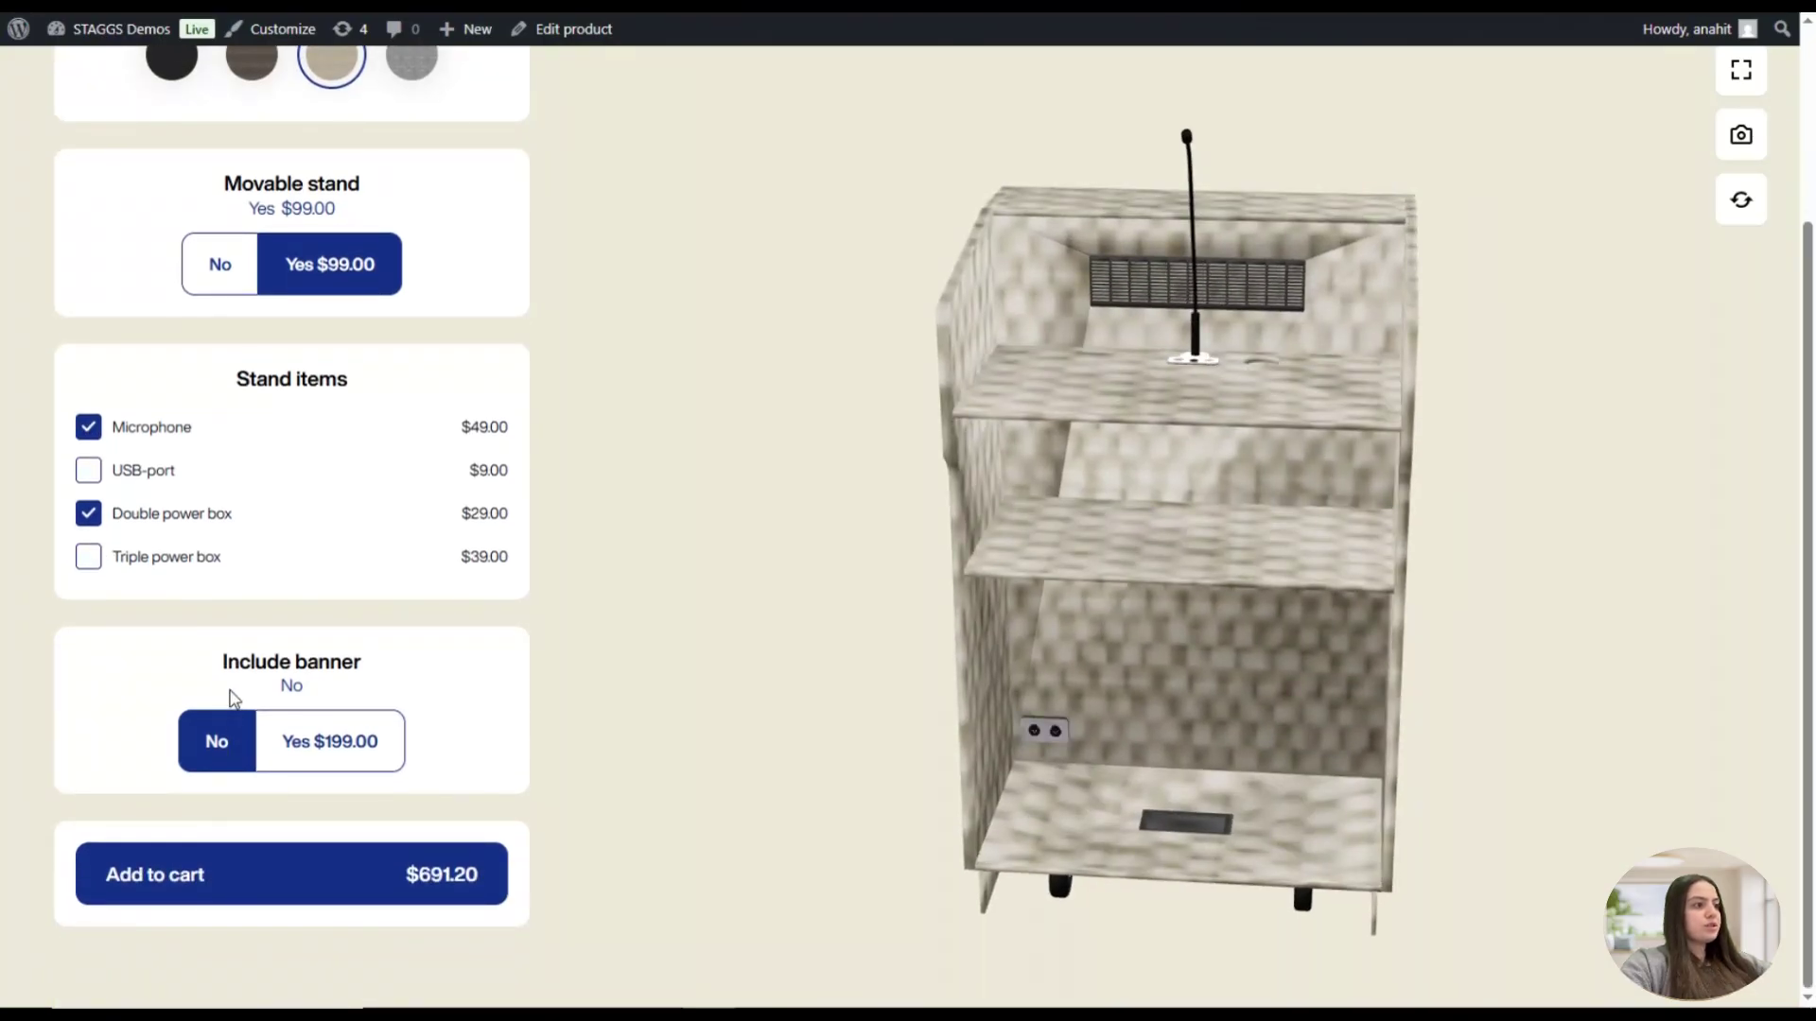
{"action": "left_click", "coordinate": [289, 754]}
Scroll through the configured Stand page to check the banner options
{"action": "scroll", "coordinate": [401, 691], "scroll_direction": "down", "scroll_amount": 2}
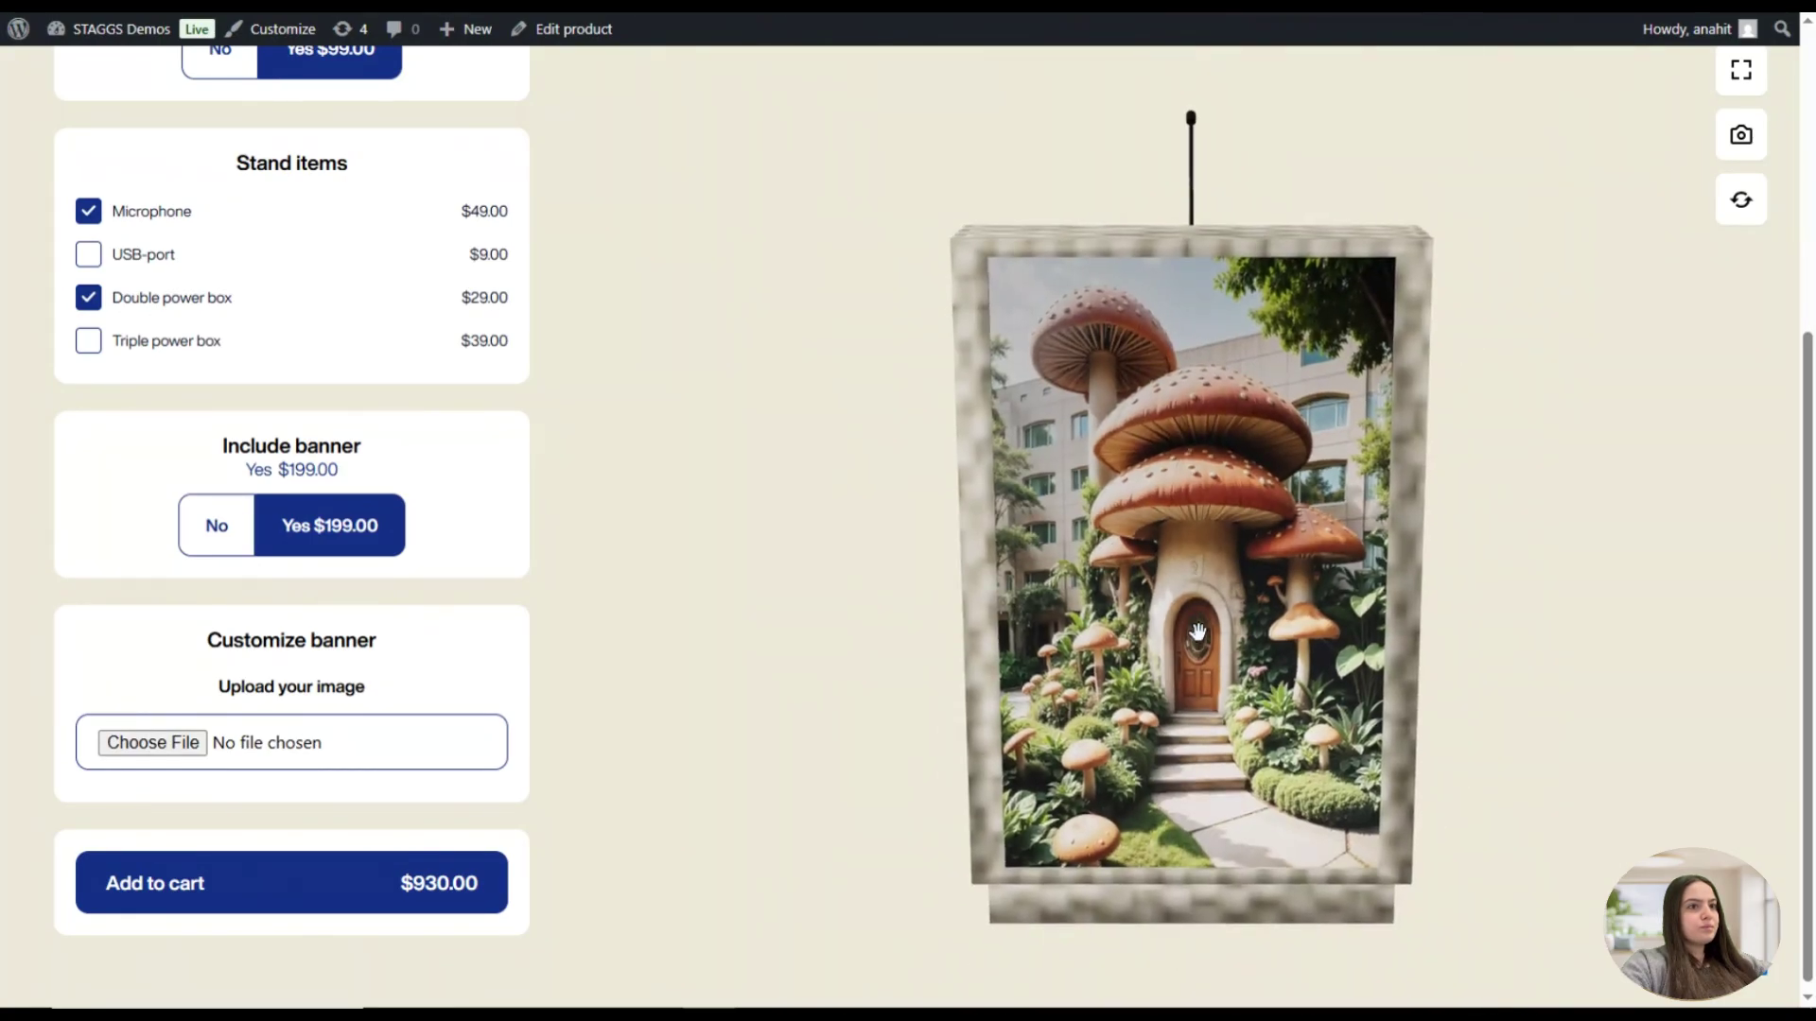
{"action": "scroll", "coordinate": [785, 766], "scroll_direction": "up", "scroll_amount": 5}
{"action": "scroll", "coordinate": [1097, 645], "scroll_direction": "down", "scroll_amount": 3}
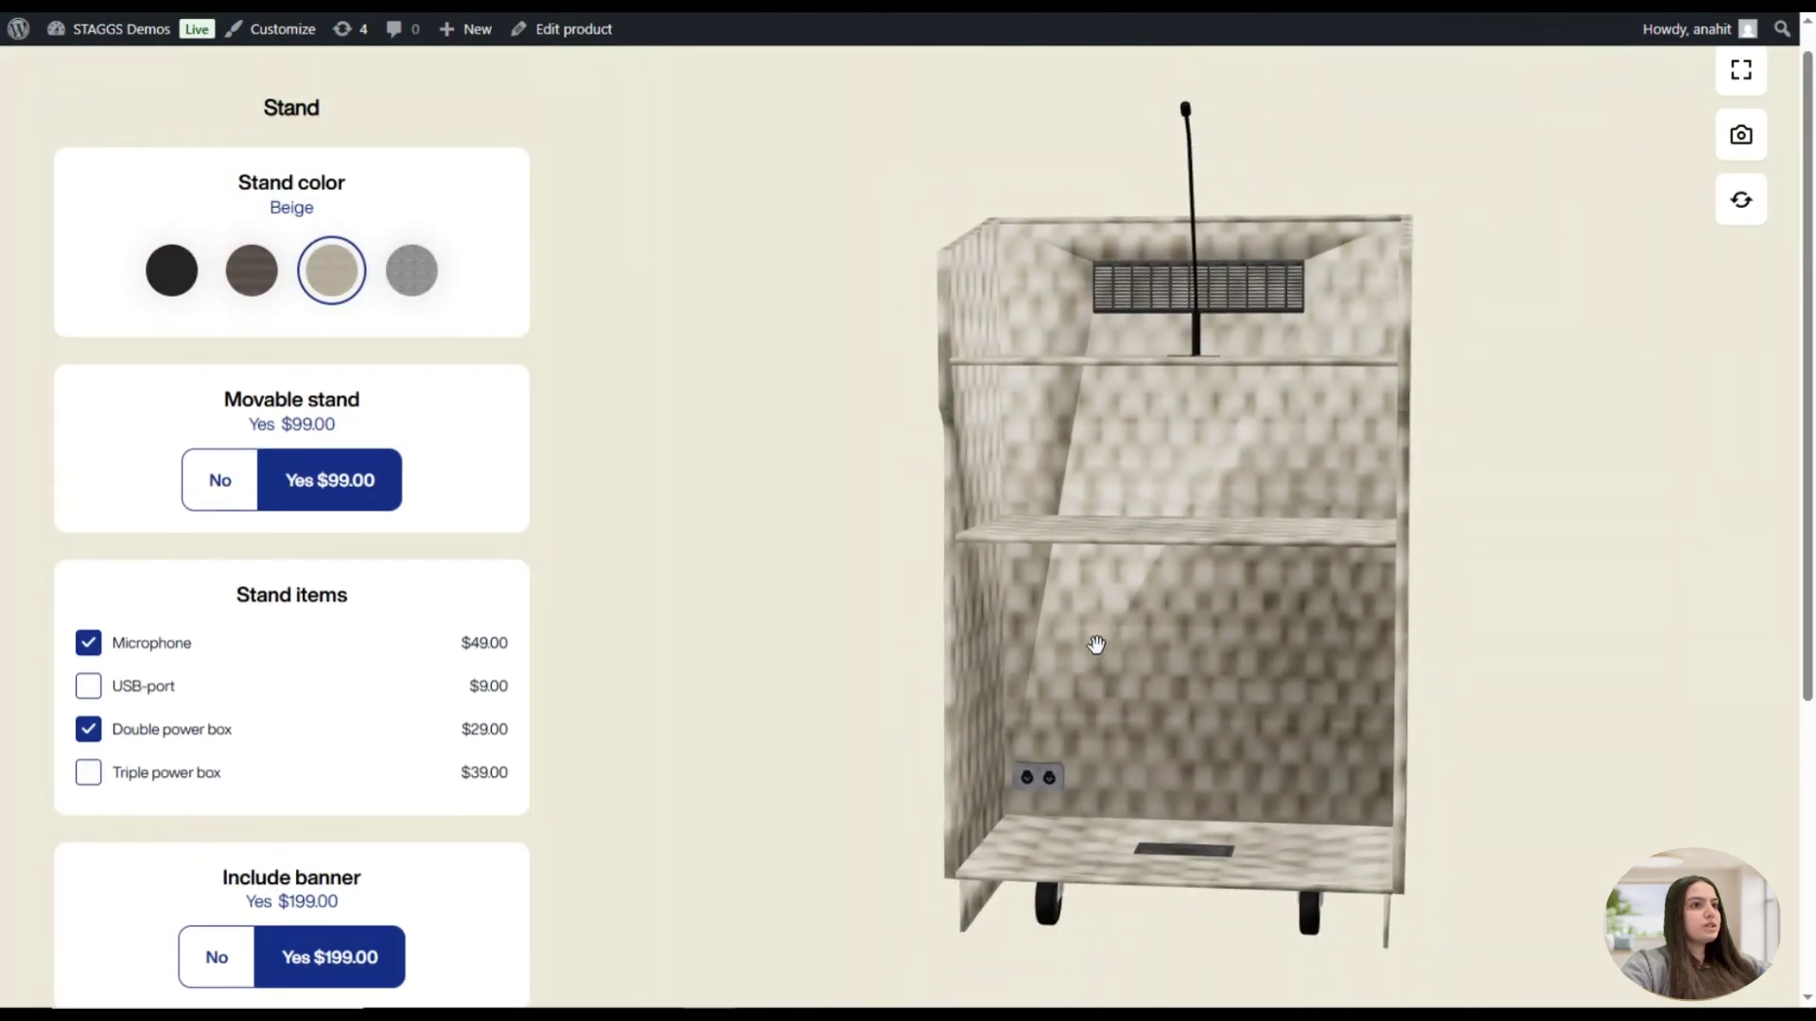
{"action": "scroll", "coordinate": [568, 662], "scroll_direction": "down", "scroll_amount": 4}
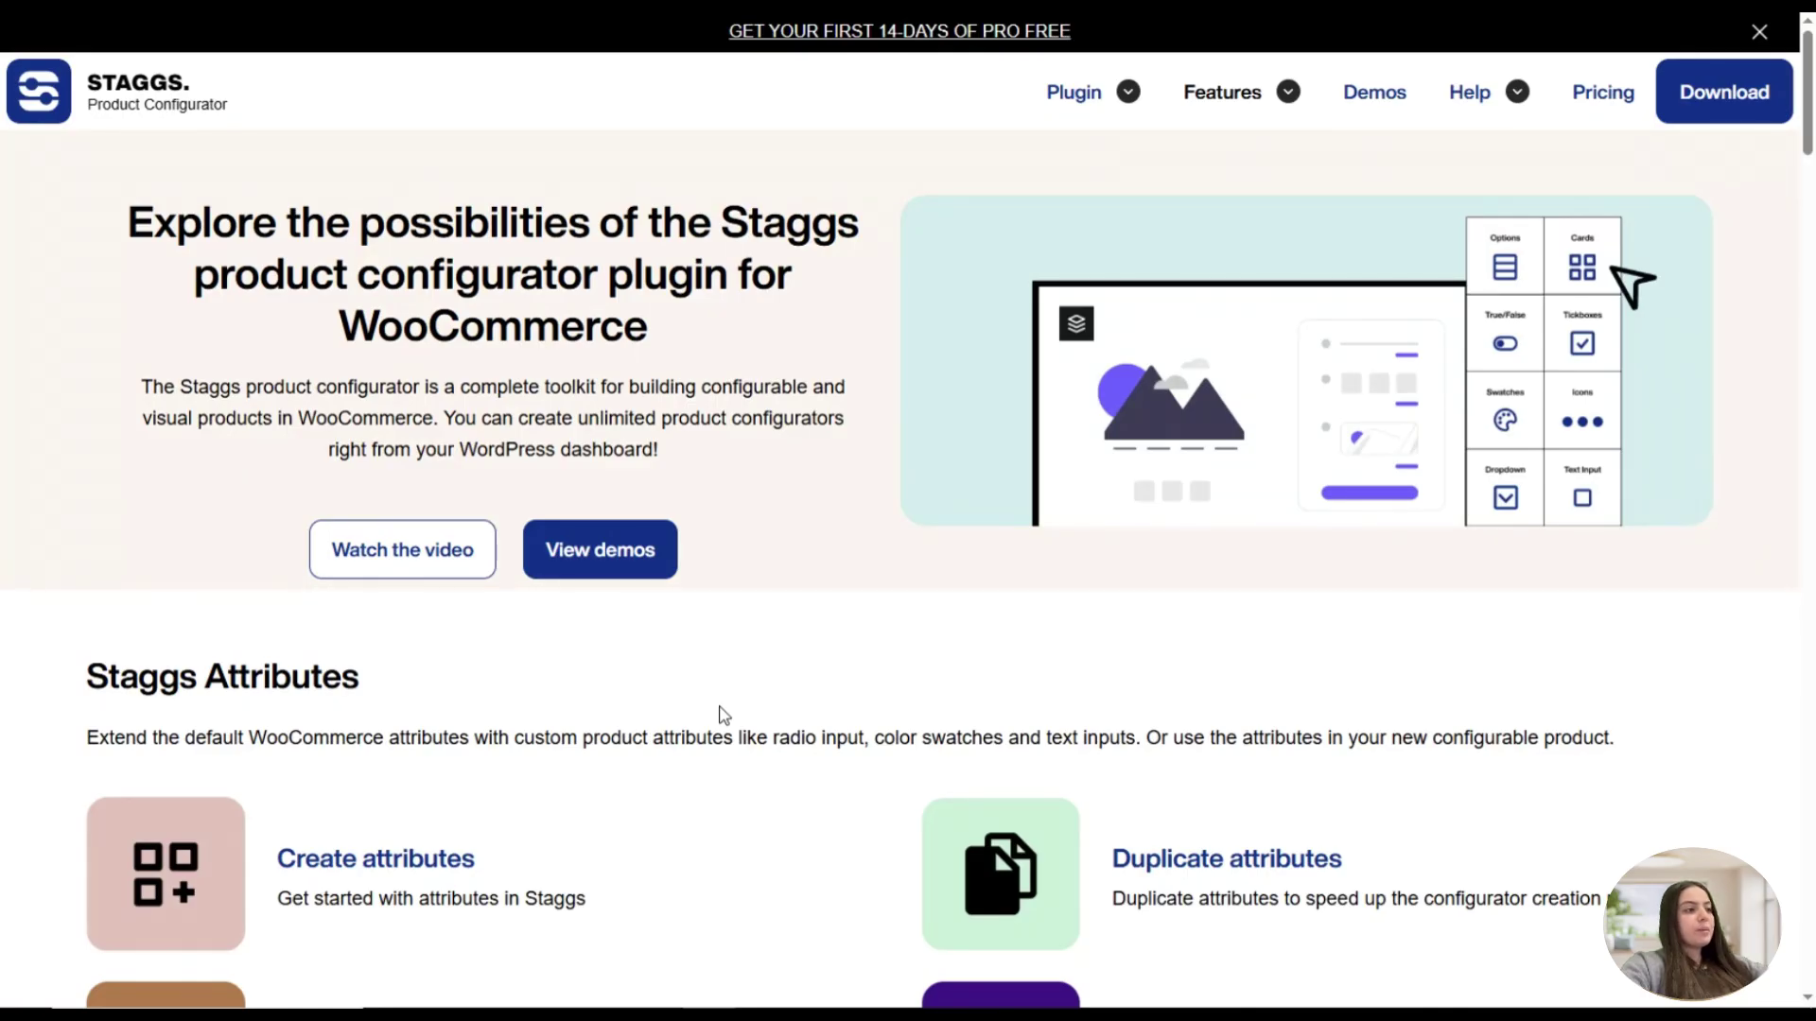
{"action": "scroll", "coordinate": [723, 715], "scroll_direction": "down", "scroll_amount": 12}
{"action": "scroll", "coordinate": [724, 721], "scroll_direction": "down", "scroll_amount": 20}
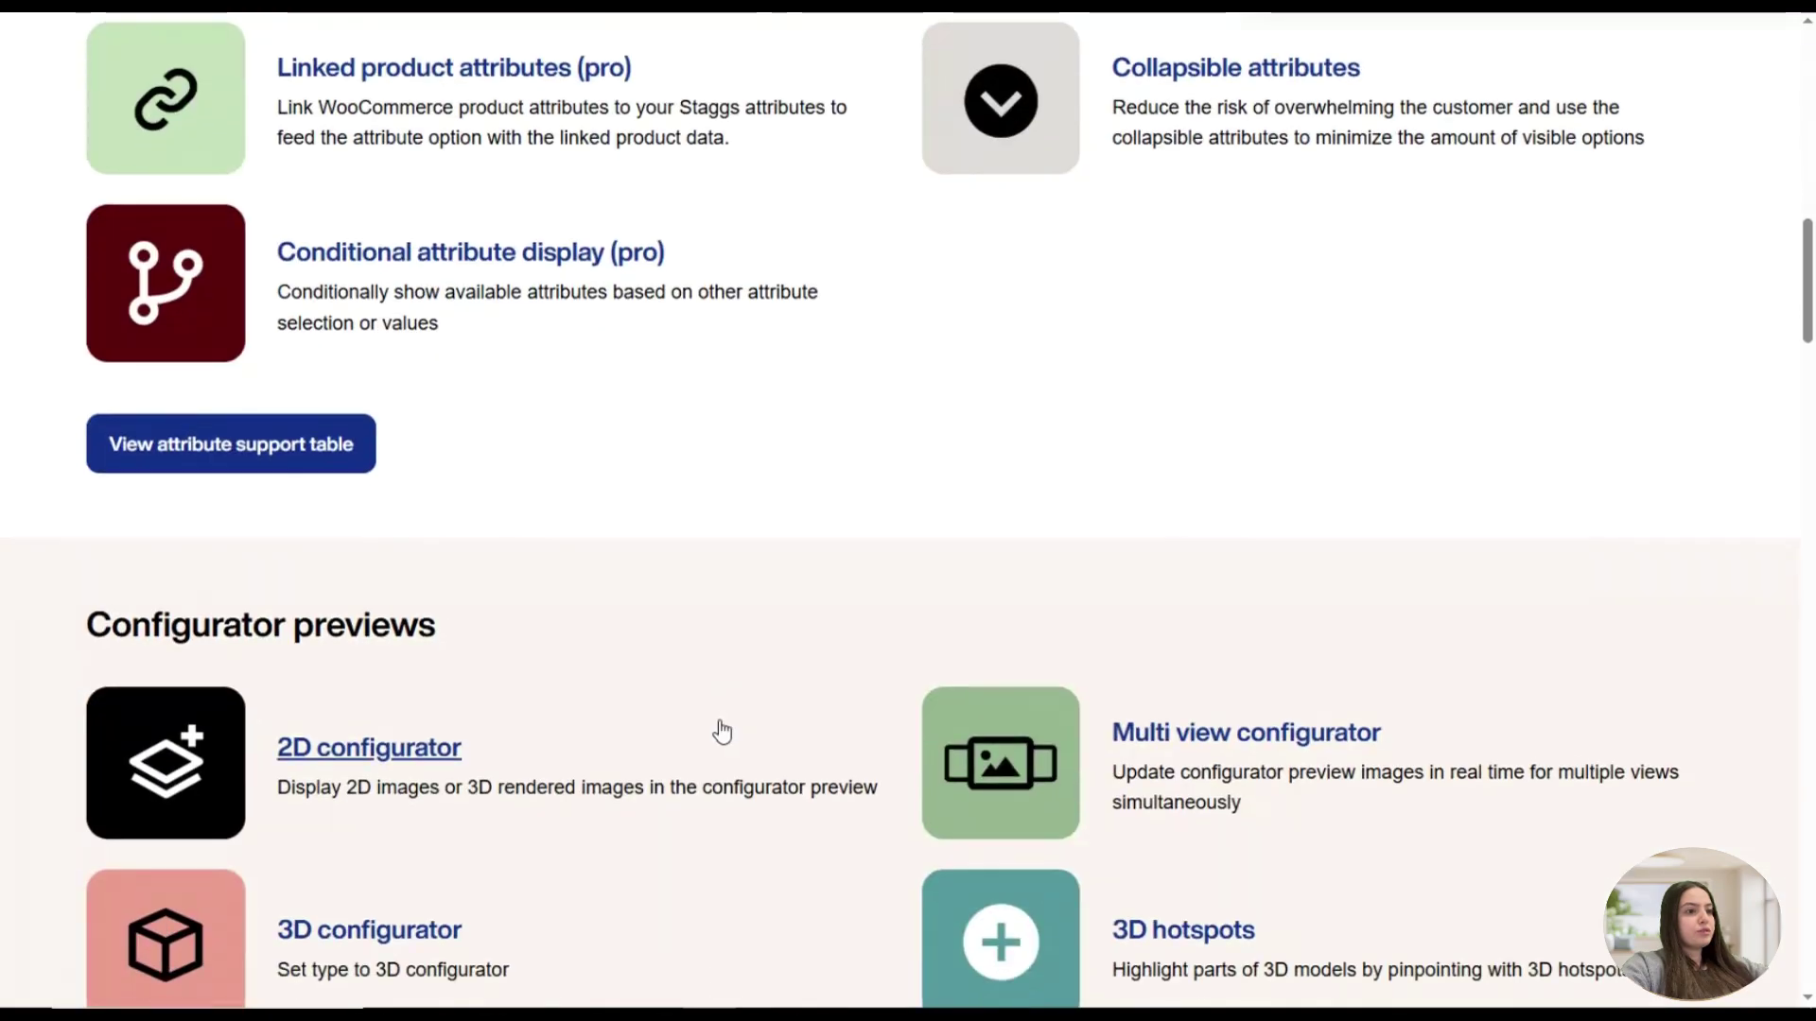
{"action": "scroll", "coordinate": [724, 737], "scroll_direction": "down", "scroll_amount": 8}
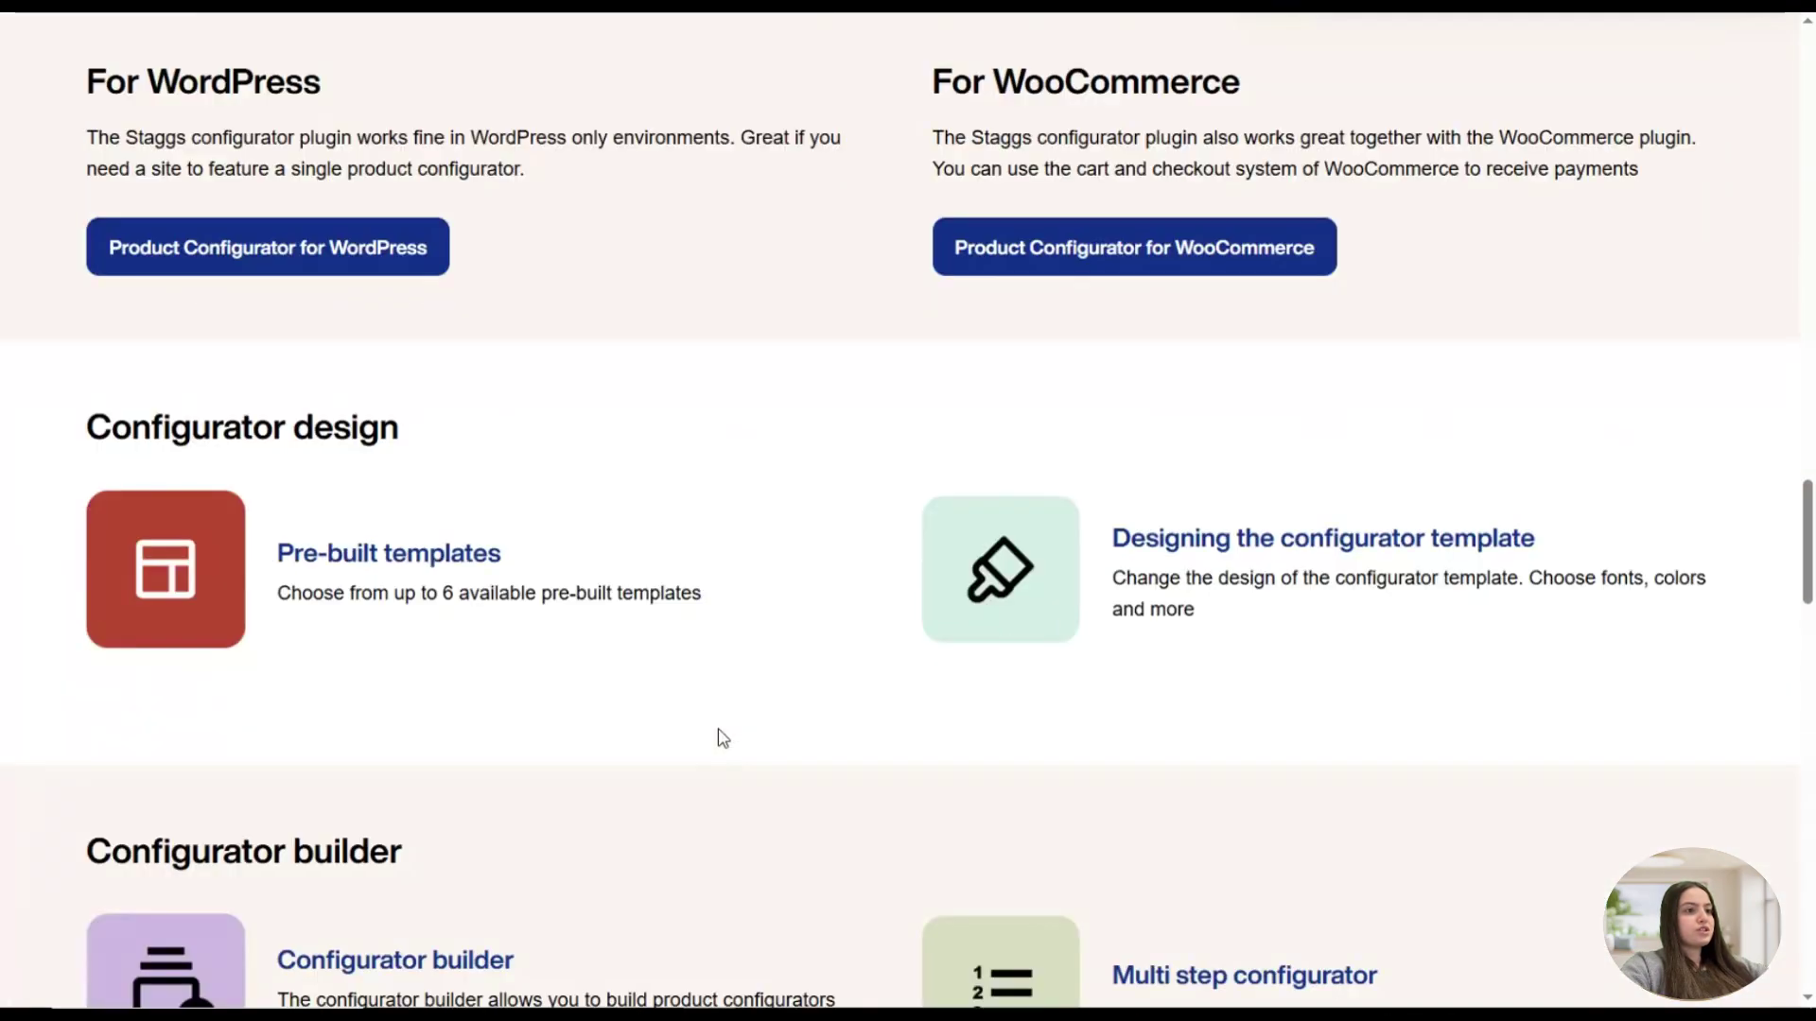
{"action": "scroll", "coordinate": [730, 749], "scroll_direction": "up", "scroll_amount": 6}
{"action": "scroll", "coordinate": [722, 757], "scroll_direction": "down", "scroll_amount": 6}
{"action": "scroll", "coordinate": [722, 783], "scroll_direction": "down", "scroll_amount": 20}
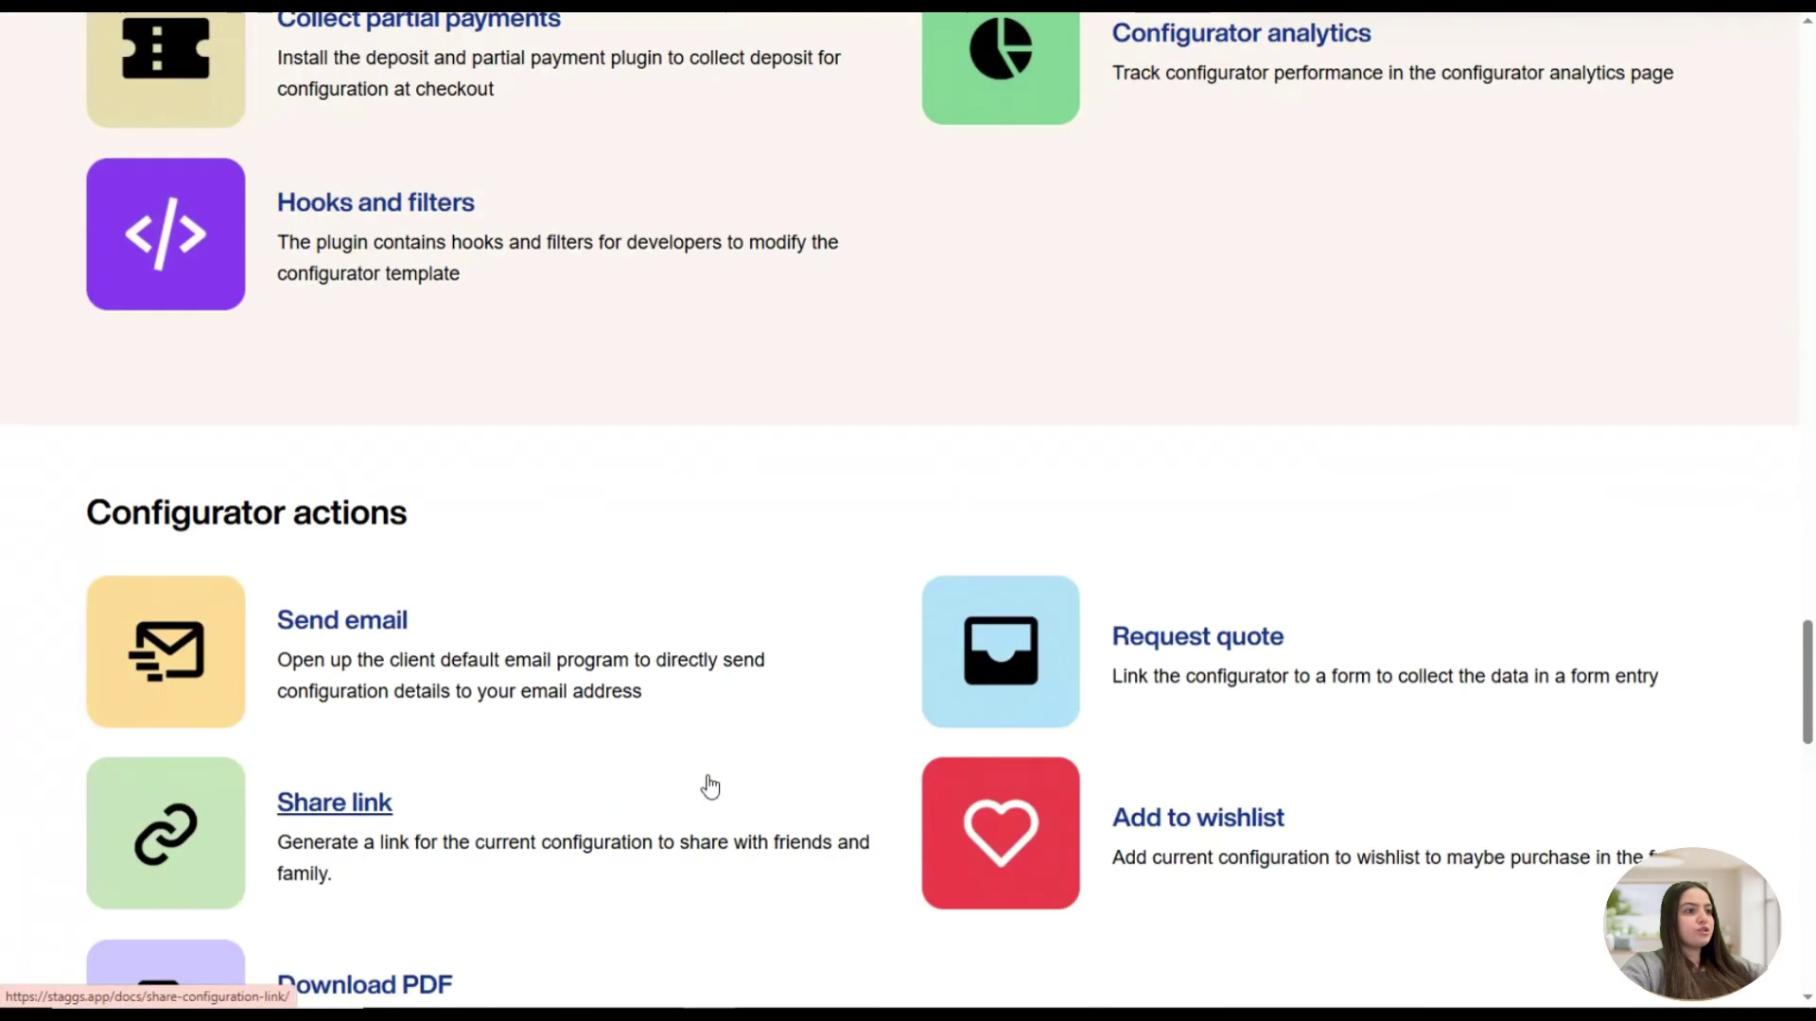
{"action": "scroll", "coordinate": [695, 787], "scroll_direction": "down", "scroll_amount": 4}
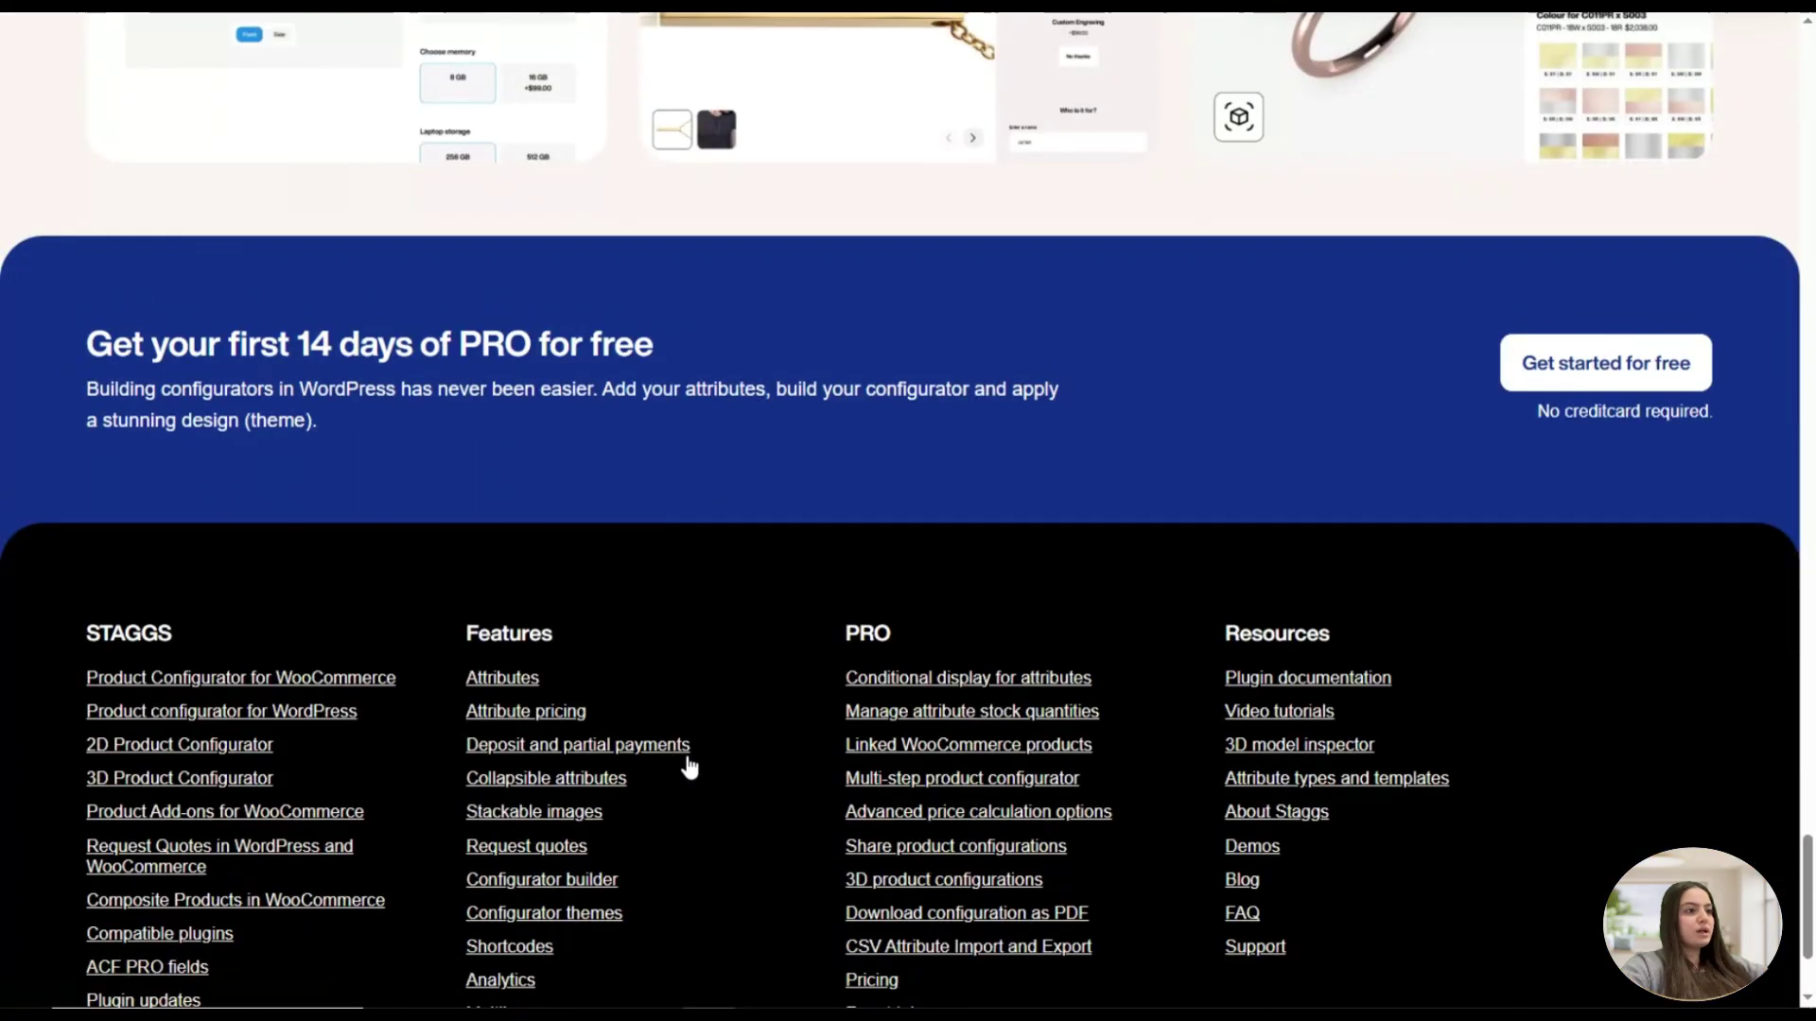
{"action": "scroll", "coordinate": [684, 754], "scroll_direction": "up", "scroll_amount": 7}
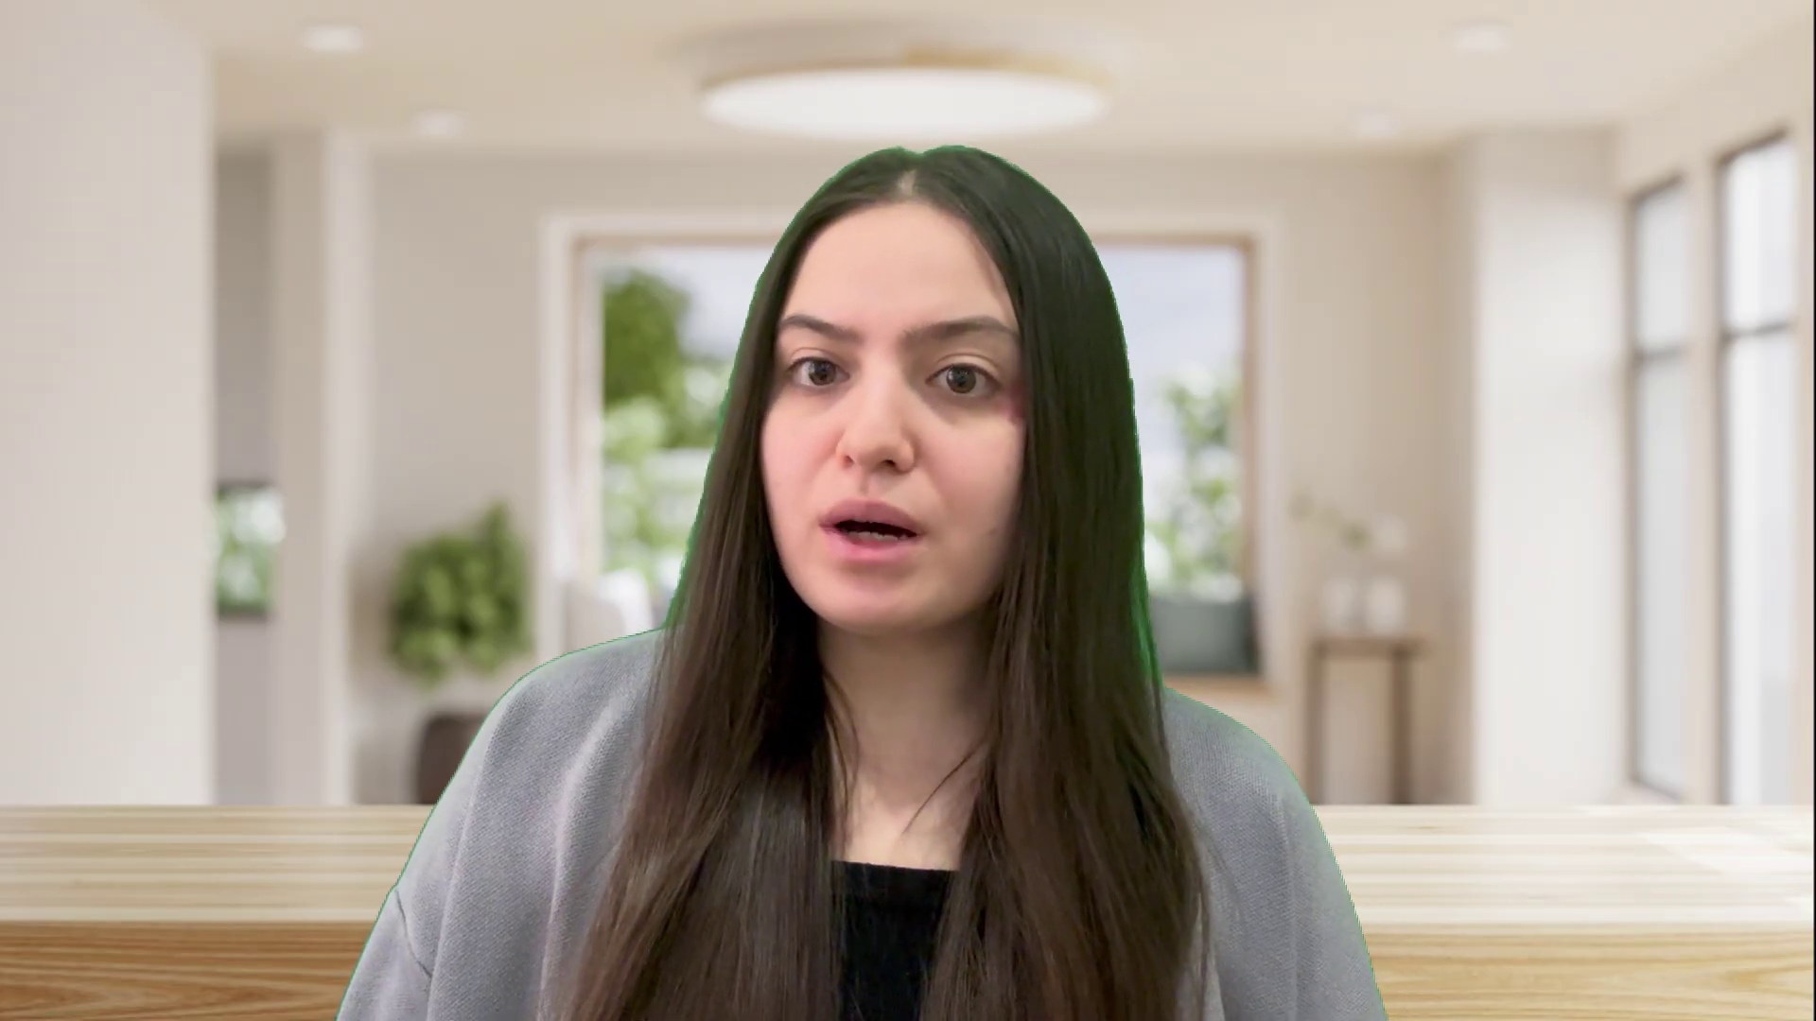